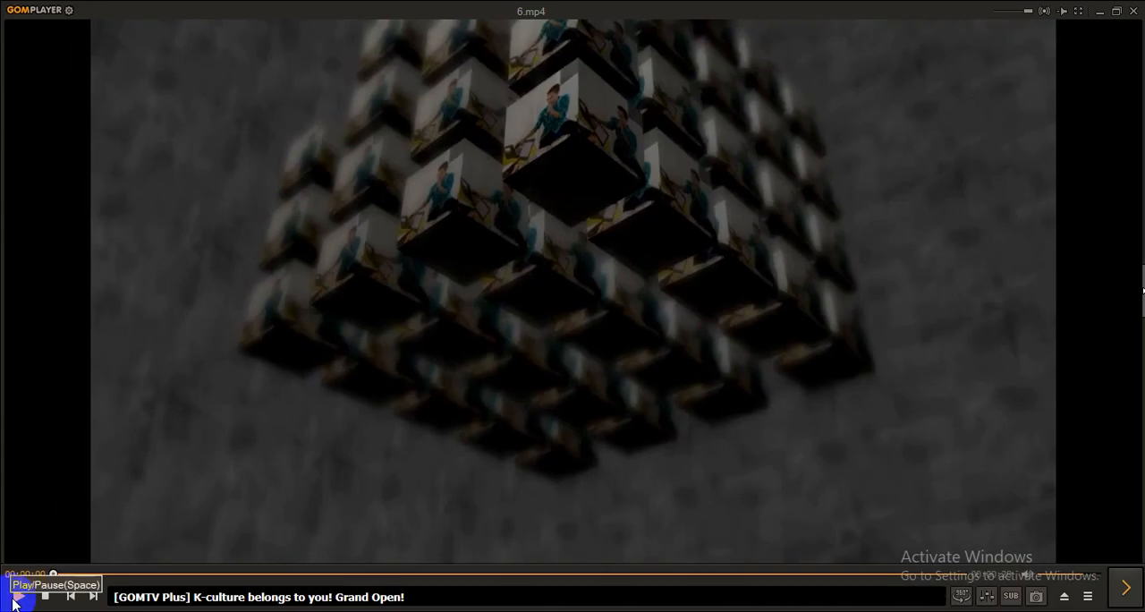
Play the video 6.mp4
{"action": "left_click", "coordinate": [14, 601]}
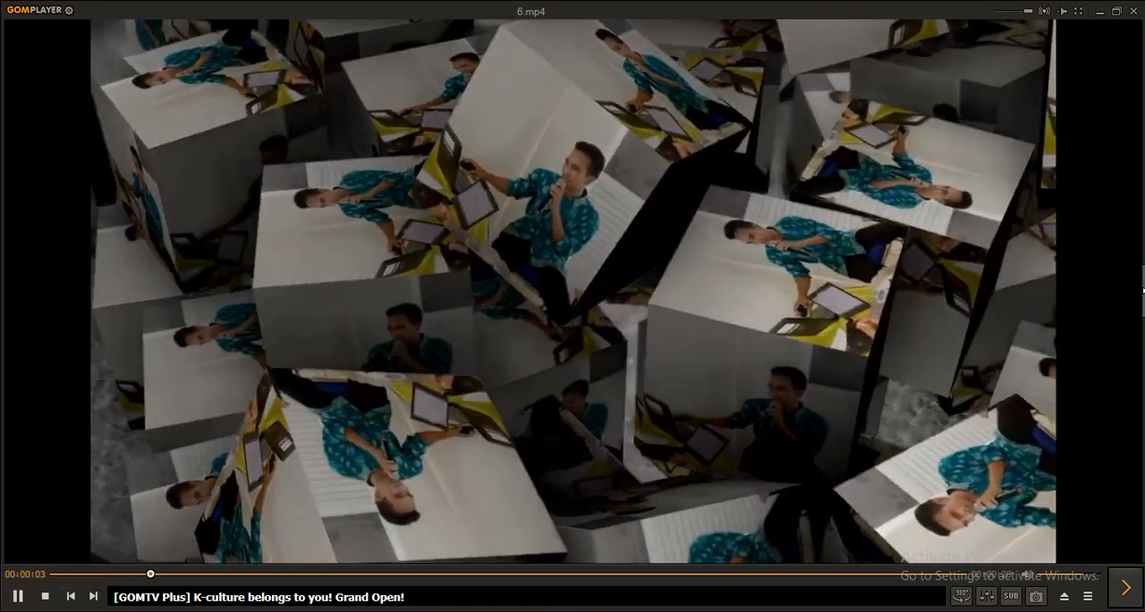
{"action": "mouse_move", "coordinate": [515, 610]}
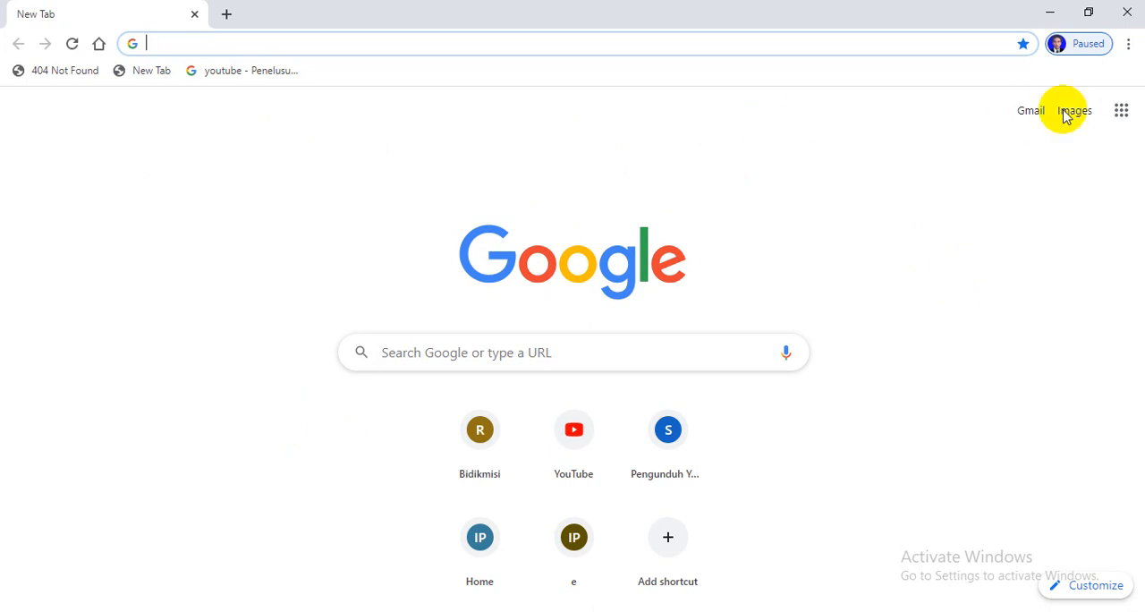
Open Google Drive in the browser and sign in to the third listed account with the account password
{"action": "left_click", "coordinate": [1123, 115]}
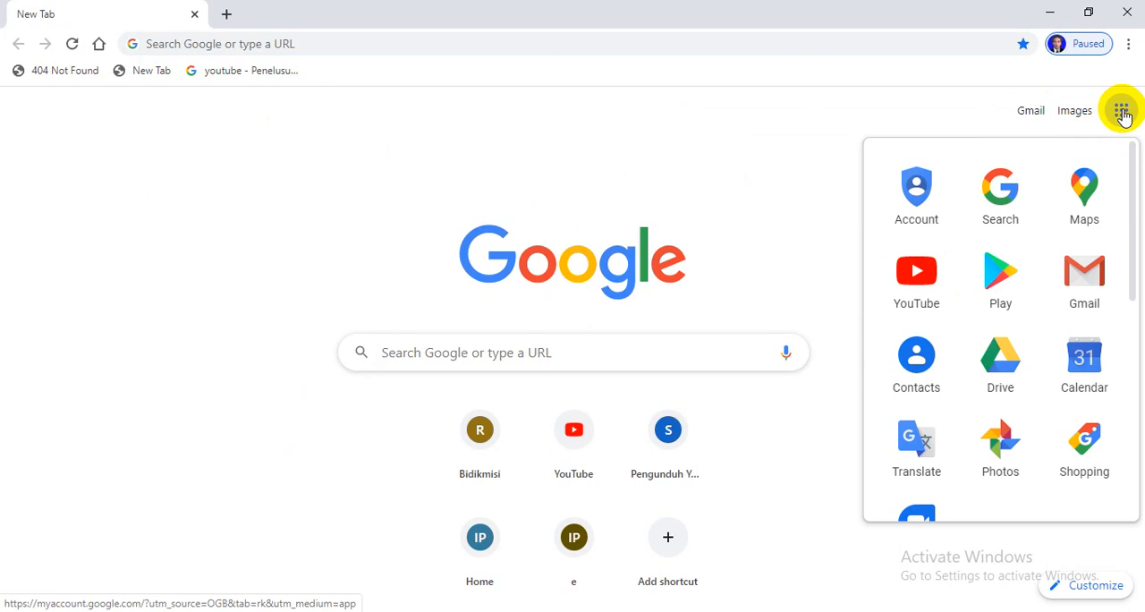
{"action": "left_click", "coordinate": [1011, 359]}
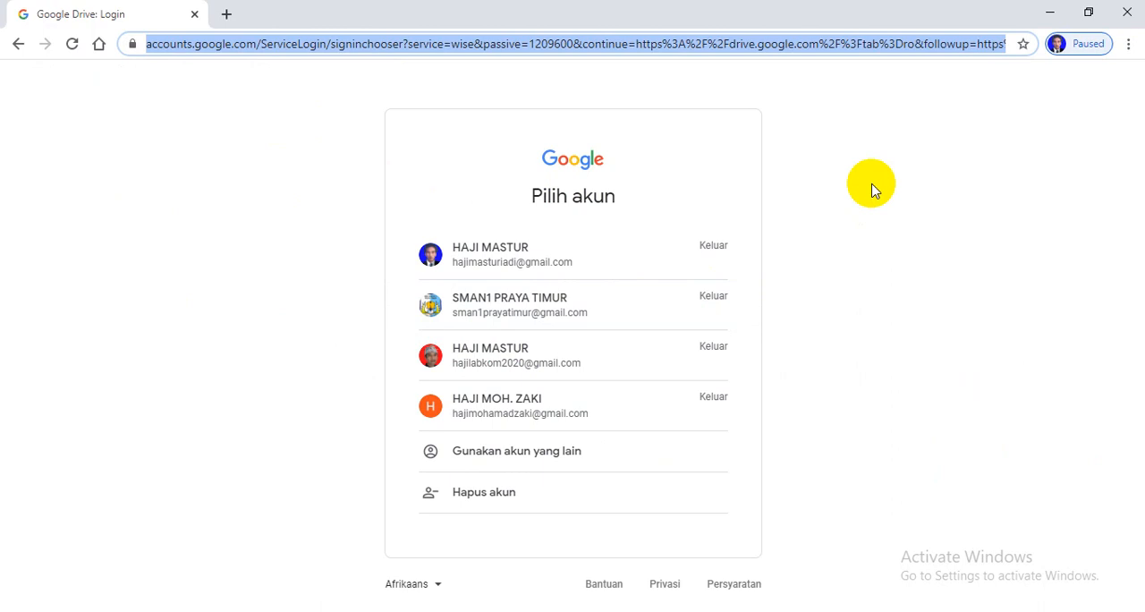
{"action": "left_click", "coordinate": [546, 363]}
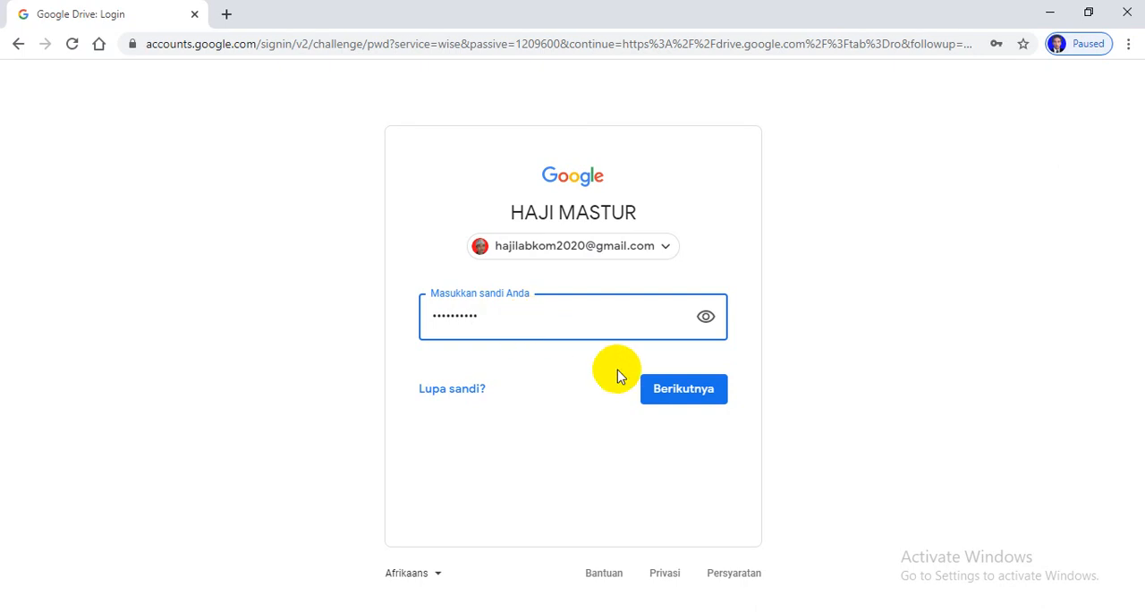
{"action": "left_click", "coordinate": [674, 390]}
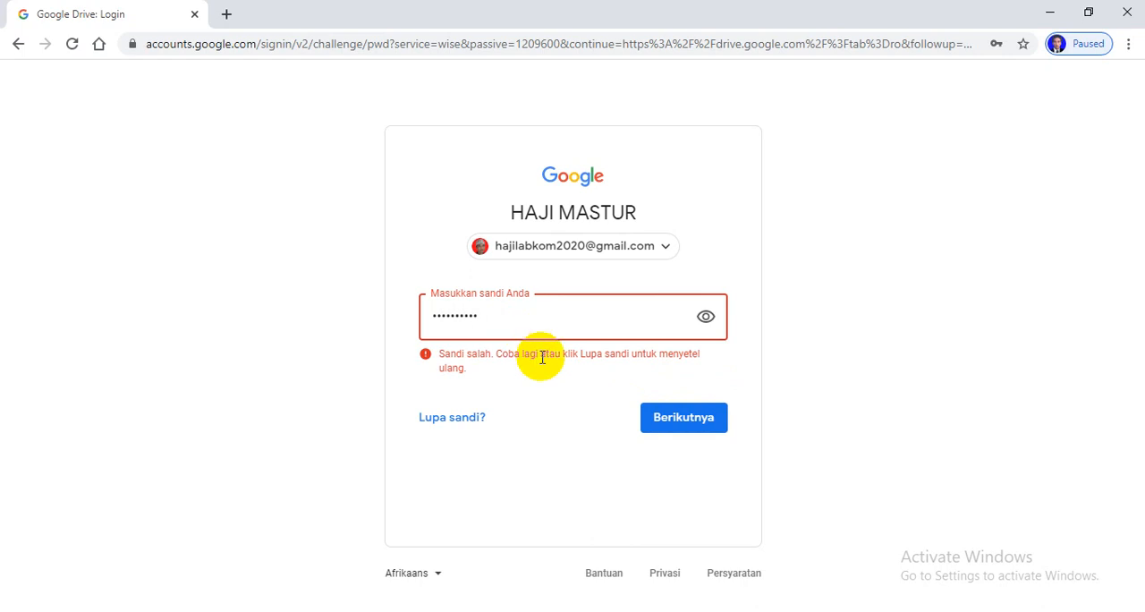
{"action": "left_click", "coordinate": [671, 417]}
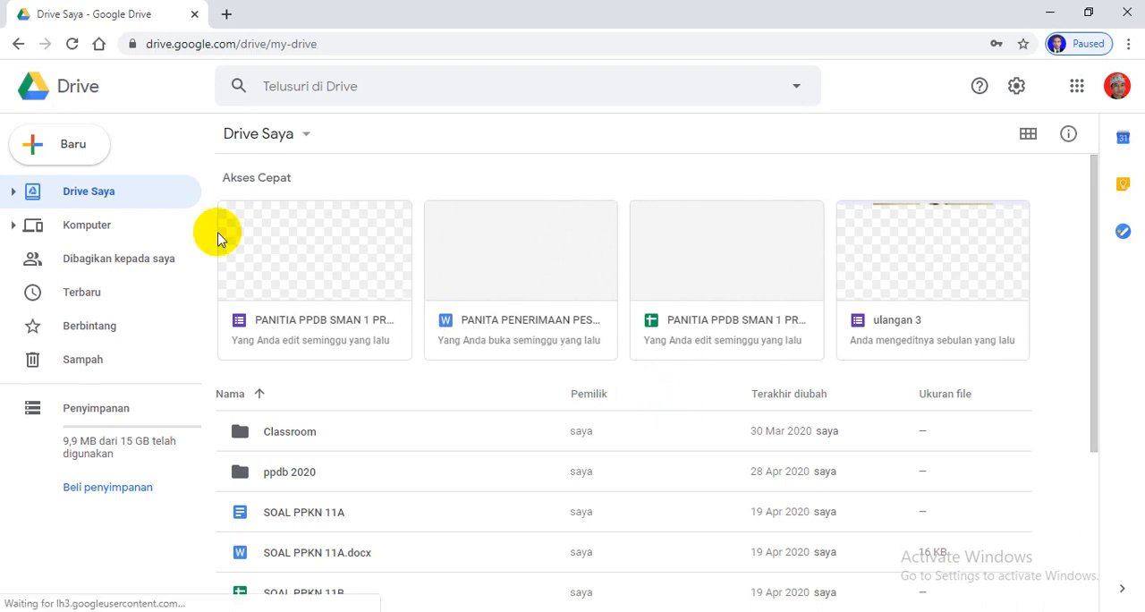
Create a new blank Google Formulir form in My Drive
{"action": "left_click", "coordinate": [89, 147]}
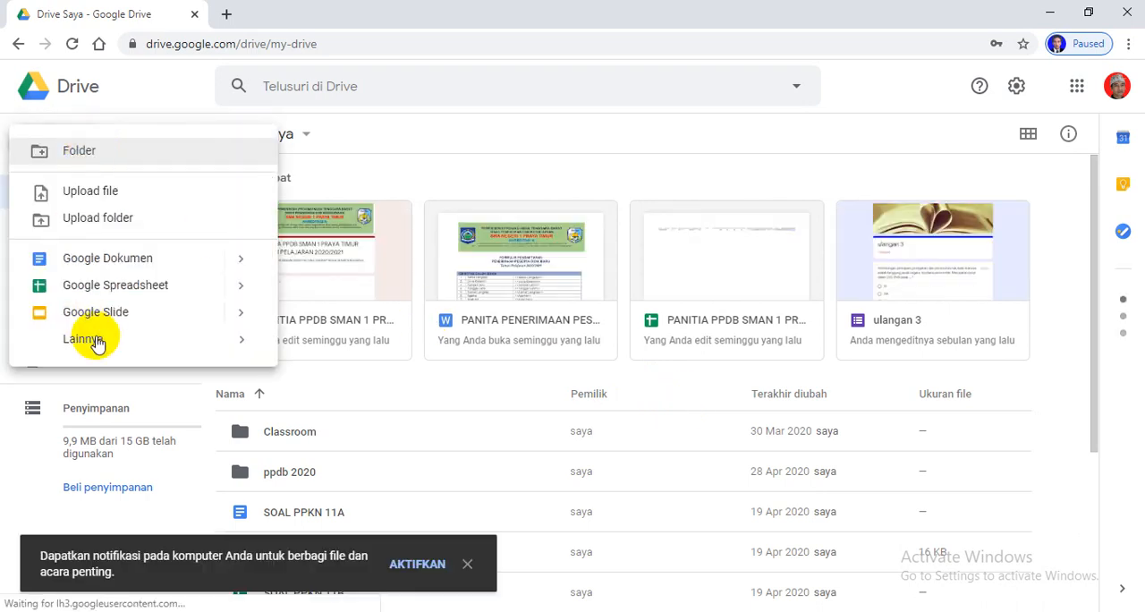
{"action": "mouse_move", "coordinate": [99, 345]}
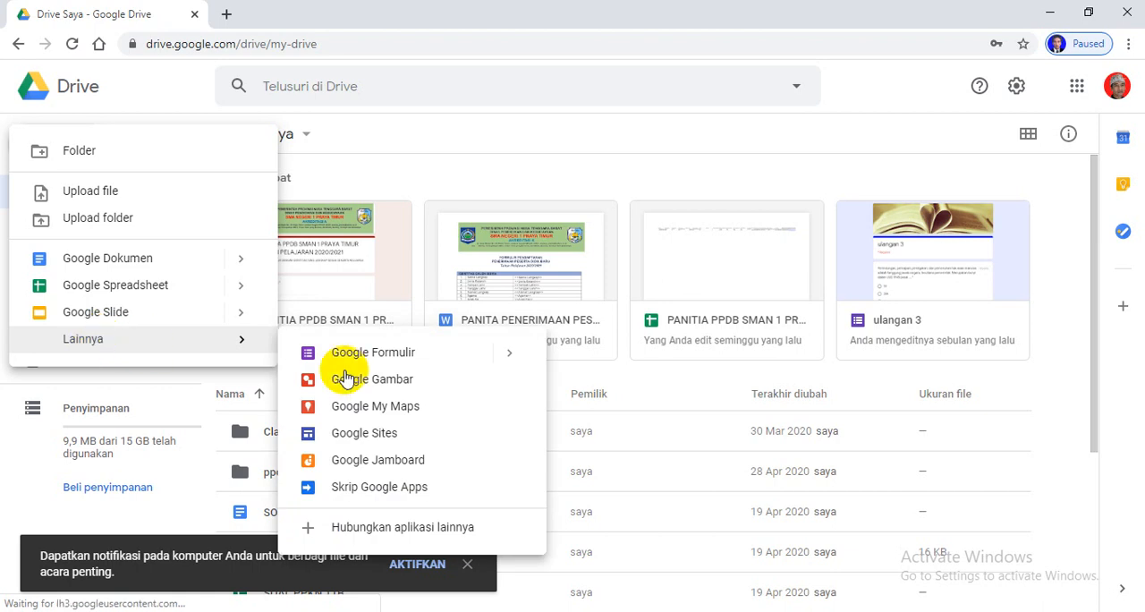
{"action": "left_click", "coordinate": [396, 354]}
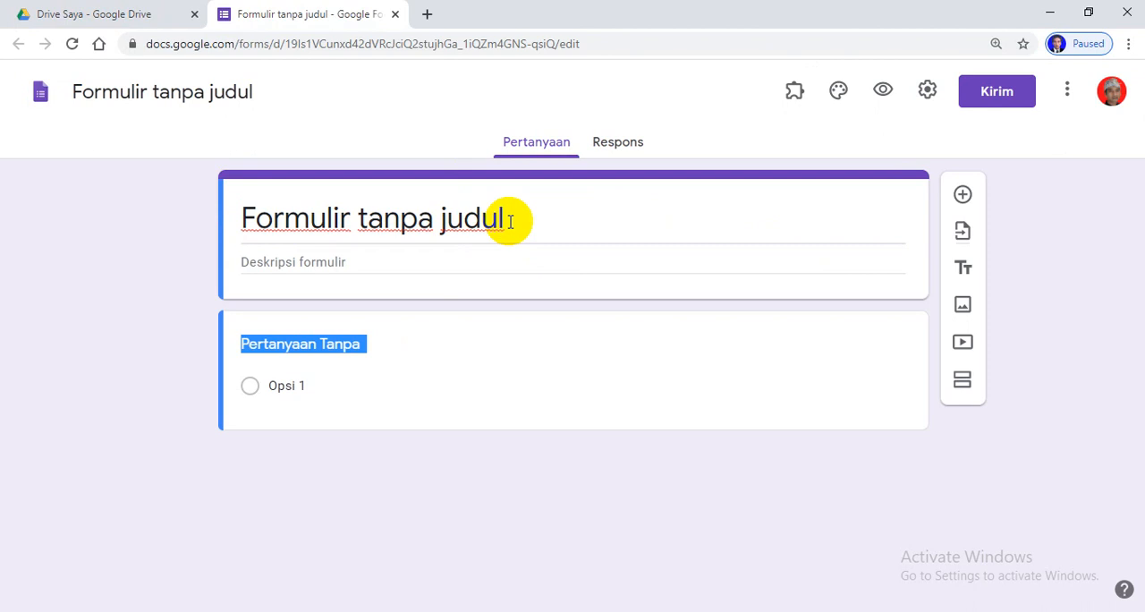
Title the form "Form Isian Penelusuran Alumni" and apply the same name to the form file
{"action": "triple_click", "coordinate": [509, 222]}
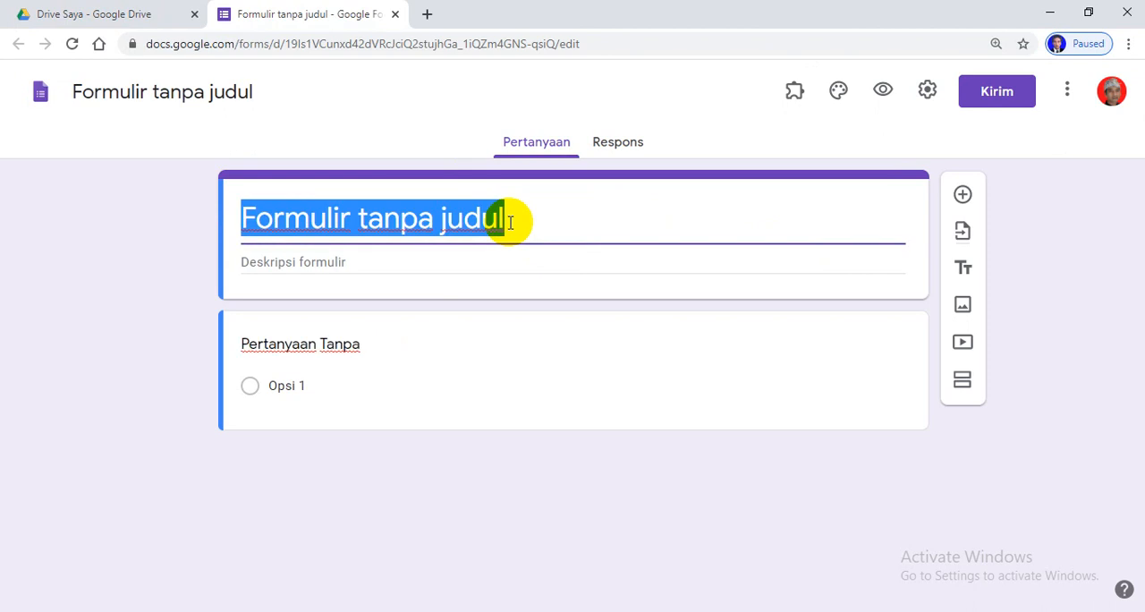
{"action": "type", "text": "For"}
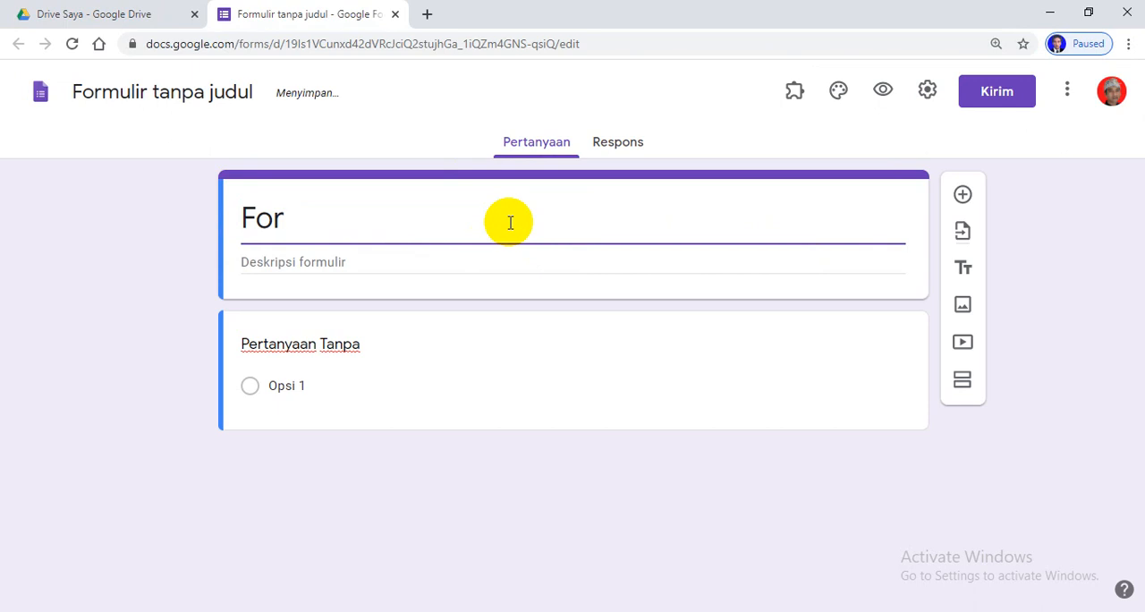
{"action": "type", "text": "m I"}
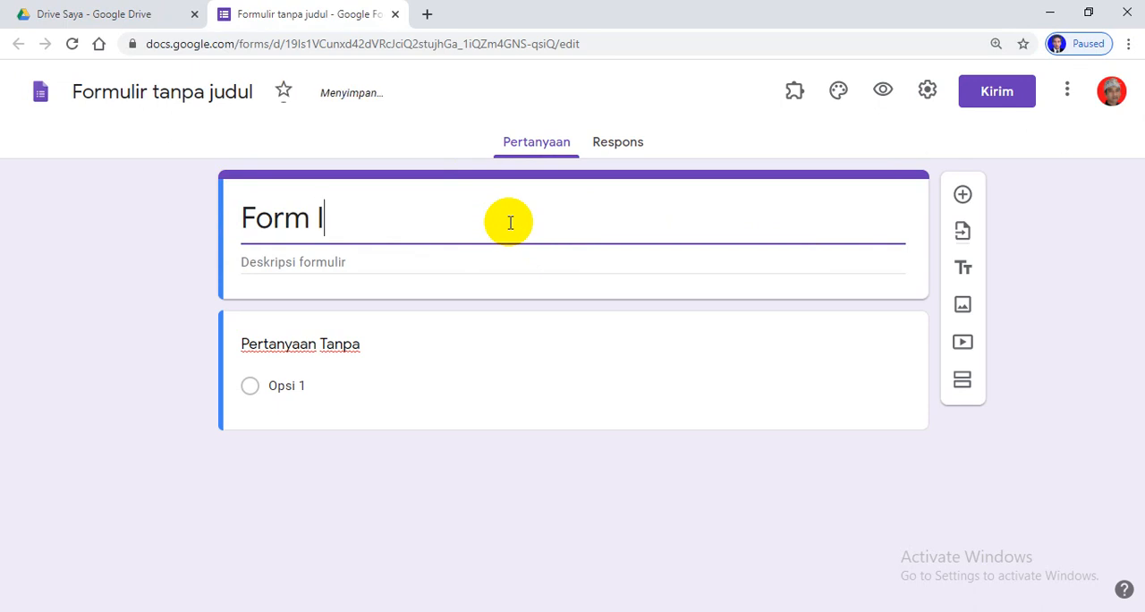
{"action": "type", "text": "sian P"}
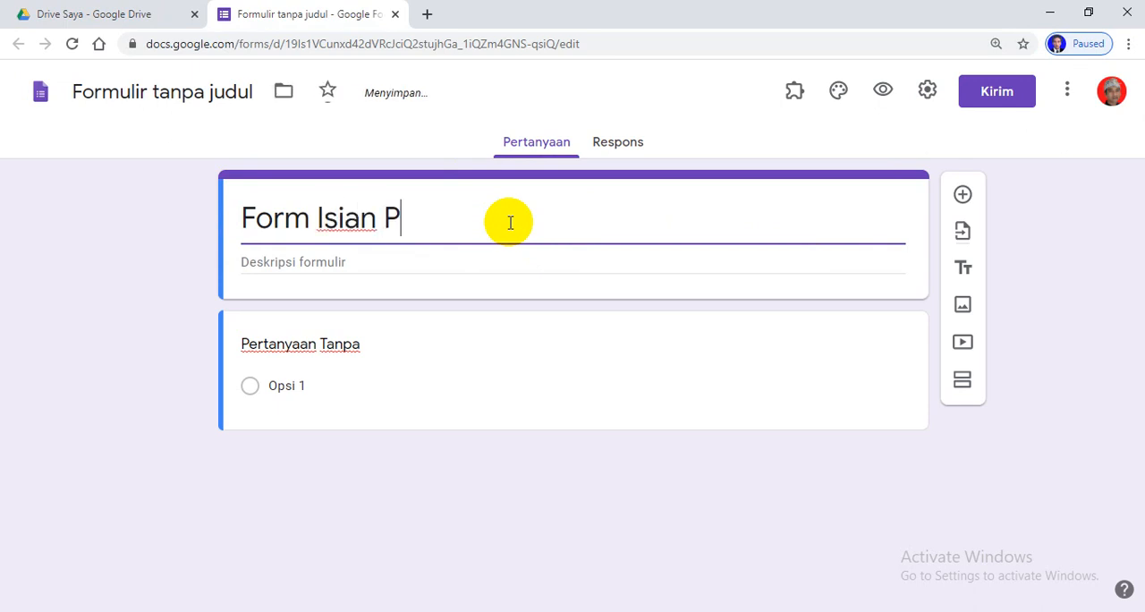
{"action": "type", "text": "enelusuran"}
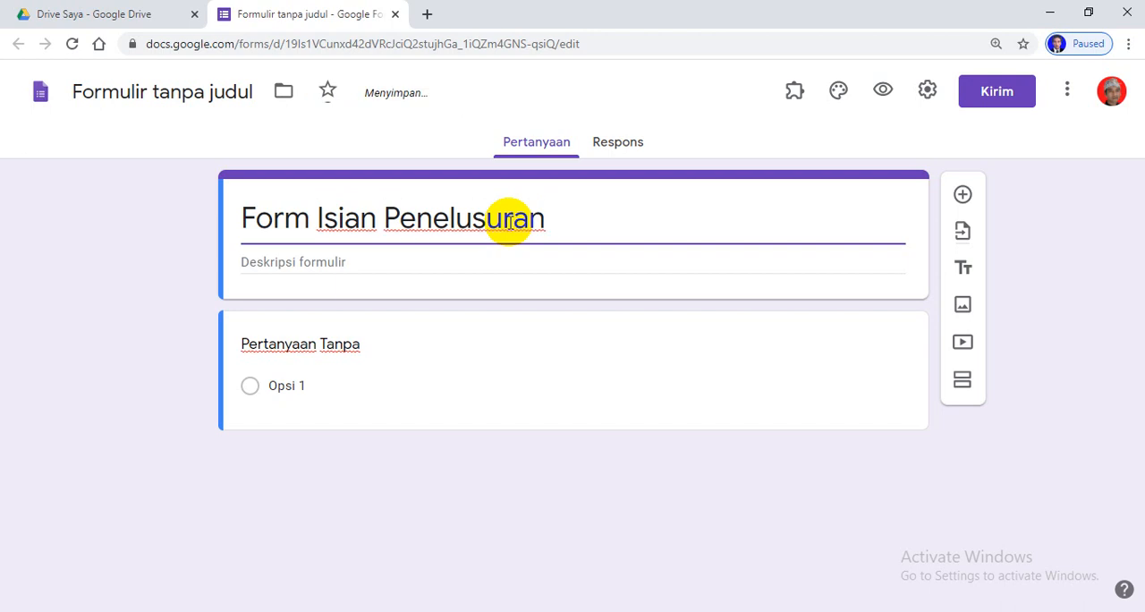
{"action": "type", "text": " Alumni"}
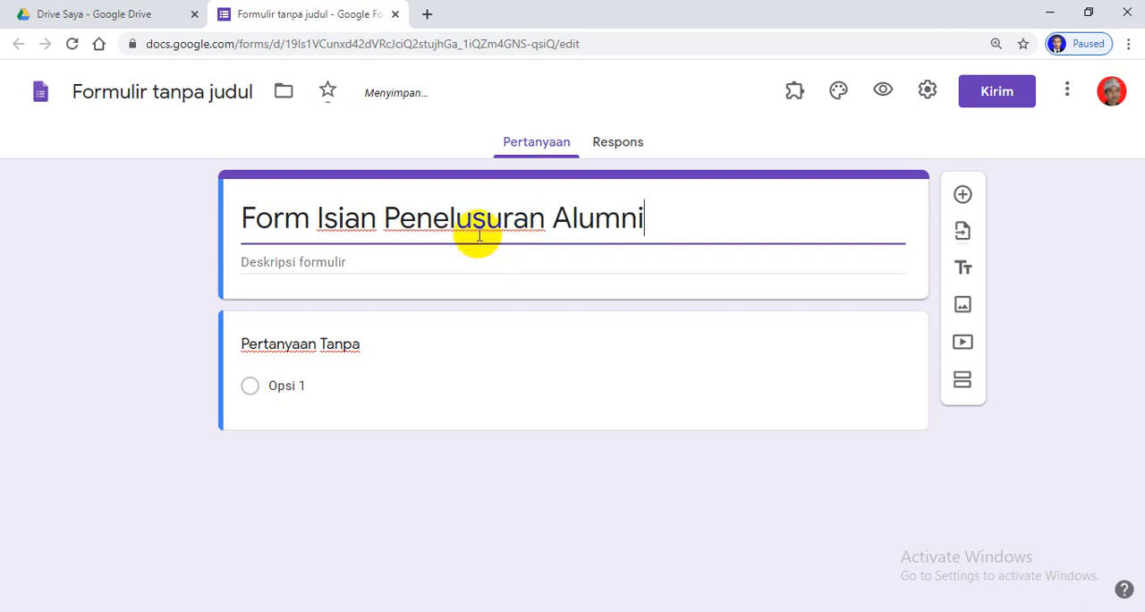
{"action": "left_click", "coordinate": [188, 95]}
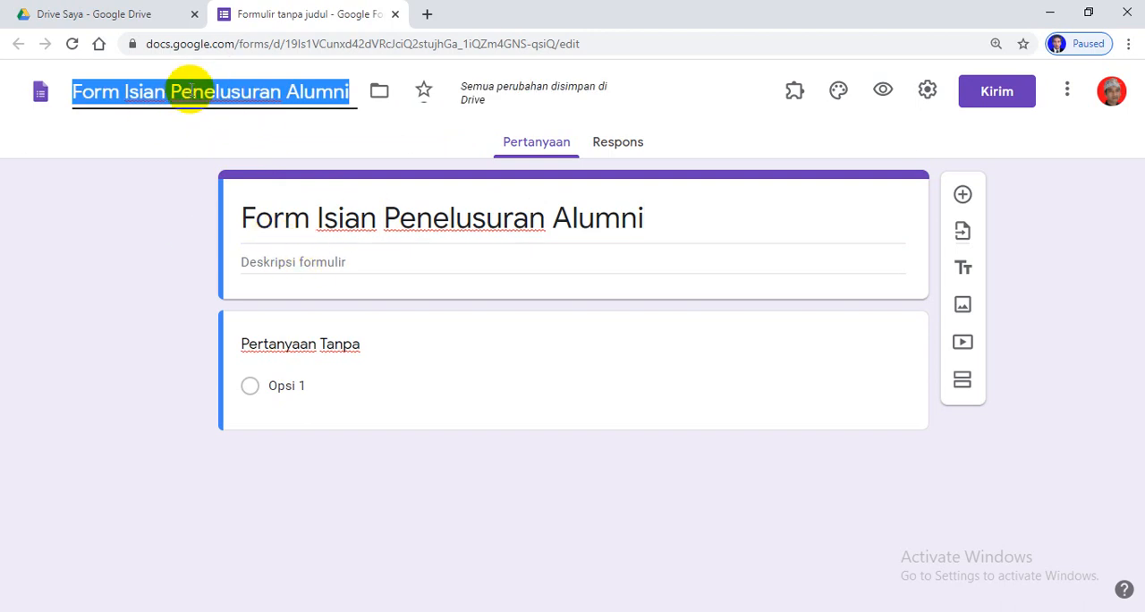
Enter the form description "Saya Alumni SMAN 1 Praya Timur, dengan ini menginformasikan data saya sebagai berikut :"
{"action": "left_click", "coordinate": [319, 263]}
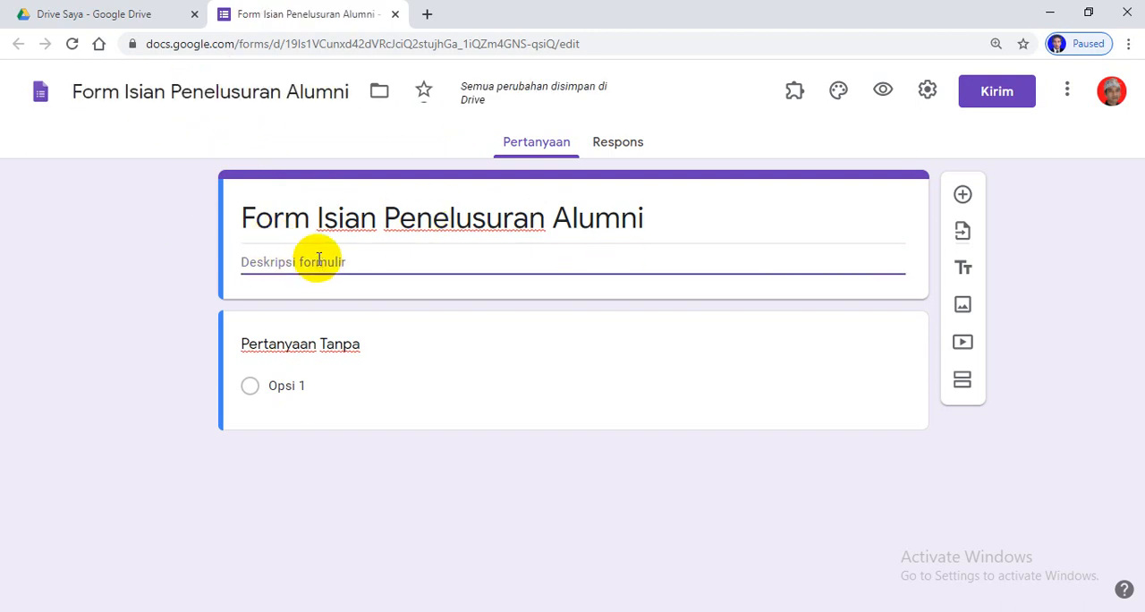
{"action": "type", "text": "Saya Alumni S"}
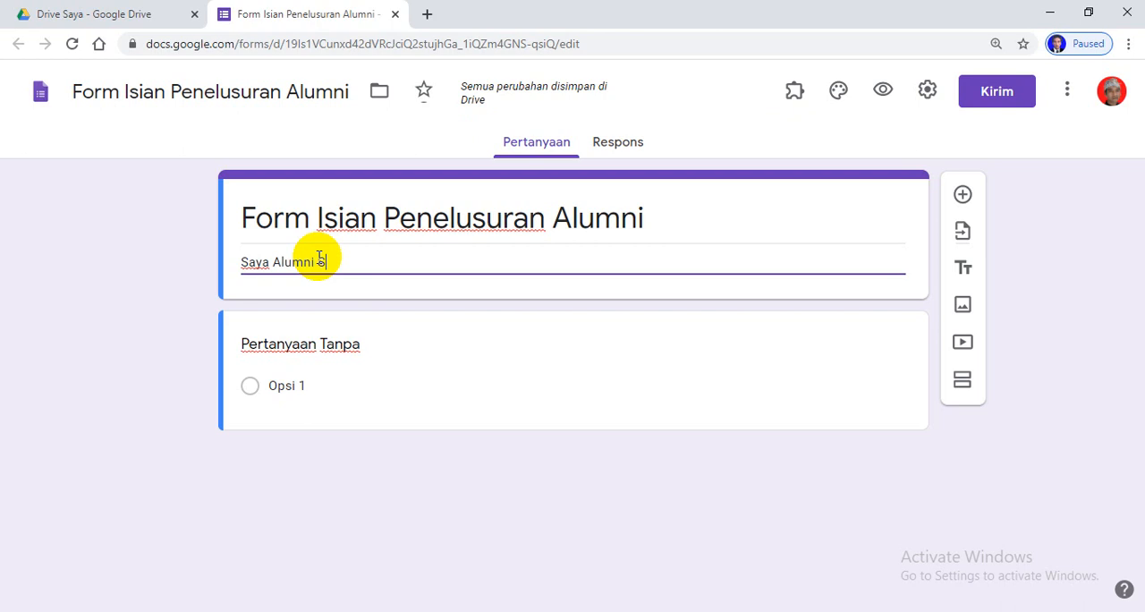
{"action": "type", "text": "MAN "}
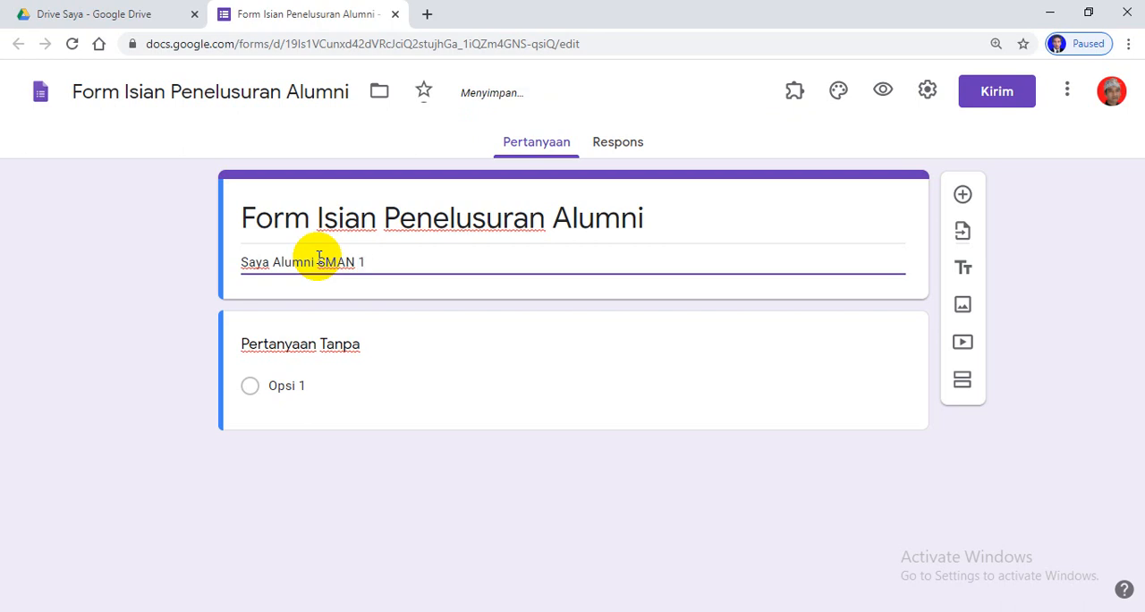
{"action": "type", "text": "1 Praya Timur, Den"}
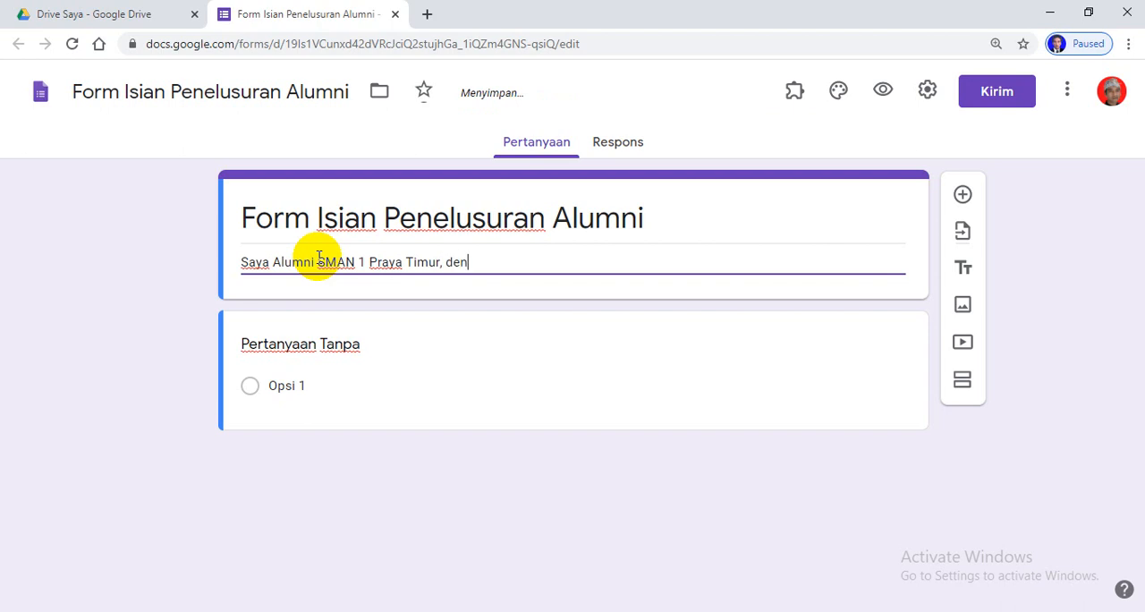
{"action": "type", "text": "gan ini"}
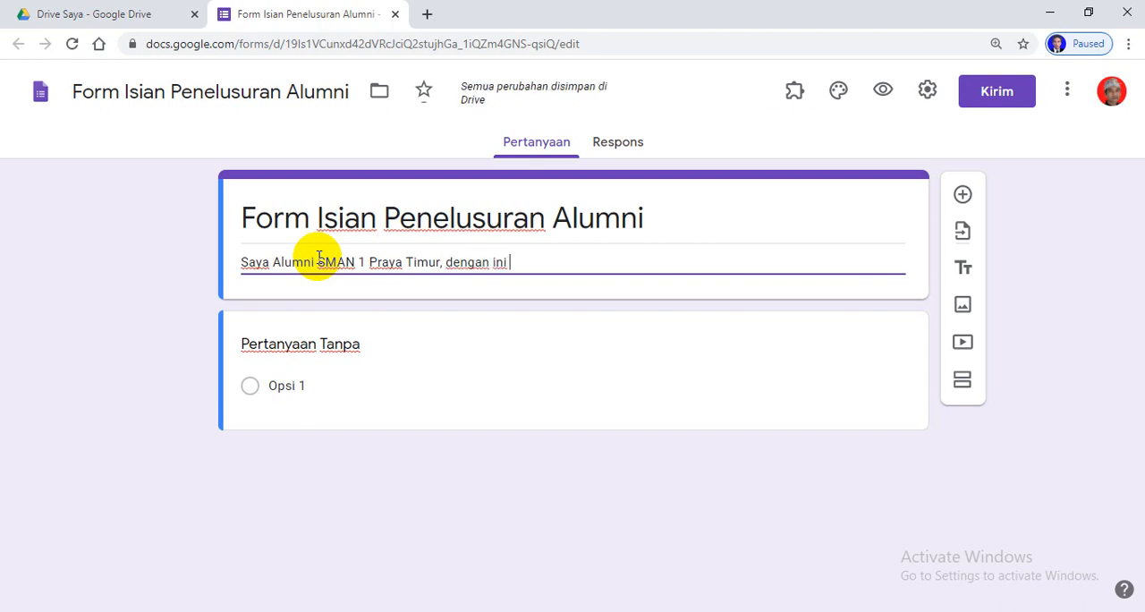
{"action": "type", "text": " menginf"}
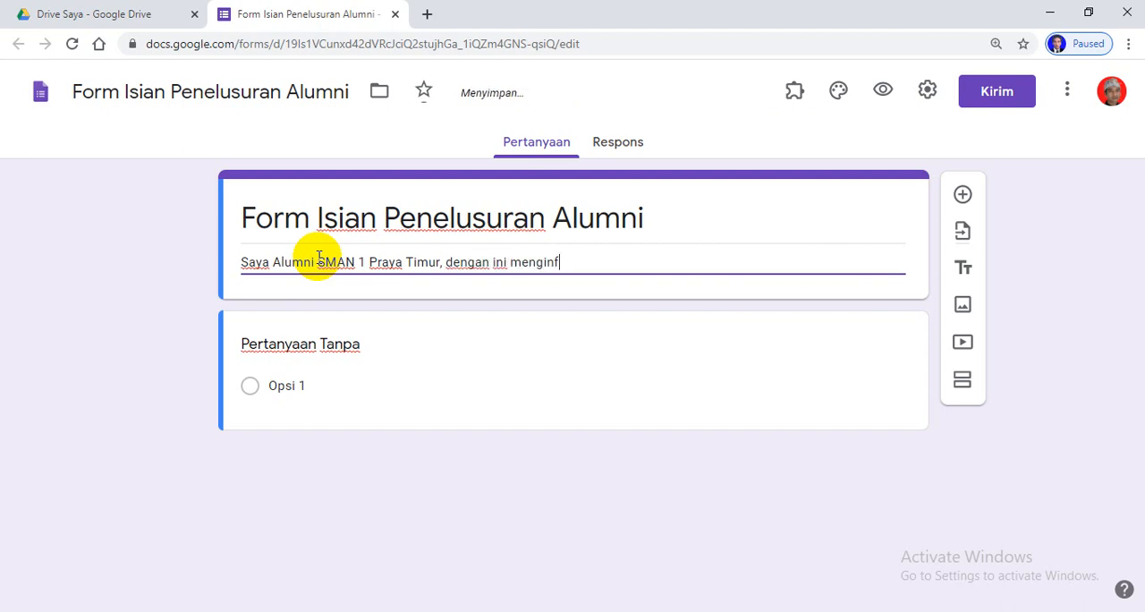
{"action": "type", "text": "ormasikan da"}
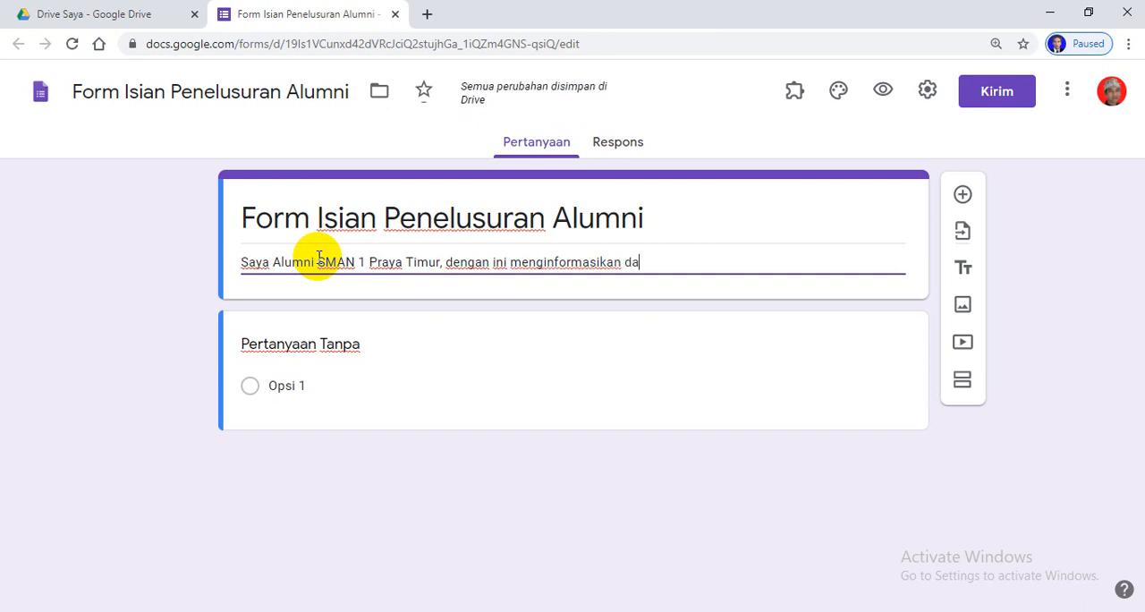
{"action": "type", "text": "ta saya"}
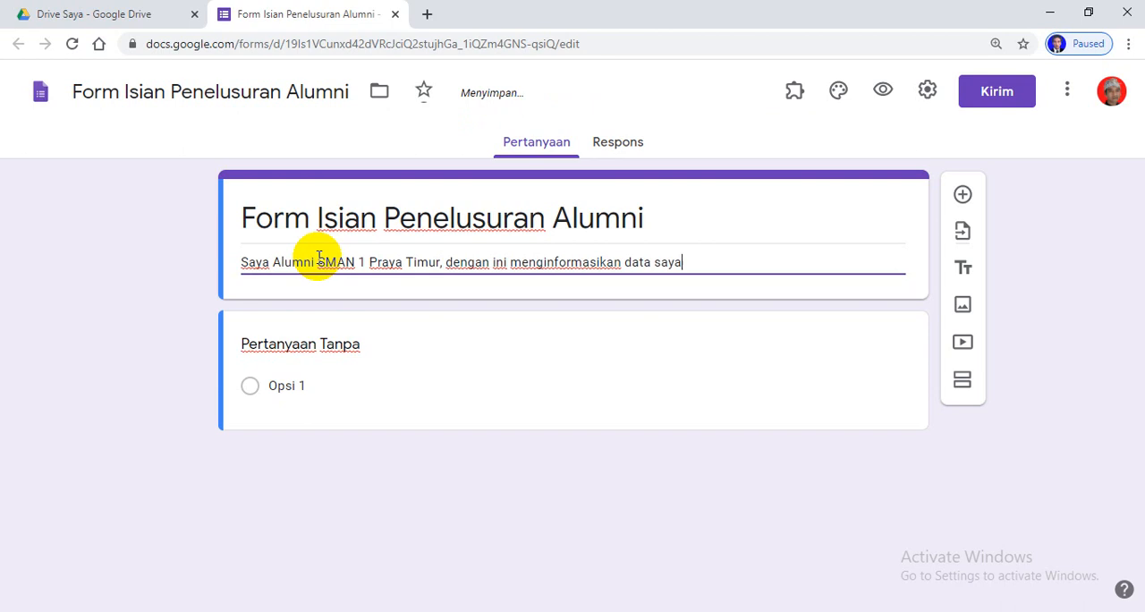
{"action": "type", "text": " sebagai d"}
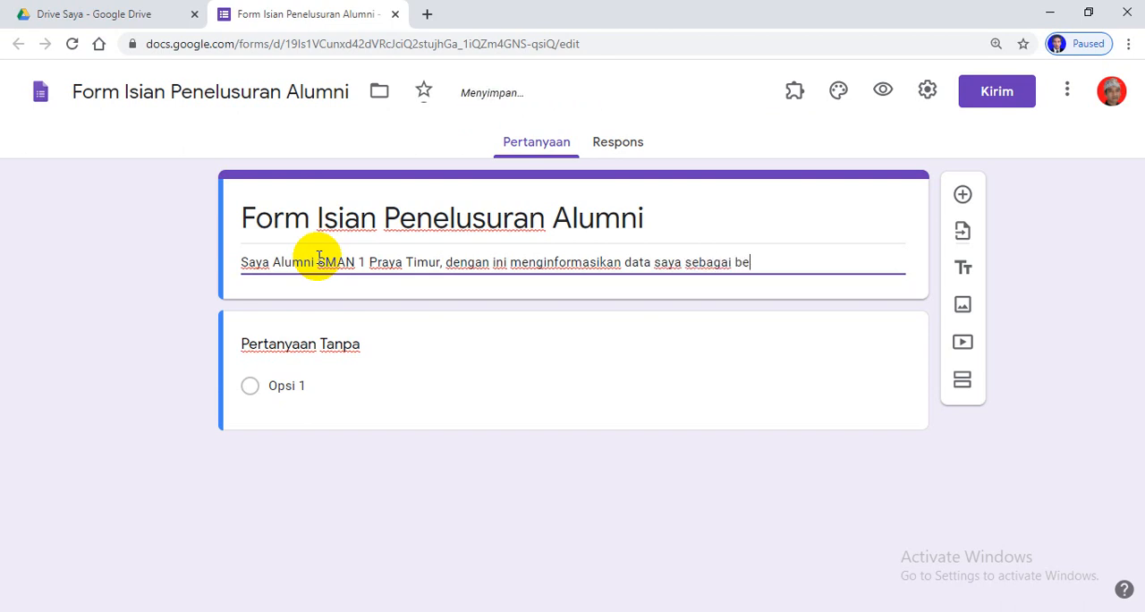
{"action": "type", "text": "erikut :"}
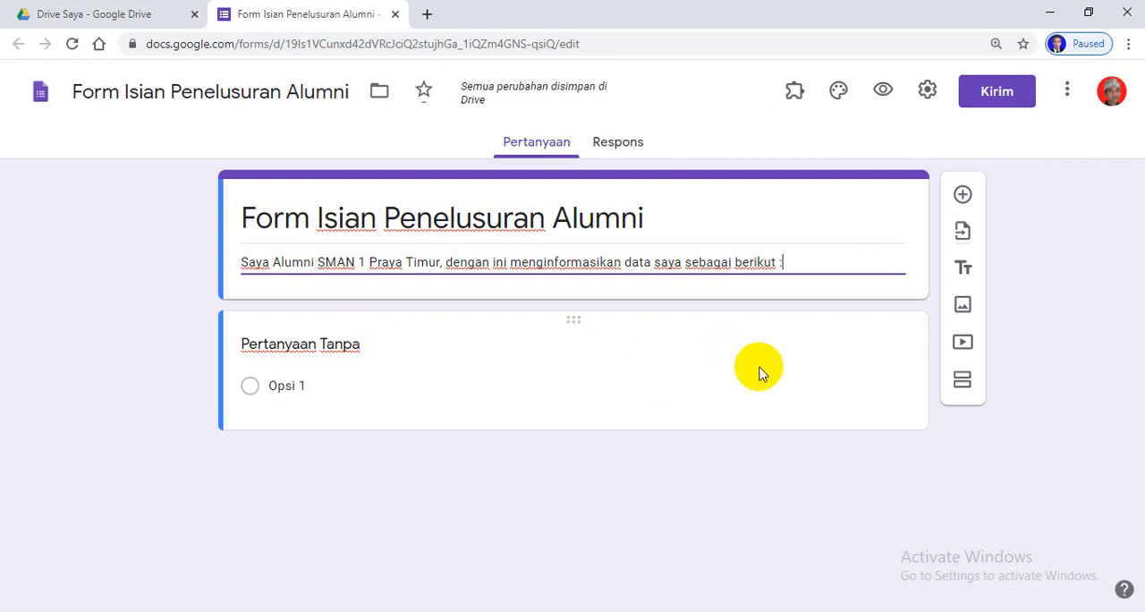
Title the first question "NAMA" and make answering it required
{"action": "left_click", "coordinate": [629, 376]}
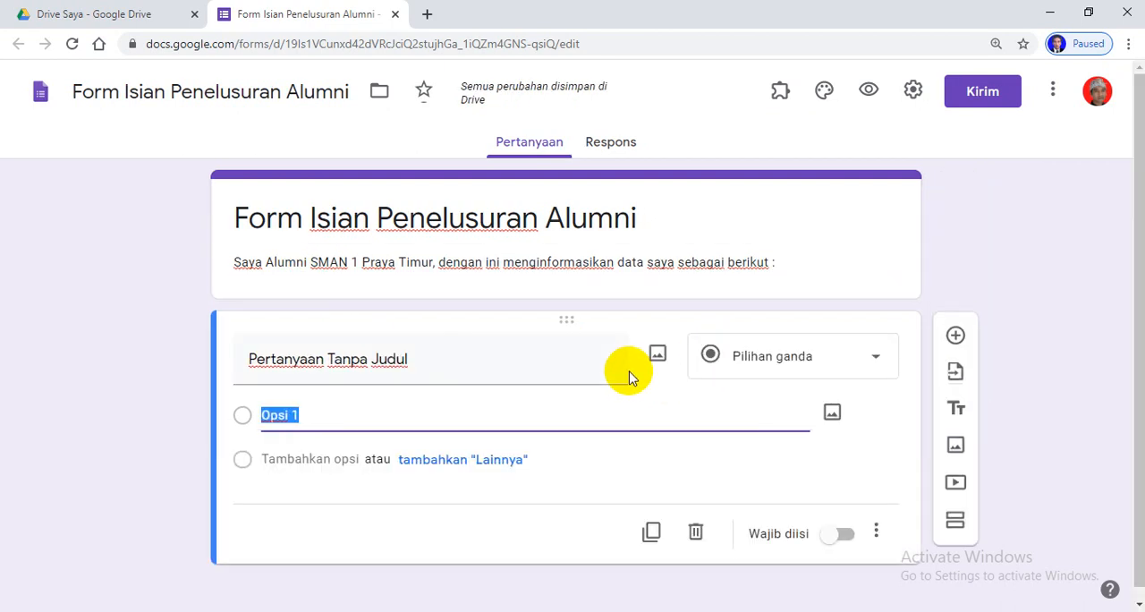
{"action": "left_click", "coordinate": [434, 361]}
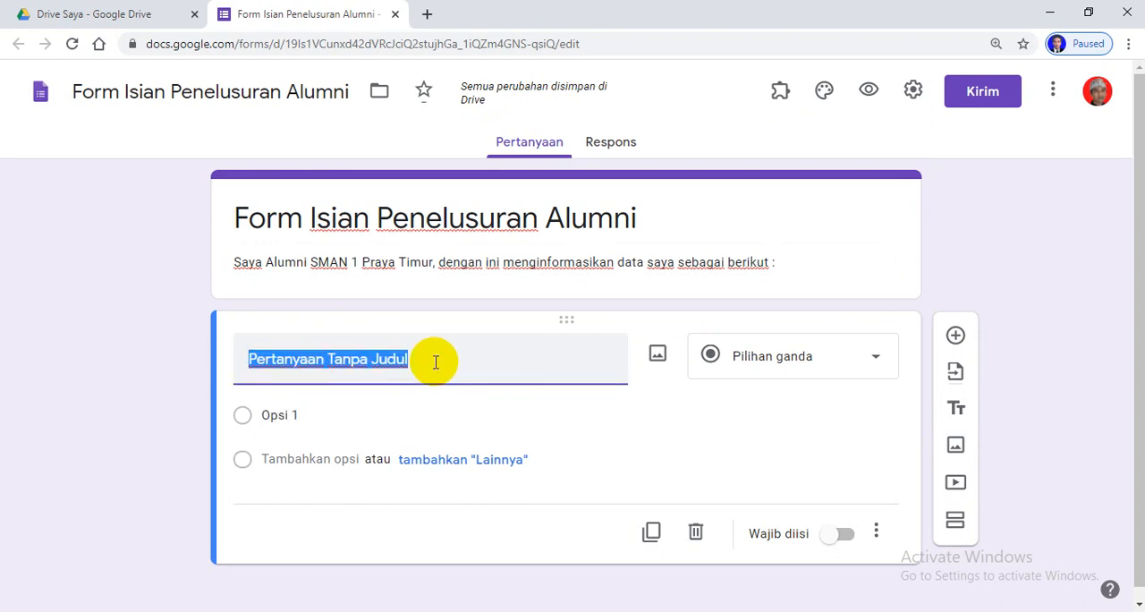
{"action": "type", "text": "NAA"}
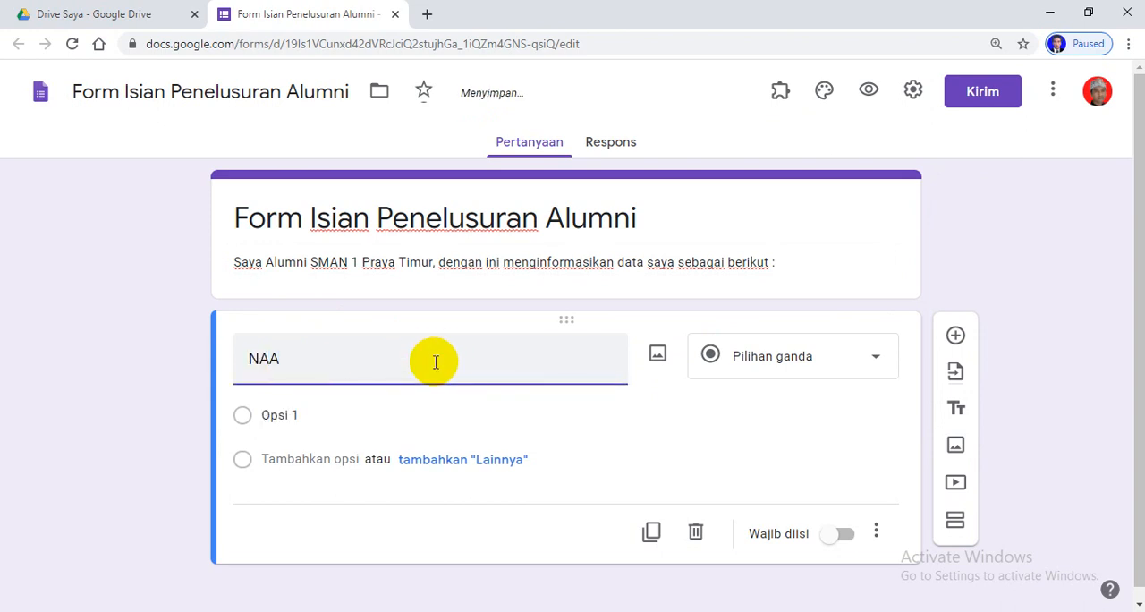
{"action": "type", "text": "MA"}
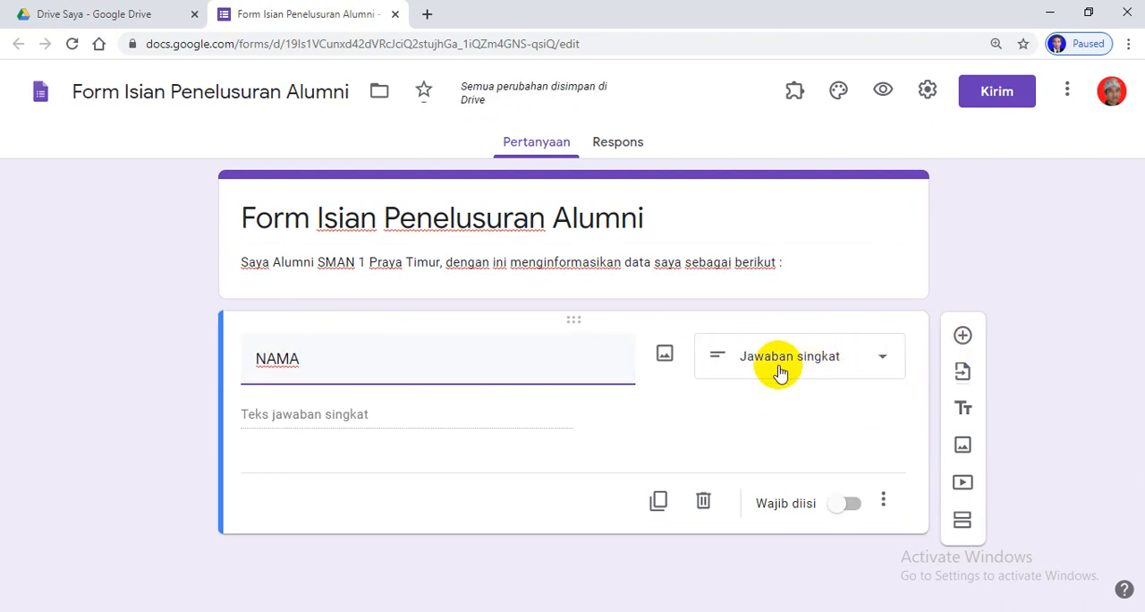
{"action": "left_click", "coordinate": [854, 505]}
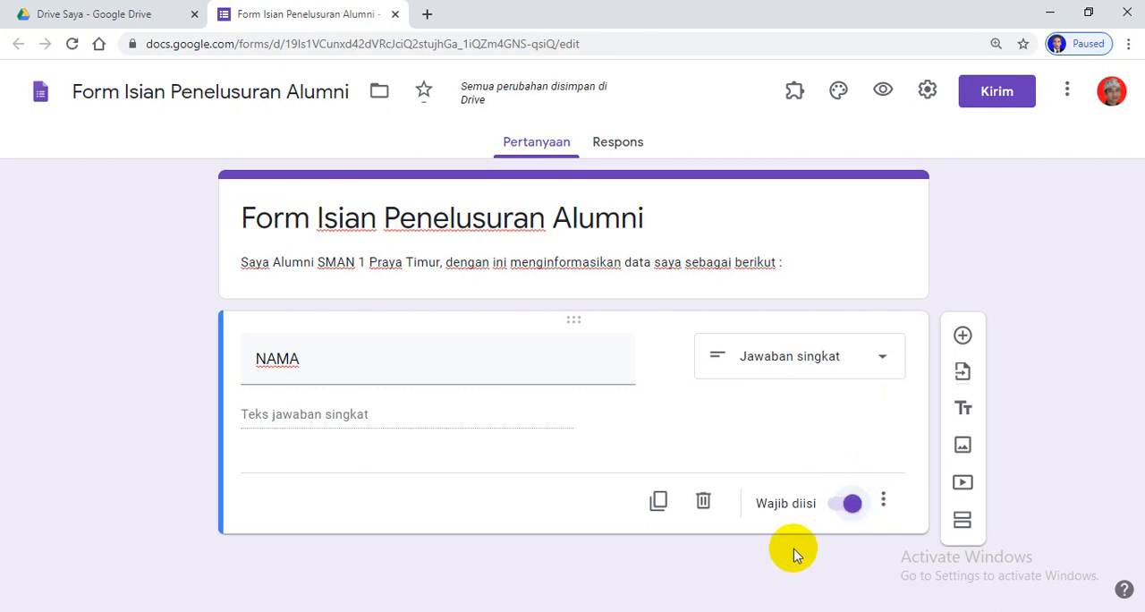
Add a second question below NAMA and title it "TAHUN LULUS"
{"action": "left_click", "coordinate": [963, 336]}
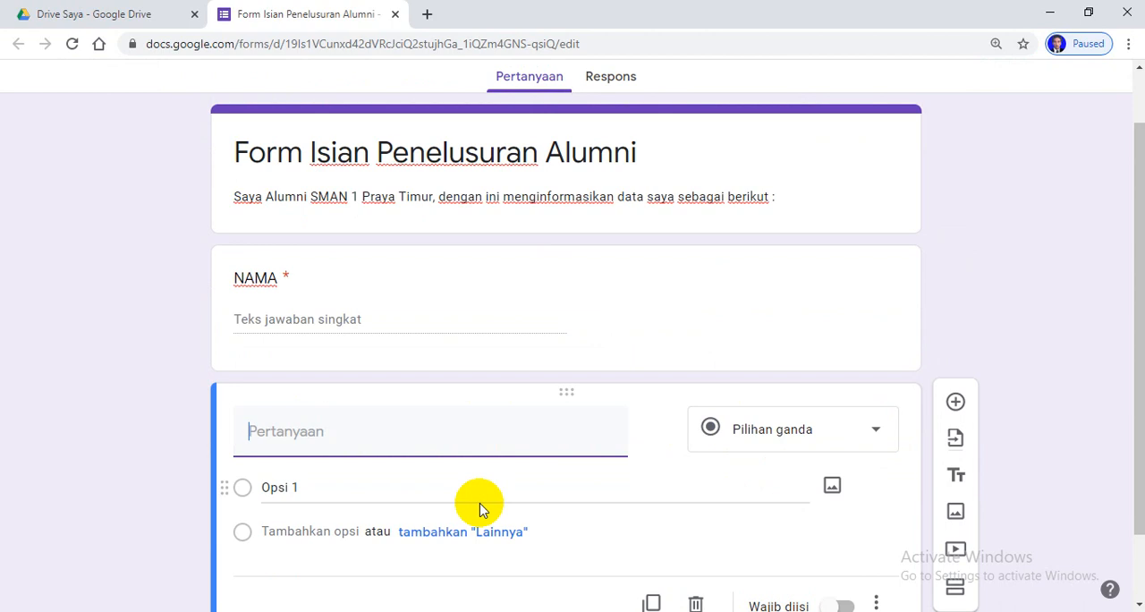
{"action": "type", "text": "t"}
{"action": "key", "text": "BackSpace"}
{"action": "type", "text": "TAHUN"}
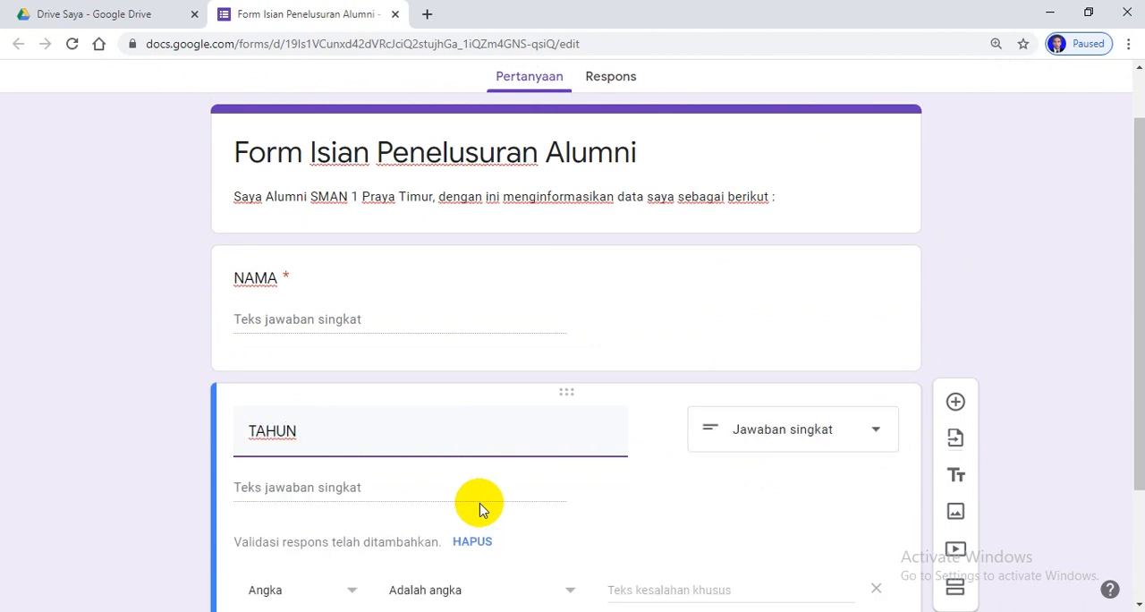
{"action": "type", "text": " LULUS"}
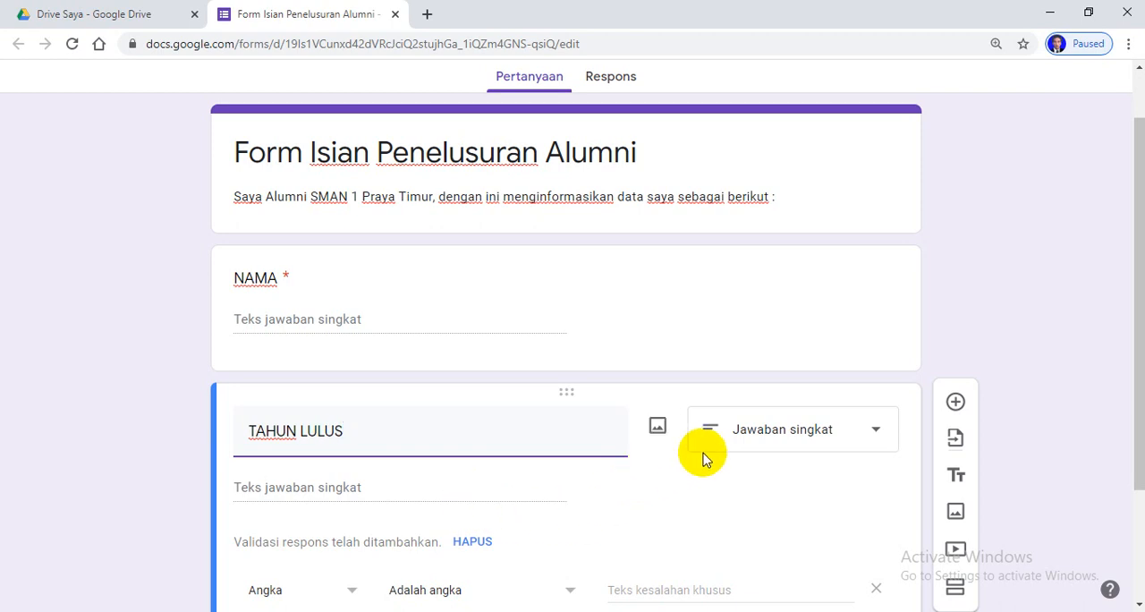
Change the TAHUN LULUS question's type to Kotak Centang and name its first option "2020"
{"action": "scroll", "coordinate": [711, 442], "scroll_direction": "down", "scroll_amount": 1}
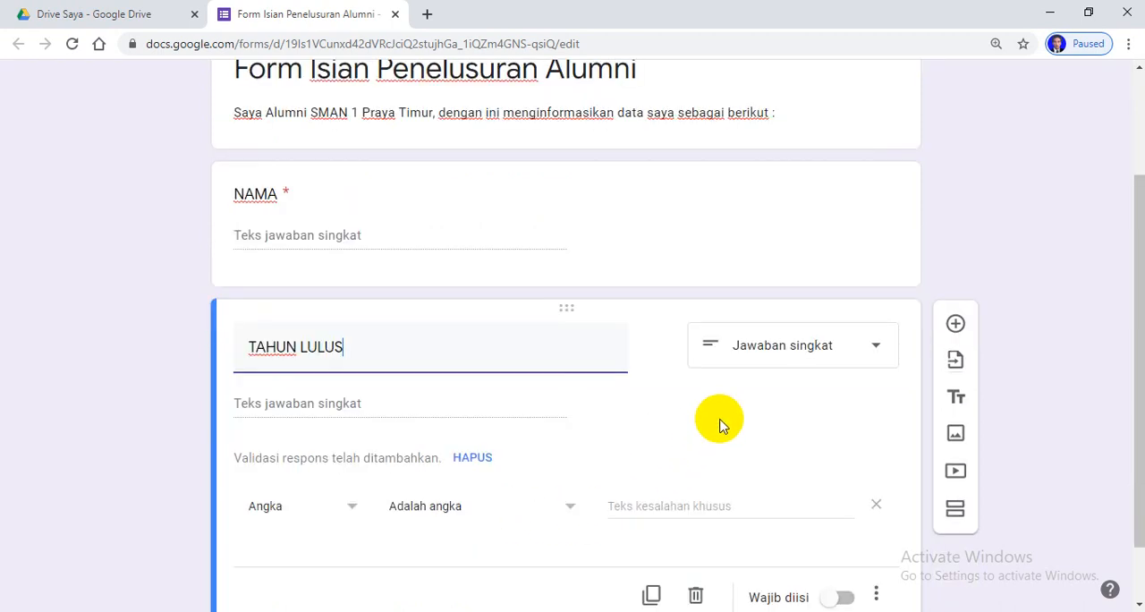
{"action": "left_click", "coordinate": [875, 346]}
{"action": "left_click", "coordinate": [796, 260]}
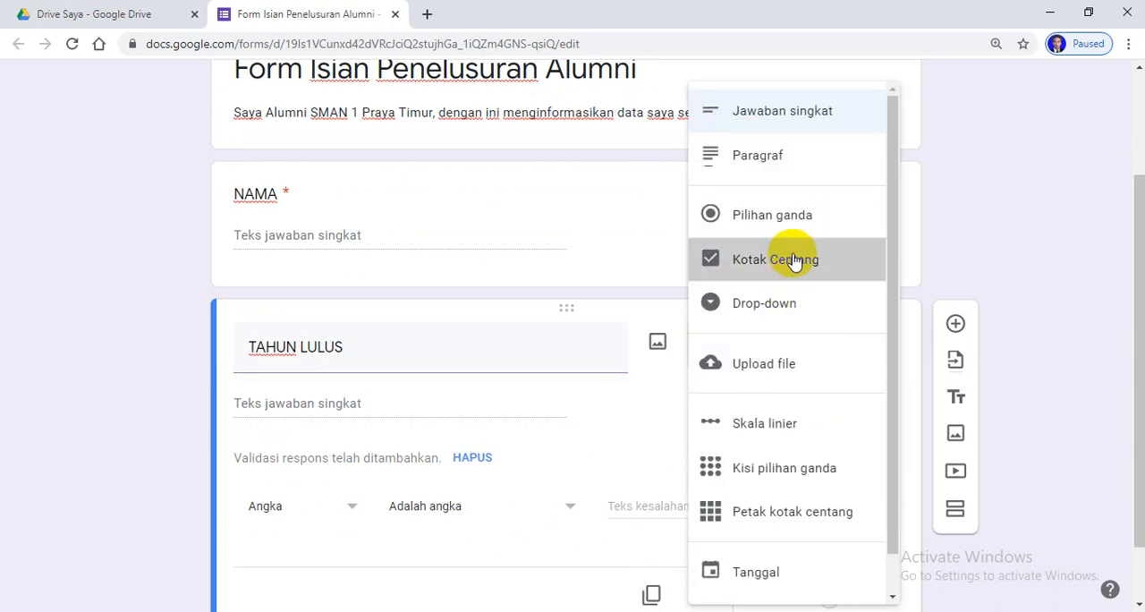
{"action": "left_click", "coordinate": [315, 403]}
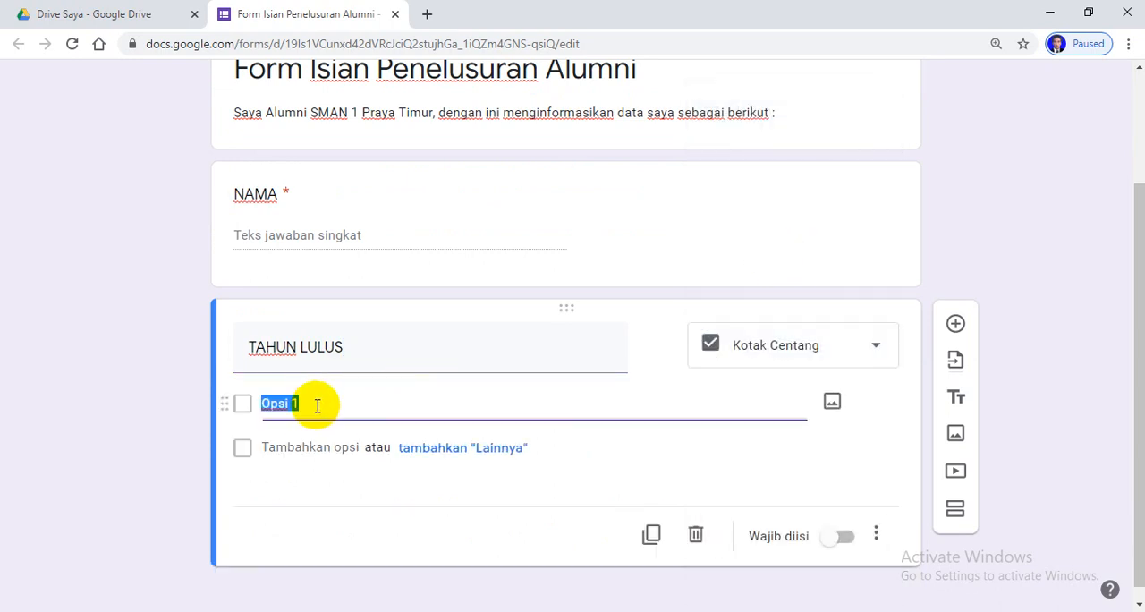
{"action": "type", "text": "2020"}
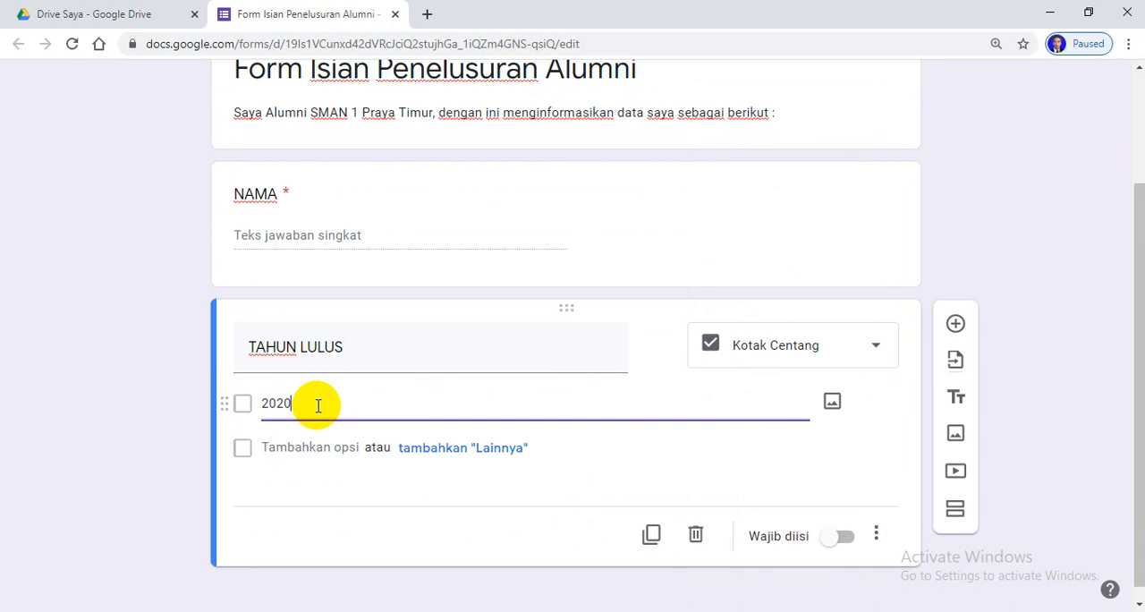
Add the options 1999, 1998, 1997 and 1996 to TAHUN LULUS and make the question required
{"action": "key", "text": "Return"}
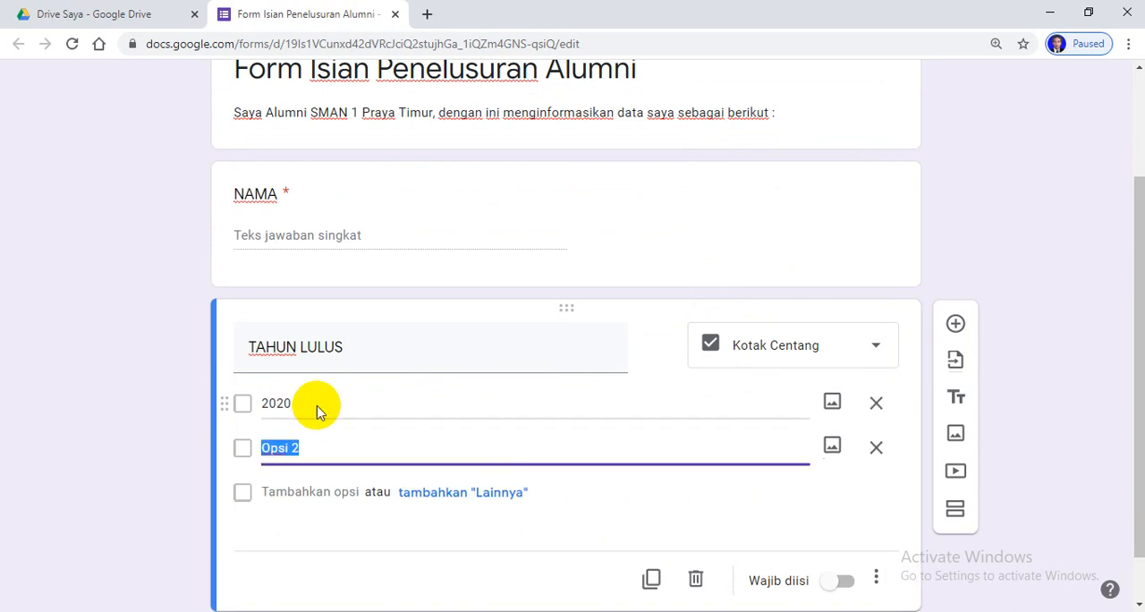
{"action": "type", "text": "199"}
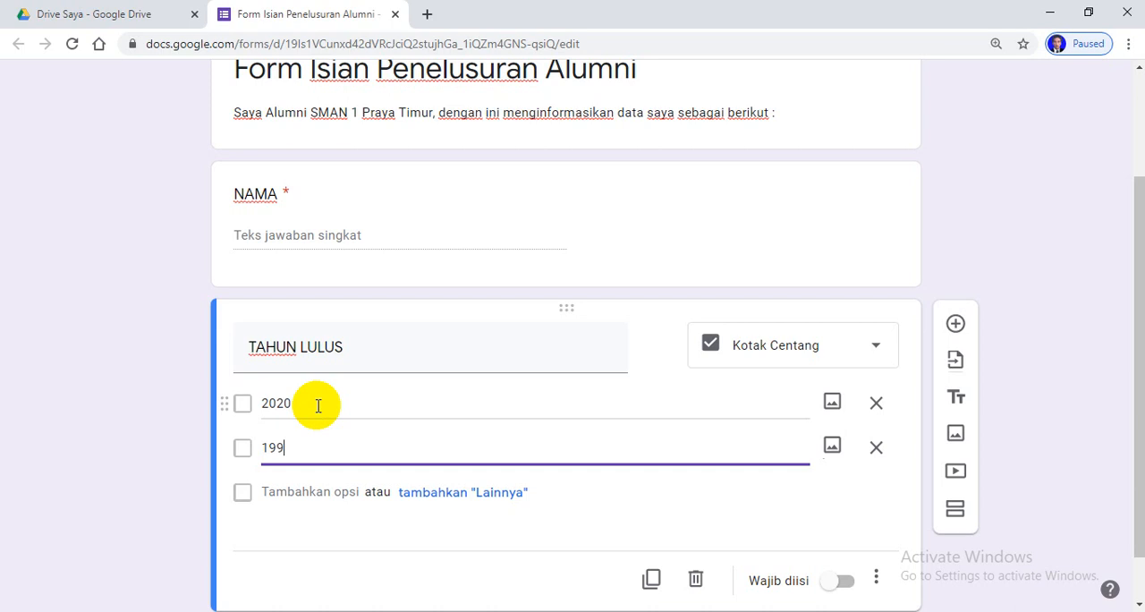
{"action": "type", "text": "9"}
{"action": "key", "text": "Return"}
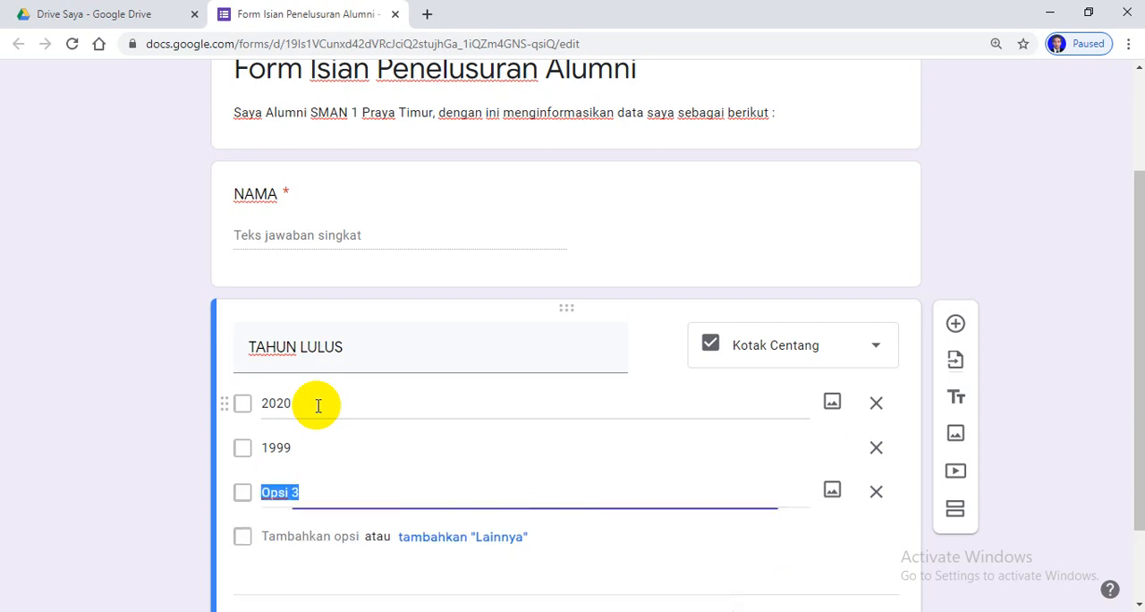
{"action": "type", "text": "199"}
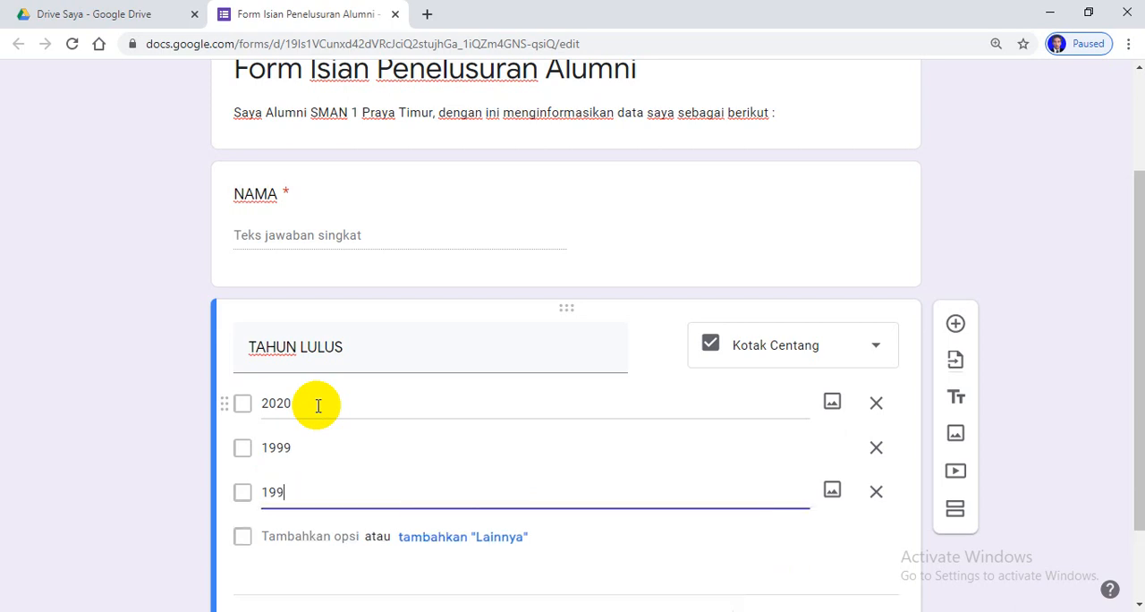
{"action": "type", "text": "8"}
{"action": "key", "text": "Return"}
{"action": "type", "text": "1997"}
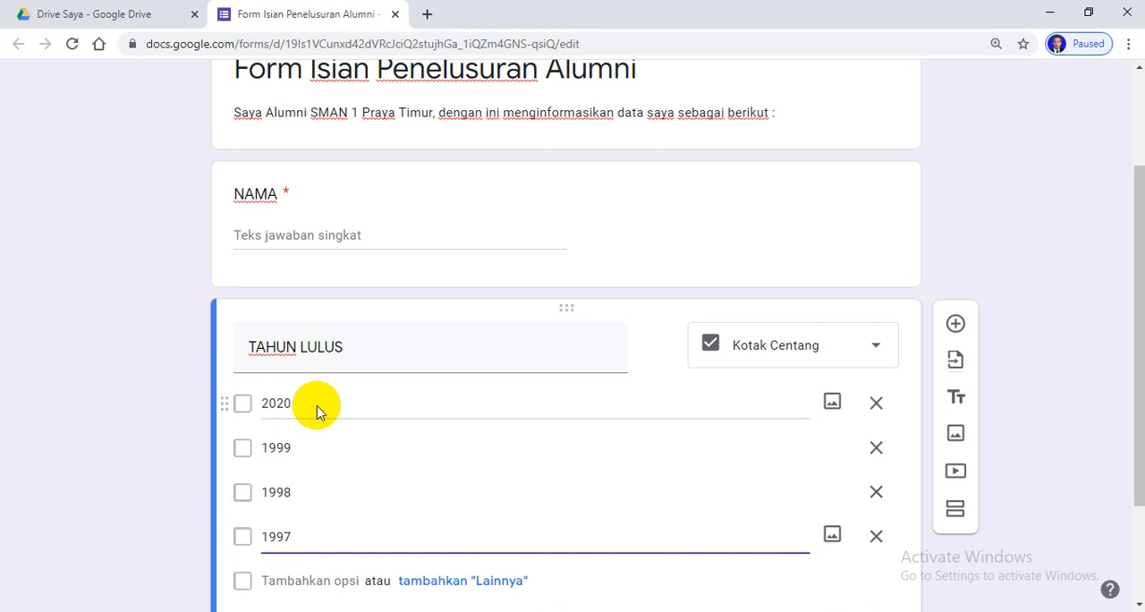
{"action": "key", "text": "Return"}
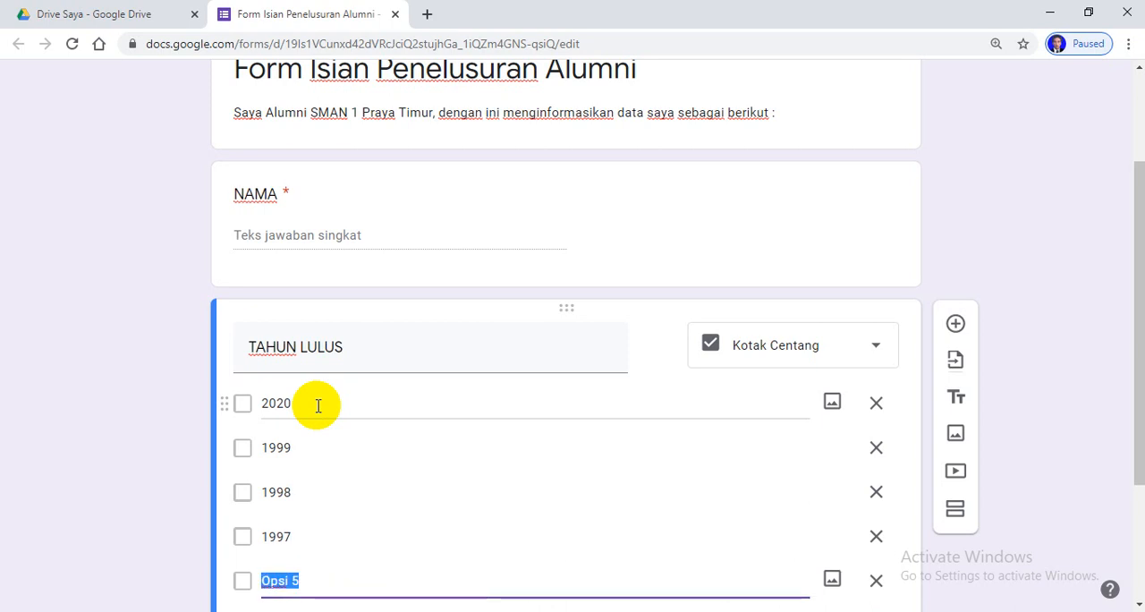
{"action": "scroll", "coordinate": [349, 447], "scroll_direction": "down", "scroll_amount": 2}
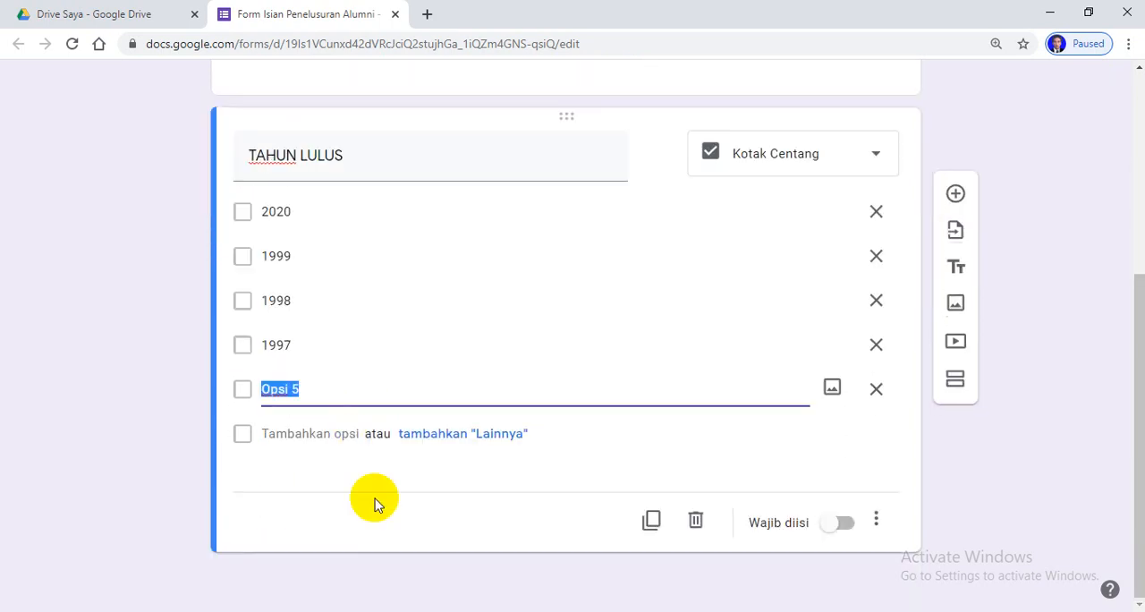
{"action": "type", "text": "19"}
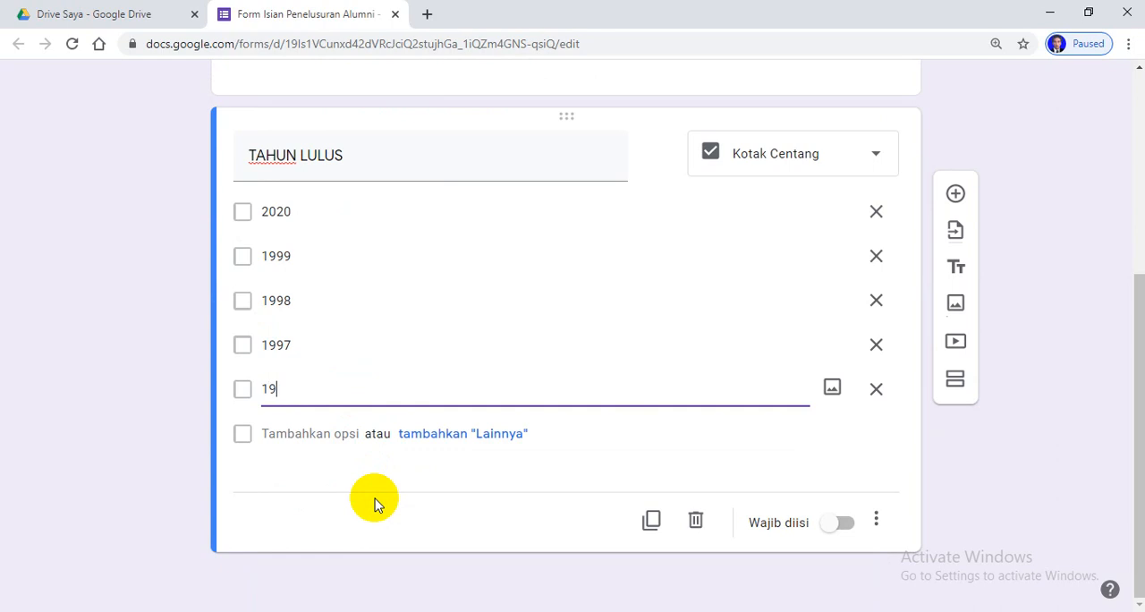
{"action": "type", "text": "96"}
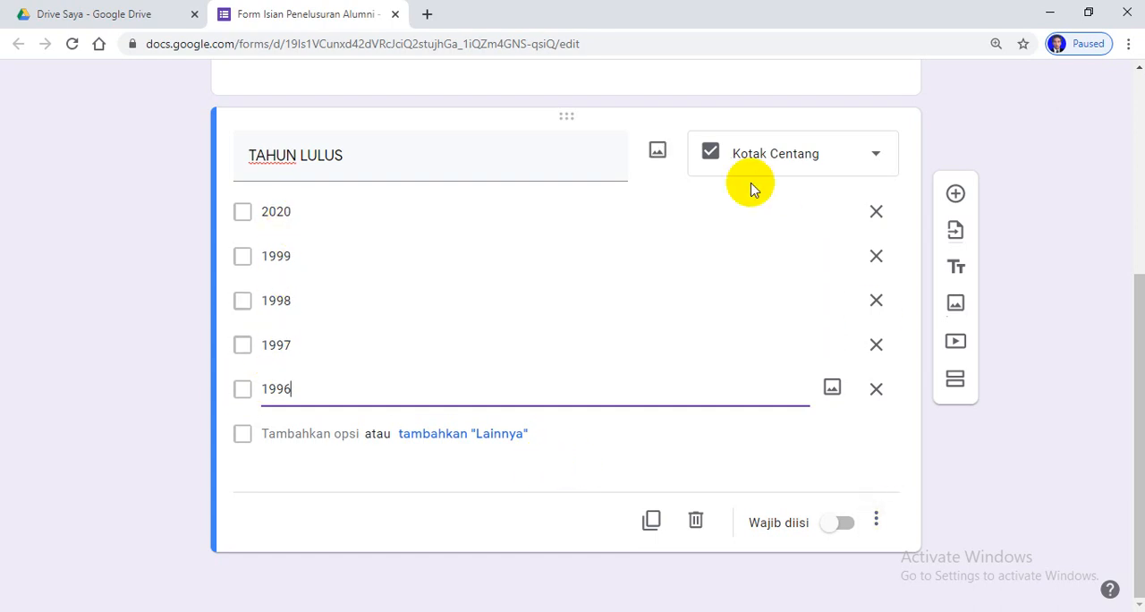
{"action": "left_click", "coordinate": [849, 522]}
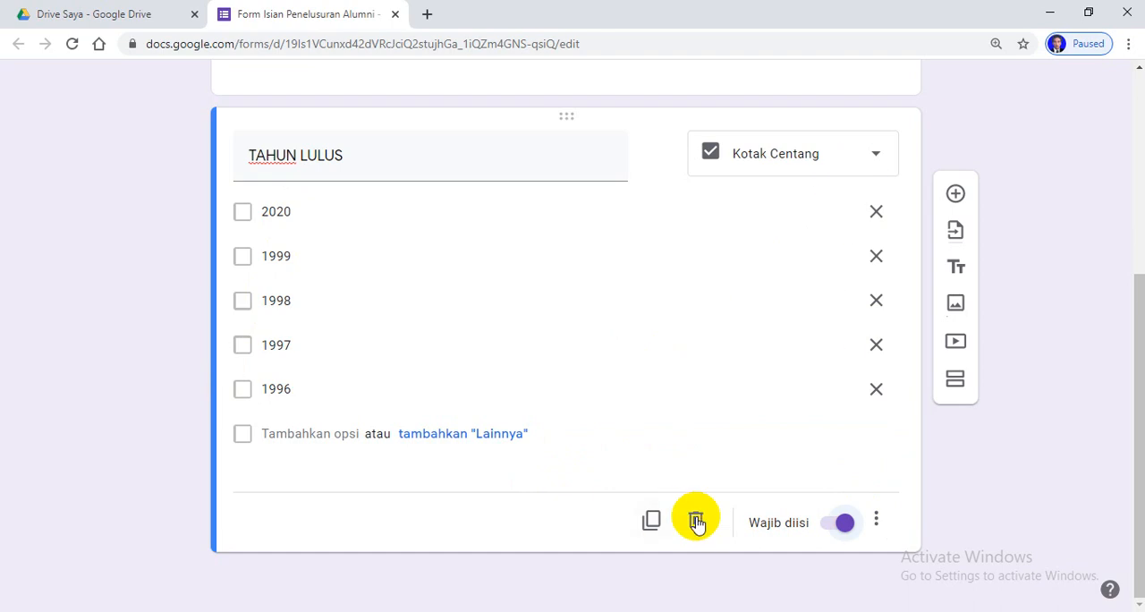
Add a third question below TAHUN LULUS, title it "JURUSAN" and set its type to Drop-down
{"action": "left_click", "coordinate": [957, 195]}
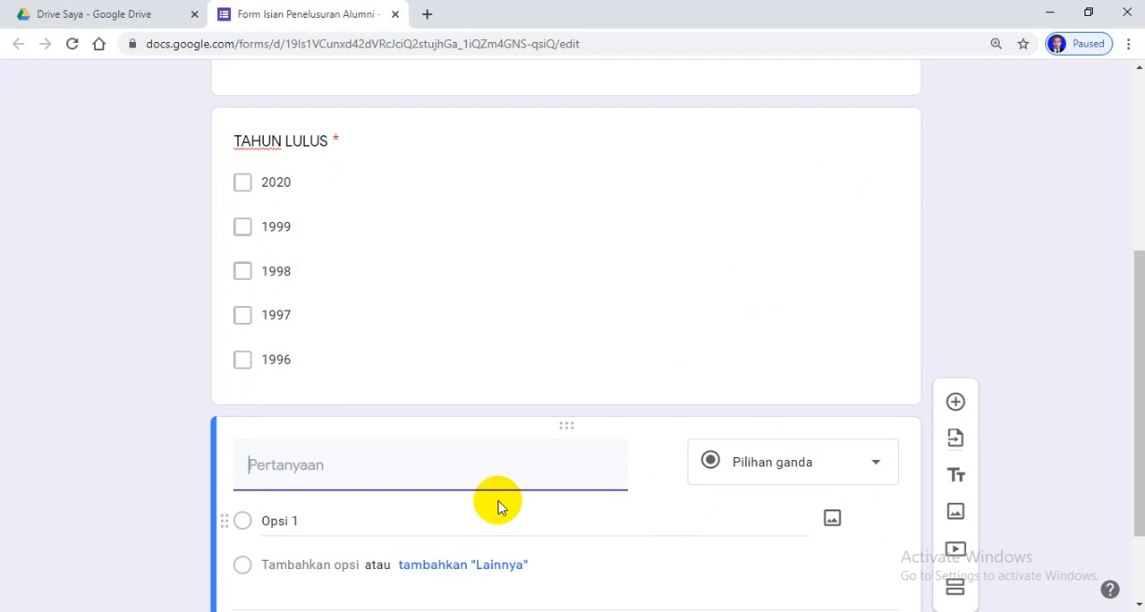
{"action": "scroll", "coordinate": [498, 506], "scroll_direction": "down", "scroll_amount": 1}
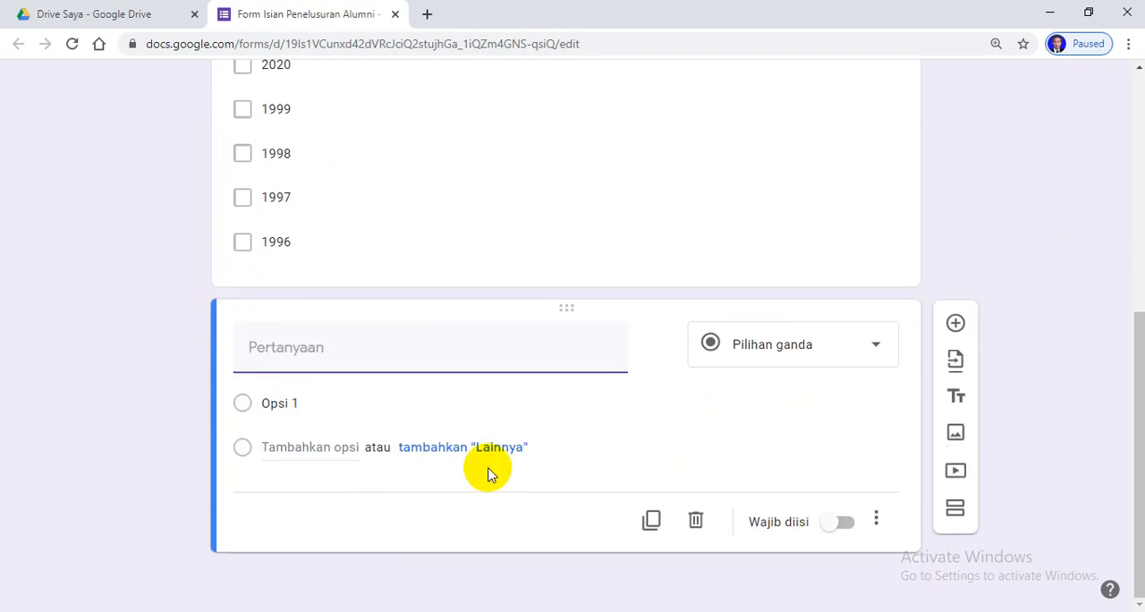
{"action": "type", "text": "JURUSAN"}
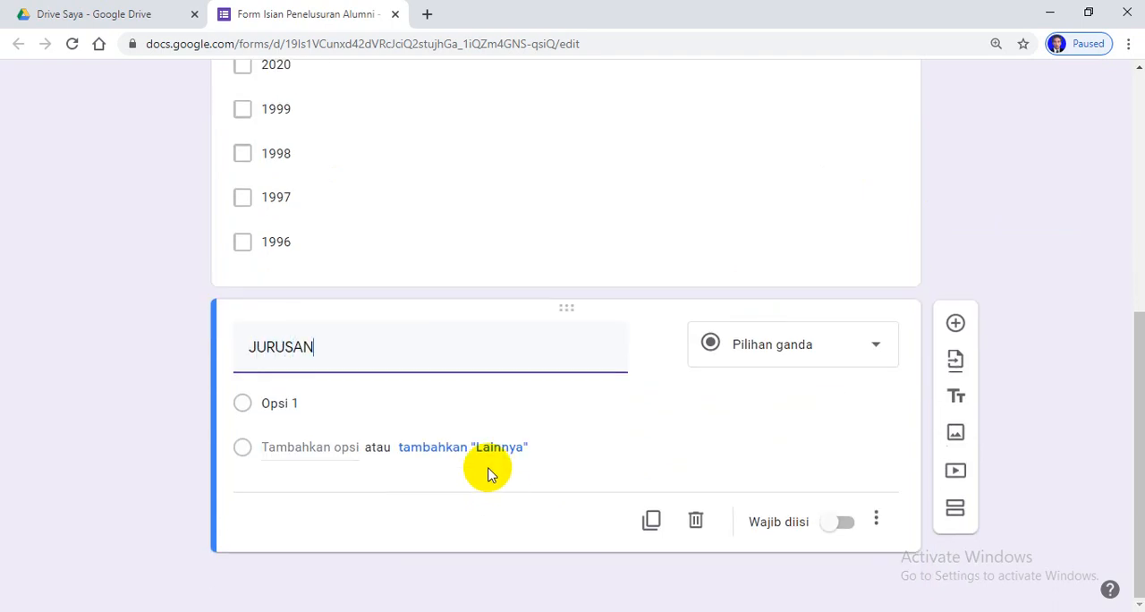
{"action": "left_click", "coordinate": [875, 350]}
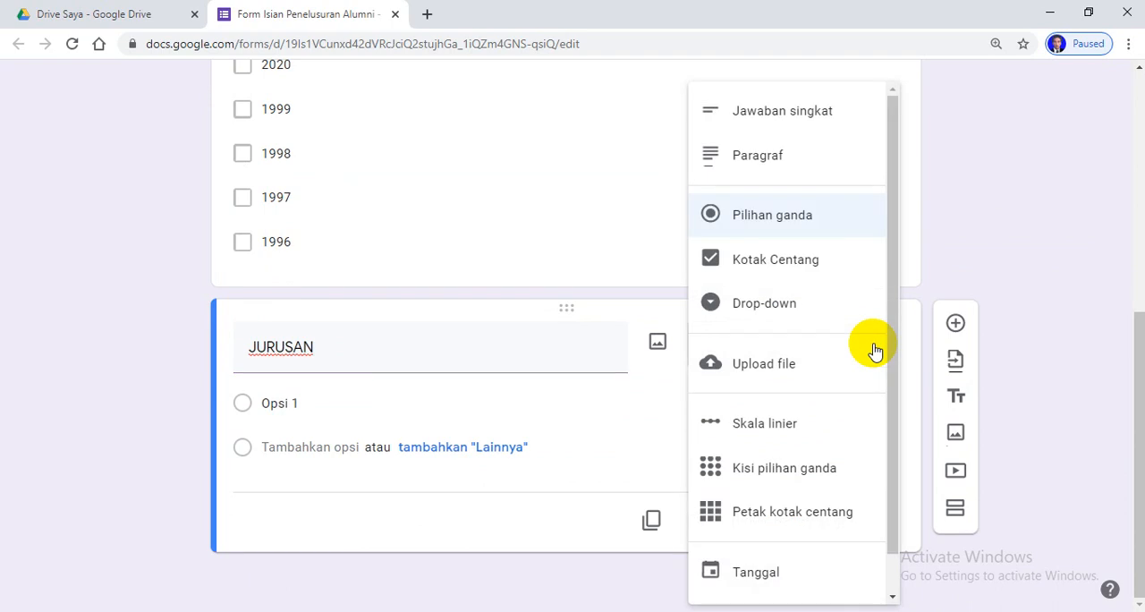
{"action": "left_click", "coordinate": [786, 305]}
Name the first JURUSAN option "IBB (ILMU BAHASA DAN BUDAYA)"
{"action": "left_click", "coordinate": [355, 408]}
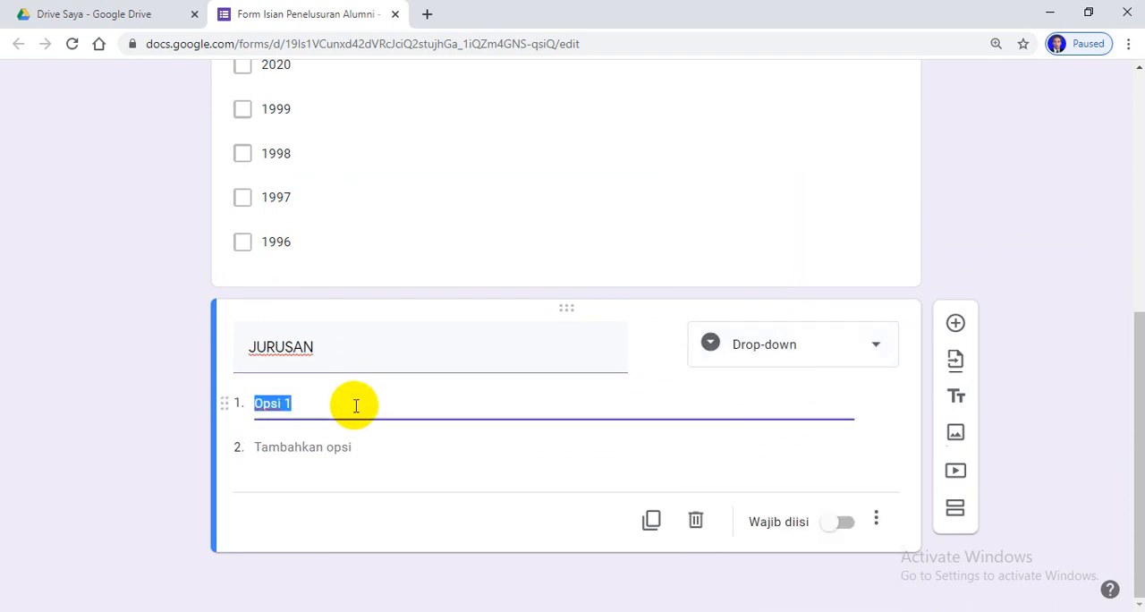
{"action": "type", "text": "IBB (ILMU"}
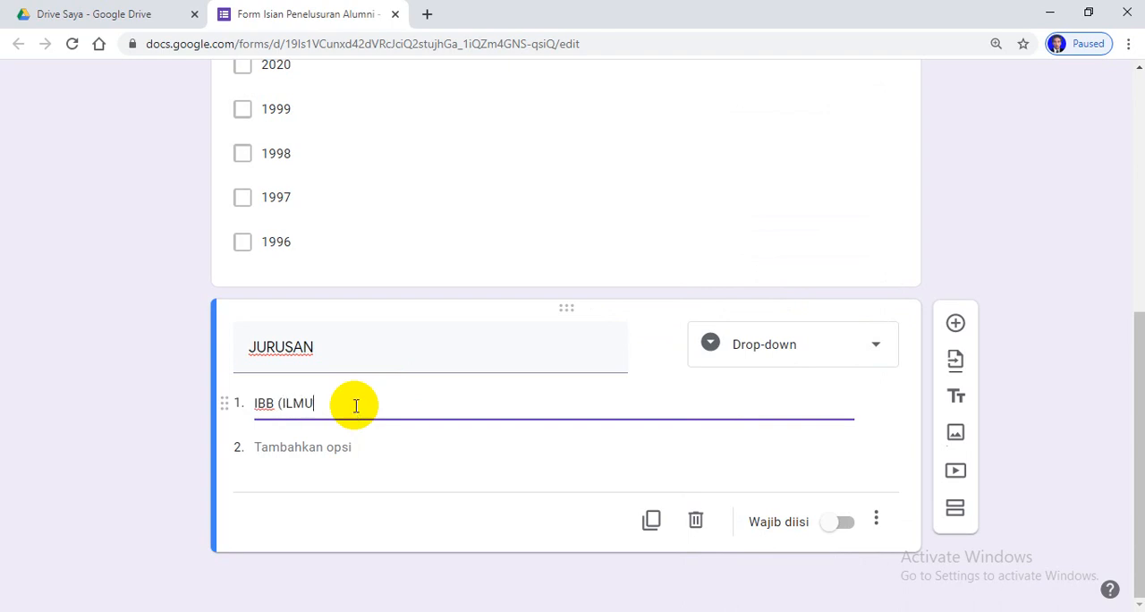
{"action": "type", "text": " BAHASA DAN BUDAUA"}
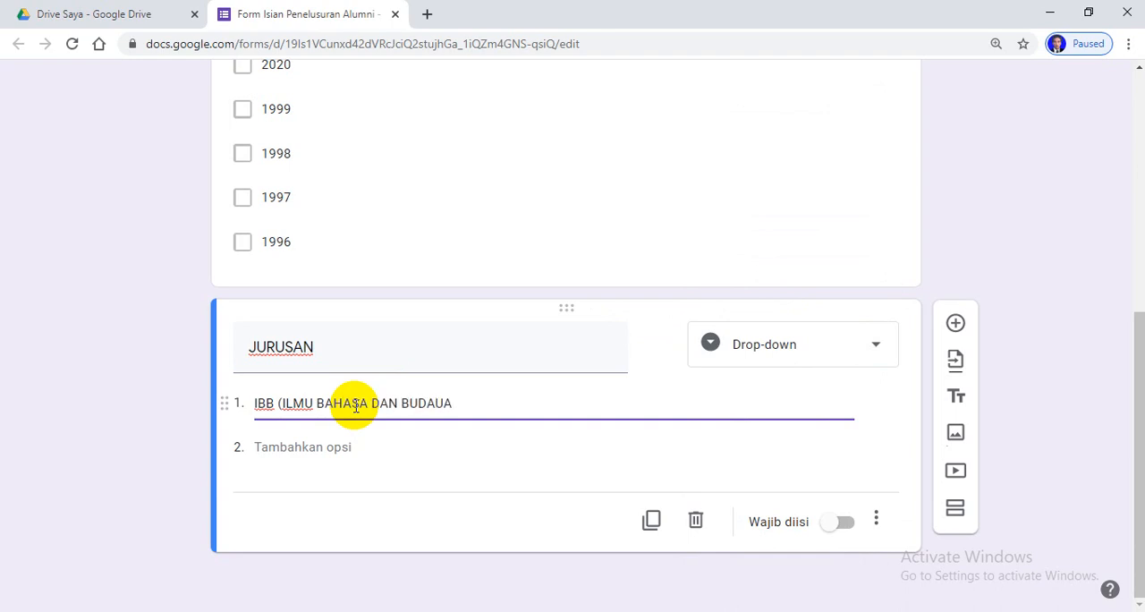
{"action": "key", "text": "BackSpace"}
{"action": "key", "text": "BackSpace"}
{"action": "type", "text": "YA)"}
Add a second JURUSAN option named "MIA (MATEMATIKA DAN ILMU PENGETAHUAN ALAM)"
{"action": "key", "text": "Return"}
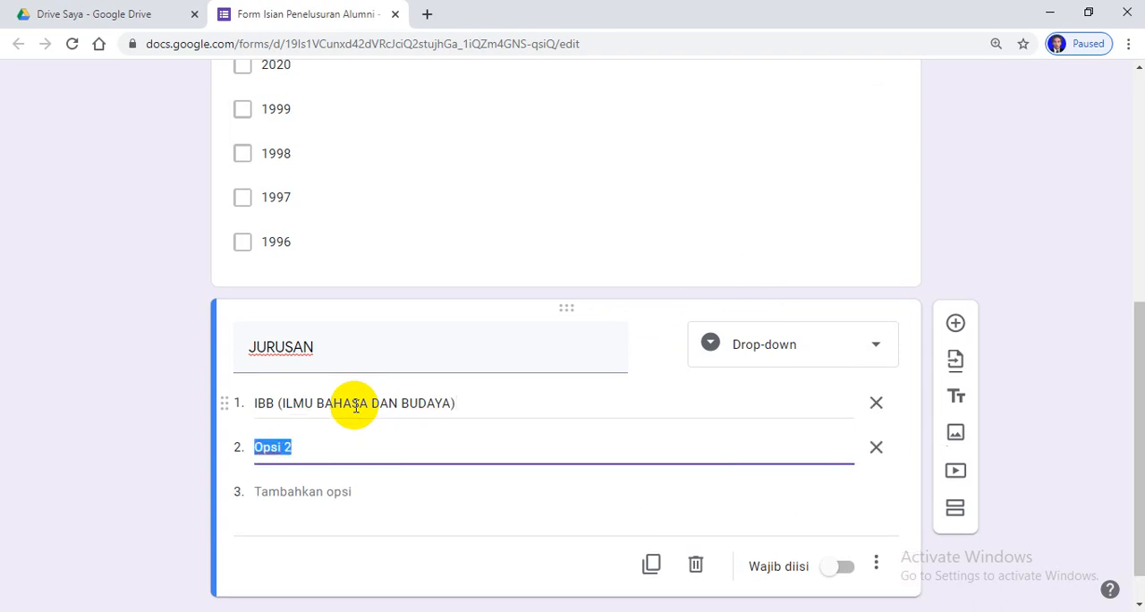
{"action": "type", "text": "MATEMATIKA"}
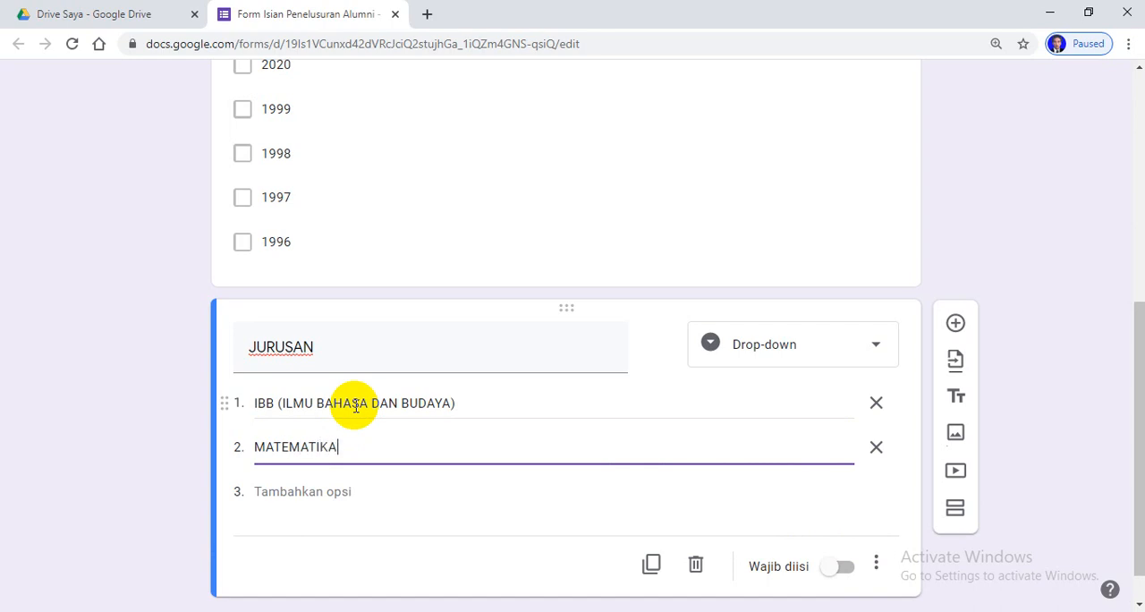
{"action": "type", "text": " DAN ILMU "}
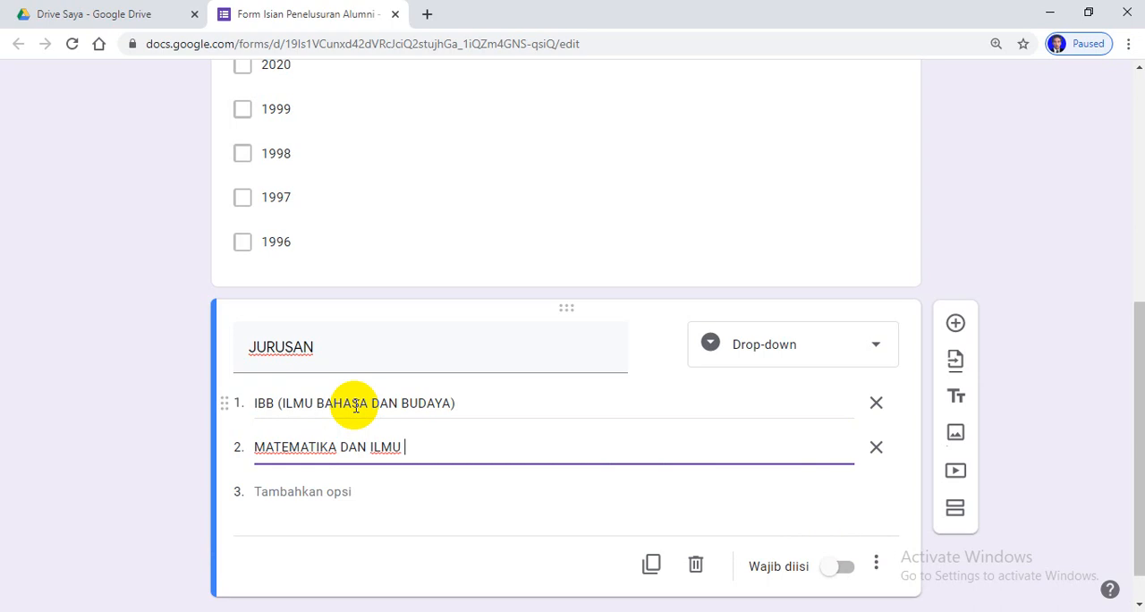
{"action": "type", "text": "PENGETAHUAN ALAM"}
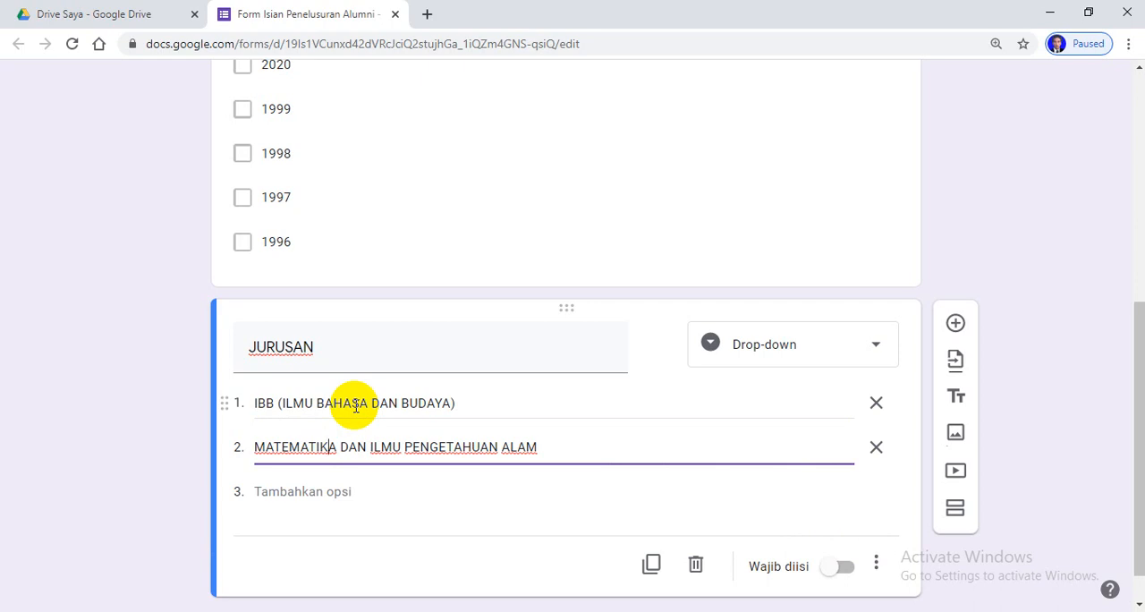
{"action": "key", "text": "Left"}
{"action": "key", "text": "Left"}
{"action": "key", "text": "Left"}
{"action": "key", "text": "Left"}
{"action": "key", "text": "Left"}
{"action": "key", "text": "Left"}
{"action": "type", "text": "MIA"}
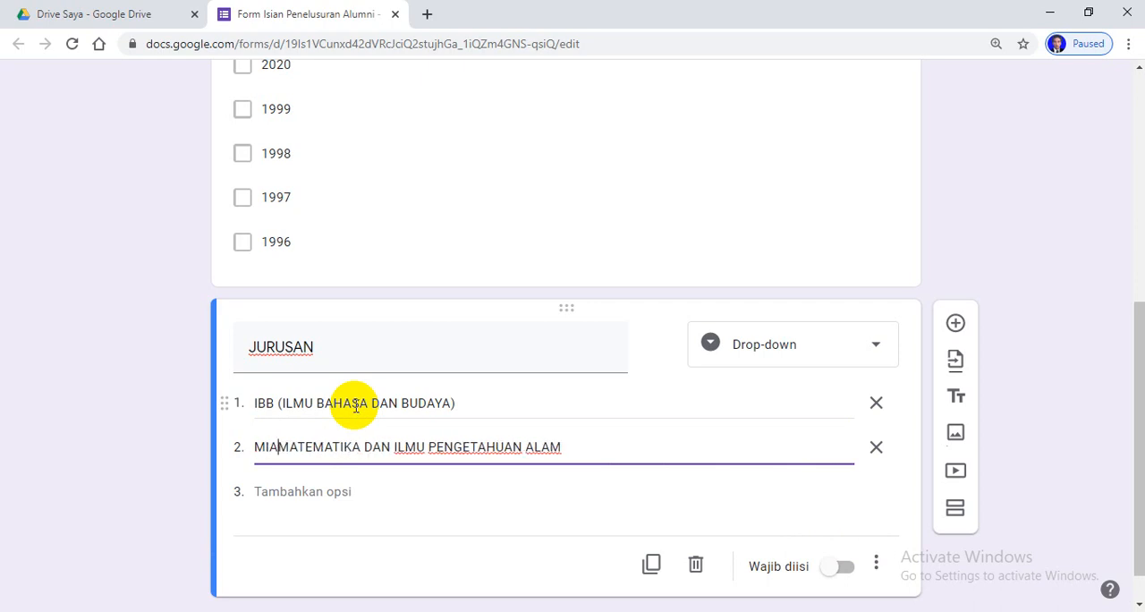
{"action": "type", "text": "("}
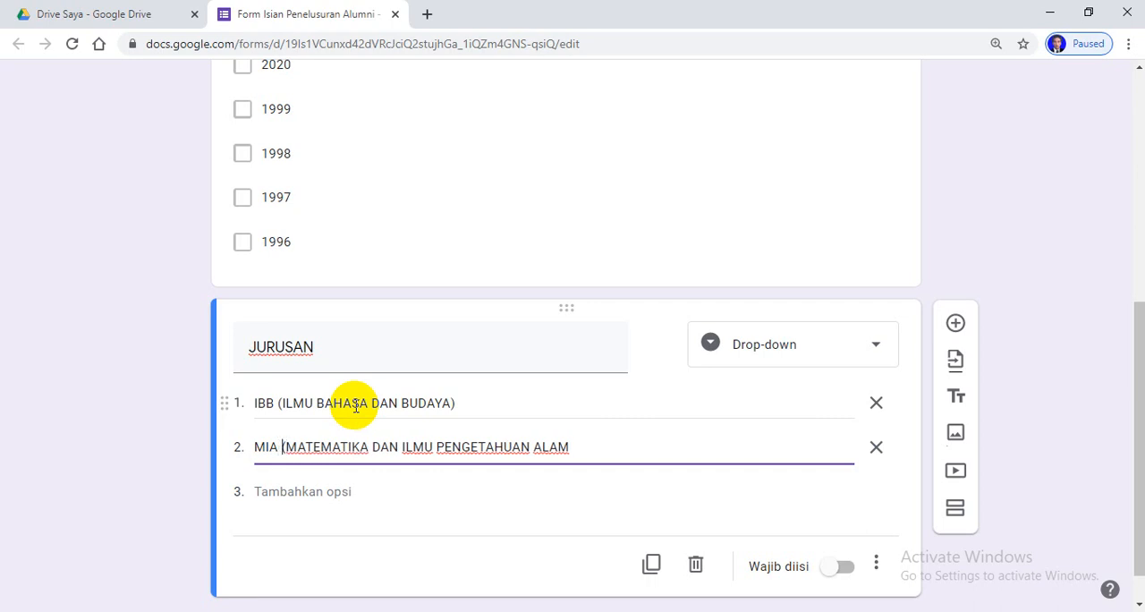
{"action": "left_click", "coordinate": [587, 446]}
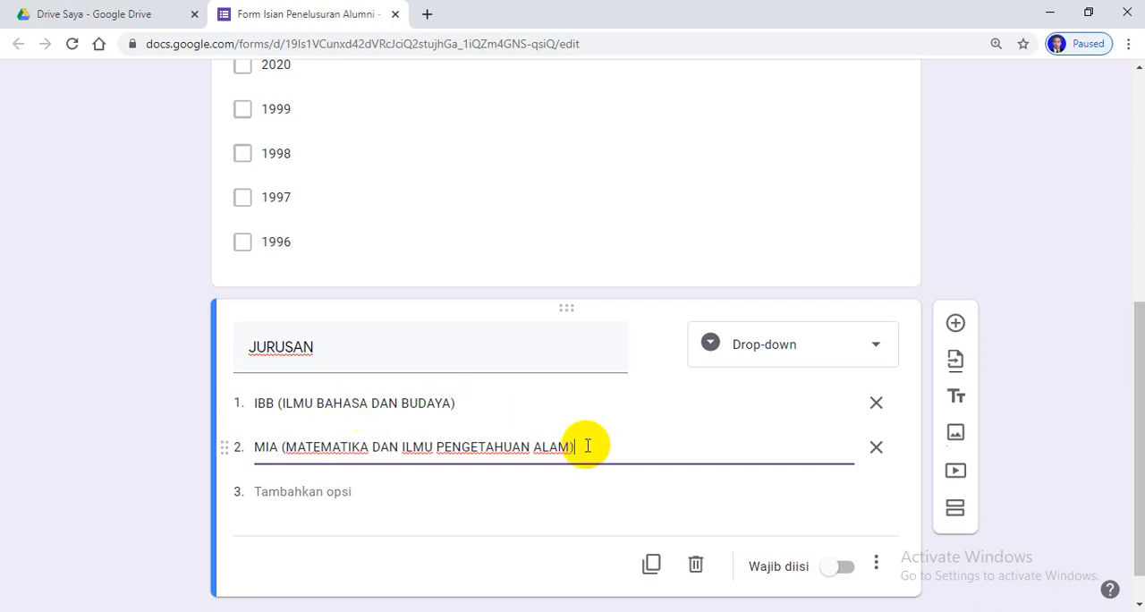
Add a third JURUSAN option named "IIS (ILMU-ILMU SOSIAL)" and make the question required
{"action": "key", "text": "Return"}
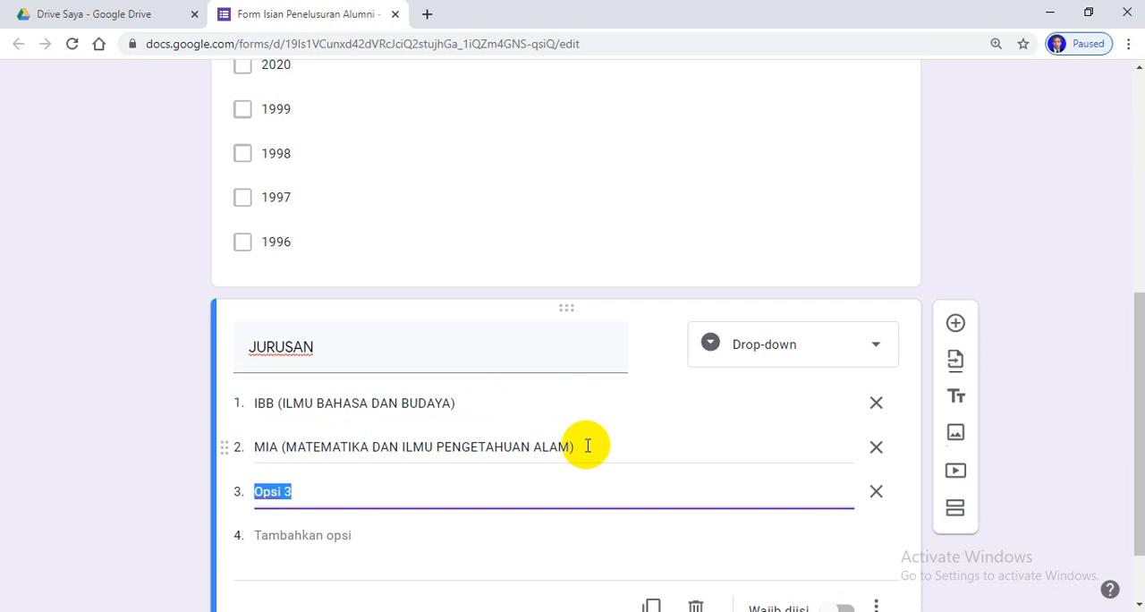
{"action": "type", "text": "IIS (ILMU-IL"}
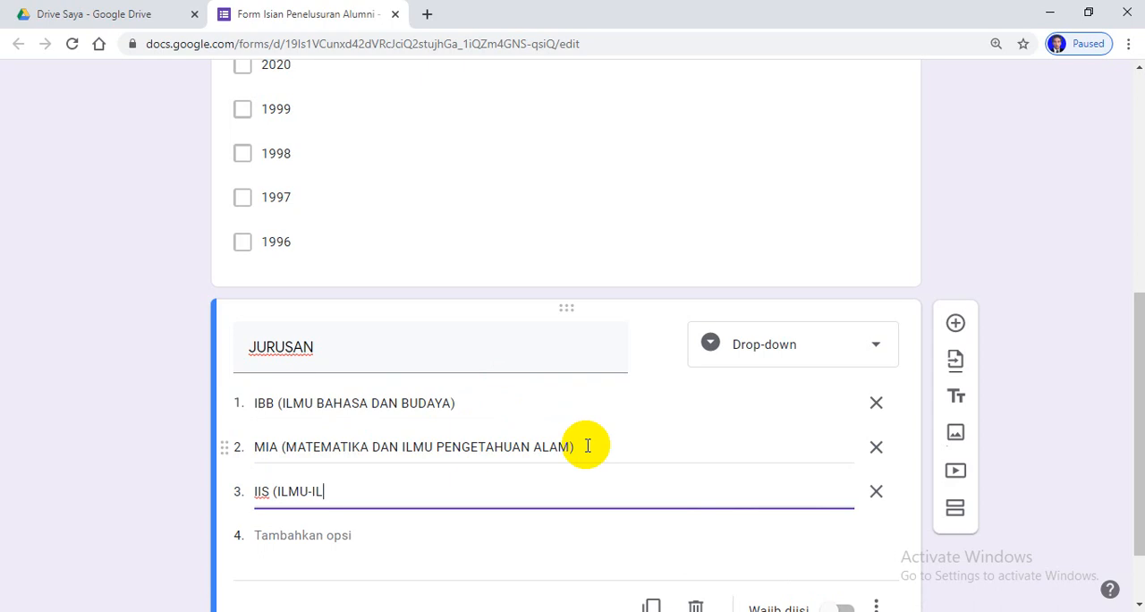
{"action": "type", "text": "MU SOSIAL"}
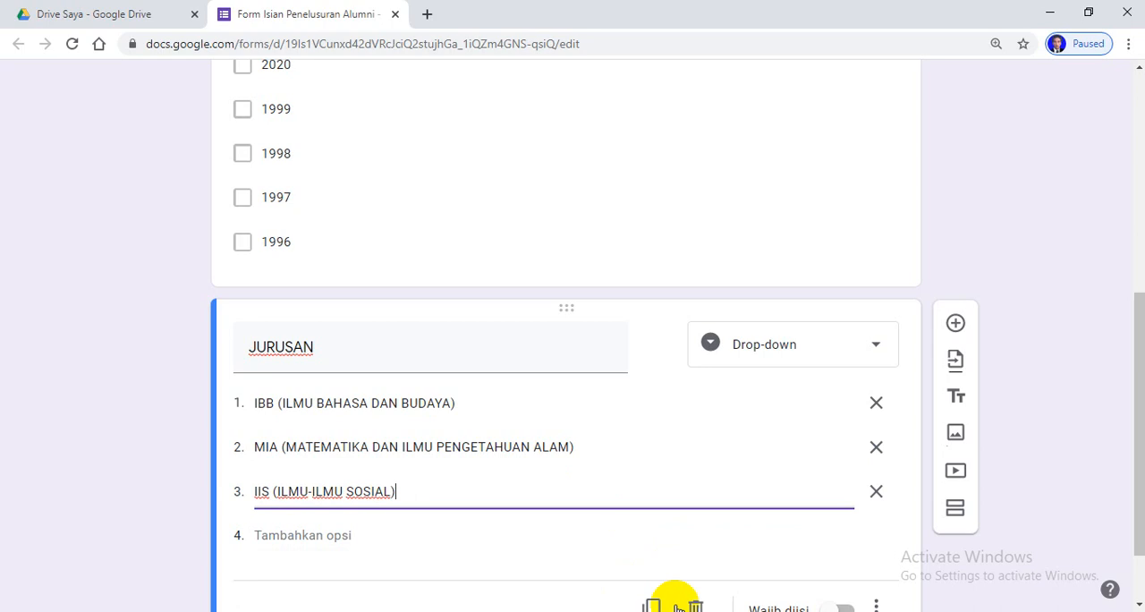
{"action": "scroll", "coordinate": [770, 483], "scroll_direction": "down", "scroll_amount": 1}
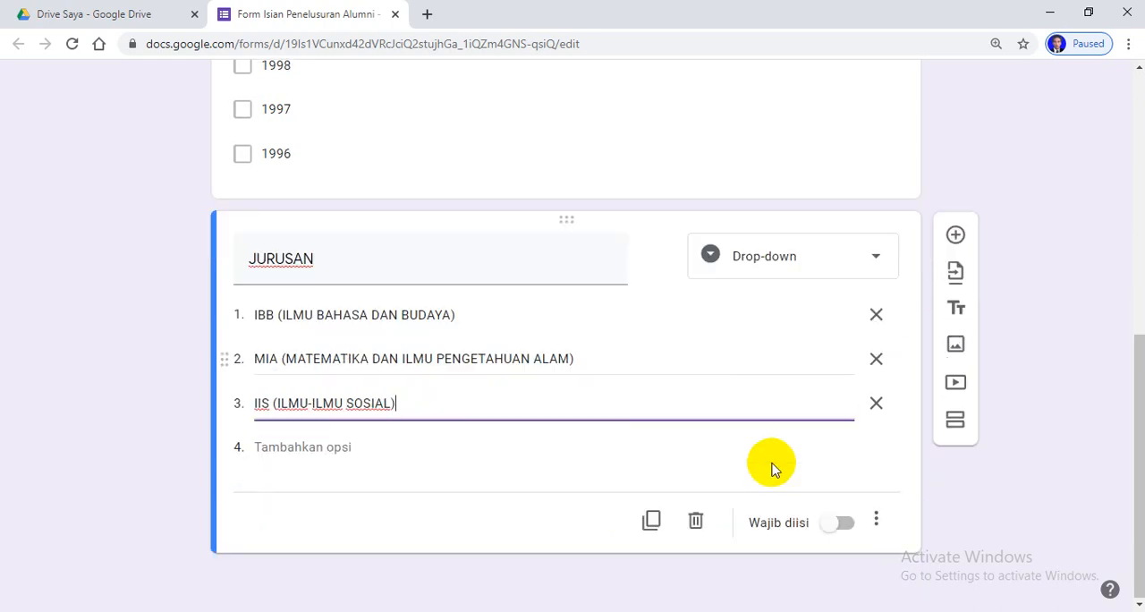
{"action": "left_click", "coordinate": [845, 523]}
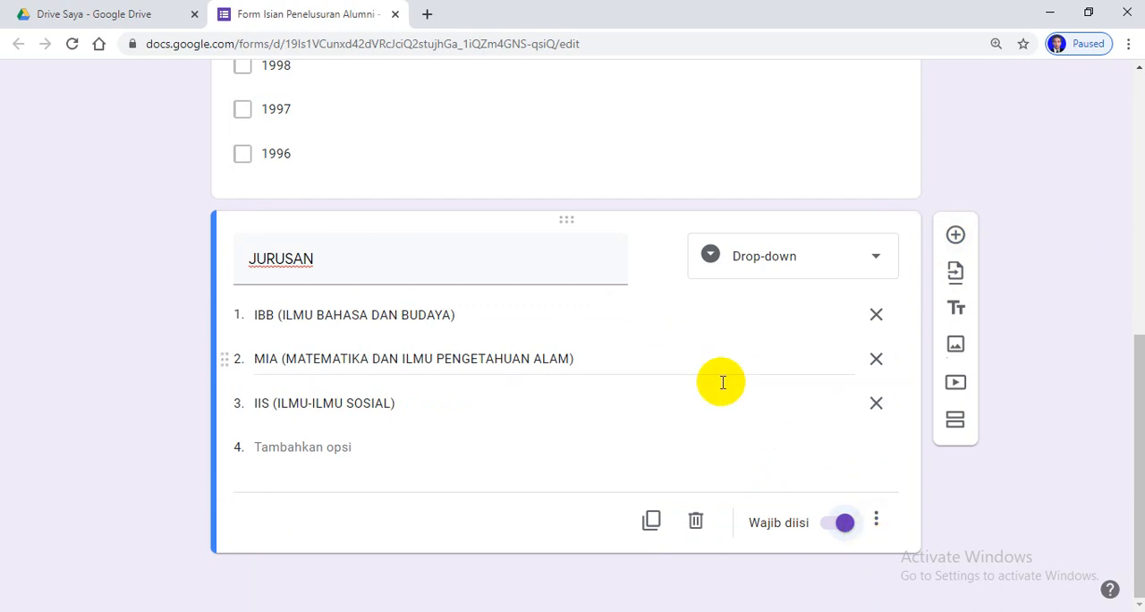
Add a question below JURUSAN titled "ALAMAT RUMAH", set its type to Paragraf and make it required
{"action": "left_click", "coordinate": [954, 236]}
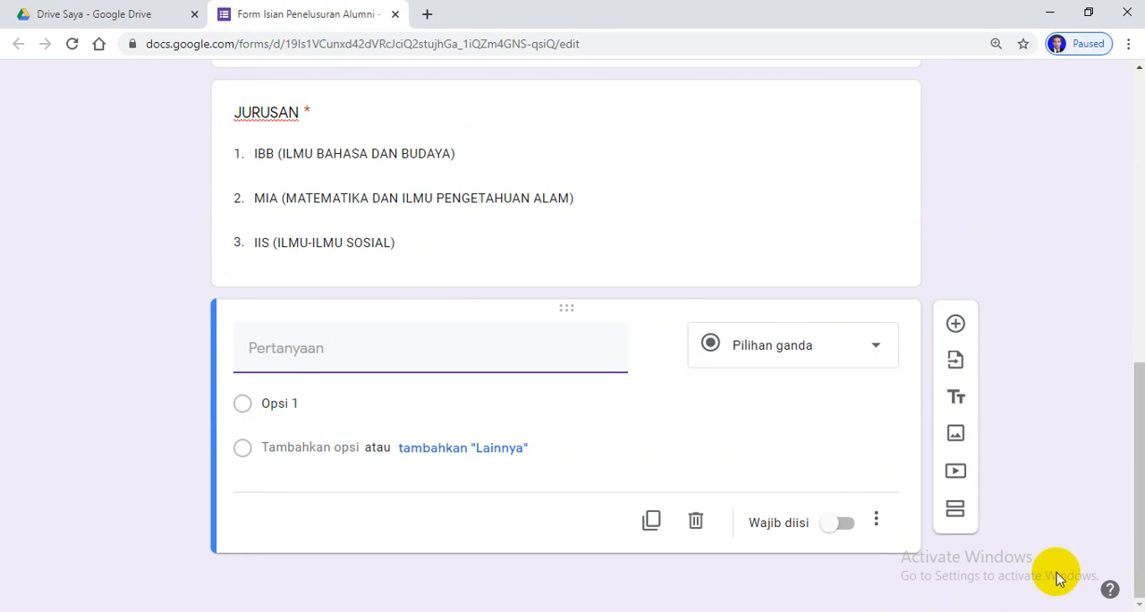
{"action": "type", "text": "ALAMAT"}
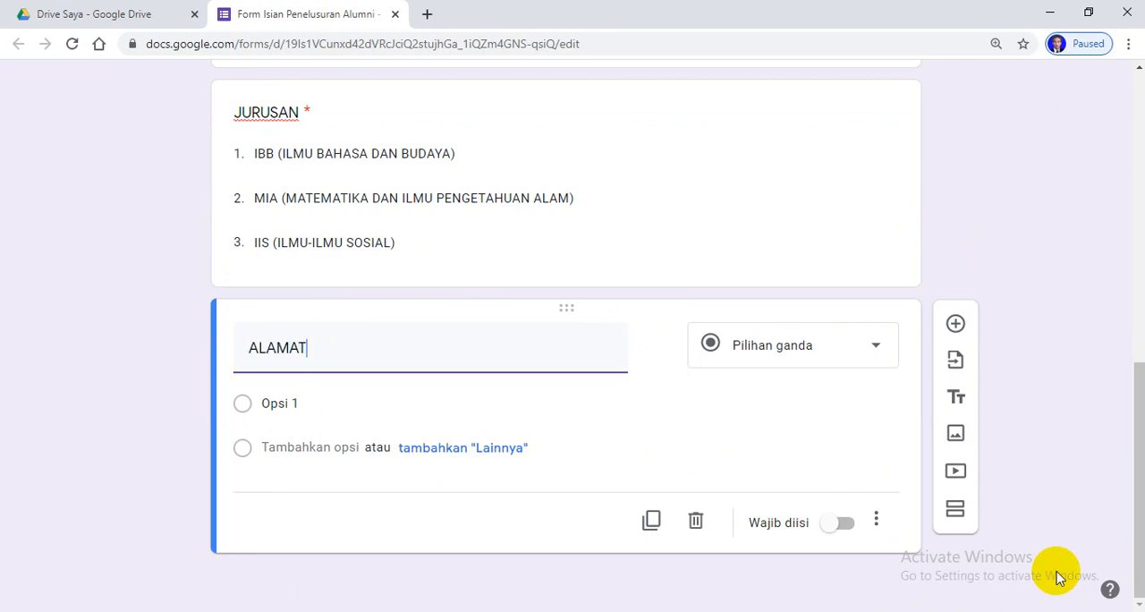
{"action": "type", "text": " RUMAH"}
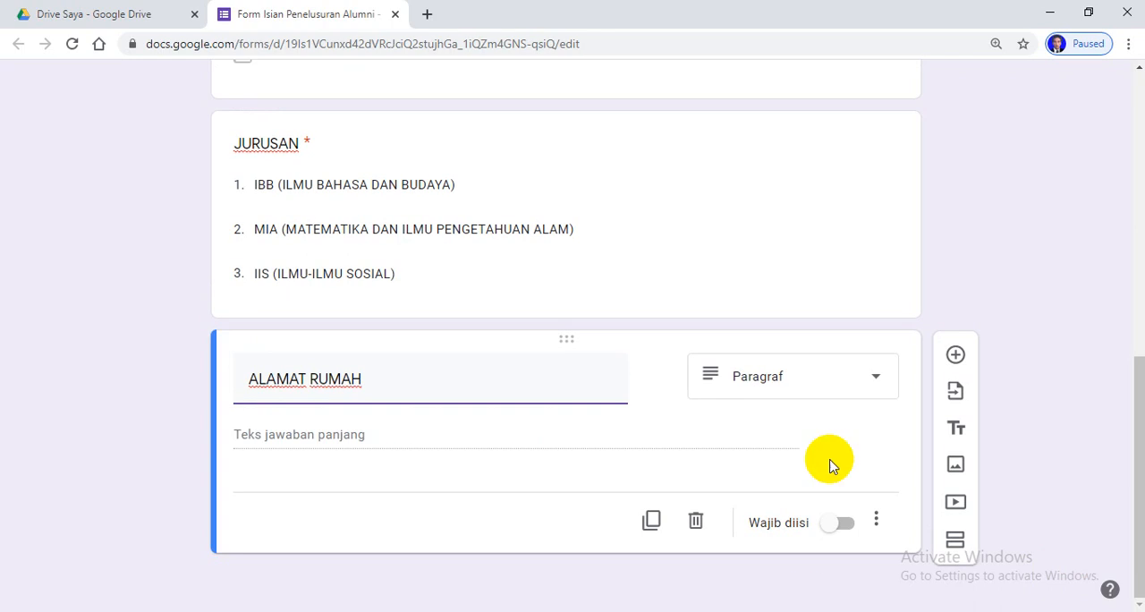
{"action": "left_click", "coordinate": [879, 383]}
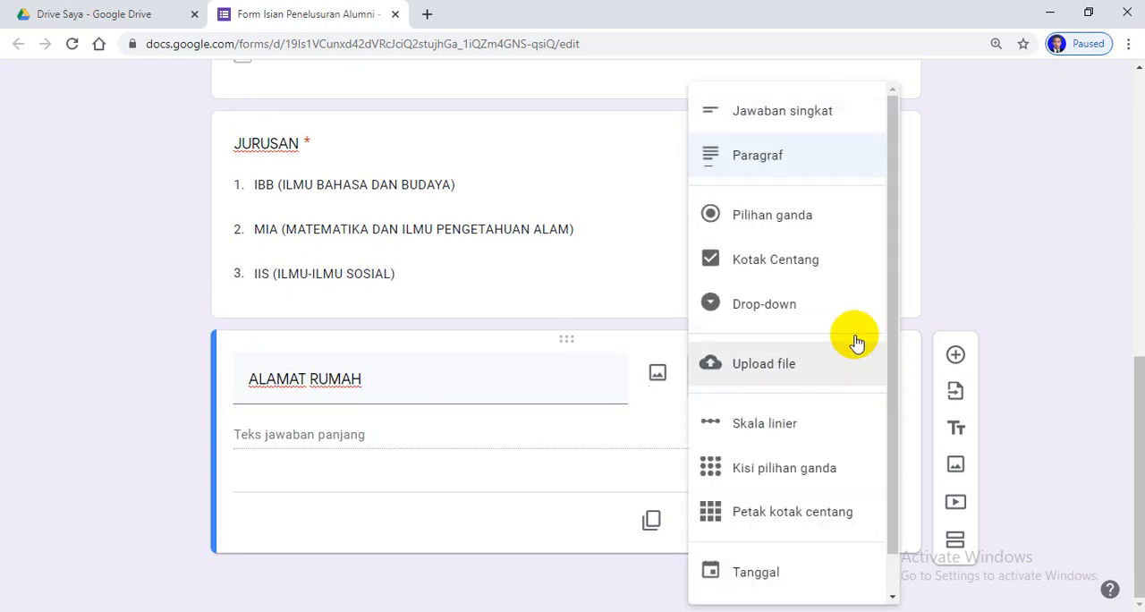
{"action": "left_click", "coordinate": [790, 159]}
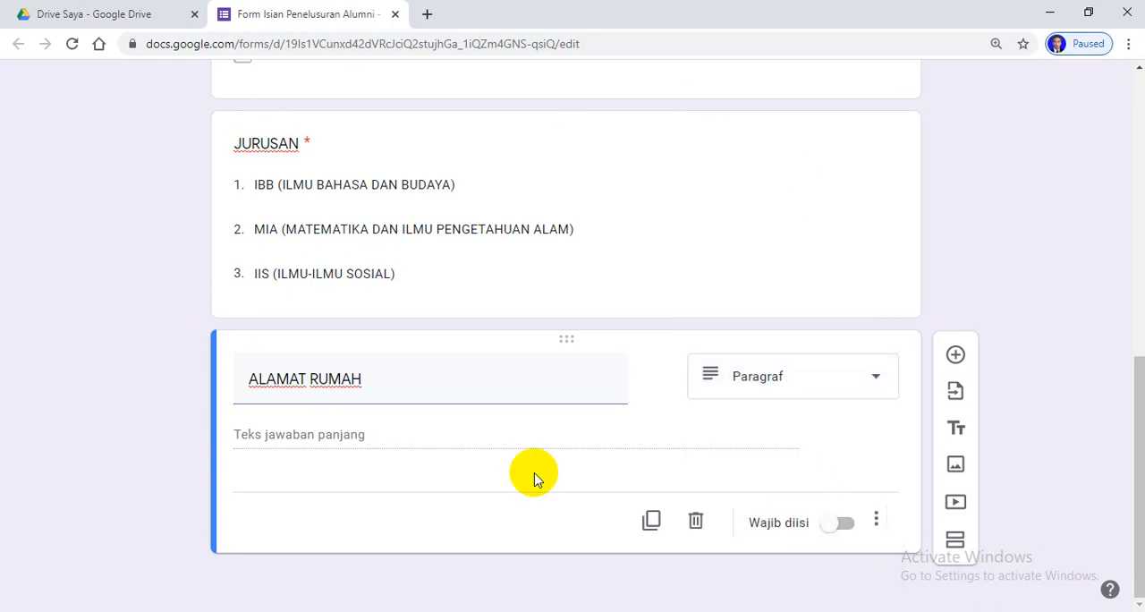
{"action": "left_click", "coordinate": [850, 532]}
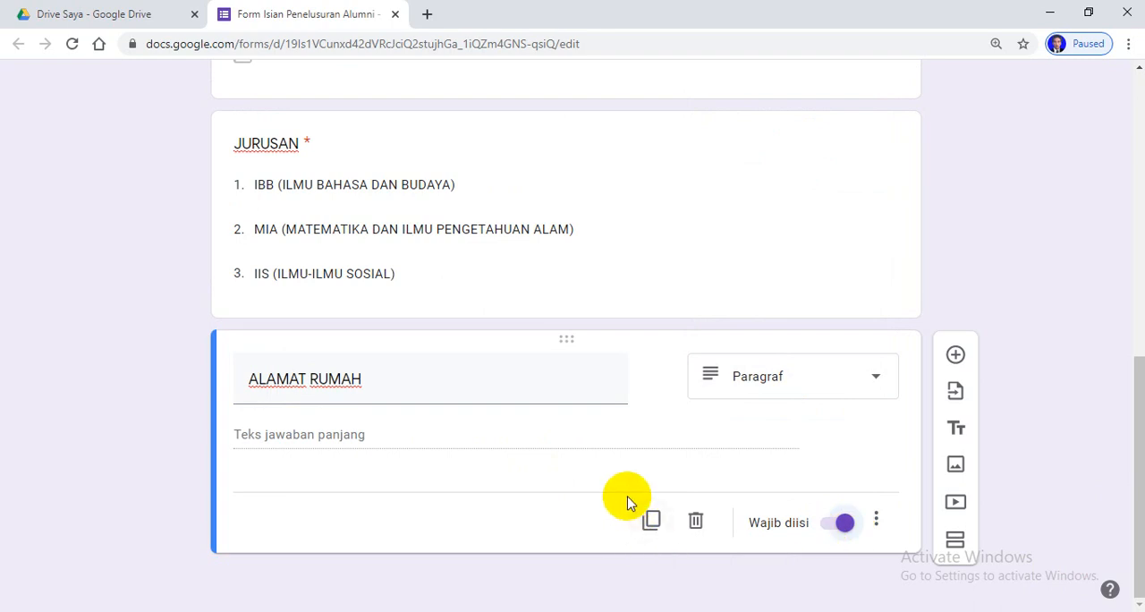
Add a question below ALAMAT RUMAH and title it "NO HP/NO WA"
{"action": "left_click", "coordinate": [956, 357]}
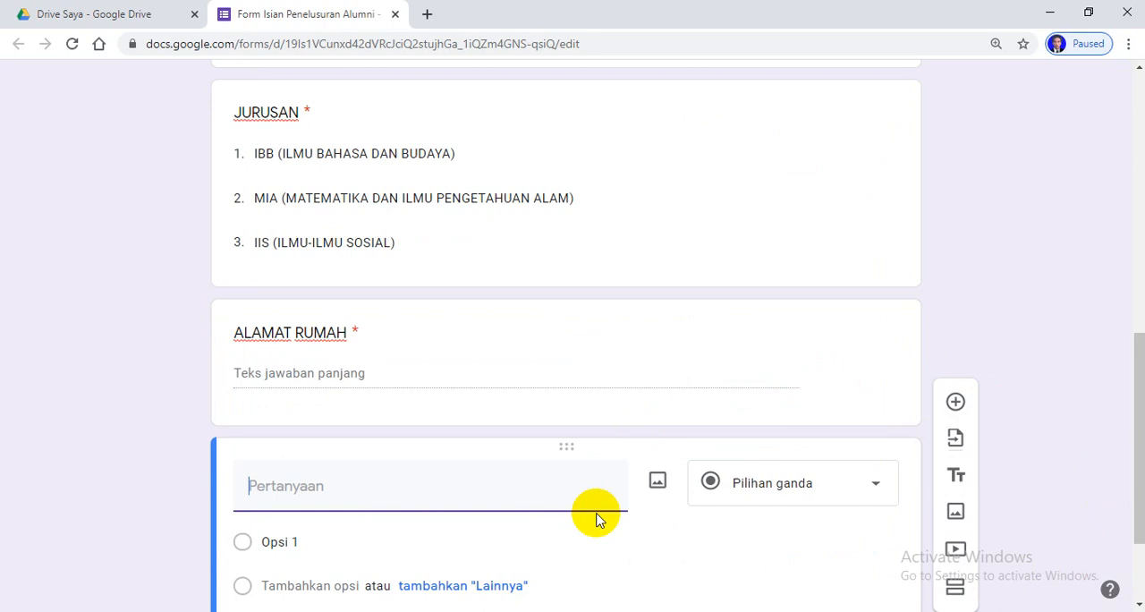
{"action": "type", "text": "NO HP"}
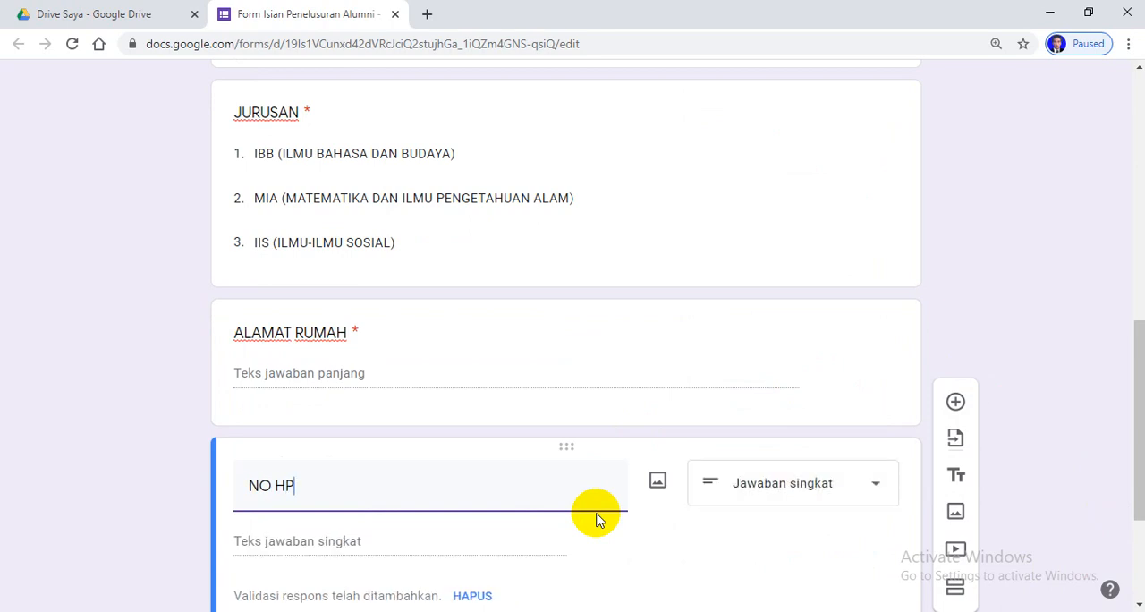
{"action": "type", "text": "/NO WA"}
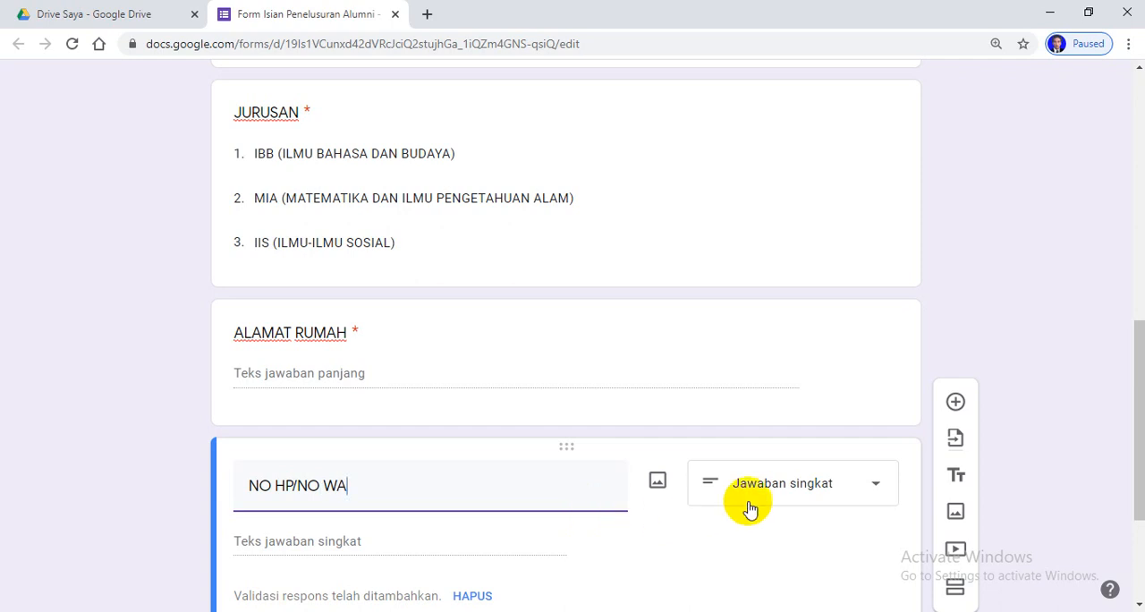
Make the NO HP/NO WA question required and turn off its response validation
{"action": "scroll", "coordinate": [769, 478], "scroll_direction": "down", "scroll_amount": 2}
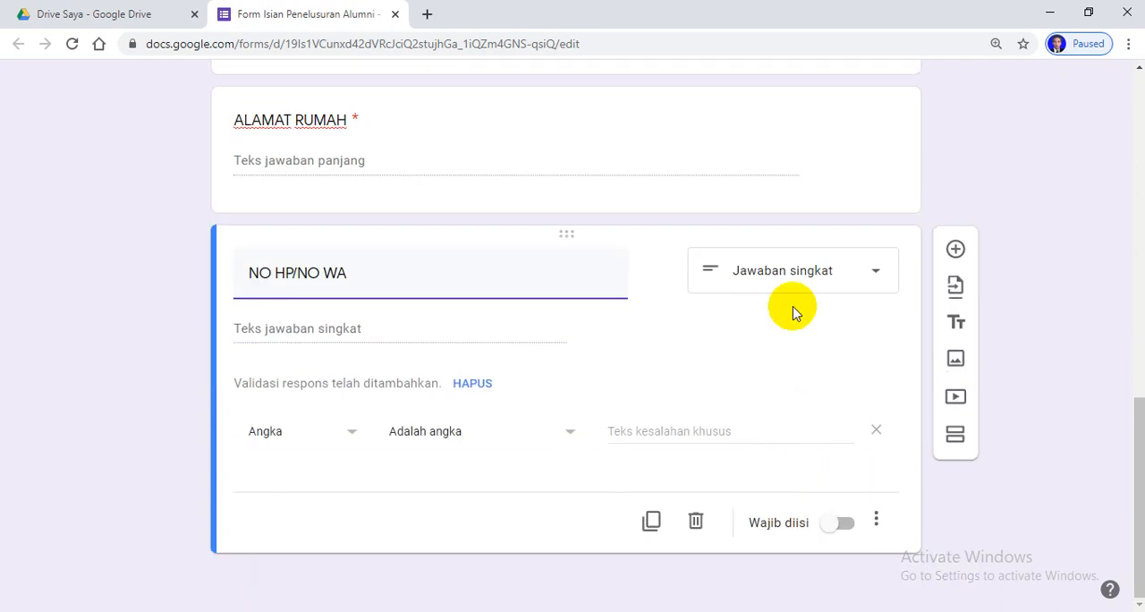
{"action": "left_click", "coordinate": [838, 534]}
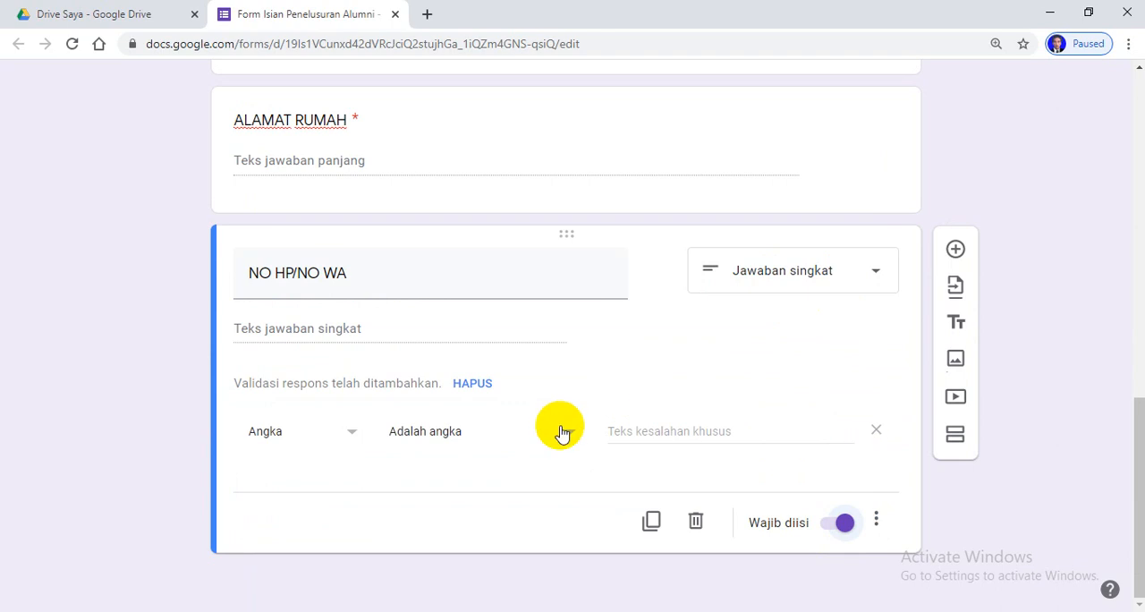
{"action": "left_click", "coordinate": [875, 519]}
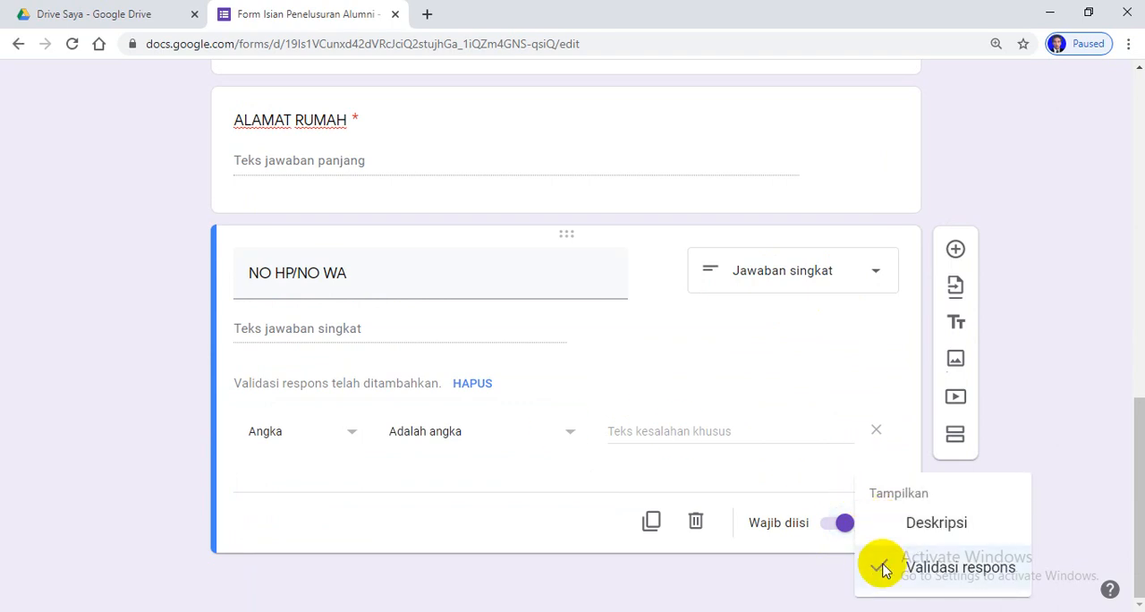
{"action": "left_click", "coordinate": [886, 567]}
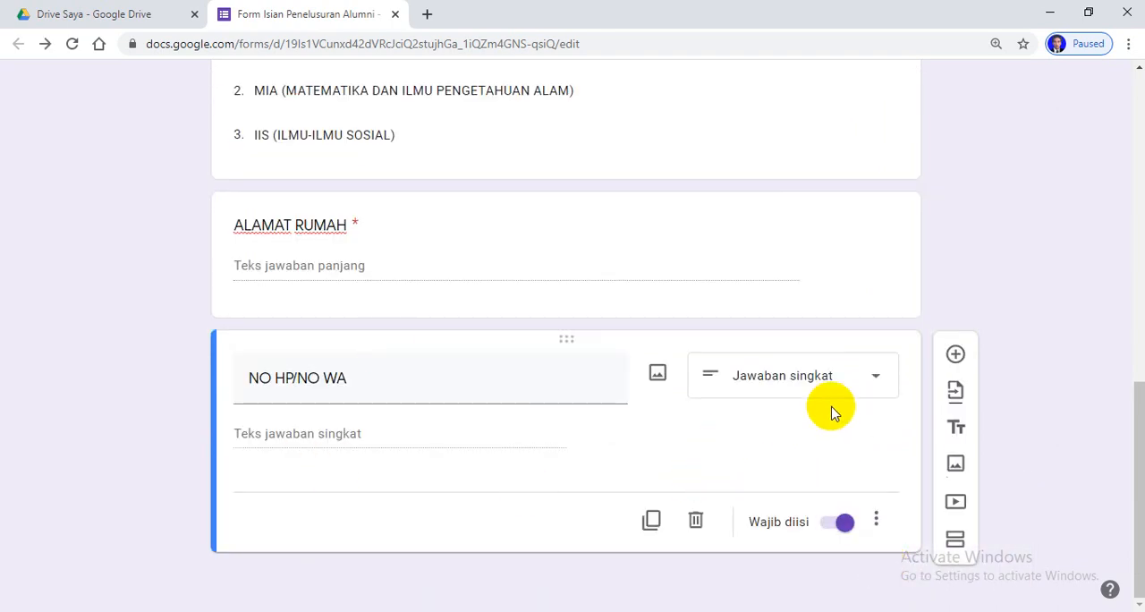
Add a question titled "Email" below NO HP/NO WA and turn off its response validation
{"action": "left_click", "coordinate": [956, 355]}
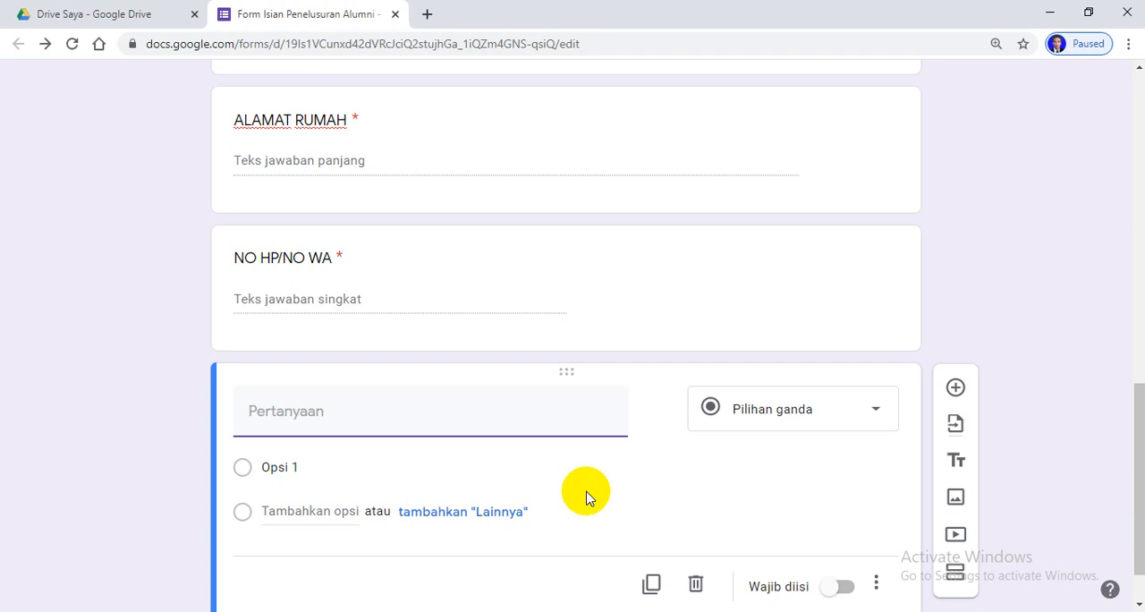
{"action": "type", "text": "Email"}
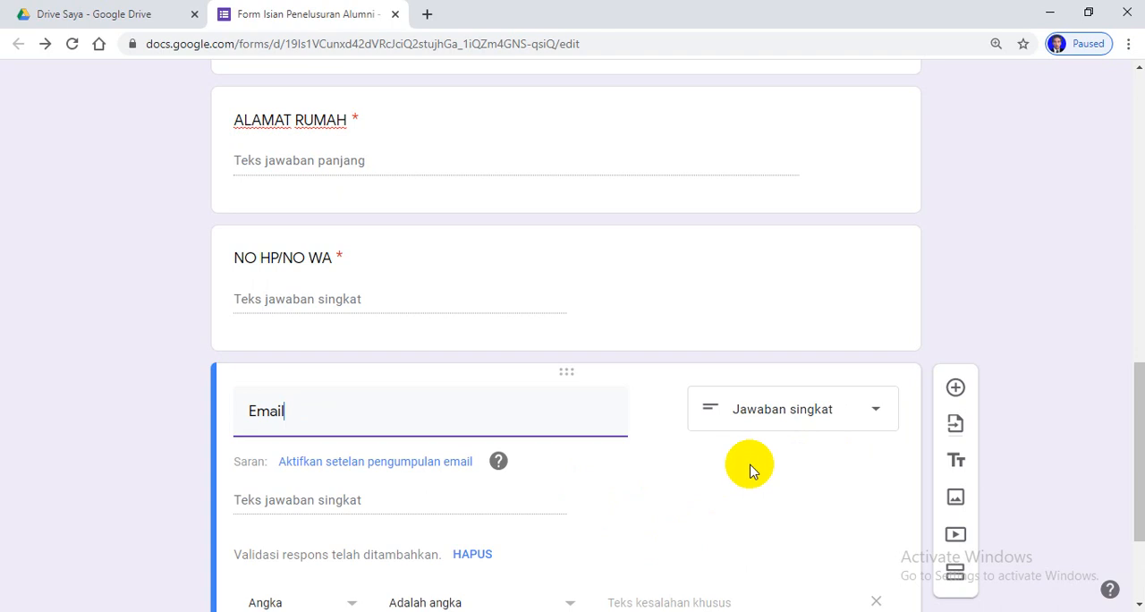
{"action": "scroll", "coordinate": [718, 467], "scroll_direction": "down", "scroll_amount": 2}
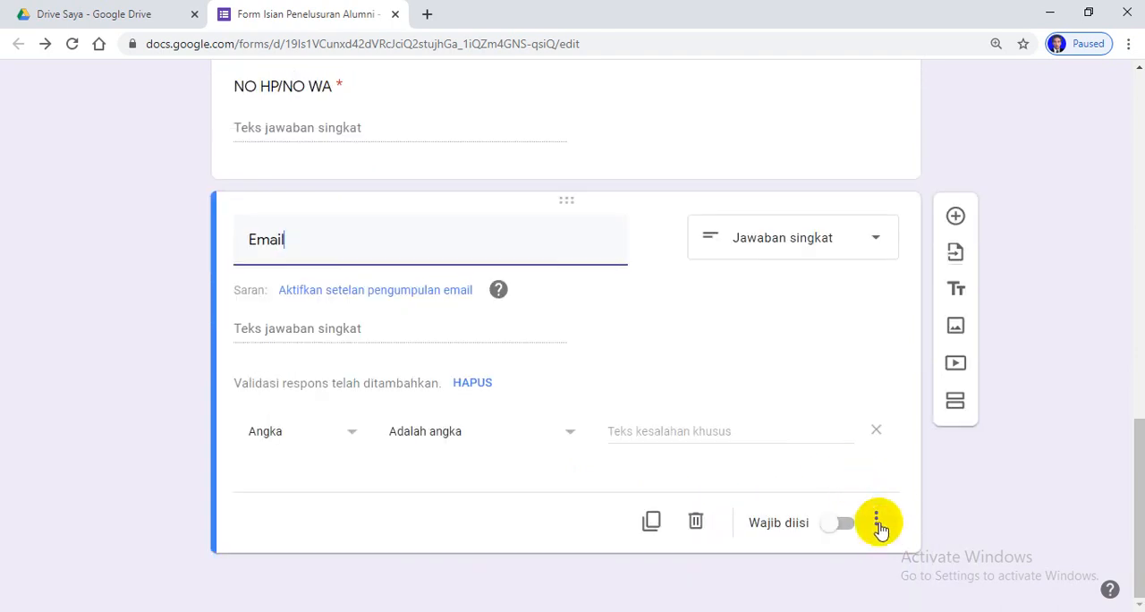
{"action": "left_click", "coordinate": [875, 519]}
{"action": "left_click", "coordinate": [885, 569]}
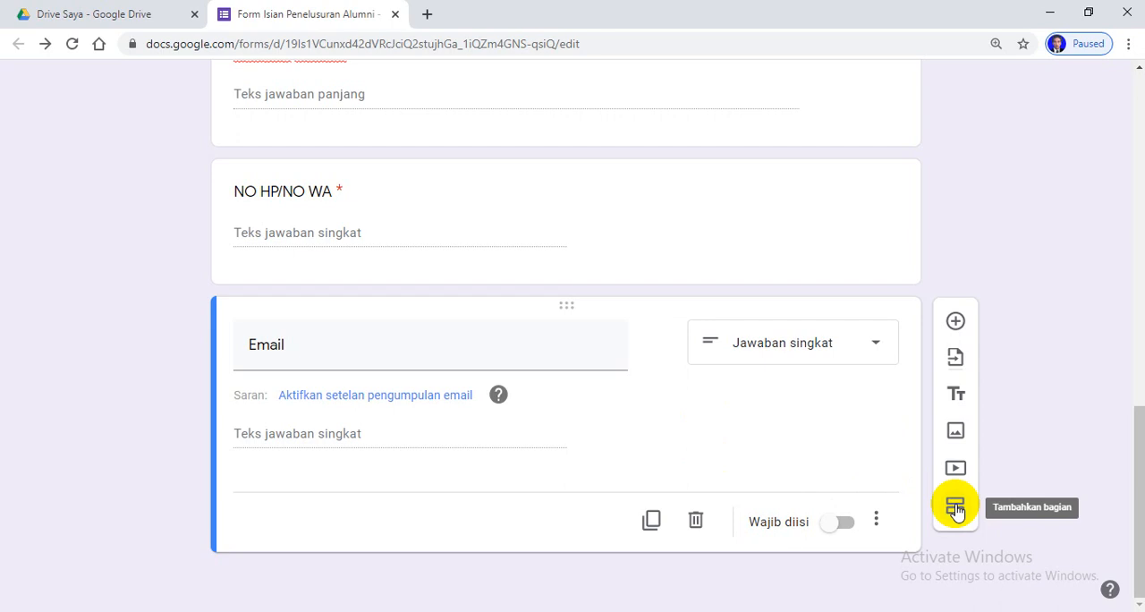
Add a new section after the Email question and set section 1 to continue to section 2
{"action": "left_click", "coordinate": [955, 508]}
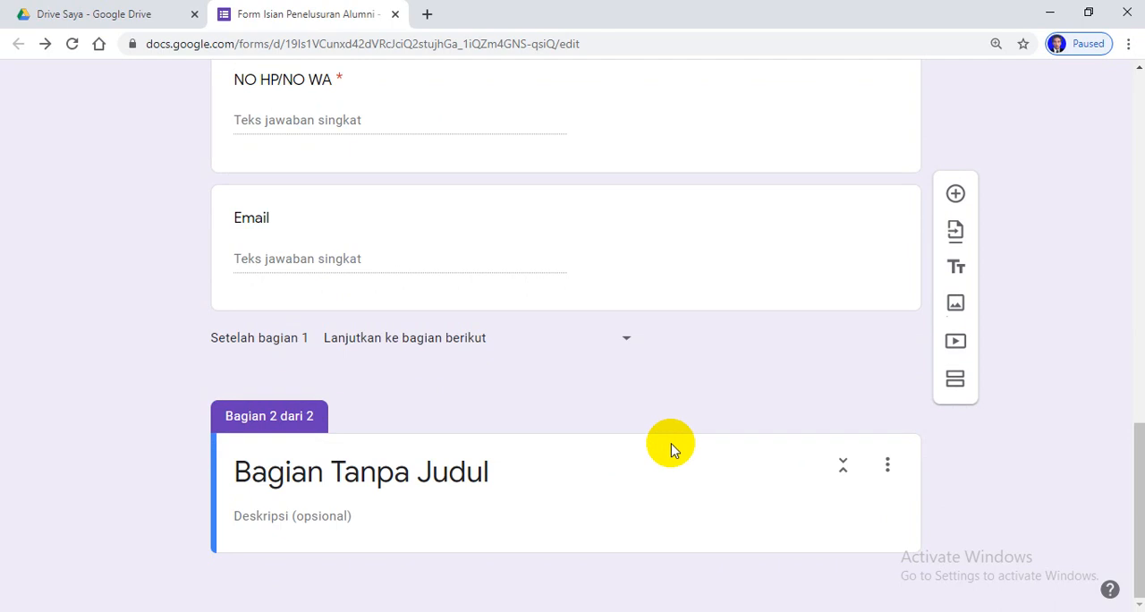
{"action": "left_click", "coordinate": [629, 341]}
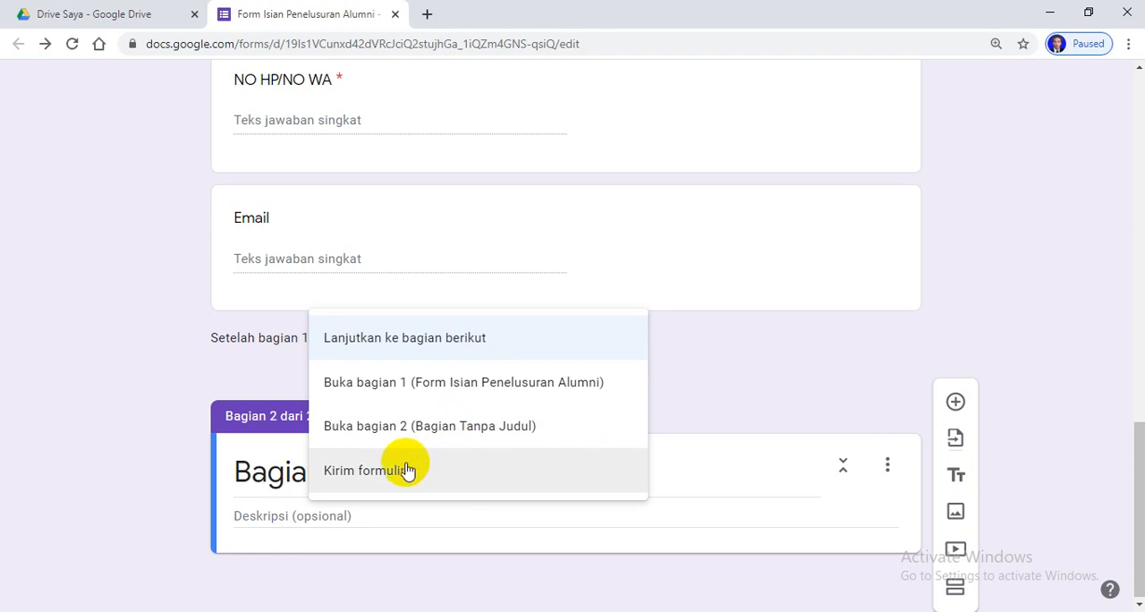
{"action": "left_click", "coordinate": [458, 424]}
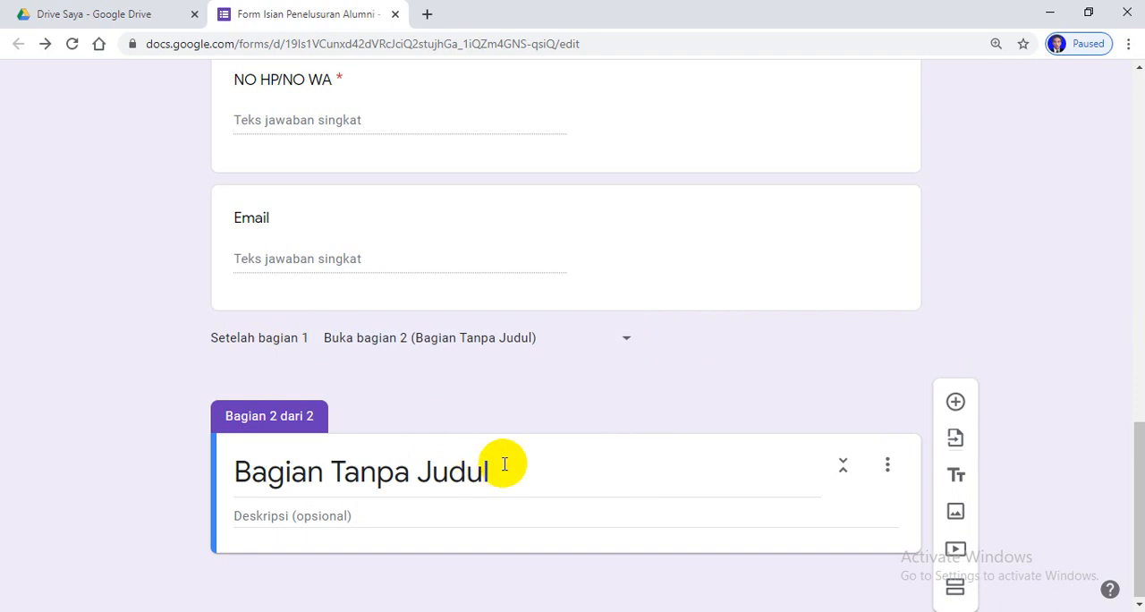
Title the second section "Dengan ini menginformasikan bahwa"
{"action": "left_click", "coordinate": [504, 463]}
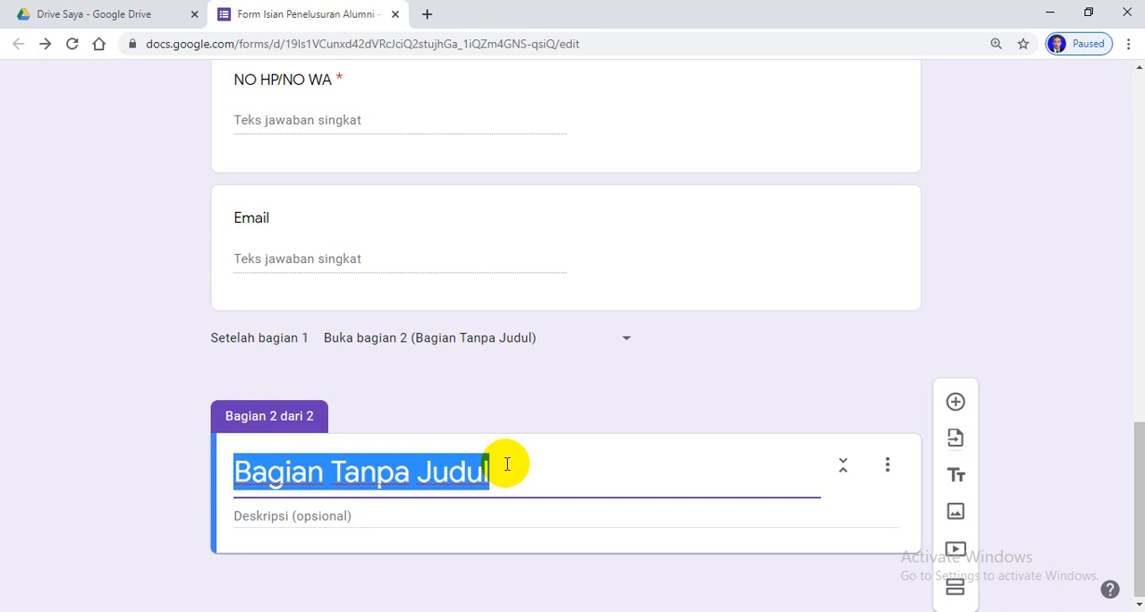
{"action": "type", "text": "de"}
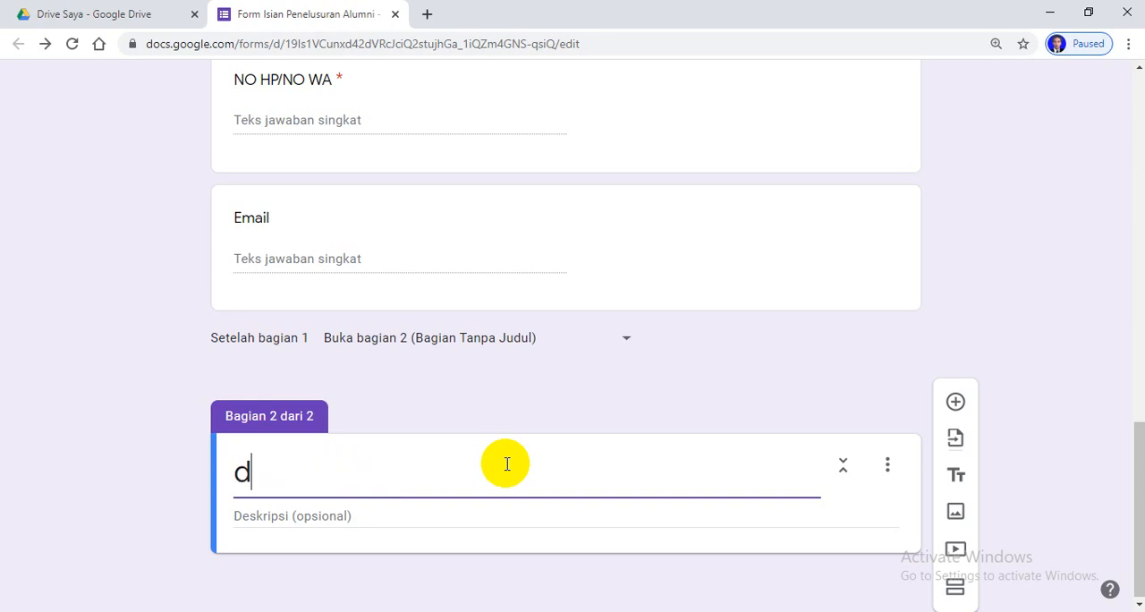
{"action": "key", "text": "BackSpace"}
{"action": "key", "text": "BackSpace"}
{"action": "type", "text": "DE"}
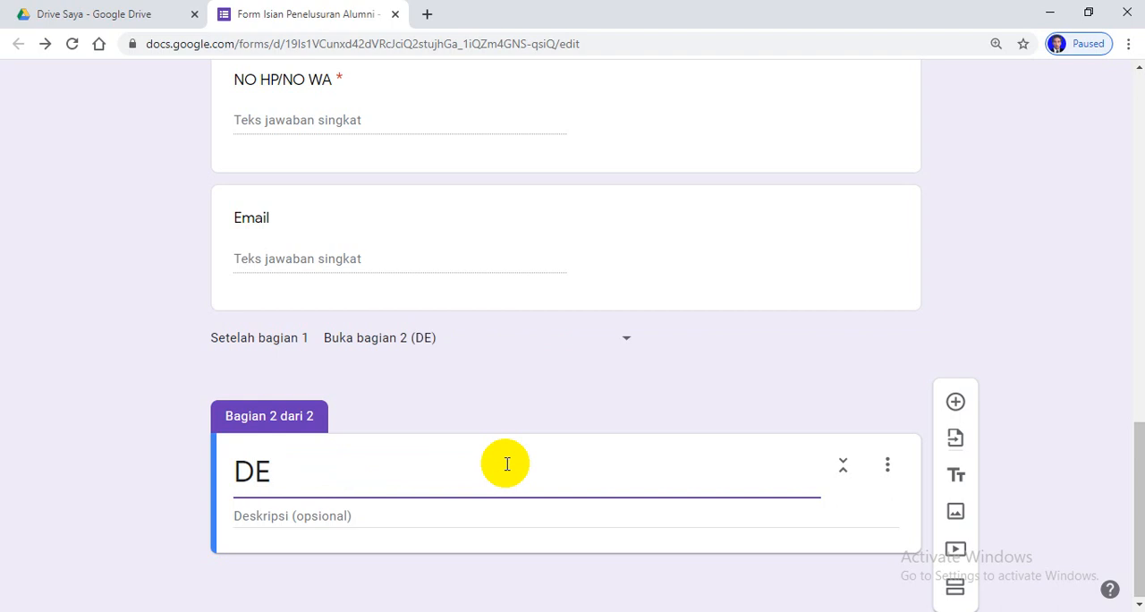
{"action": "key", "text": "BackSpace"}
{"action": "type", "text": "engan ini"}
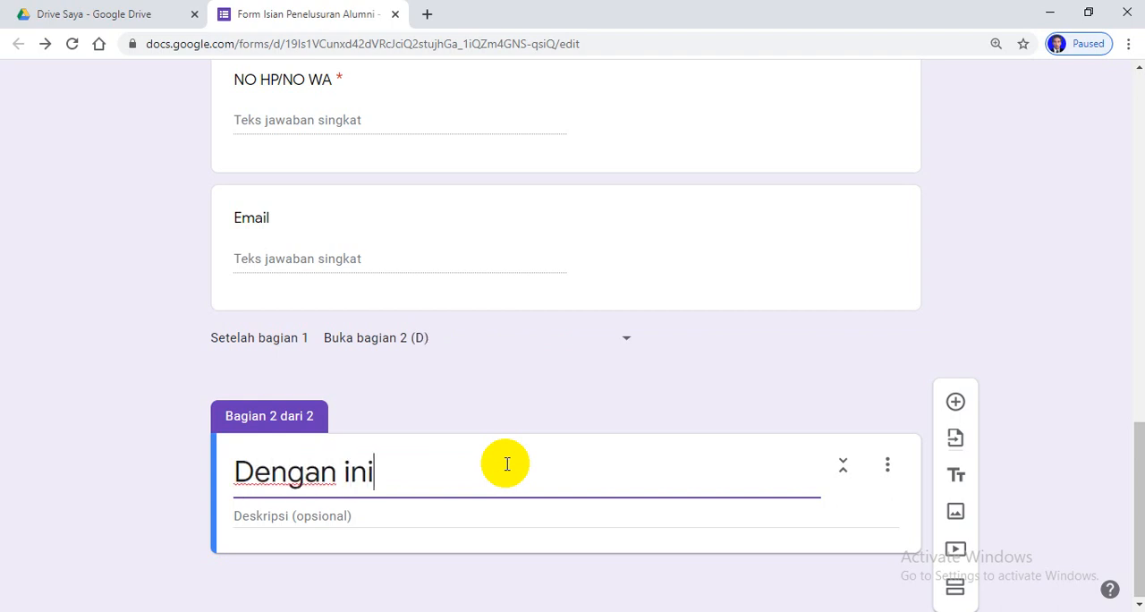
{"action": "type", "text": " mengi"}
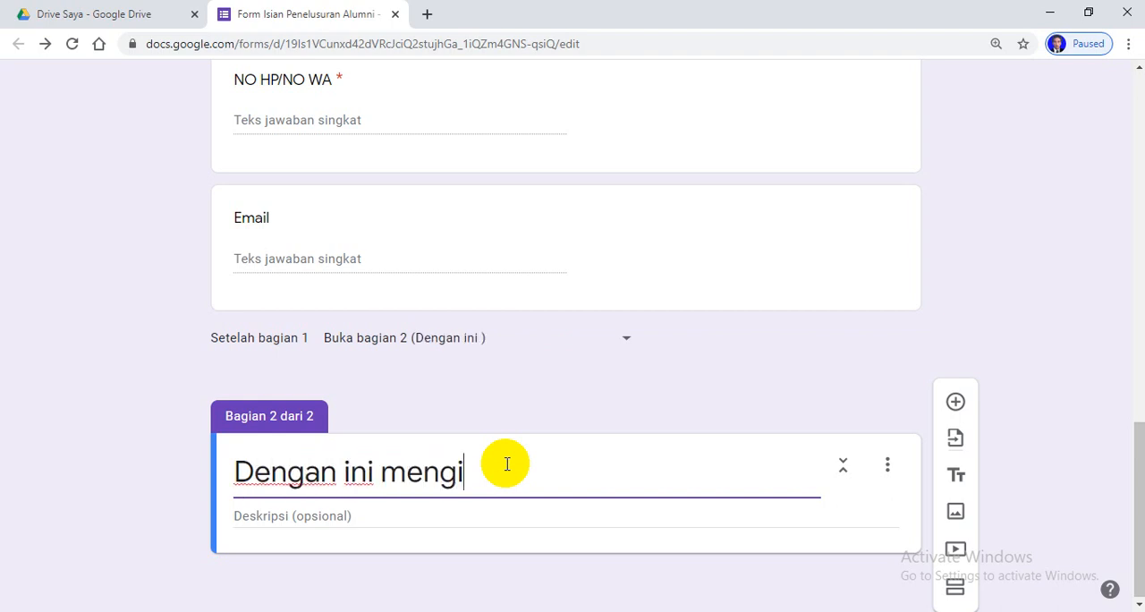
{"action": "type", "text": "nfor"}
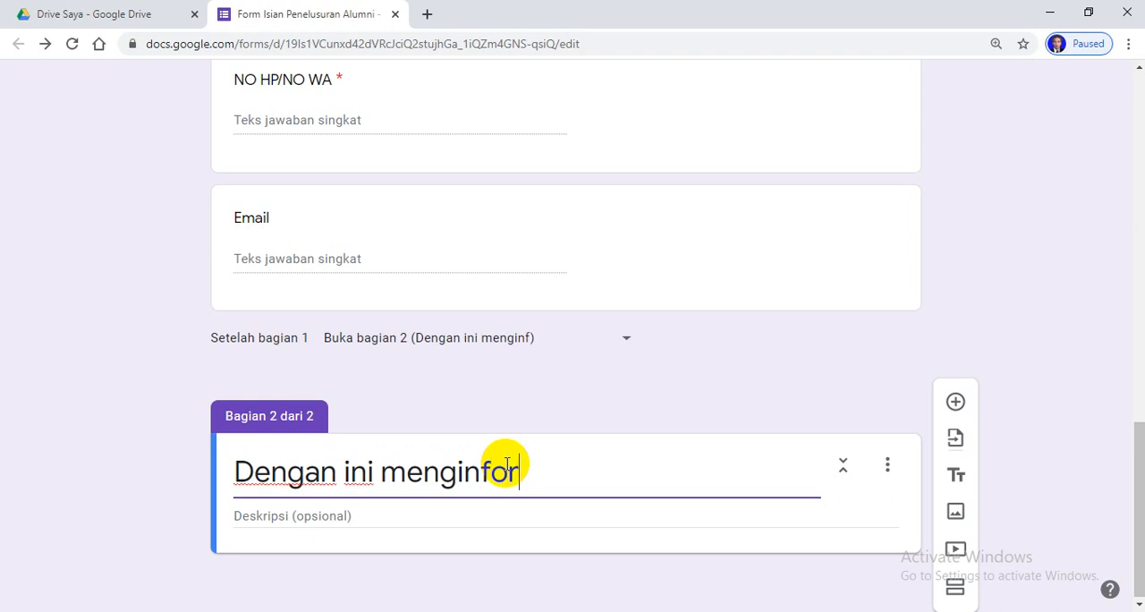
{"action": "type", "text": "masikan "}
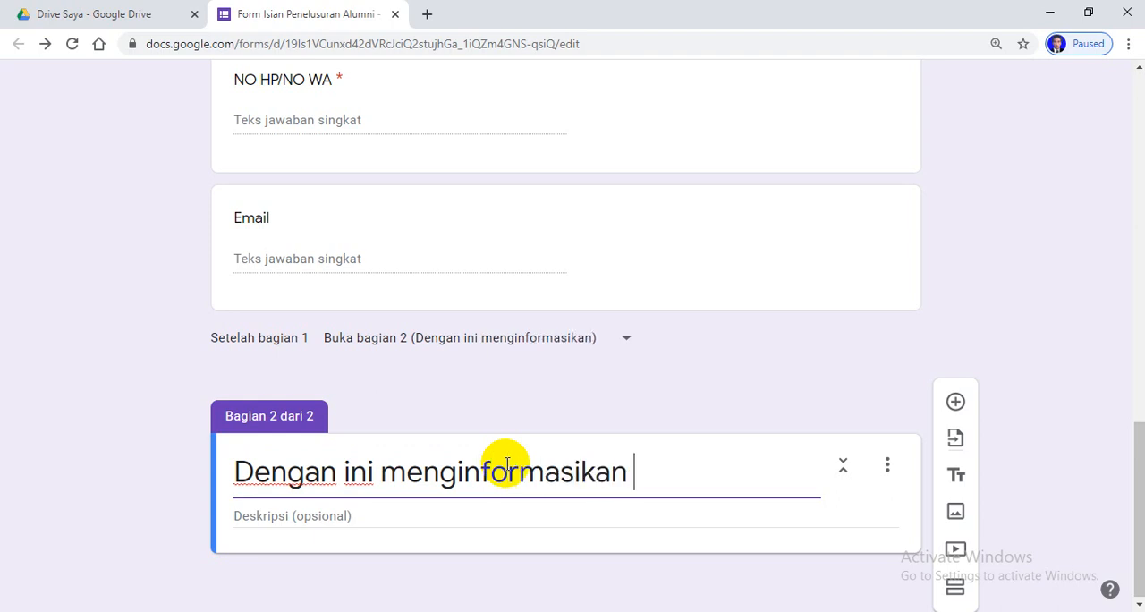
{"action": "type", "text": "bahwa"}
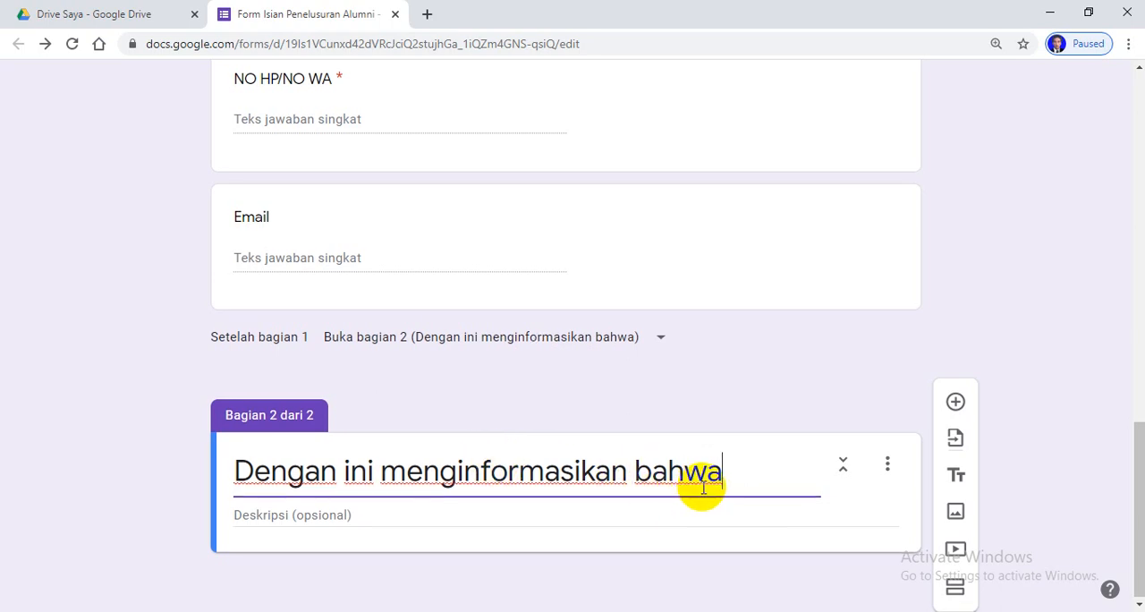
Add a multiple-choice question to section 2 and name its first option "Bekerja"
{"action": "left_click", "coordinate": [955, 403]}
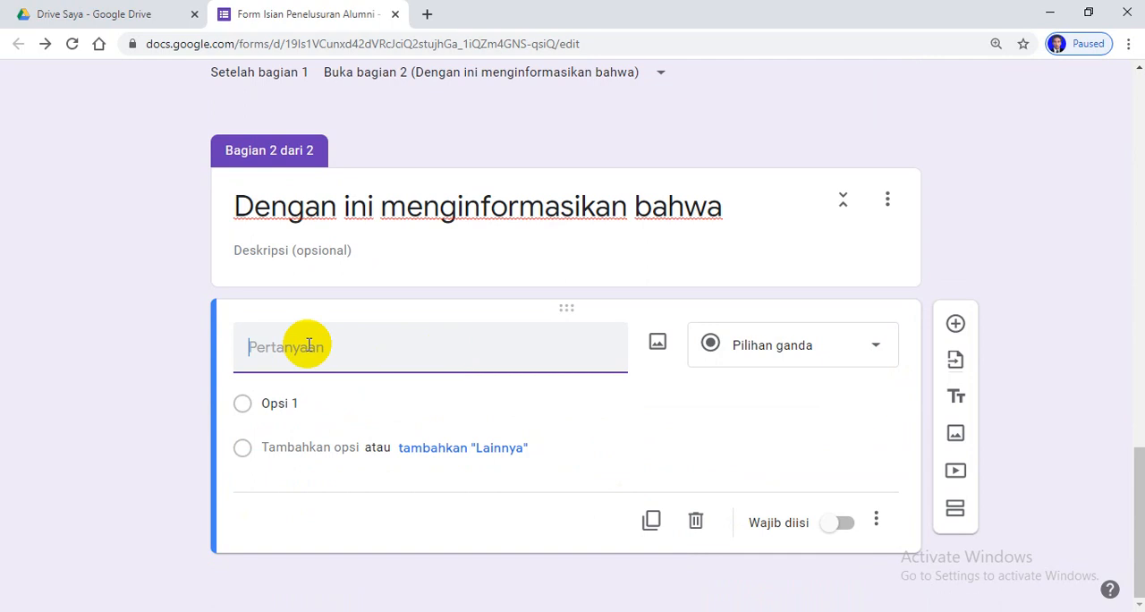
{"action": "left_click", "coordinate": [319, 401]}
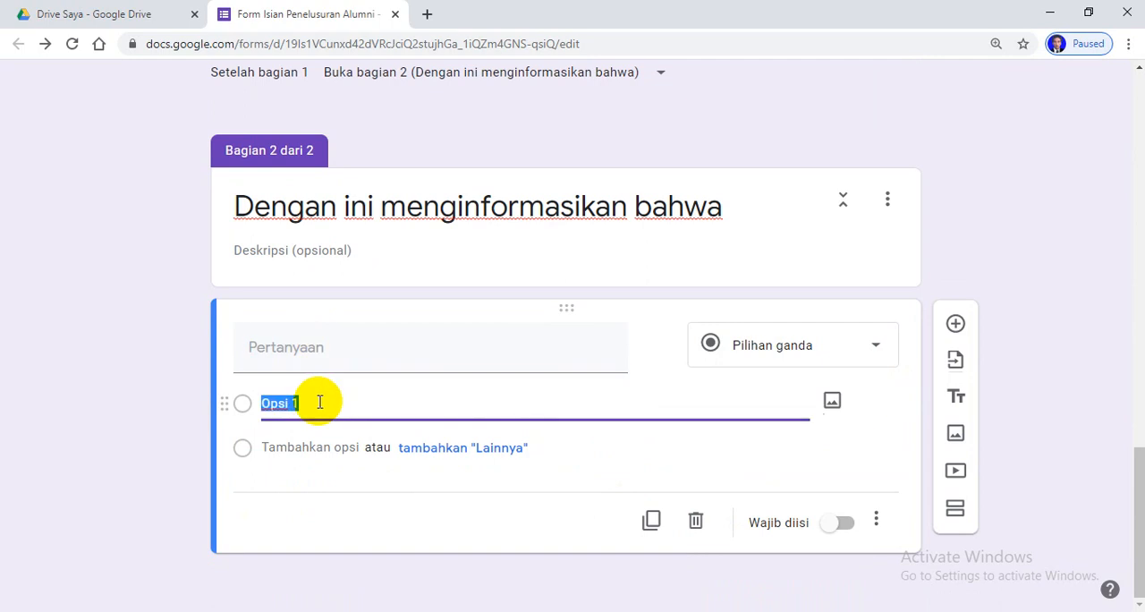
{"action": "type", "text": "Bekerja"}
Add a second option named "Melanjutkan Kuliah" to the section 2 question
{"action": "key", "text": "Return"}
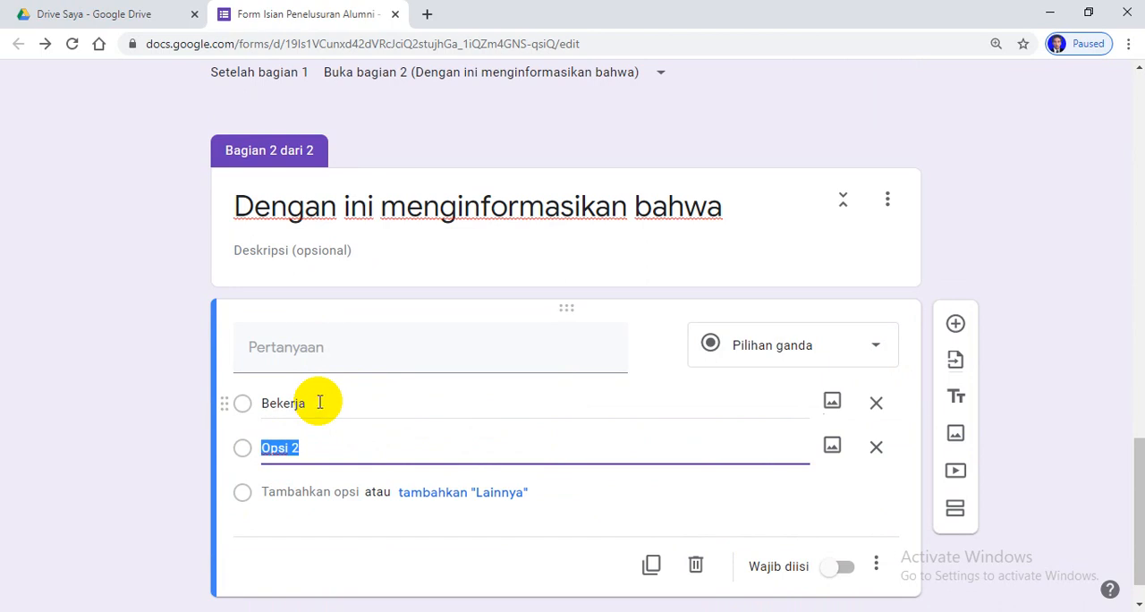
{"action": "type", "text": "Melanjut"}
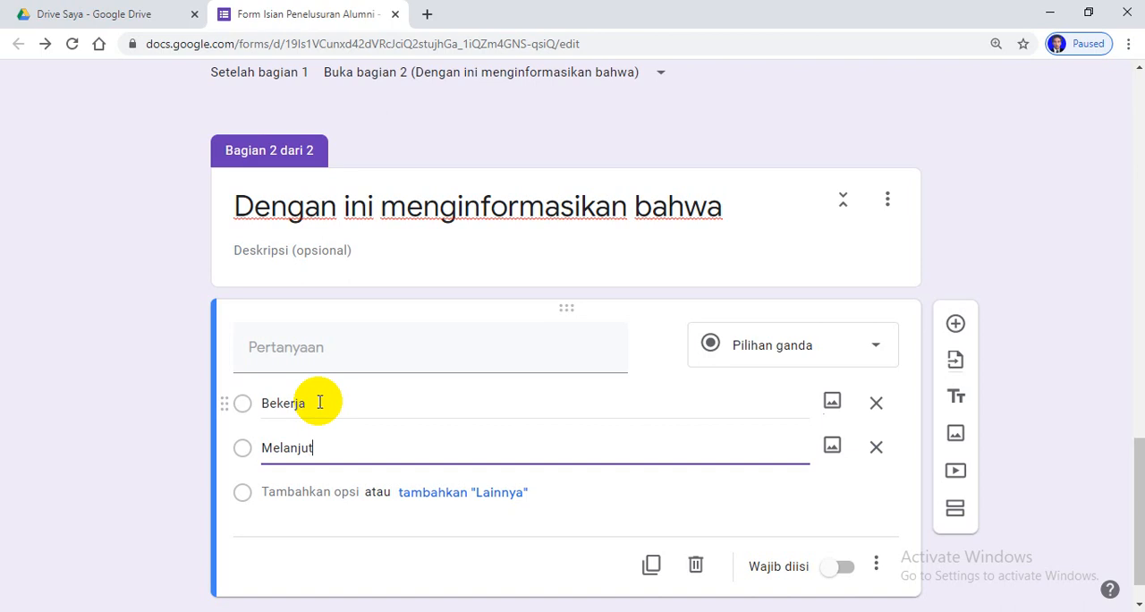
{"action": "type", "text": "kan Kuliah"}
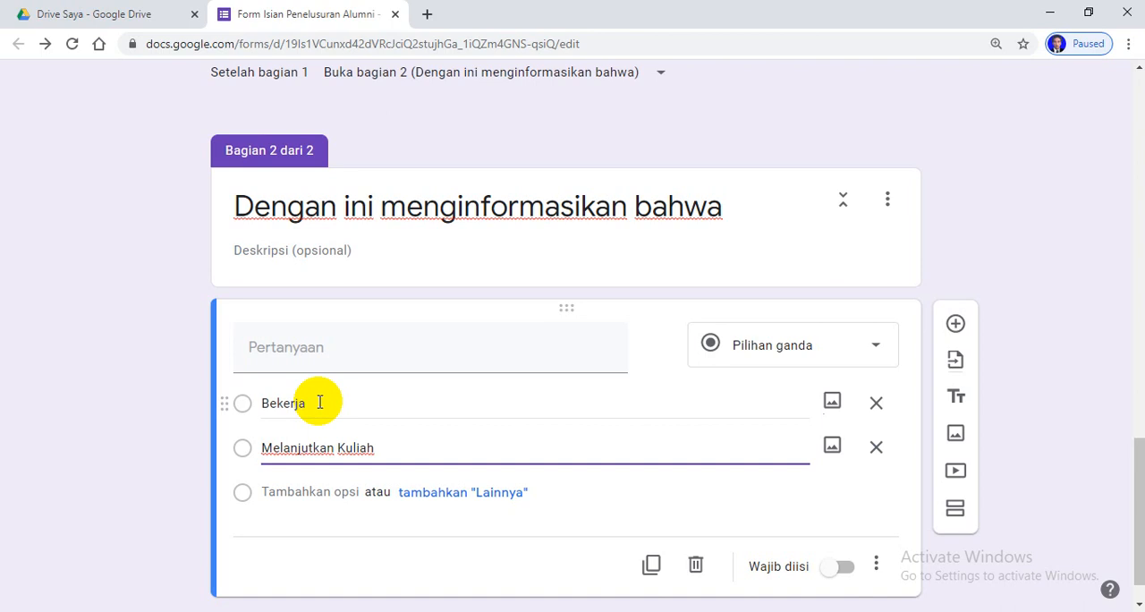
Add a third option named "Wirausaha" to the section 2 question
{"action": "key", "text": "Return"}
{"action": "type", "text": "Wi"}
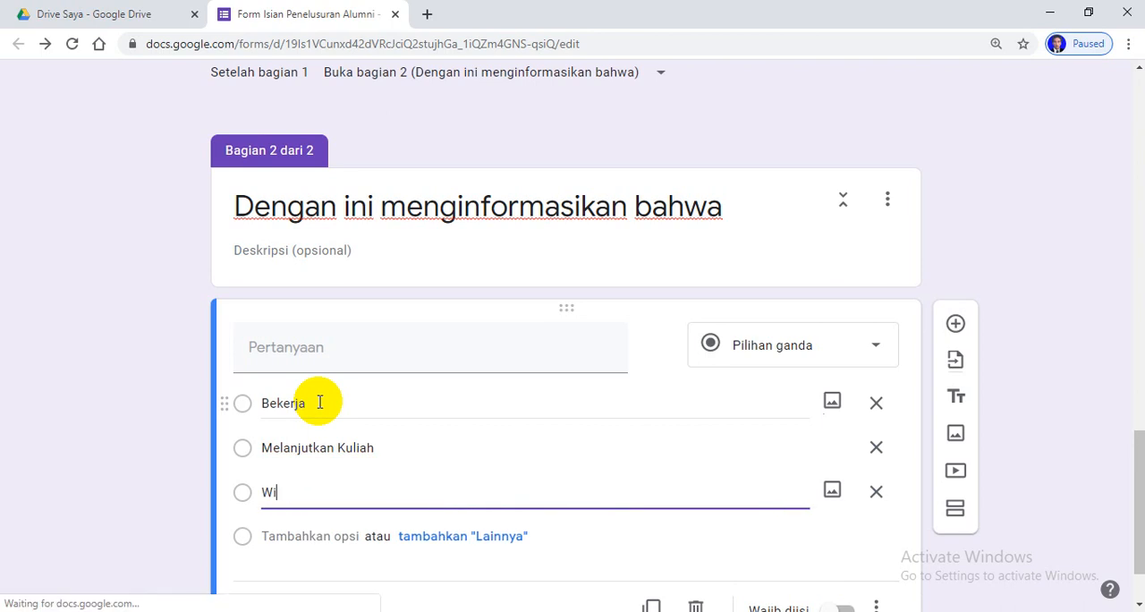
{"action": "type", "text": "rausaha"}
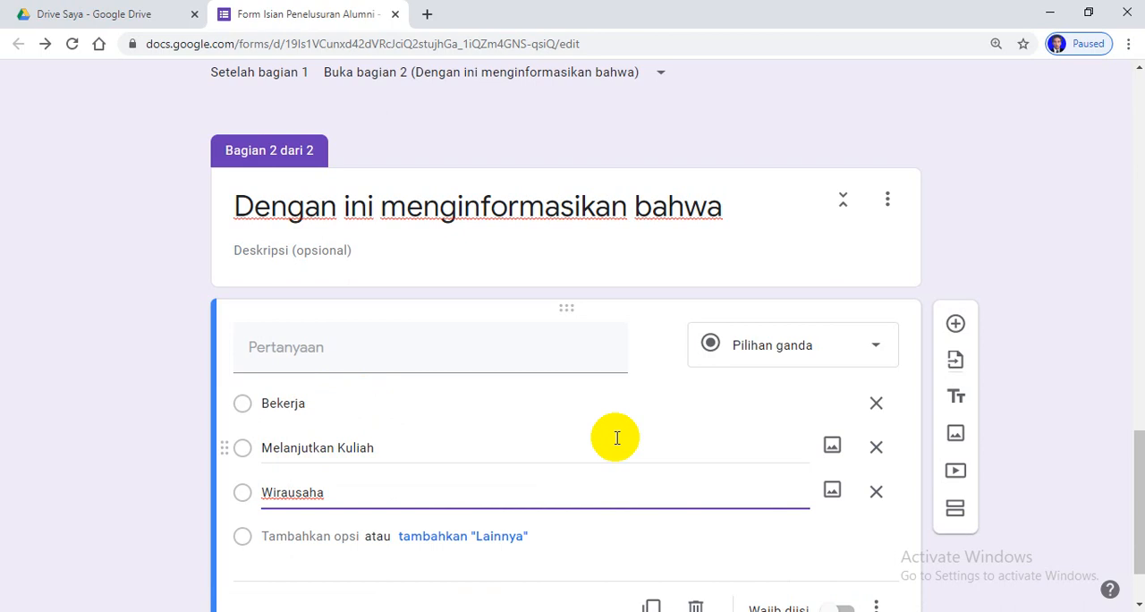
Make the section 2 activity question required and add a third section titled "Bekerja"
{"action": "scroll", "coordinate": [617, 438], "scroll_direction": "down", "scroll_amount": 1}
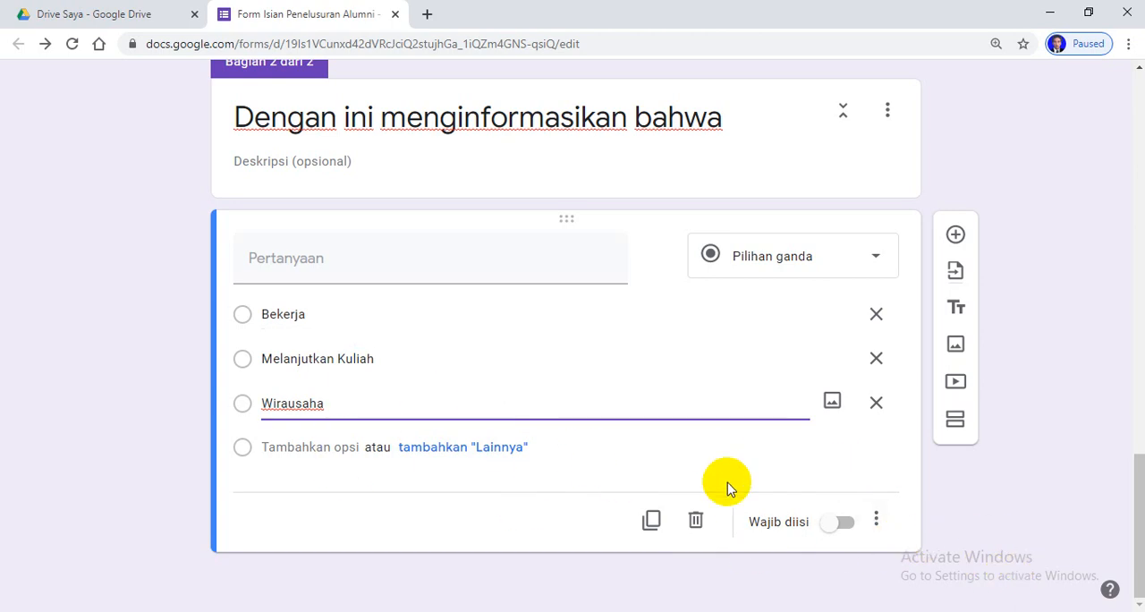
{"action": "left_click", "coordinate": [840, 523]}
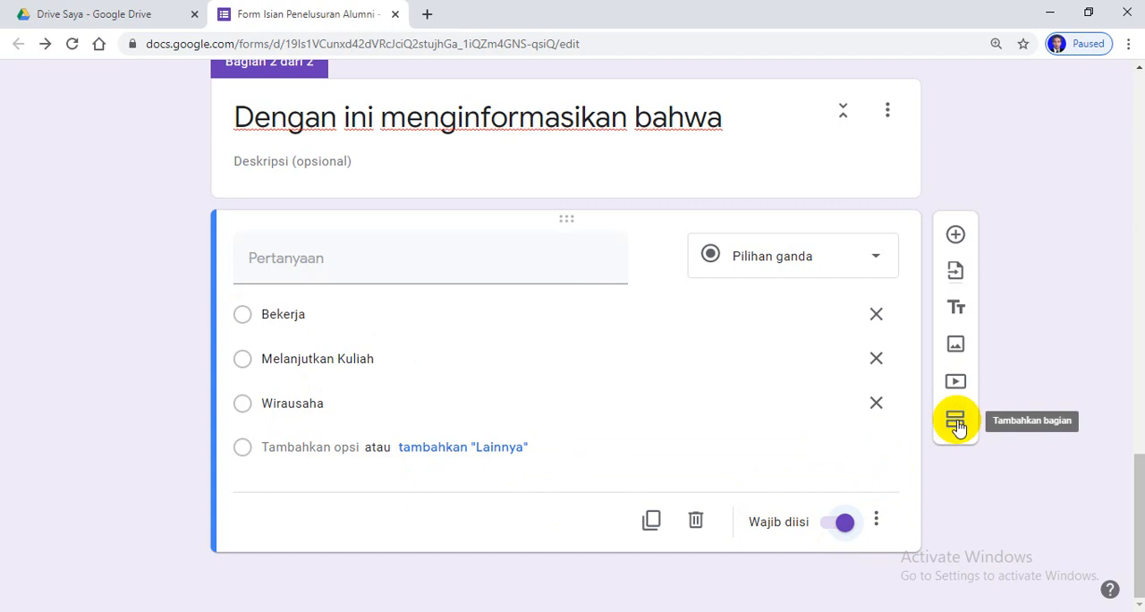
{"action": "left_click", "coordinate": [955, 420]}
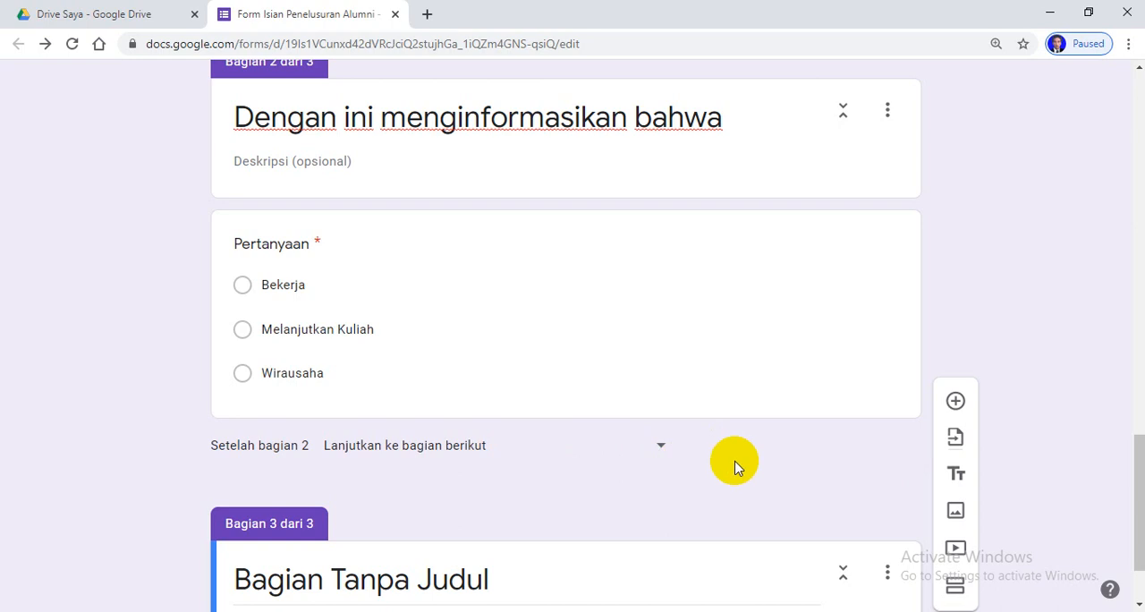
{"action": "left_click", "coordinate": [502, 579]}
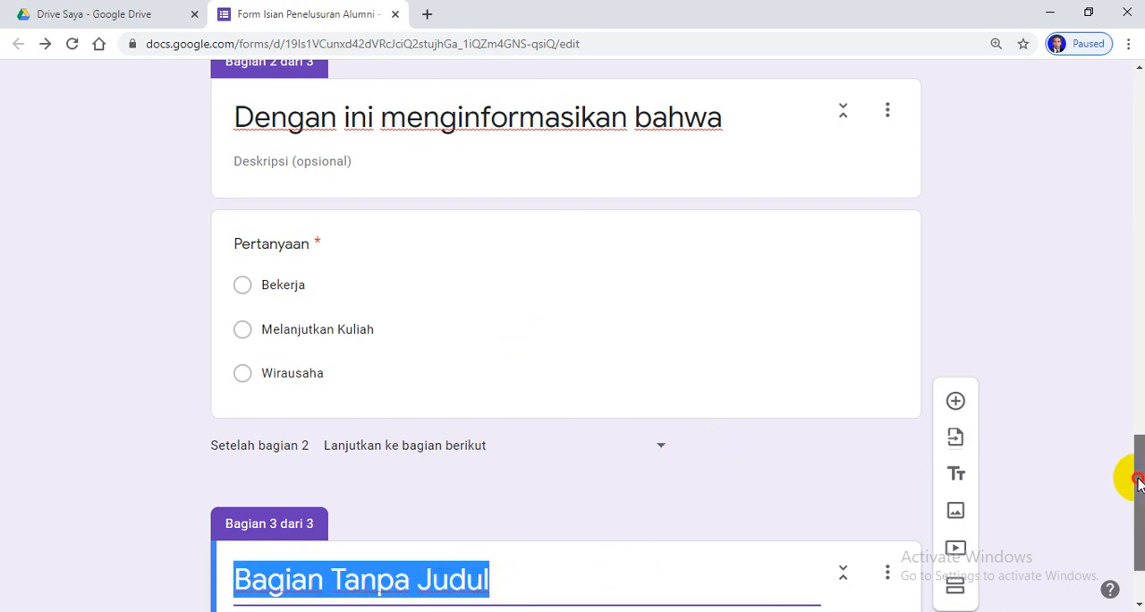
{"action": "scroll", "coordinate": [1132, 473], "scroll_direction": "down", "scroll_amount": 1}
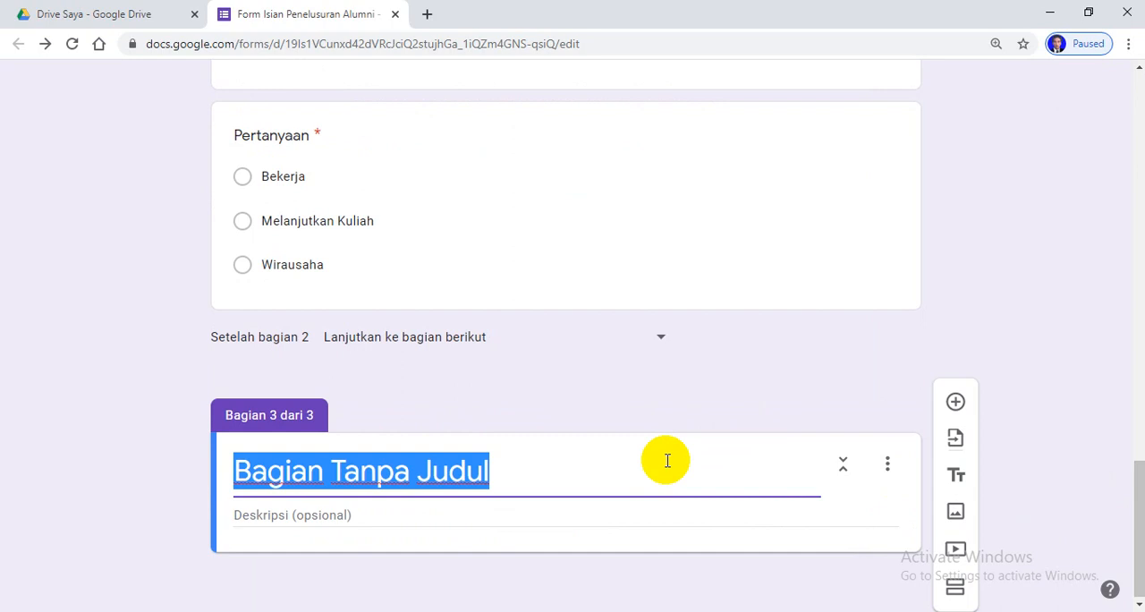
{"action": "type", "text": "Bek"}
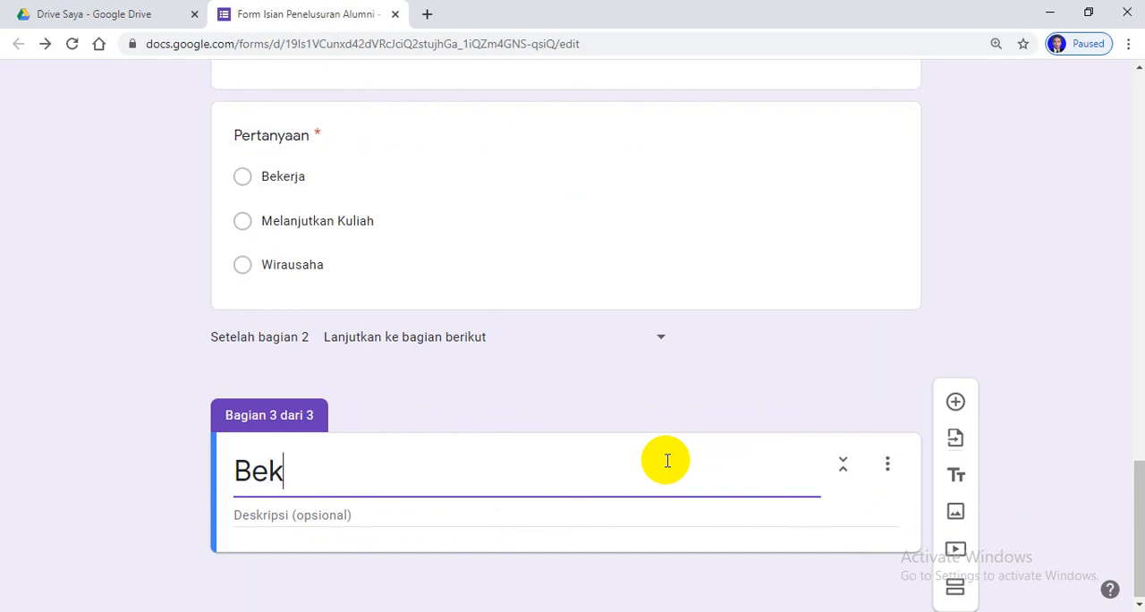
{"action": "type", "text": "erja"}
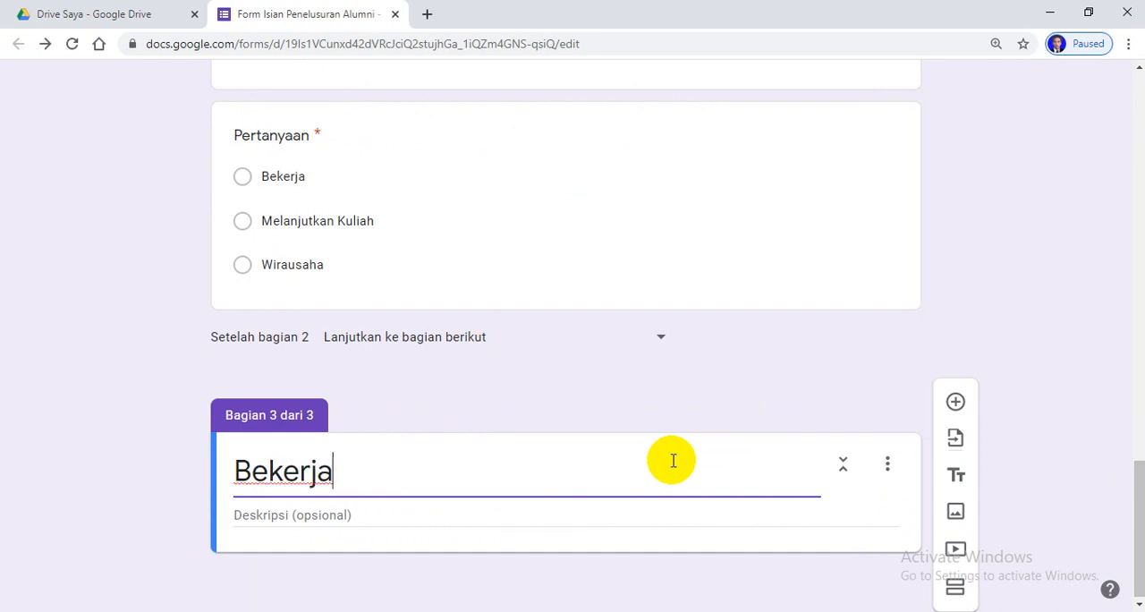
Add a required short-answer question "Nama Instansi/Perusahaan" to the "Bekerja" section
{"action": "left_click", "coordinate": [955, 402]}
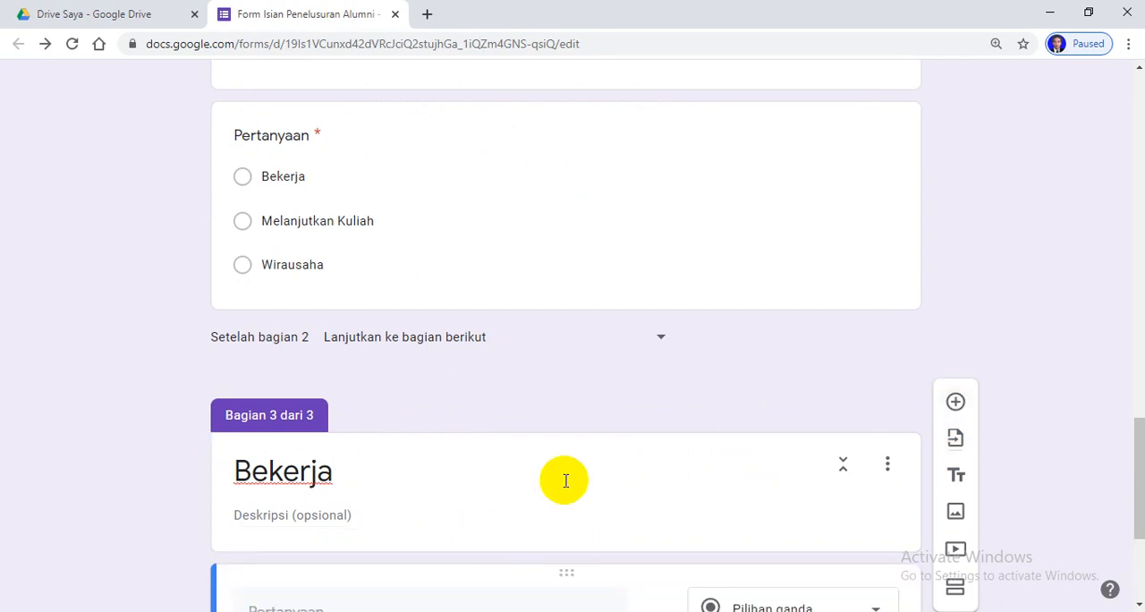
{"action": "scroll", "coordinate": [562, 469], "scroll_direction": "down", "scroll_amount": 3}
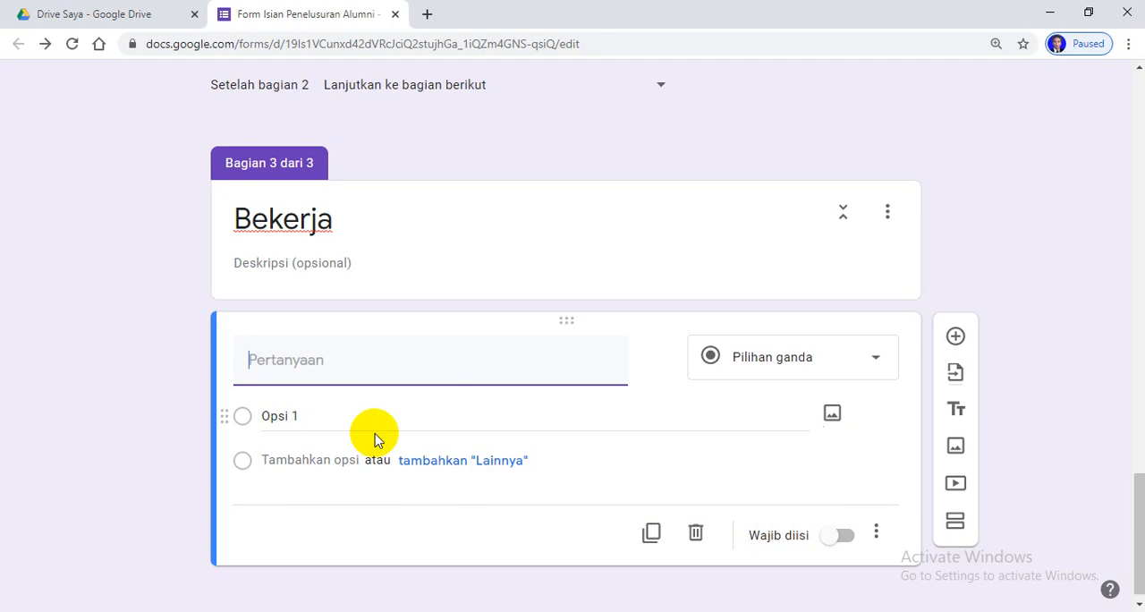
{"action": "type", "text": "n"}
{"action": "key", "text": "BackSpace"}
{"action": "type", "text": "nA"}
{"action": "key", "text": "BackSpace"}
{"action": "key", "text": "BackSpace"}
{"action": "key", "text": "BackSpace"}
{"action": "type", "text": "n"}
{"action": "key", "text": "BackSpace"}
{"action": "type", "text": "Nama"}
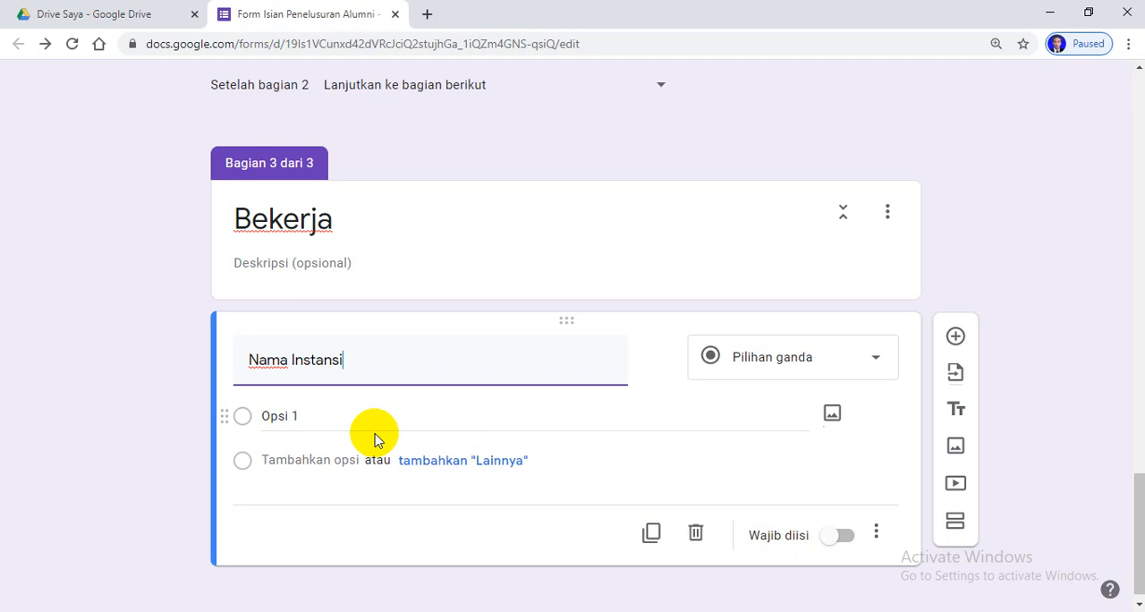
{"action": "type", "text": " Instansi/"}
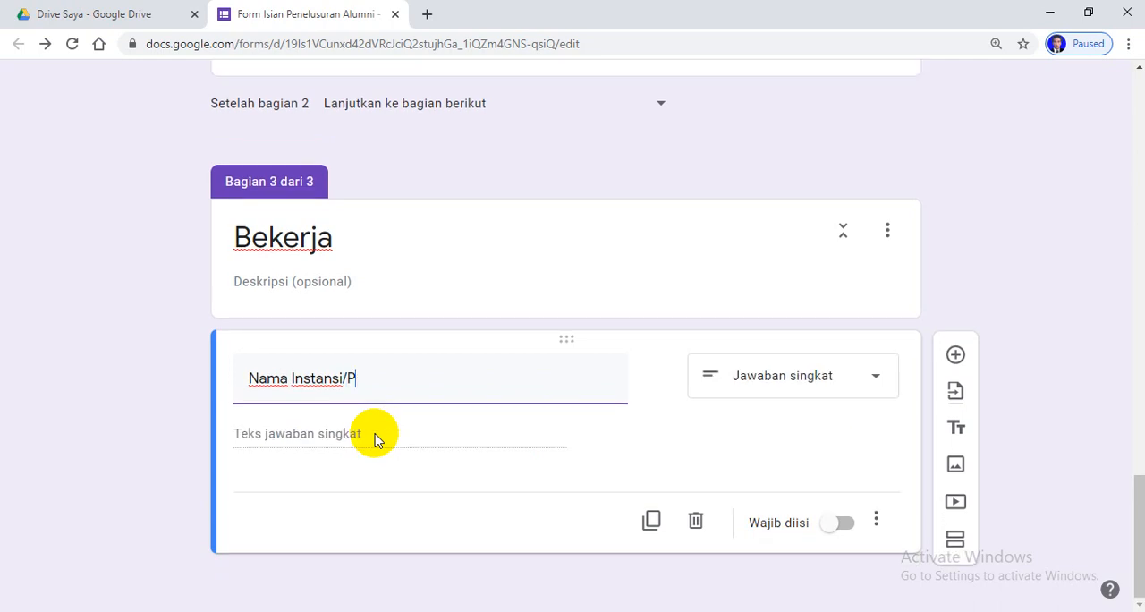
{"action": "type", "text": "Perusahaan"}
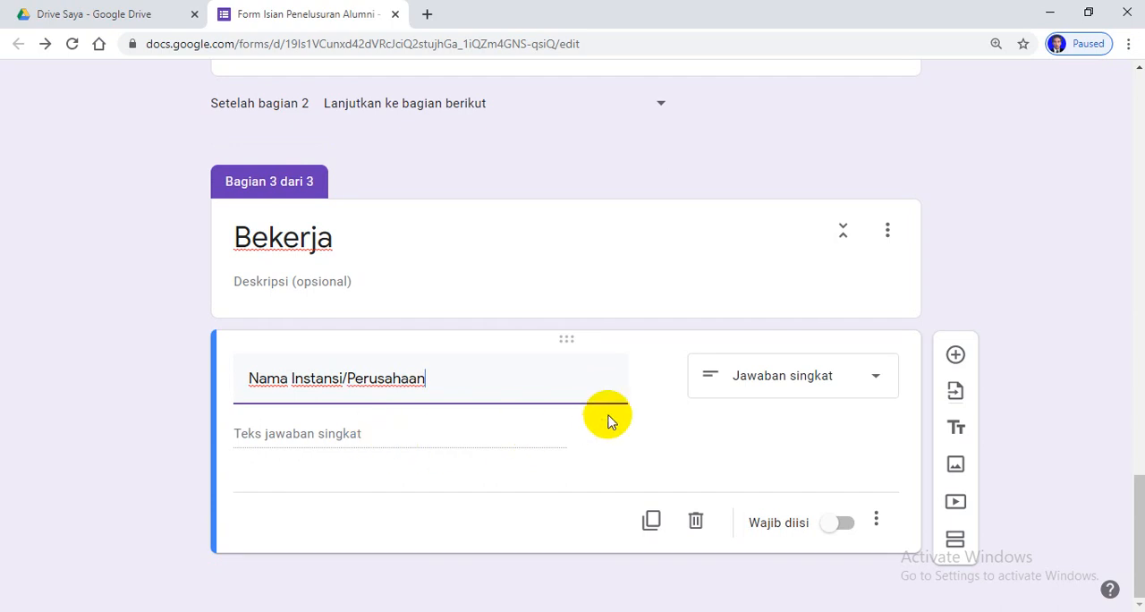
{"action": "left_click", "coordinate": [848, 525]}
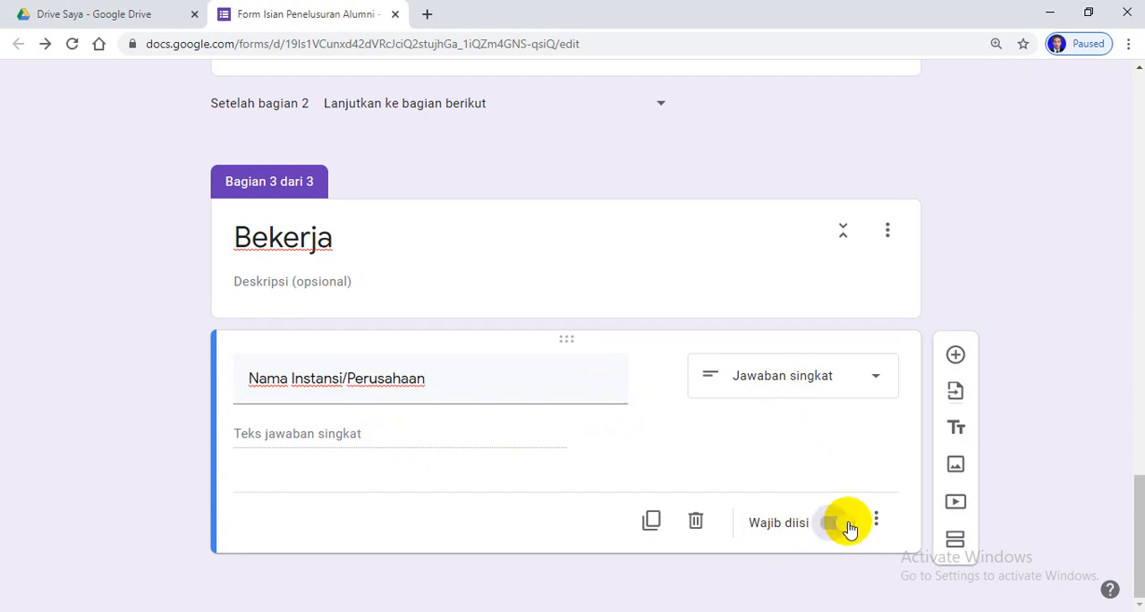
Add a required date question "Tanggal Mulai Bekerja" below the company name question
{"action": "left_click", "coordinate": [955, 358]}
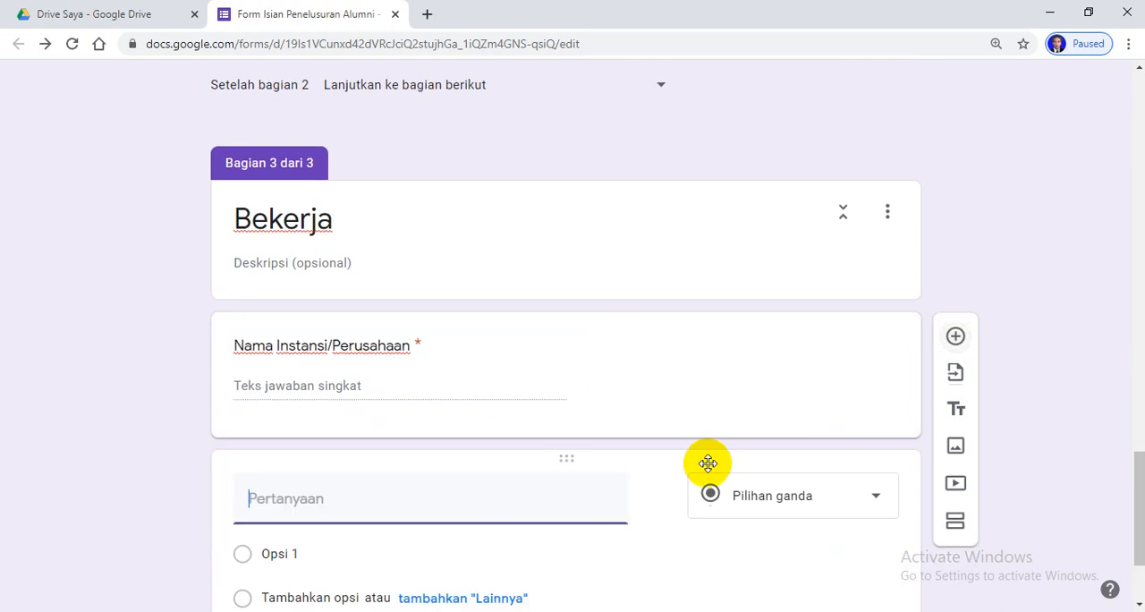
{"action": "type", "text": "Tang"}
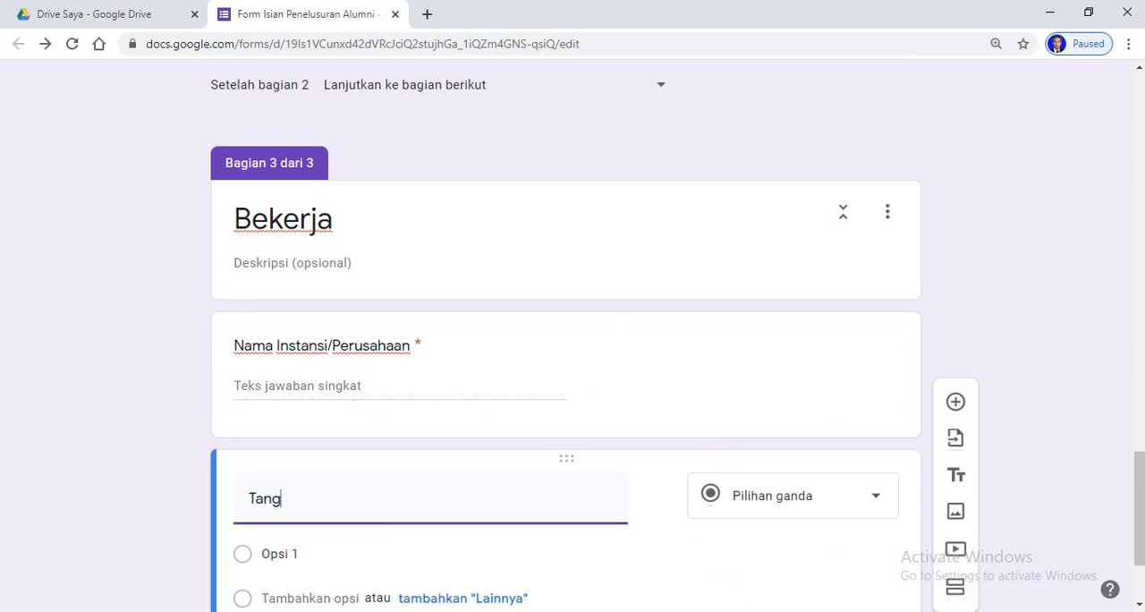
{"action": "type", "text": "gal Mulai Bekerja"}
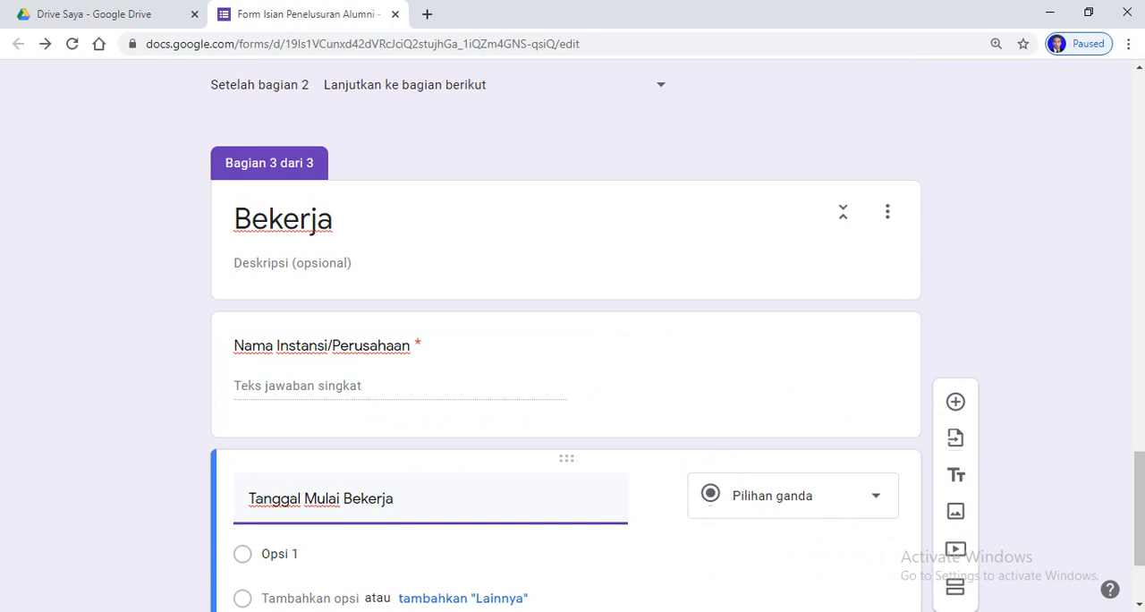
{"action": "scroll", "coordinate": [799, 518], "scroll_direction": "down", "scroll_amount": 1}
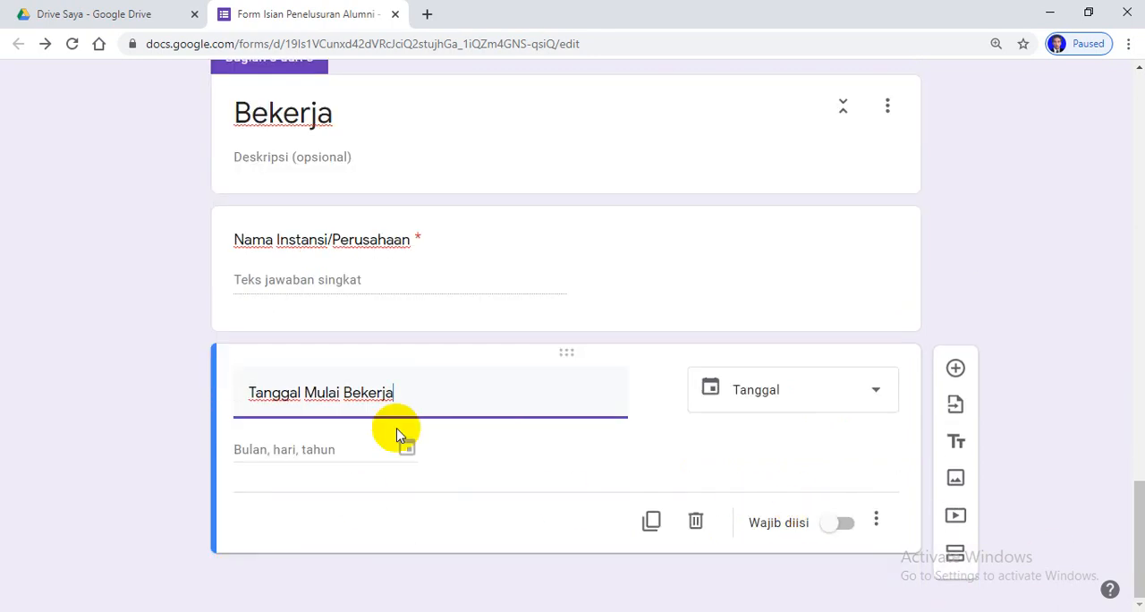
{"action": "left_click", "coordinate": [846, 527]}
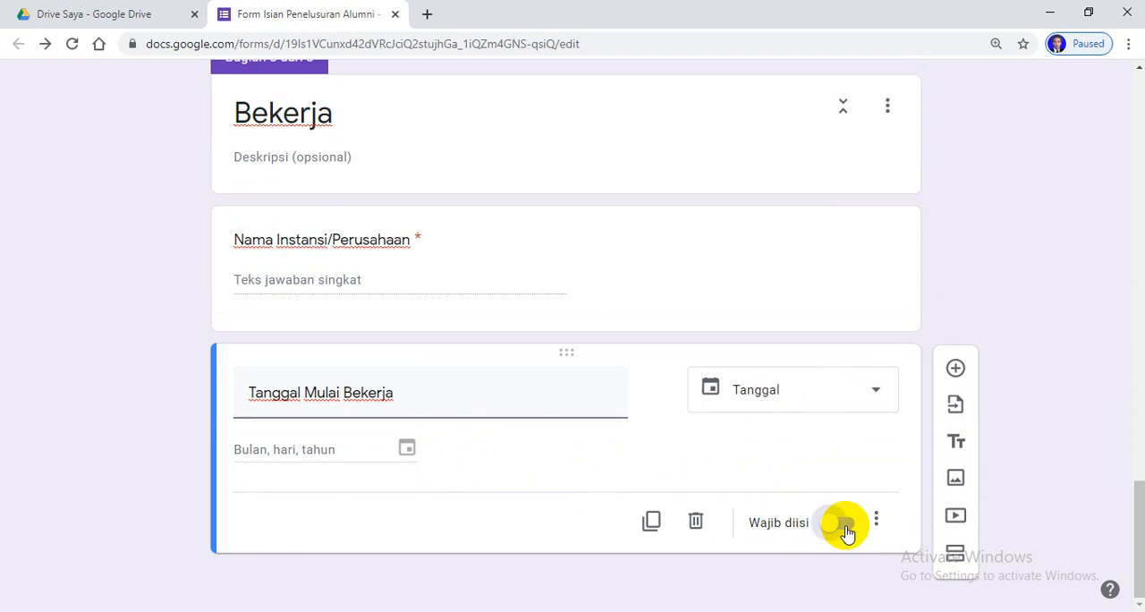
Add a required paragraph question "Alamat Instansi/Perusahaan" below the start date question
{"action": "left_click", "coordinate": [955, 369]}
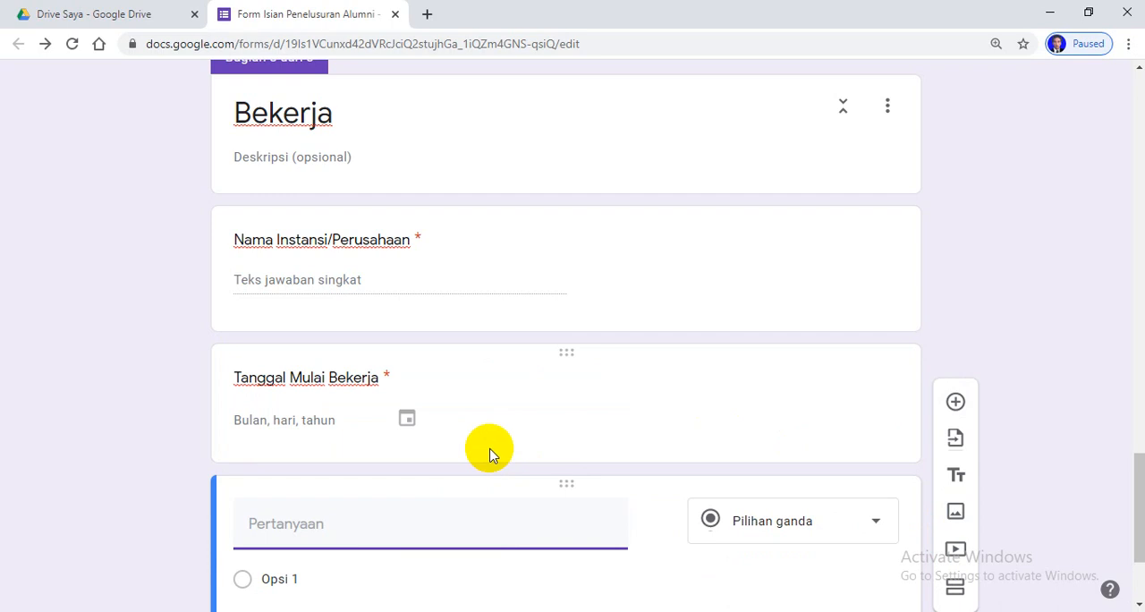
{"action": "scroll", "coordinate": [489, 454], "scroll_direction": "down", "scroll_amount": 2}
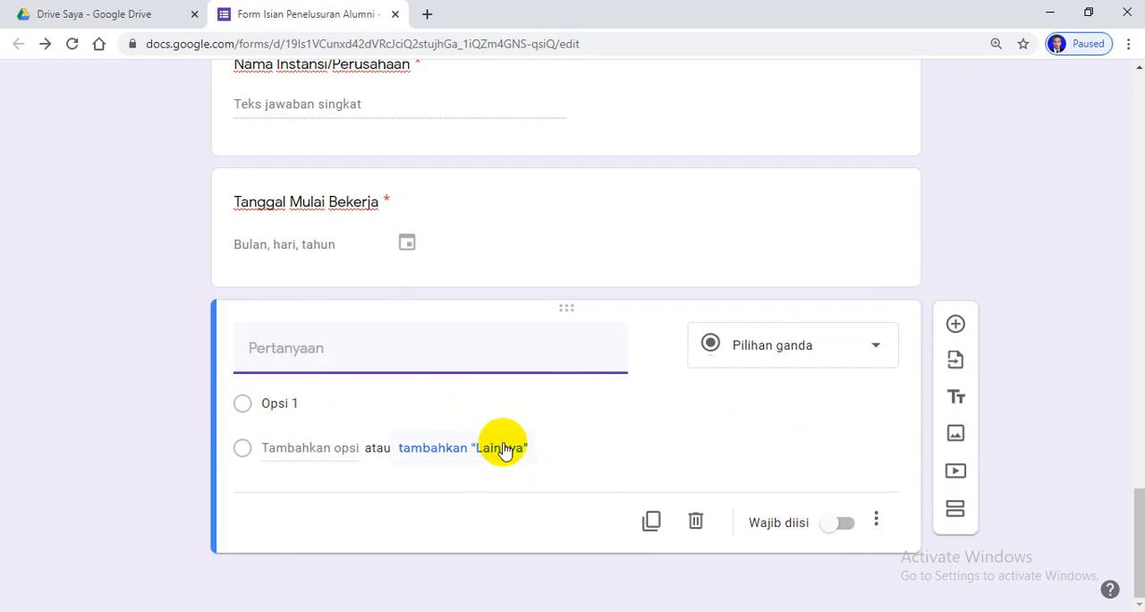
{"action": "type", "text": "Alamat Instansi"}
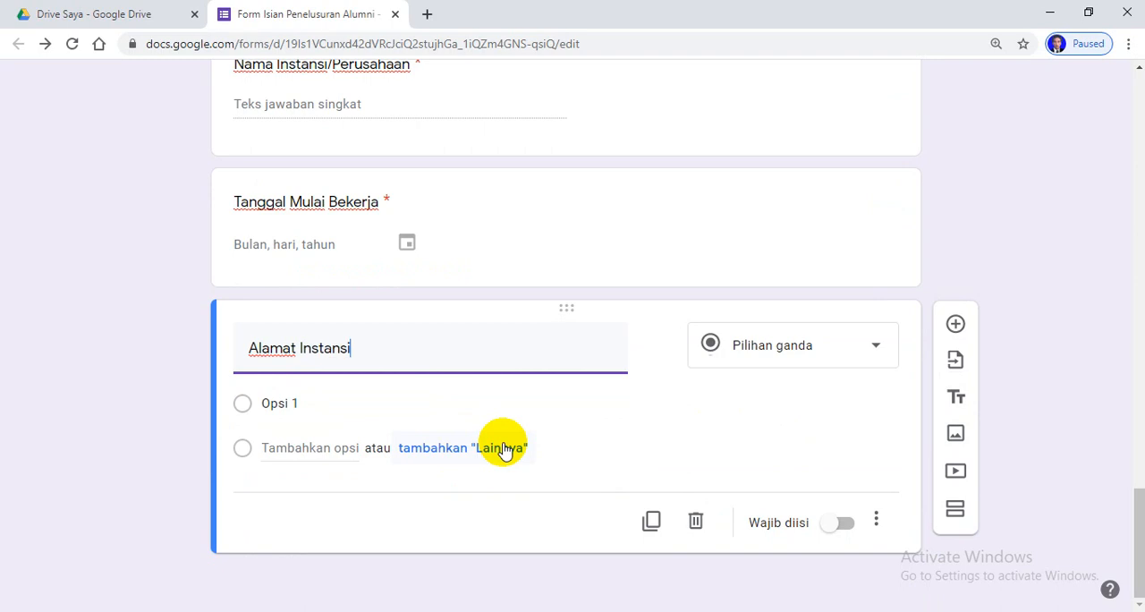
{"action": "type", "text": "/Perusahan"}
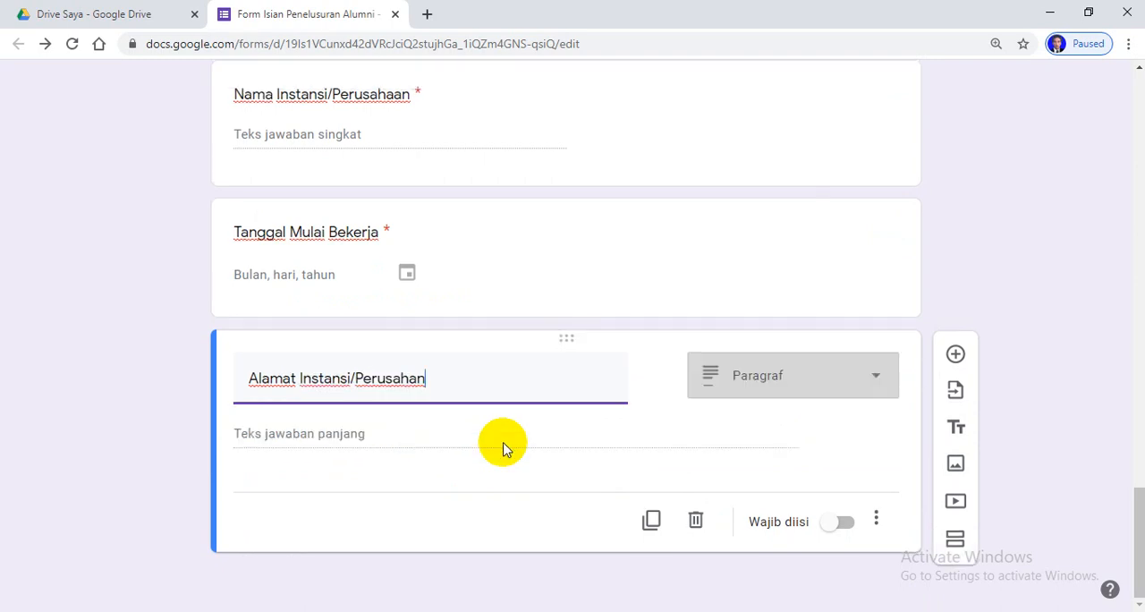
{"action": "key", "text": "BackSpace"}
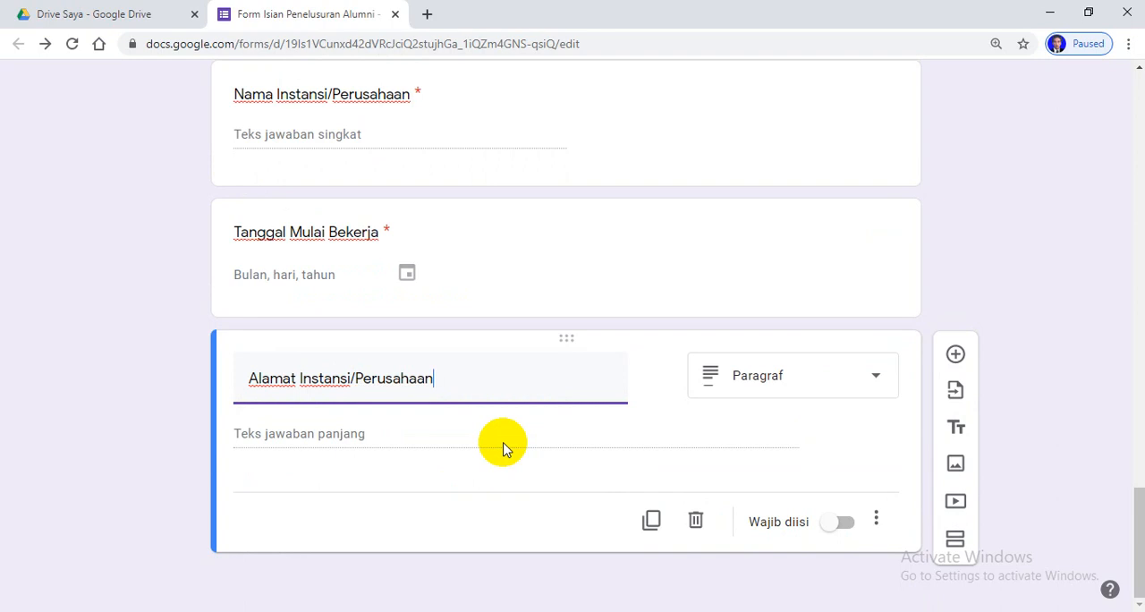
{"action": "left_click", "coordinate": [845, 523]}
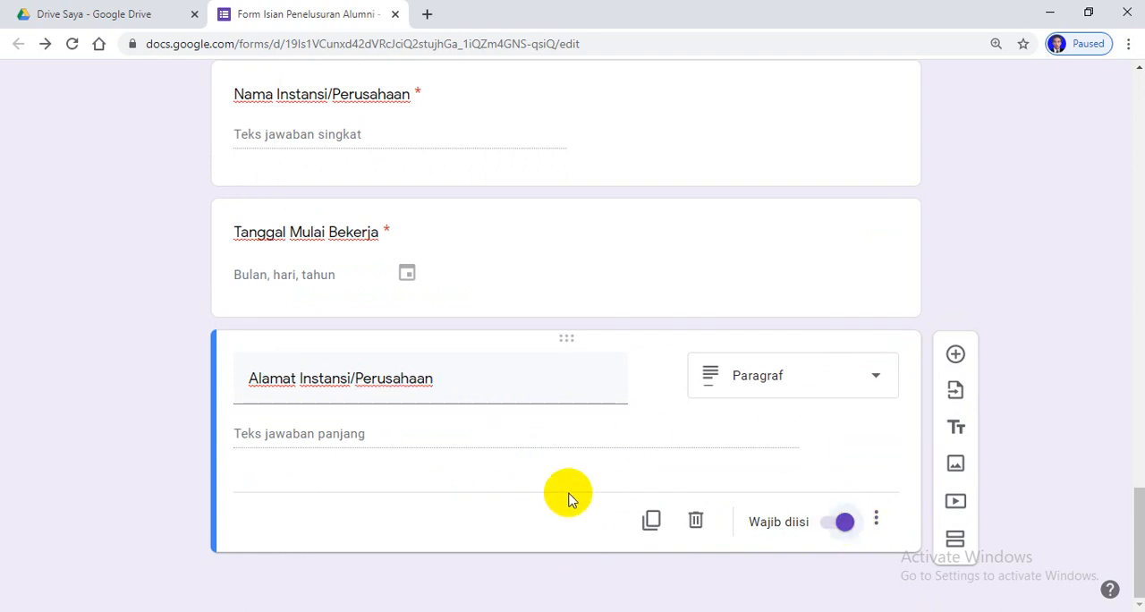
Add a required multiple-choice question "Jabatan dalam Pekerjaan" below the company address question
{"action": "left_click", "coordinate": [955, 356]}
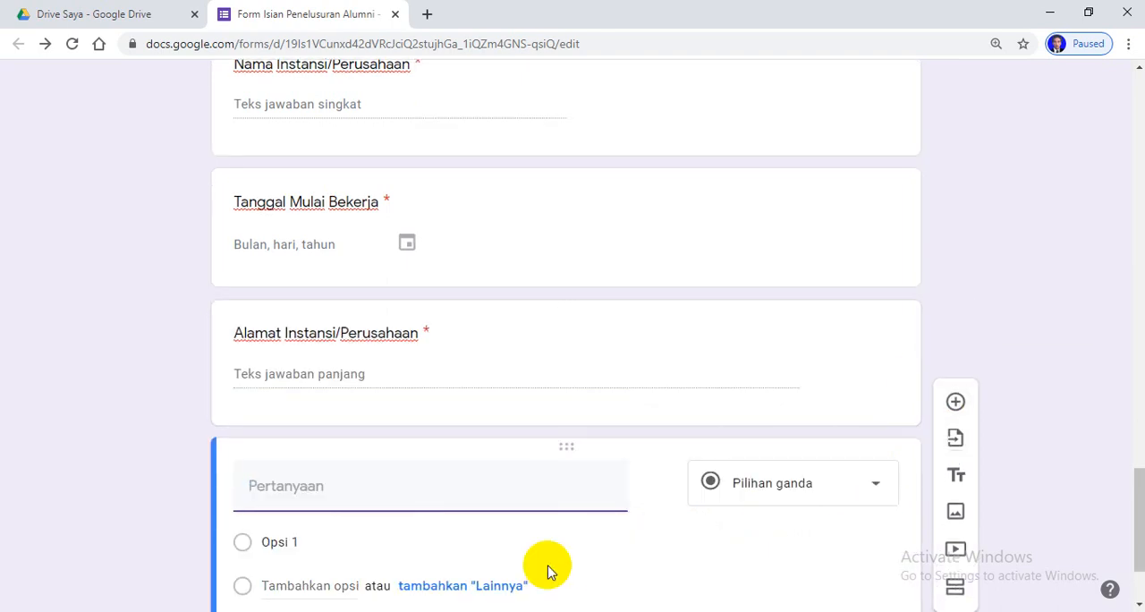
{"action": "type", "text": "Jabatan dalam Pekerjan"}
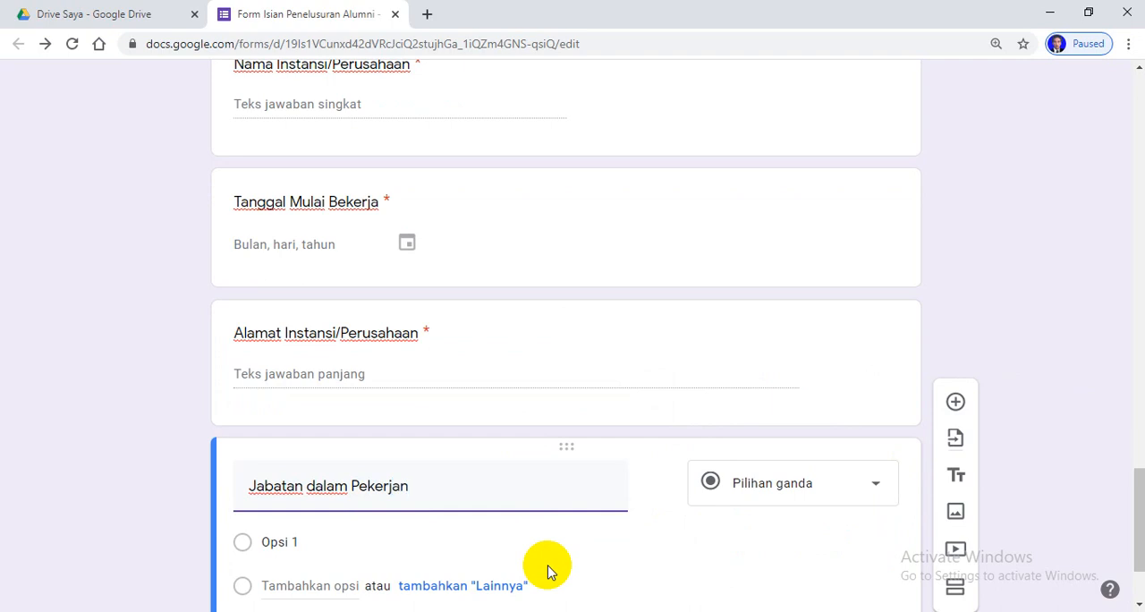
{"action": "key", "text": "BackSpace"}
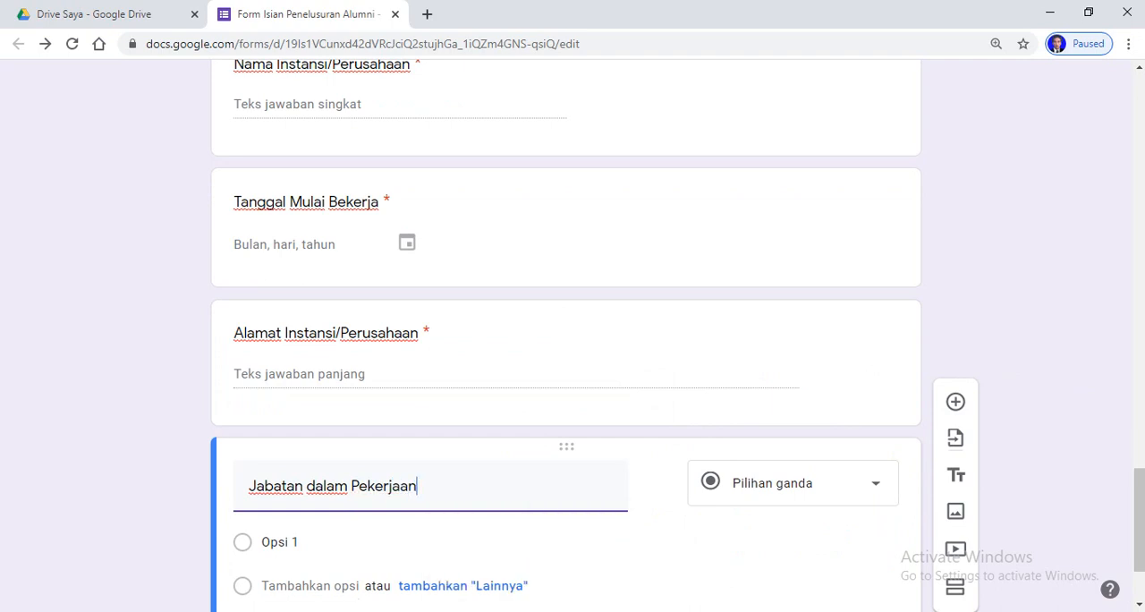
{"action": "scroll", "coordinate": [723, 402], "scroll_direction": "down", "scroll_amount": 2}
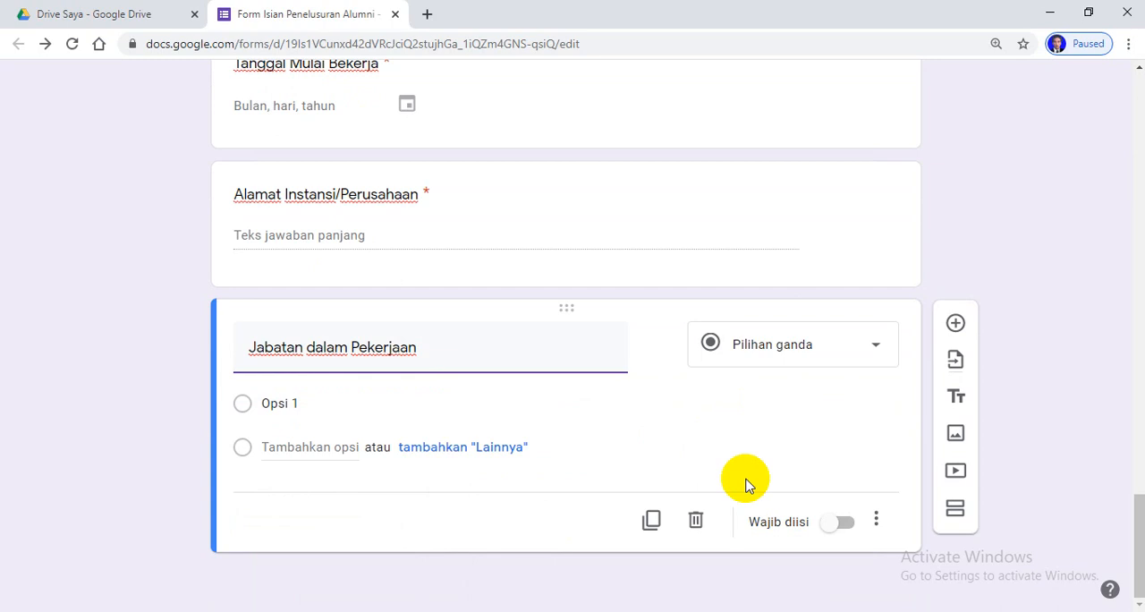
{"action": "left_click", "coordinate": [845, 523]}
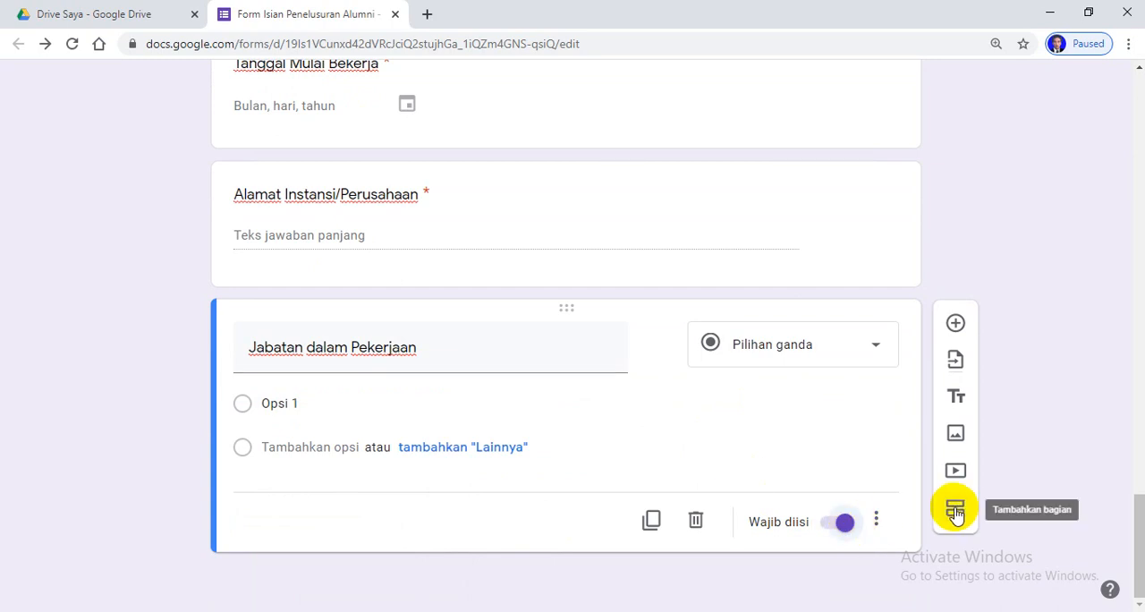
Add a new section after the "Bekerja" section and title it "Melanjutkan Kuliah"
{"action": "scroll", "coordinate": [577, 284], "scroll_direction": "up", "scroll_amount": 5}
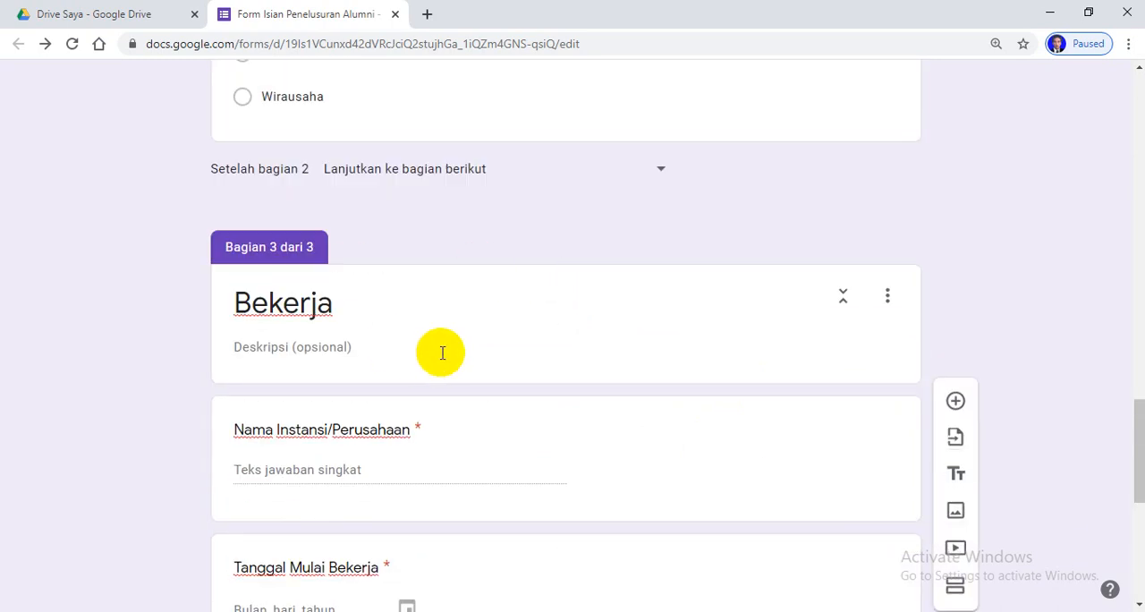
{"action": "scroll", "coordinate": [421, 286], "scroll_direction": "up", "scroll_amount": 3}
{"action": "scroll", "coordinate": [613, 391], "scroll_direction": "down", "scroll_amount": 8}
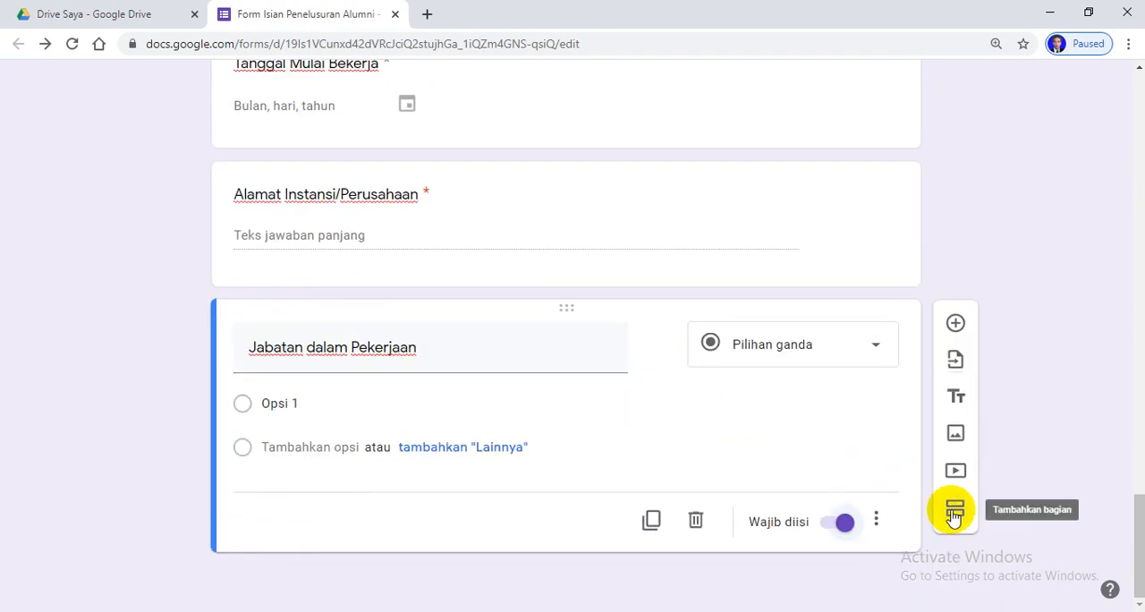
{"action": "left_click", "coordinate": [954, 517]}
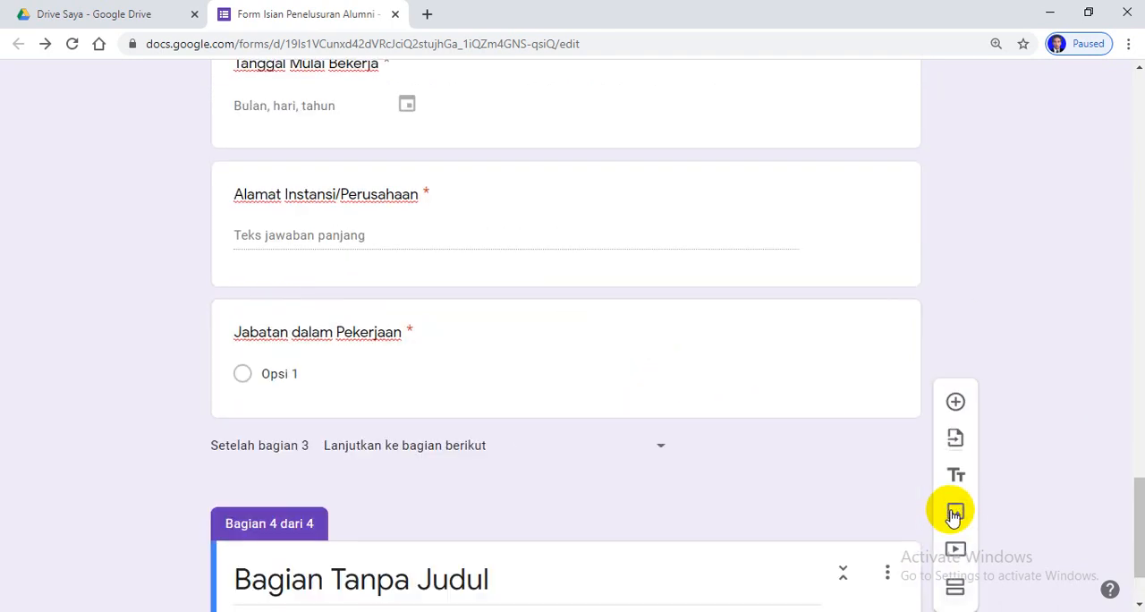
{"action": "left_click", "coordinate": [504, 585]}
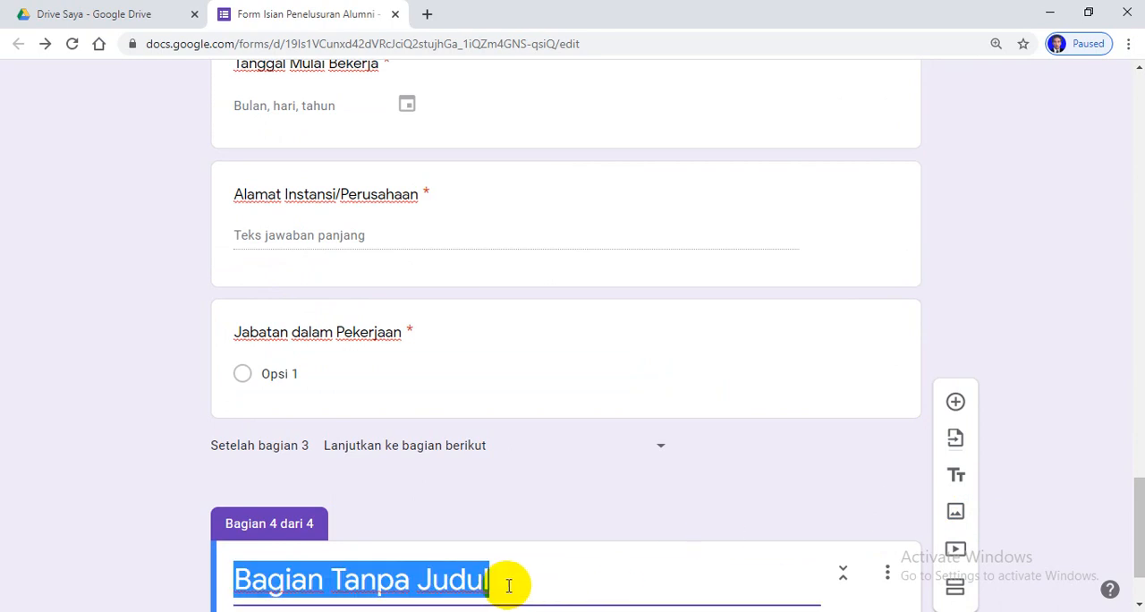
{"action": "type", "text": "M"}
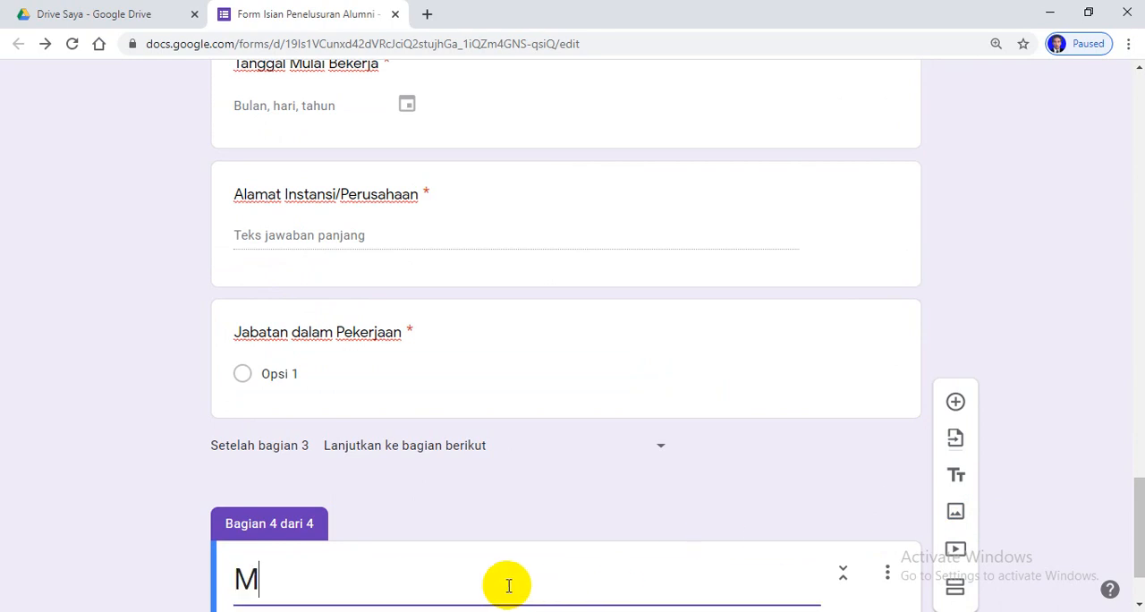
{"action": "type", "text": "el"}
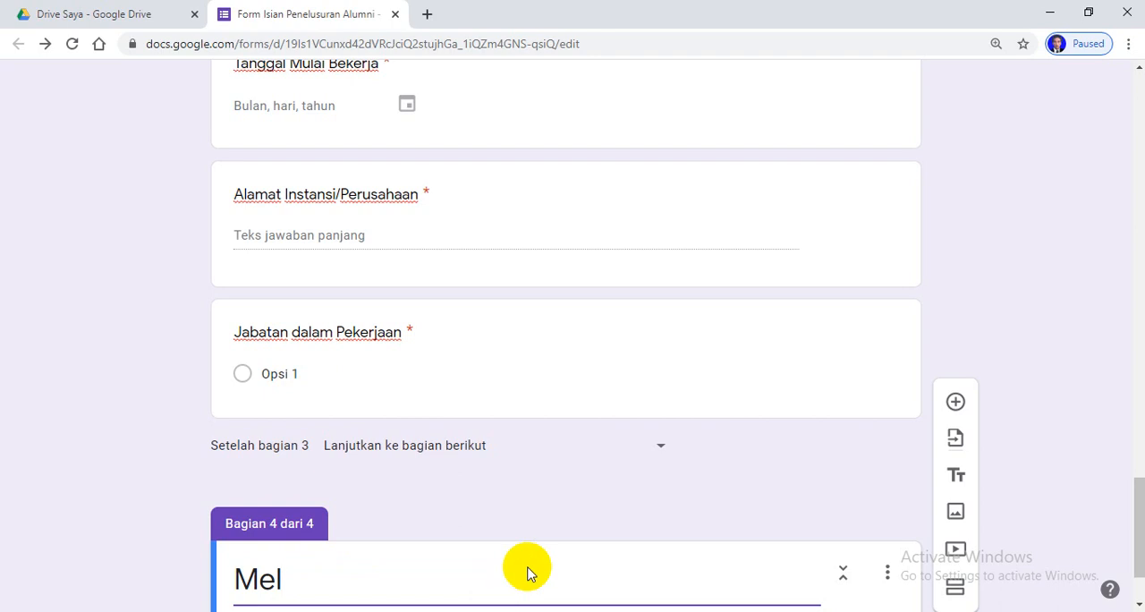
{"action": "scroll", "coordinate": [596, 473], "scroll_direction": "down", "scroll_amount": 1}
{"action": "type", "text": "a"}
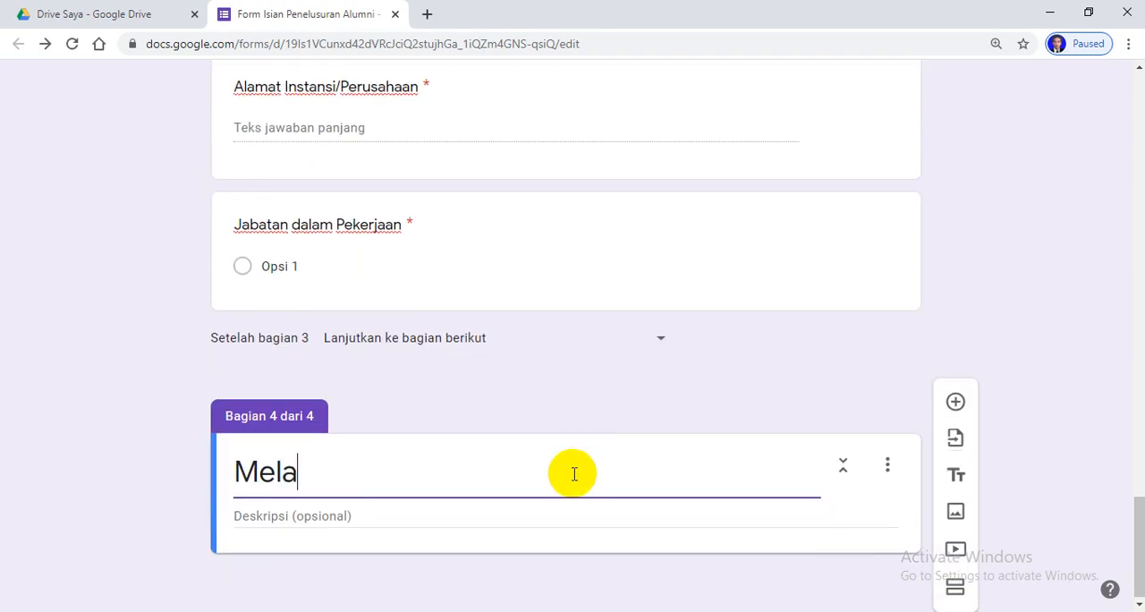
{"action": "type", "text": "njutkan "}
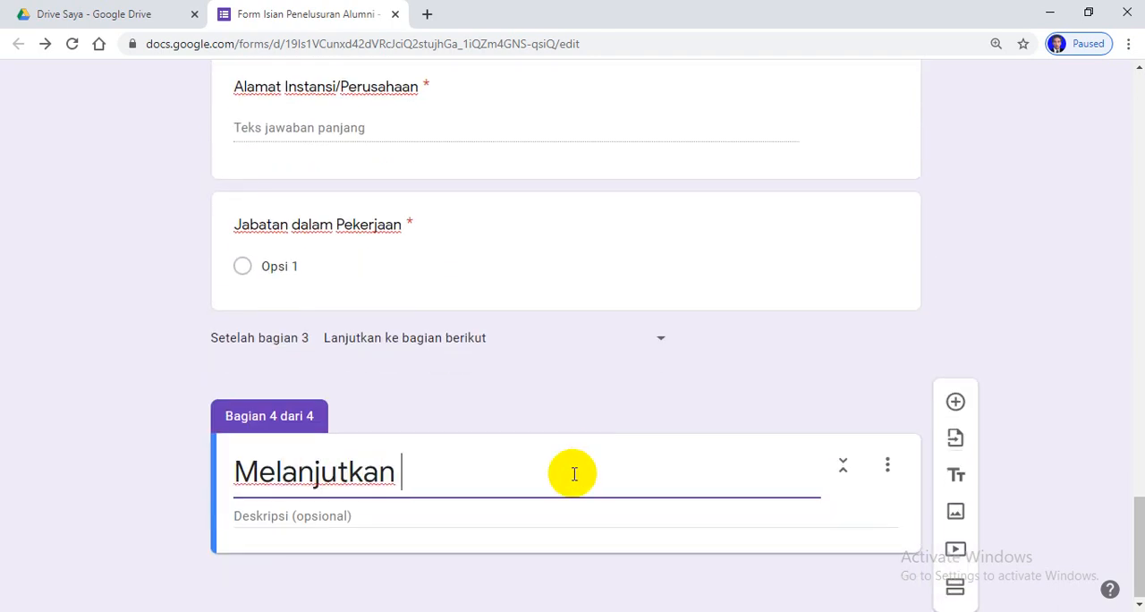
{"action": "type", "text": "Kuliag"}
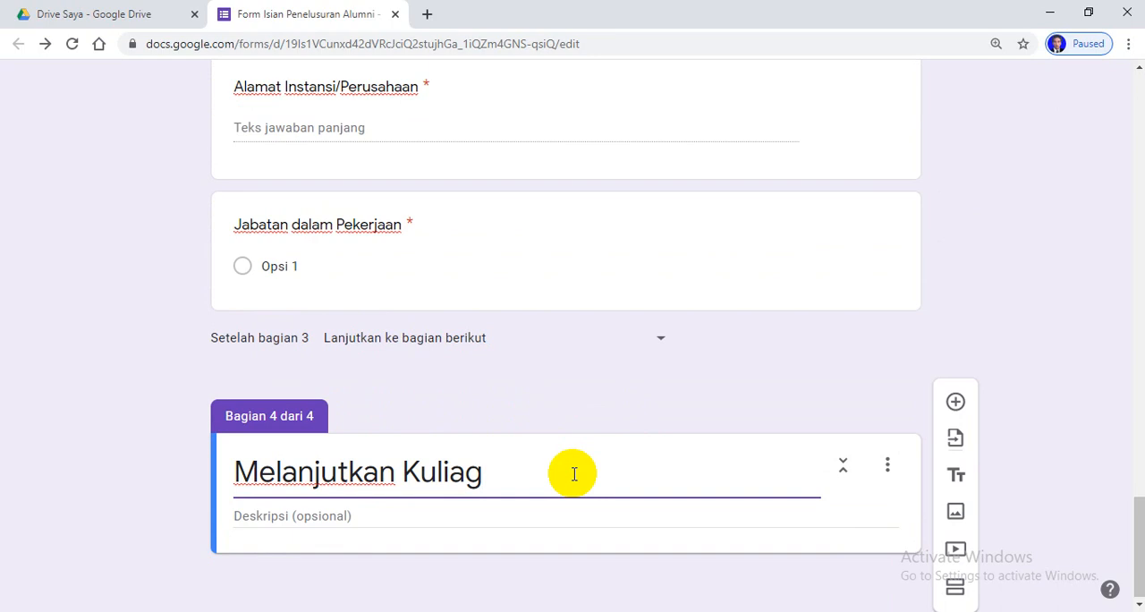
{"action": "key", "text": "BackSpace"}
{"action": "type", "text": "h"}
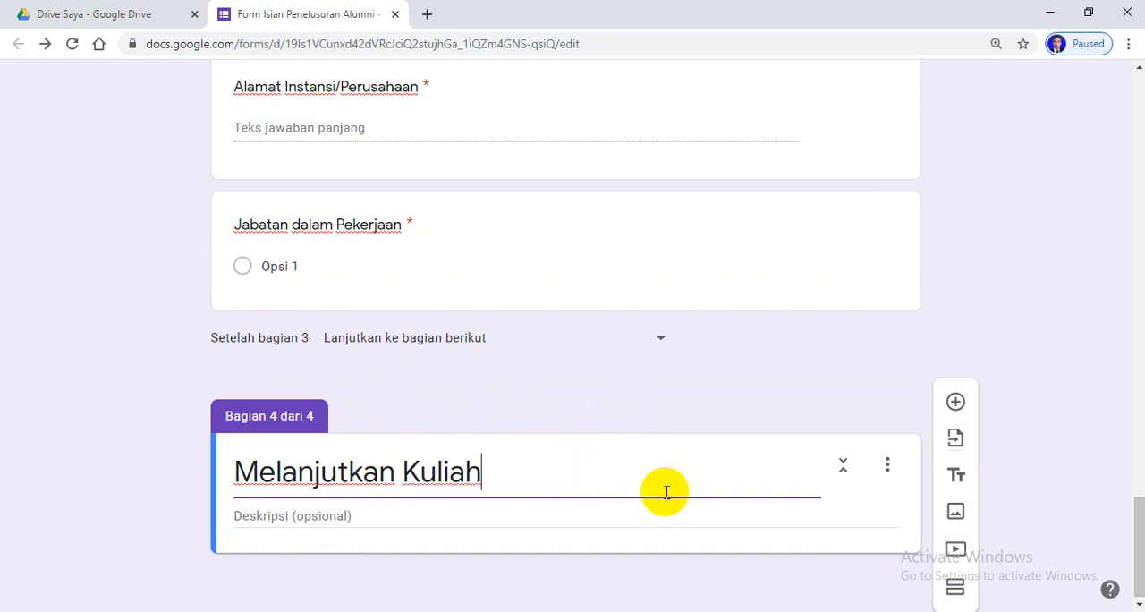
Add a required short-answer question "Nama Perguruan Tinggi/Universitas" to the "Melanjutkan Kuliah" section
{"action": "left_click", "coordinate": [955, 402]}
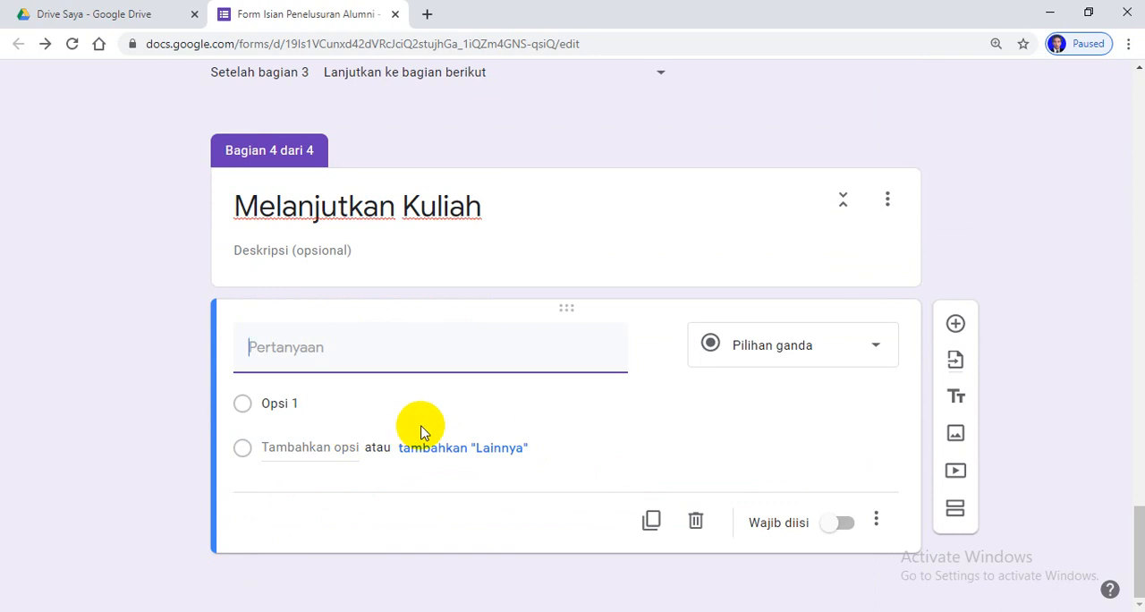
{"action": "type", "text": "nama"}
{"action": "key", "text": "BackSpace"}
{"action": "type", "text": "Nama Pe"}
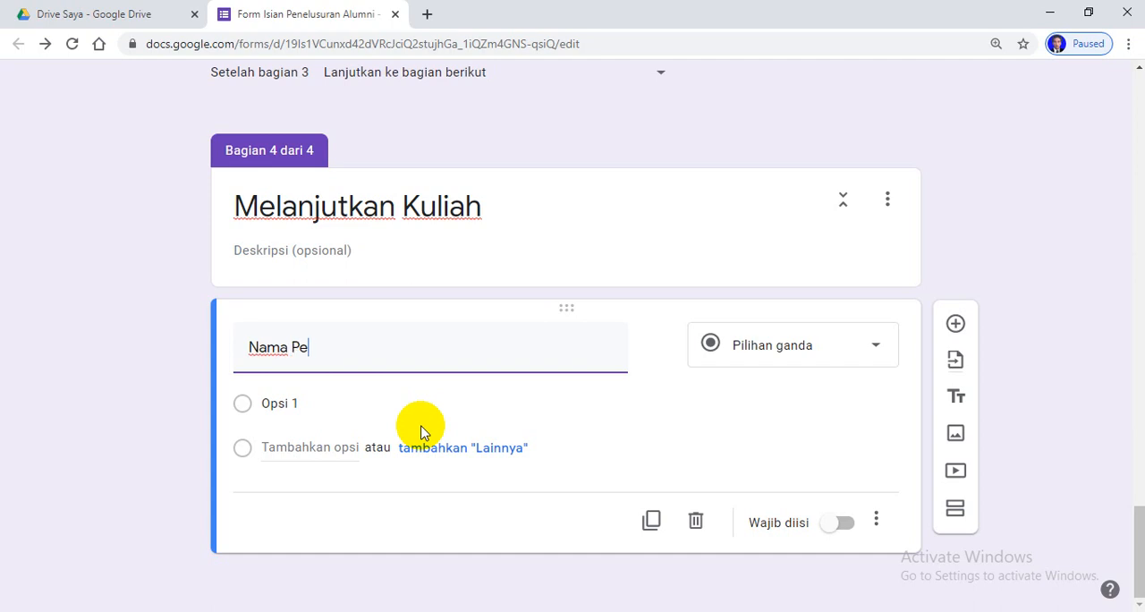
{"action": "type", "text": "rgur"}
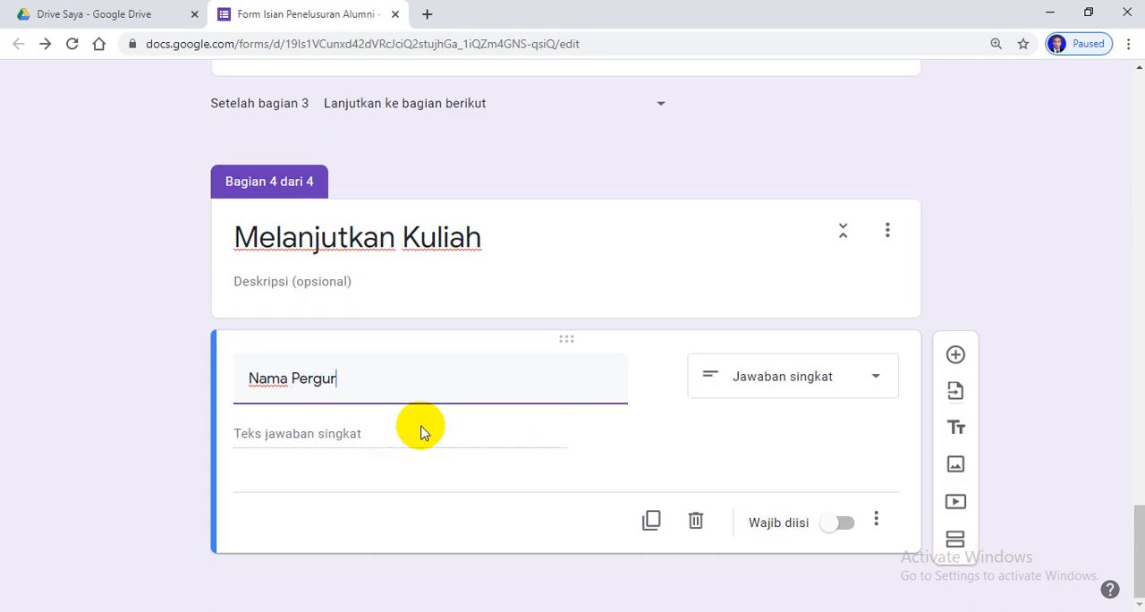
{"action": "type", "text": "uan Tinggi/Universitas"}
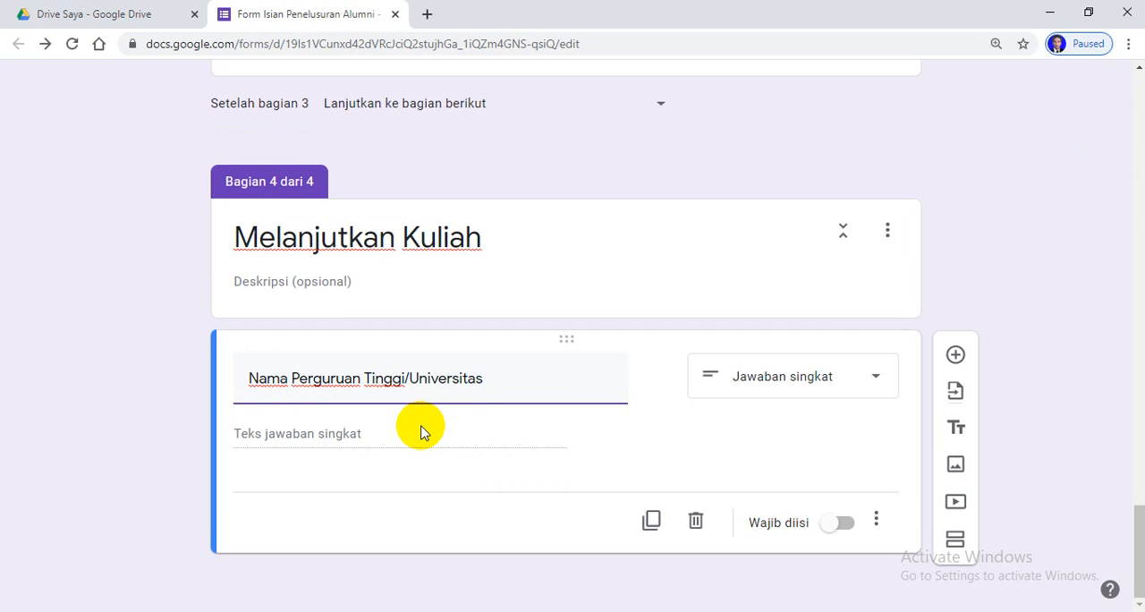
{"action": "left_click", "coordinate": [845, 527]}
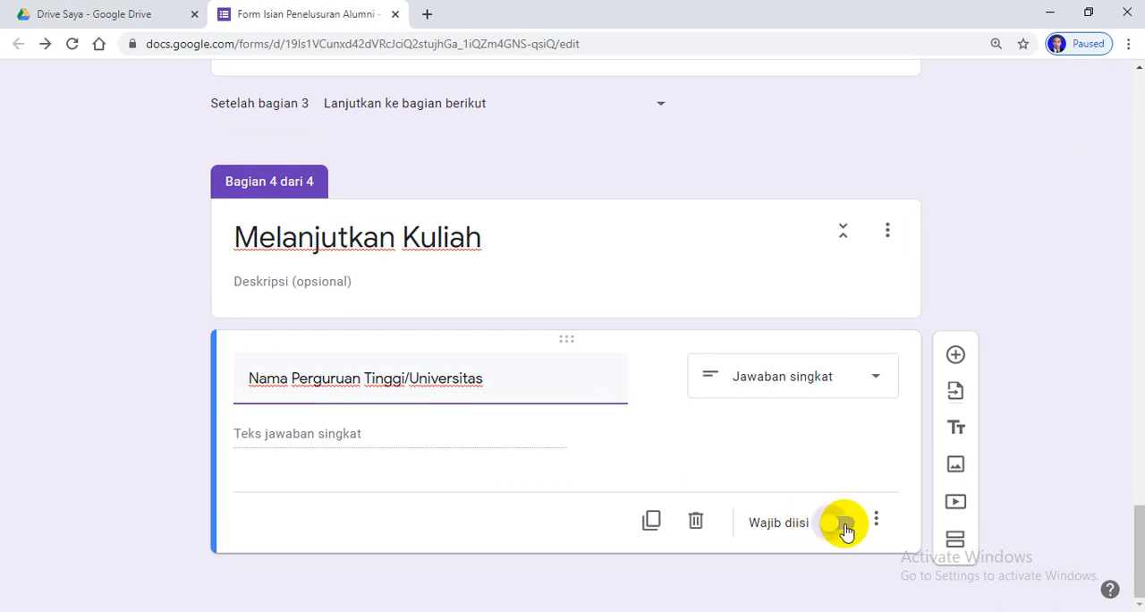
Add a required date question "Tanggal Masuk Kuliah" without the year below the university name question
{"action": "left_click", "coordinate": [955, 358]}
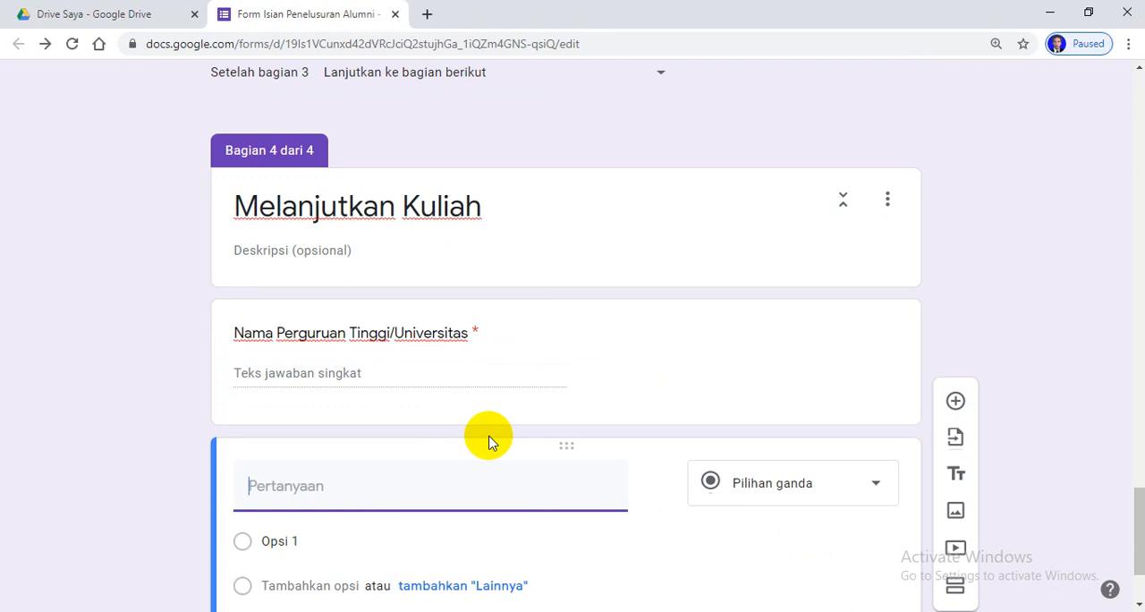
{"action": "scroll", "coordinate": [504, 518], "scroll_direction": "down", "scroll_amount": 2}
{"action": "type", "text": "T"}
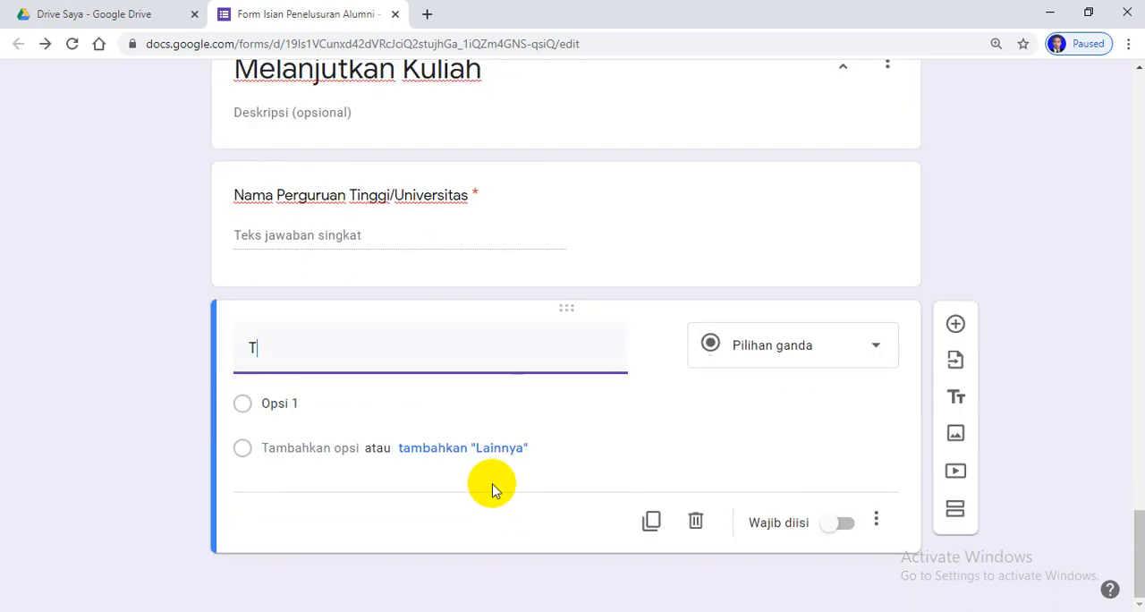
{"action": "type", "text": "anggal Masuk Kuliah"}
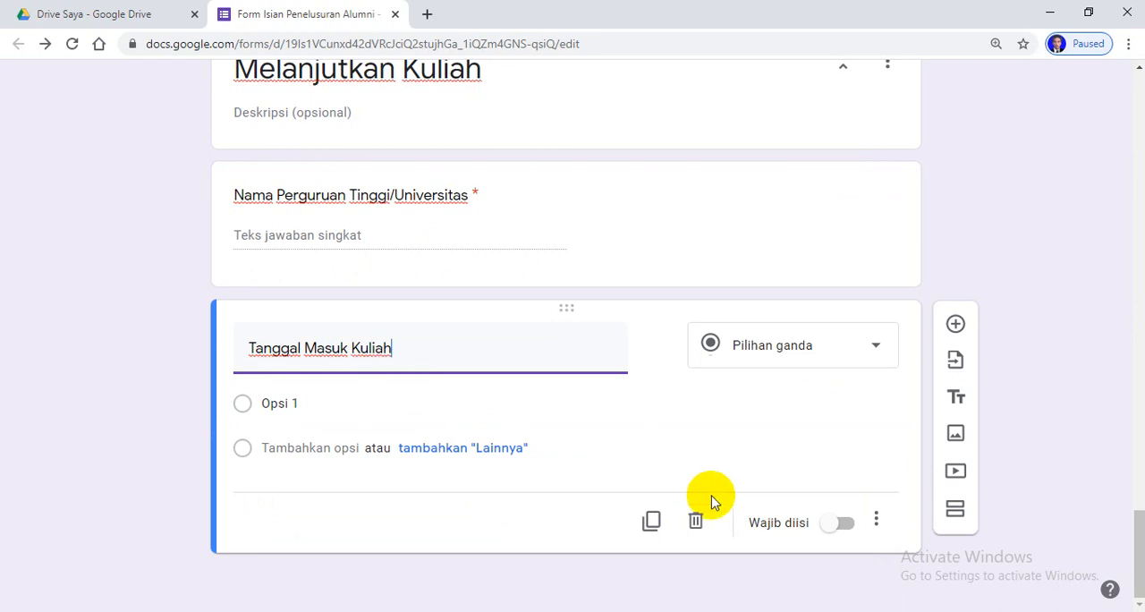
{"action": "left_click", "coordinate": [854, 523]}
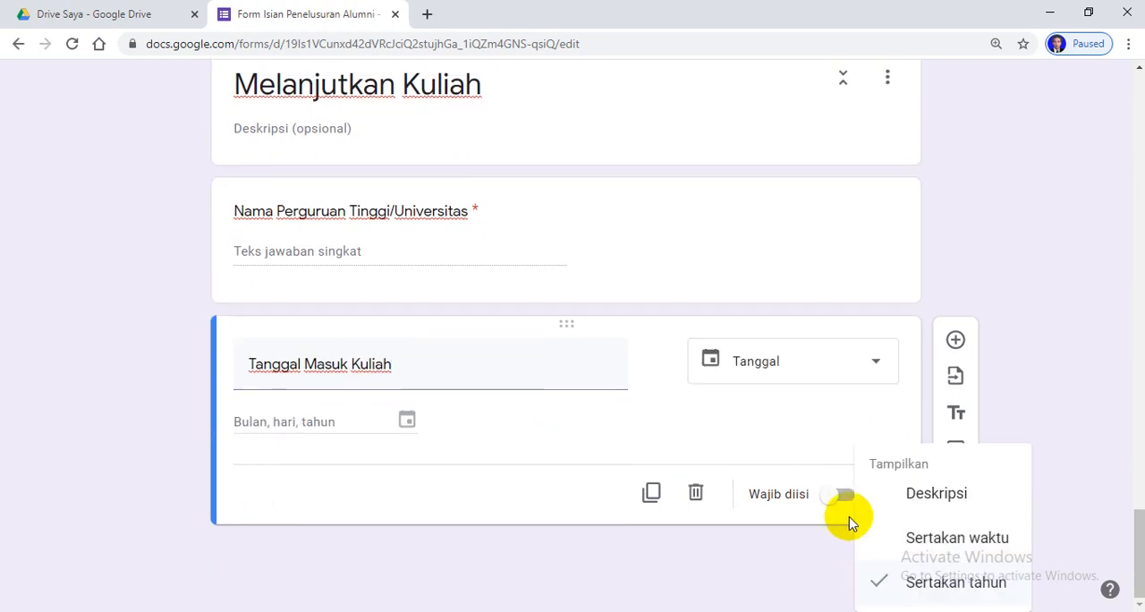
{"action": "left_click", "coordinate": [874, 582]}
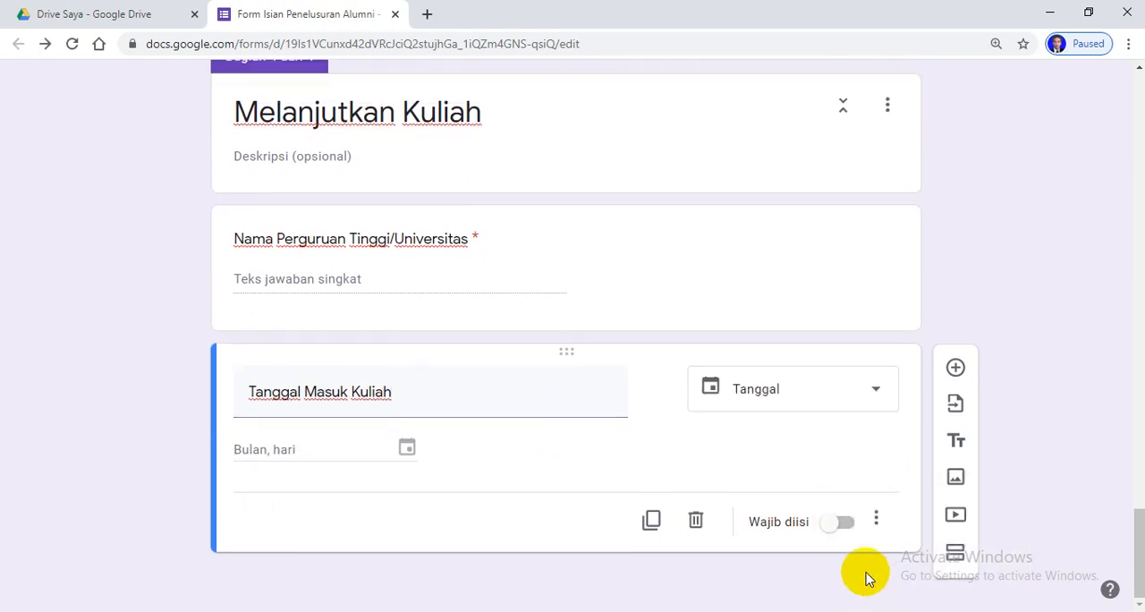
{"action": "left_click", "coordinate": [845, 522]}
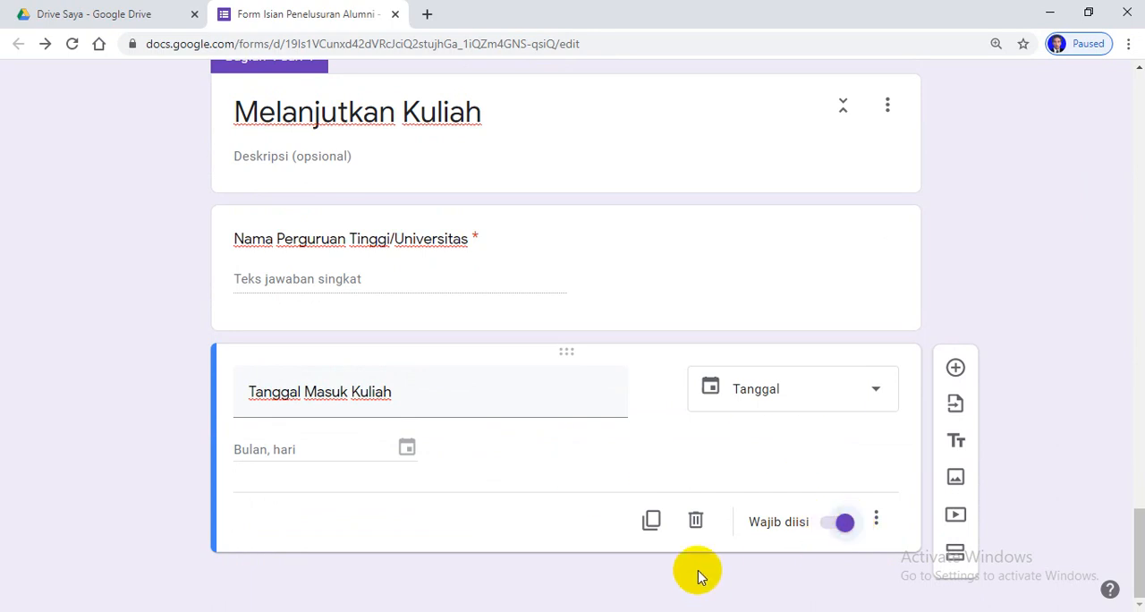
Add a required short-answer question "Jurusan" below the college entry date question
{"action": "left_click", "coordinate": [955, 369]}
{"action": "type", "text": "Ju"}
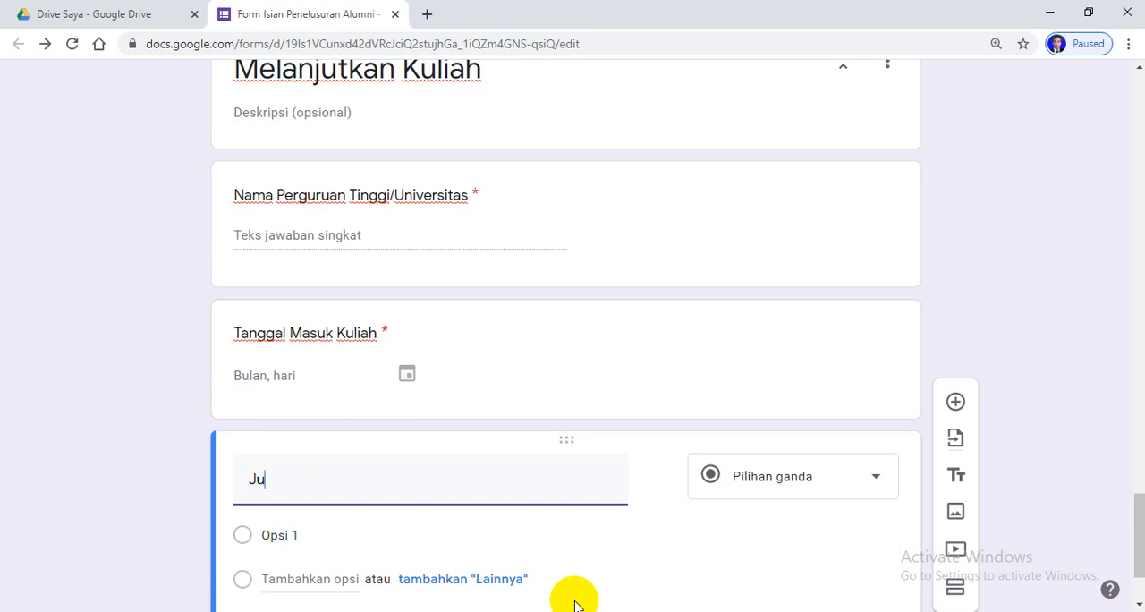
{"action": "type", "text": "rusan"}
{"action": "scroll", "coordinate": [715, 528], "scroll_direction": "down", "scroll_amount": 3}
{"action": "scroll", "coordinate": [737, 473], "scroll_direction": "up", "scroll_amount": 2}
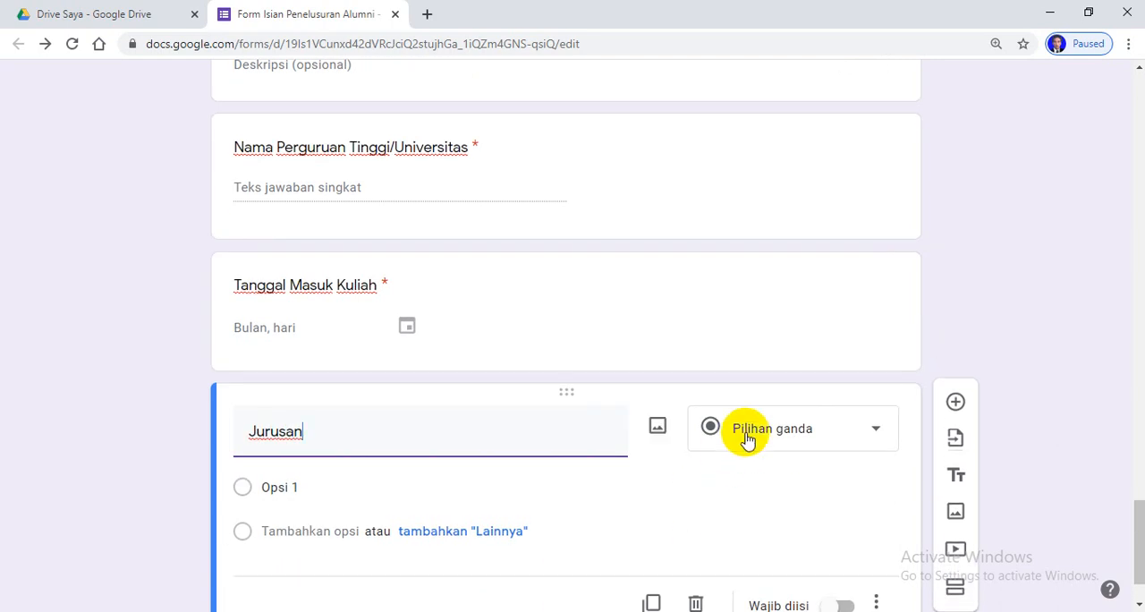
{"action": "scroll", "coordinate": [817, 455], "scroll_direction": "down", "scroll_amount": 2}
{"action": "scroll", "coordinate": [812, 410], "scroll_direction": "up", "scroll_amount": 2}
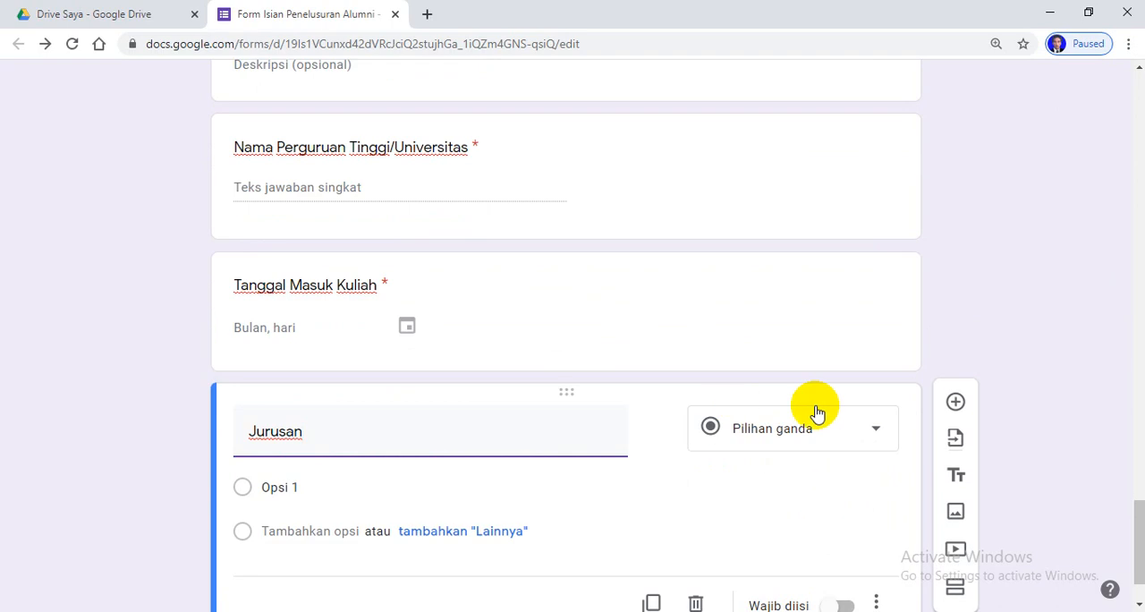
{"action": "left_click", "coordinate": [876, 433]}
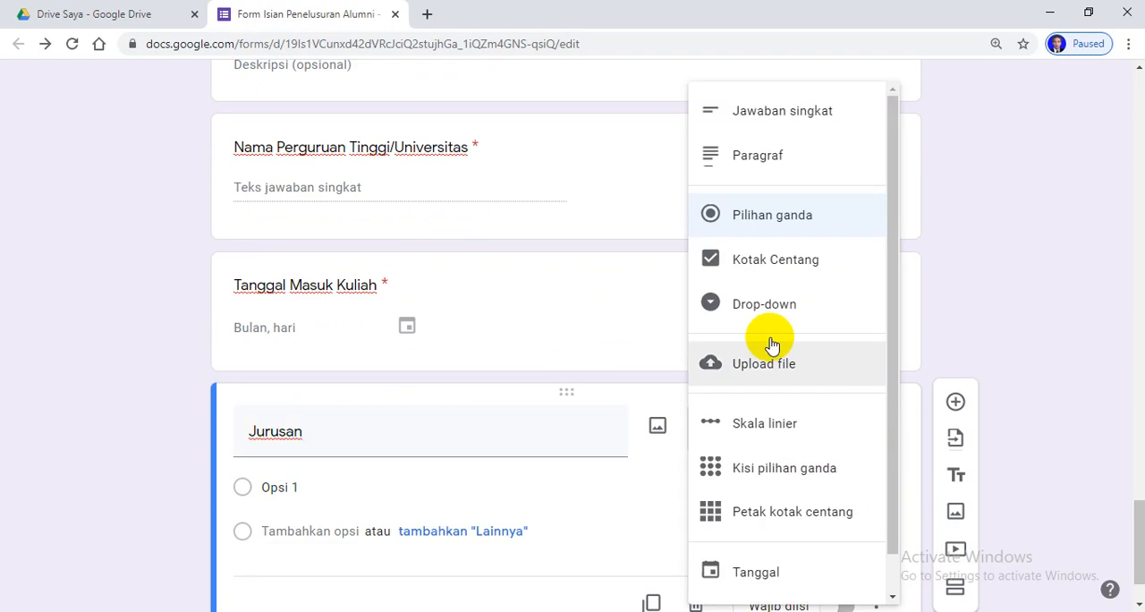
{"action": "left_click", "coordinate": [781, 132]}
{"action": "scroll", "coordinate": [739, 438], "scroll_direction": "down", "scroll_amount": 1}
{"action": "left_click", "coordinate": [844, 523]}
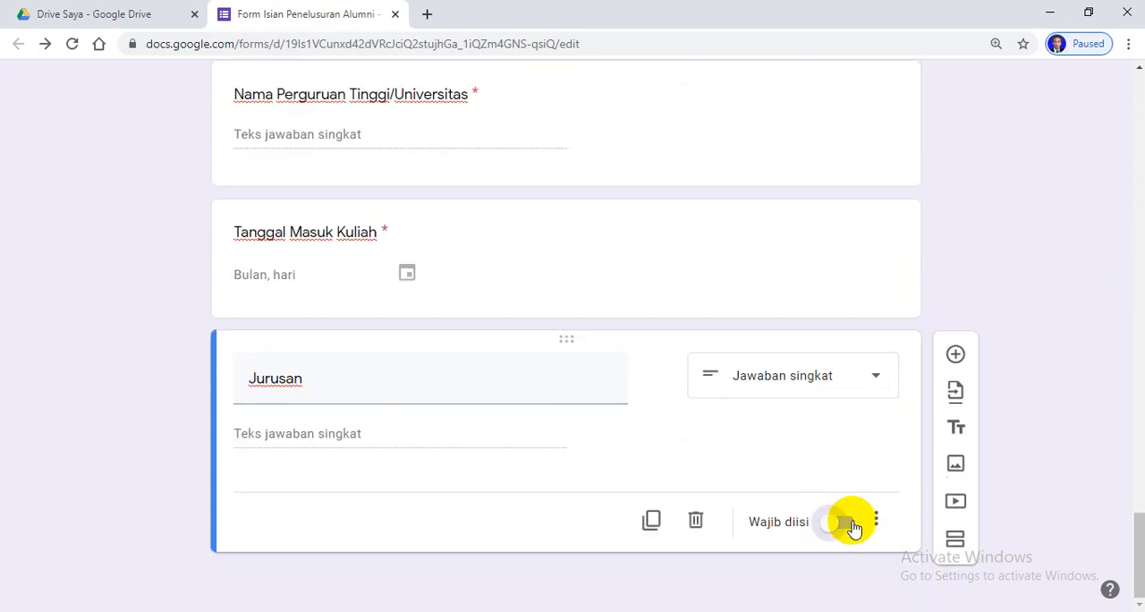
Add a required short-answer question "Jenjang" below the "Jurusan" question
{"action": "left_click", "coordinate": [956, 355]}
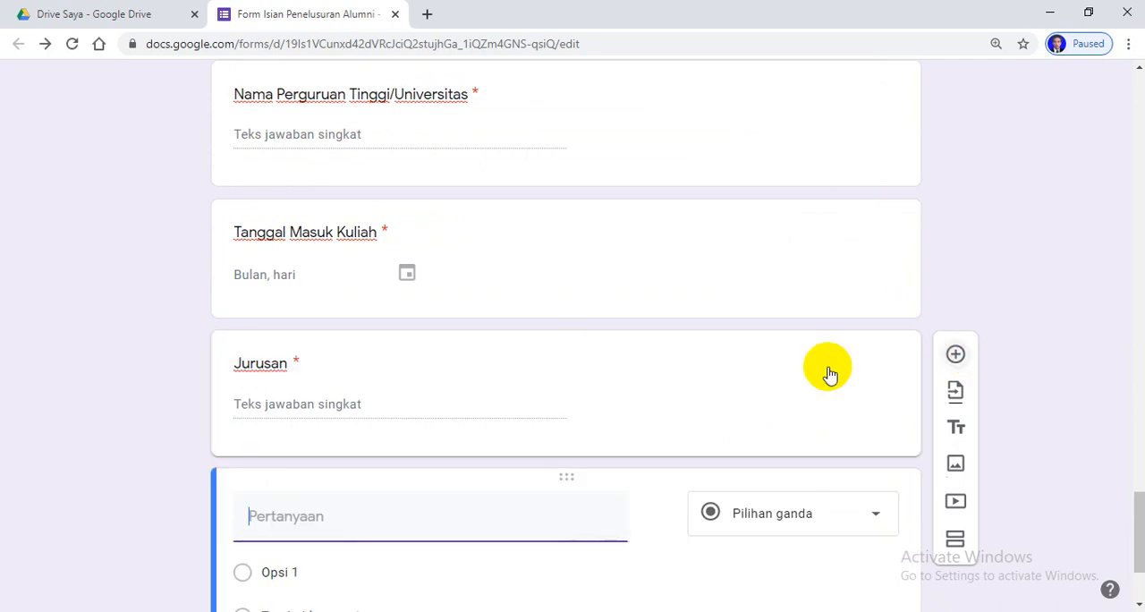
{"action": "type", "text": "Jenjang"}
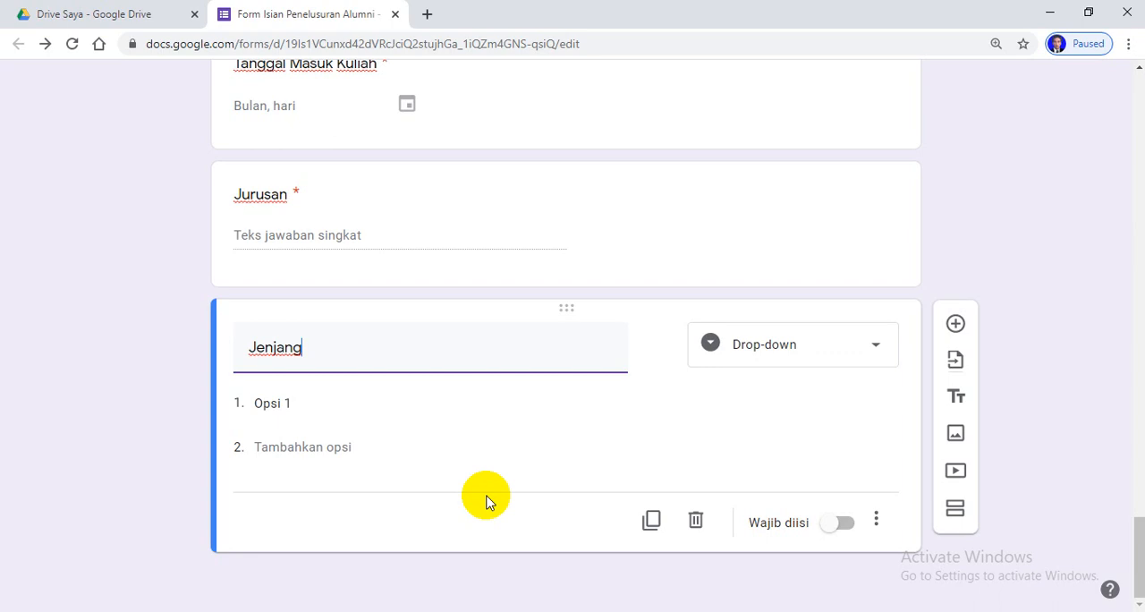
{"action": "left_click", "coordinate": [881, 347]}
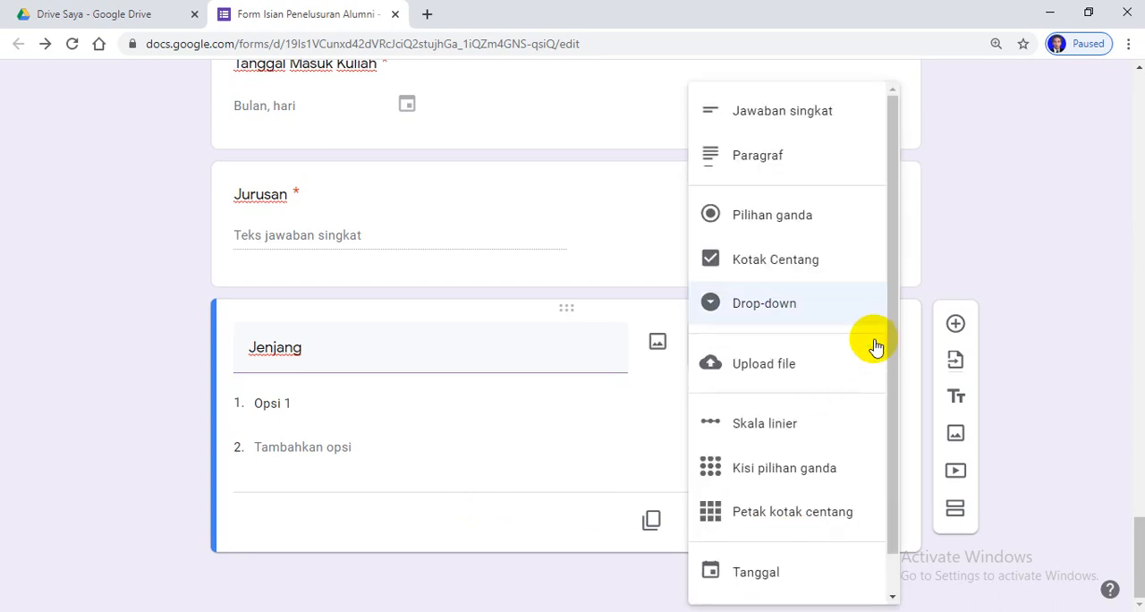
{"action": "left_click", "coordinate": [770, 110]}
{"action": "left_click", "coordinate": [852, 525]}
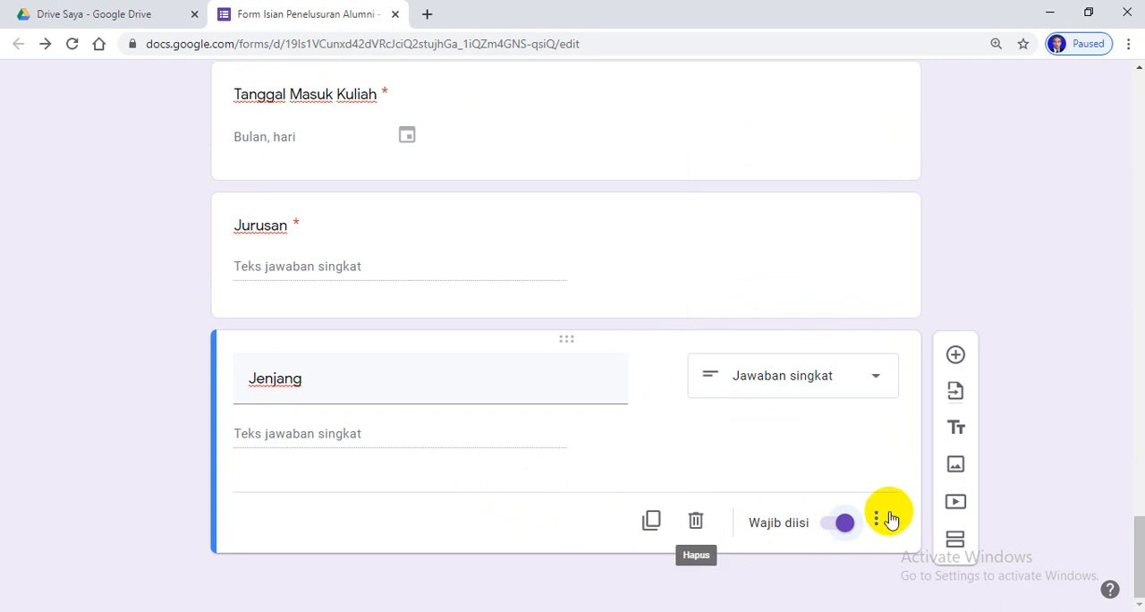
Add a new section titled "Wirausaha" after "Melanjutkan Kuliah", containing a required short-answer question "Nama Badan Usaha"
{"action": "left_click", "coordinate": [955, 540]}
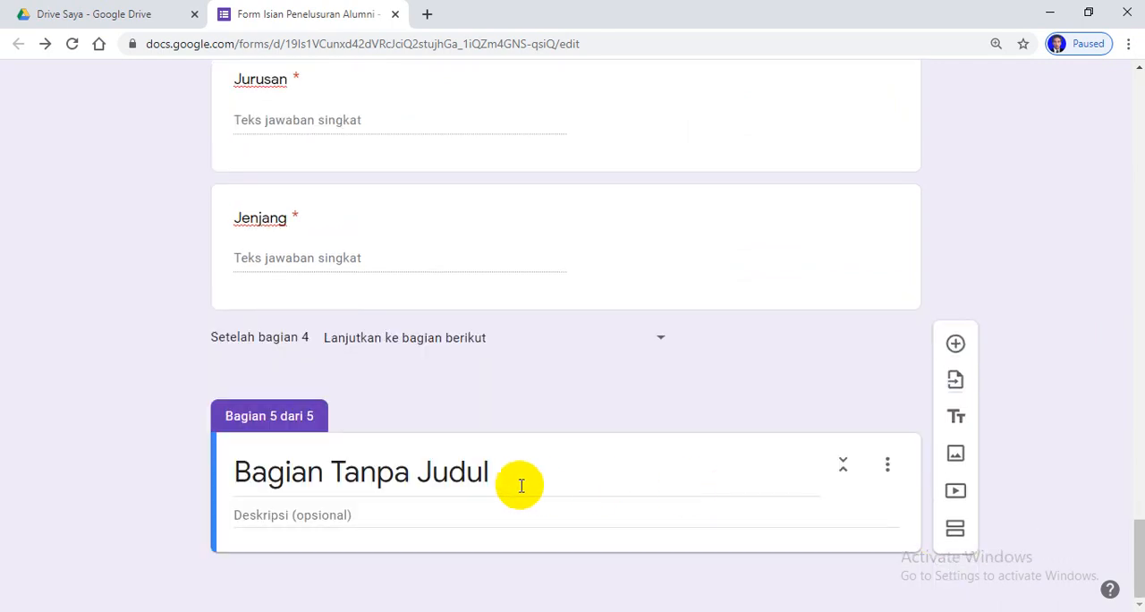
{"action": "left_click", "coordinate": [537, 481]}
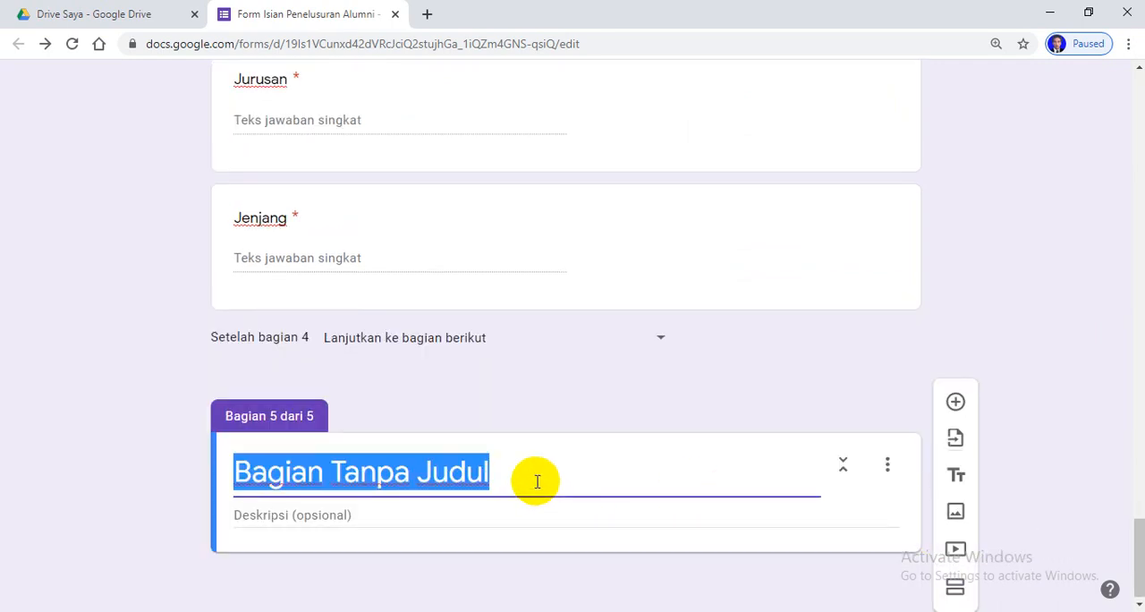
{"action": "type", "text": "Wirausaha"}
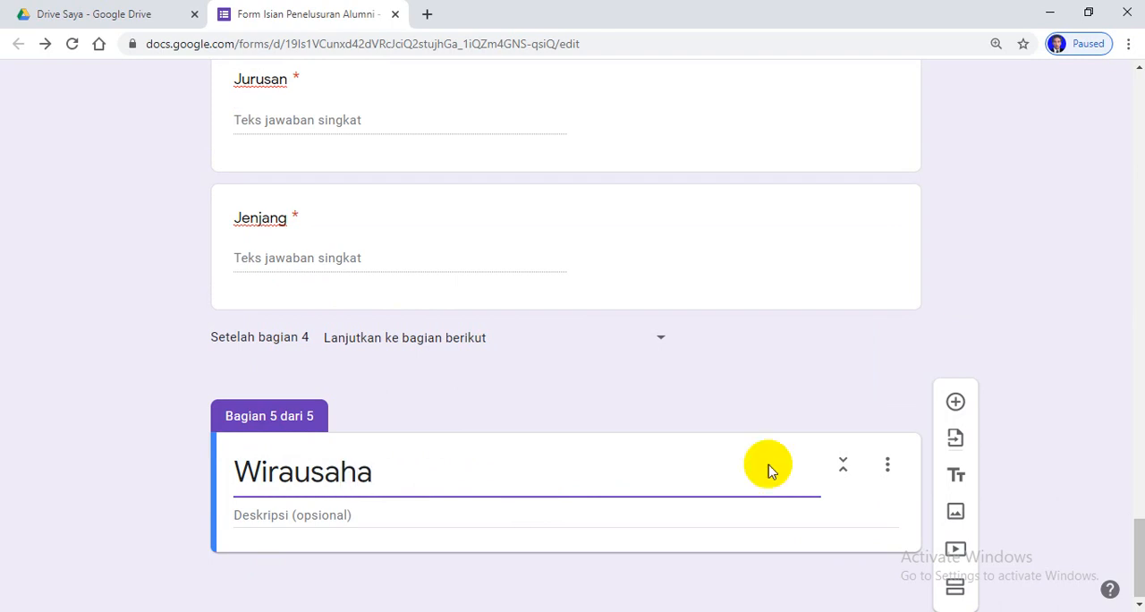
{"action": "left_click", "coordinate": [954, 403]}
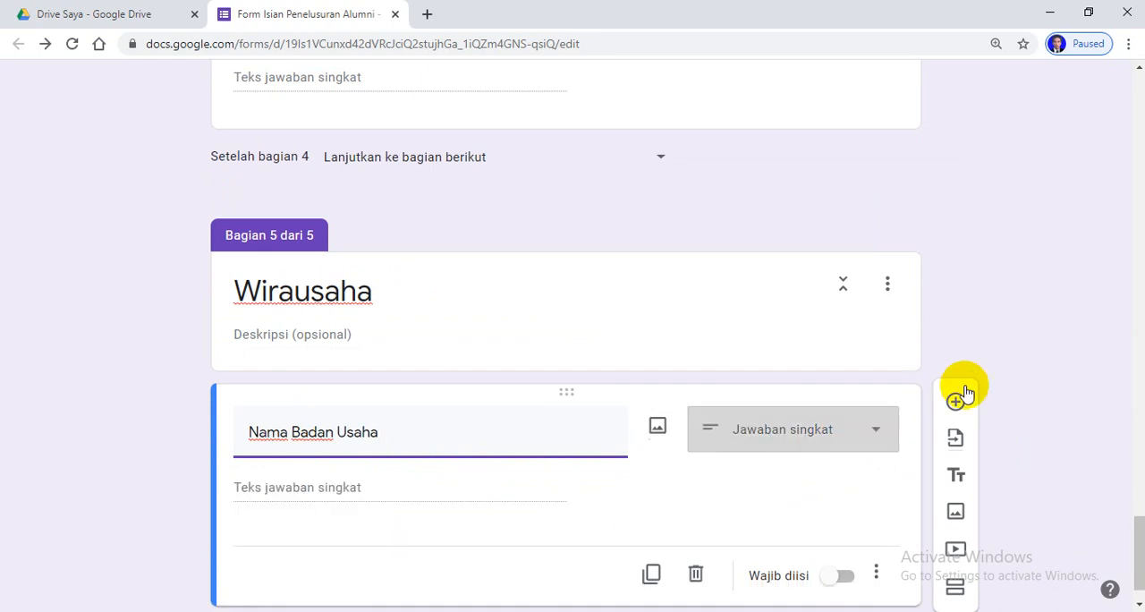
{"action": "left_click", "coordinate": [846, 578]}
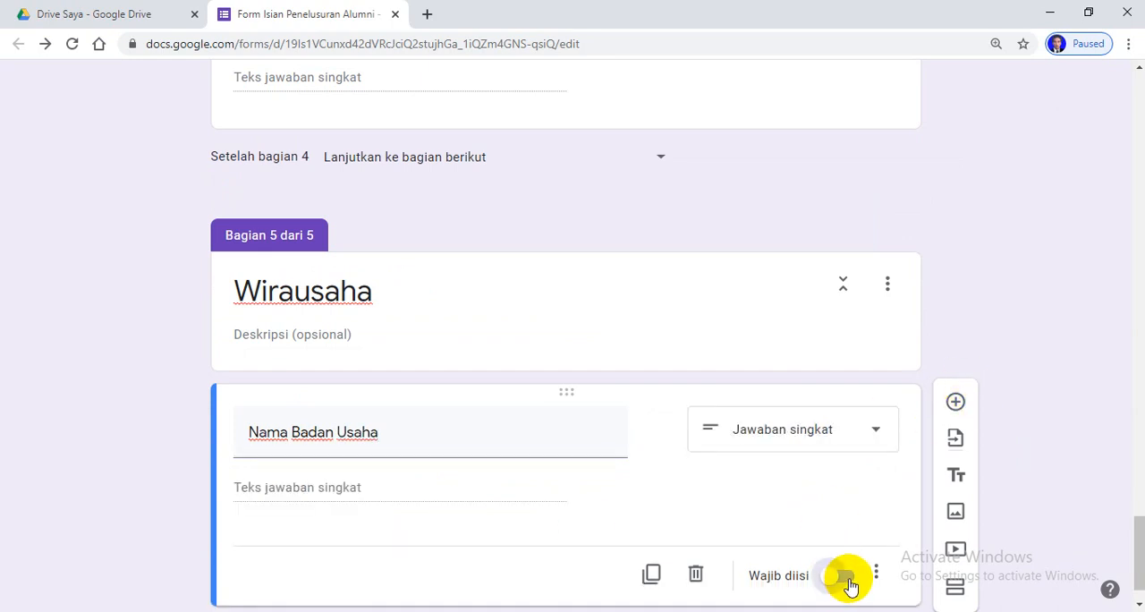
Add a required multiple-choice question "Jenis Usaha" and a required paragraph question "Alamat Perusahan" below the "Nama Badan Usaha" question
{"action": "left_click", "coordinate": [954, 402]}
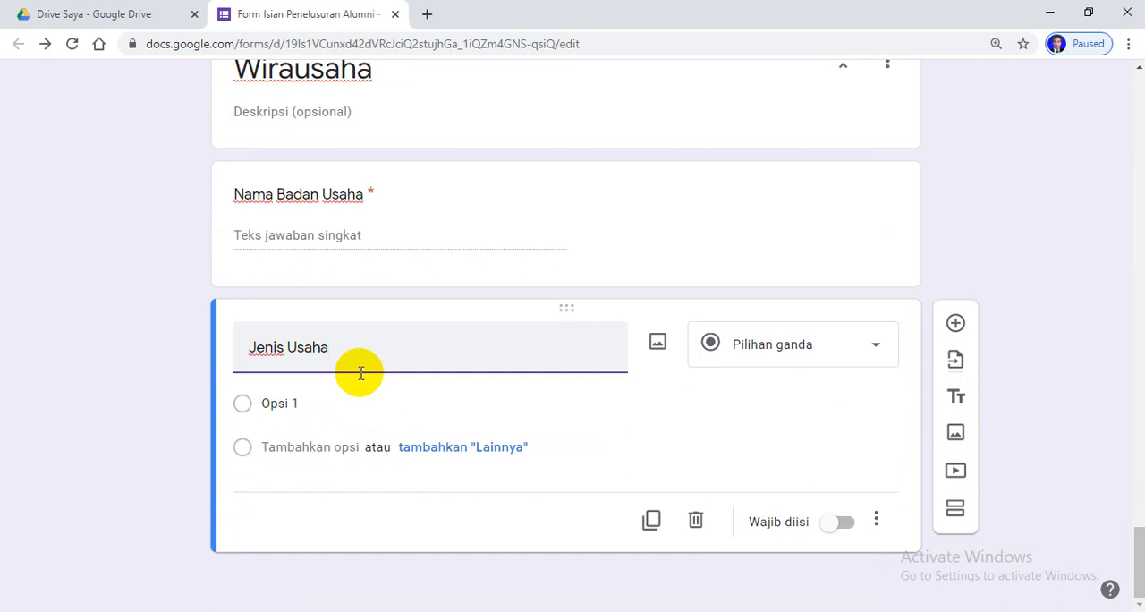
{"action": "left_click", "coordinate": [844, 524]}
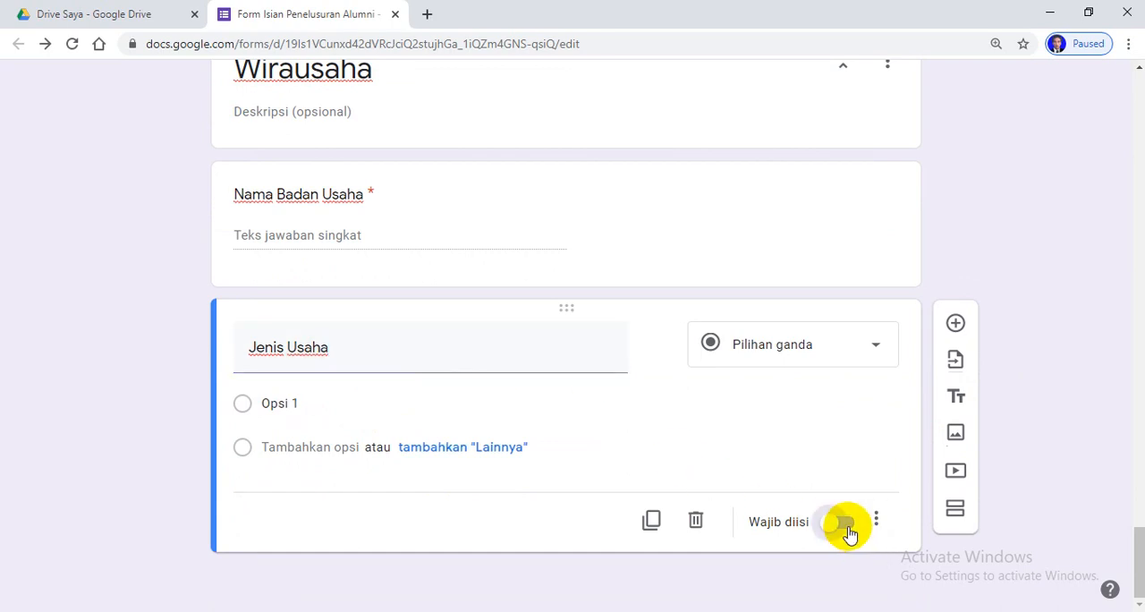
{"action": "left_click", "coordinate": [955, 325]}
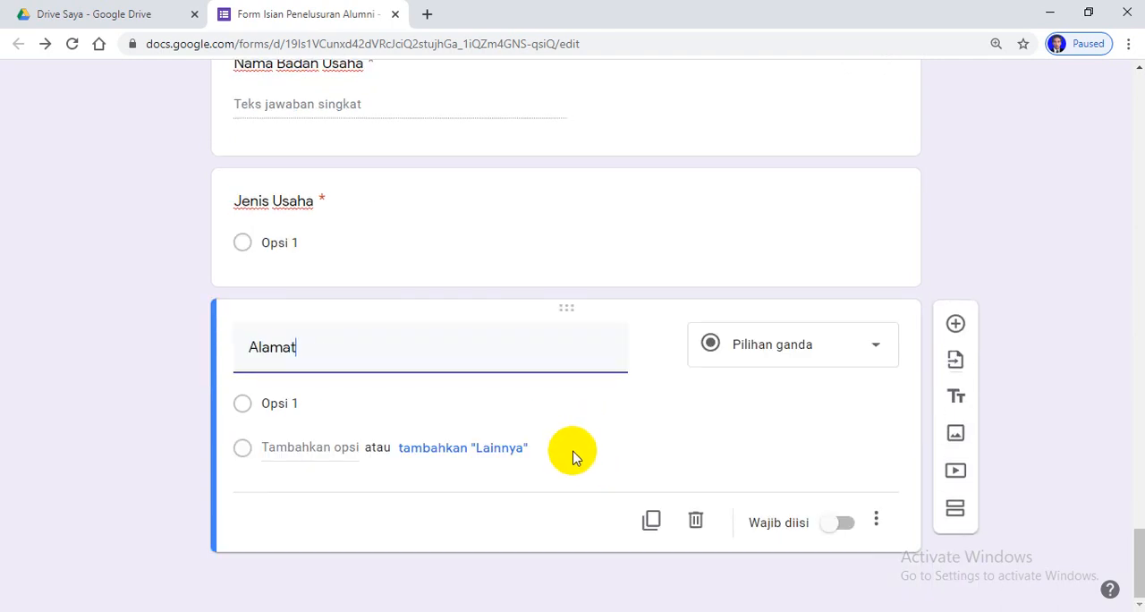
{"action": "type", "text": "Alamat Perusahan"}
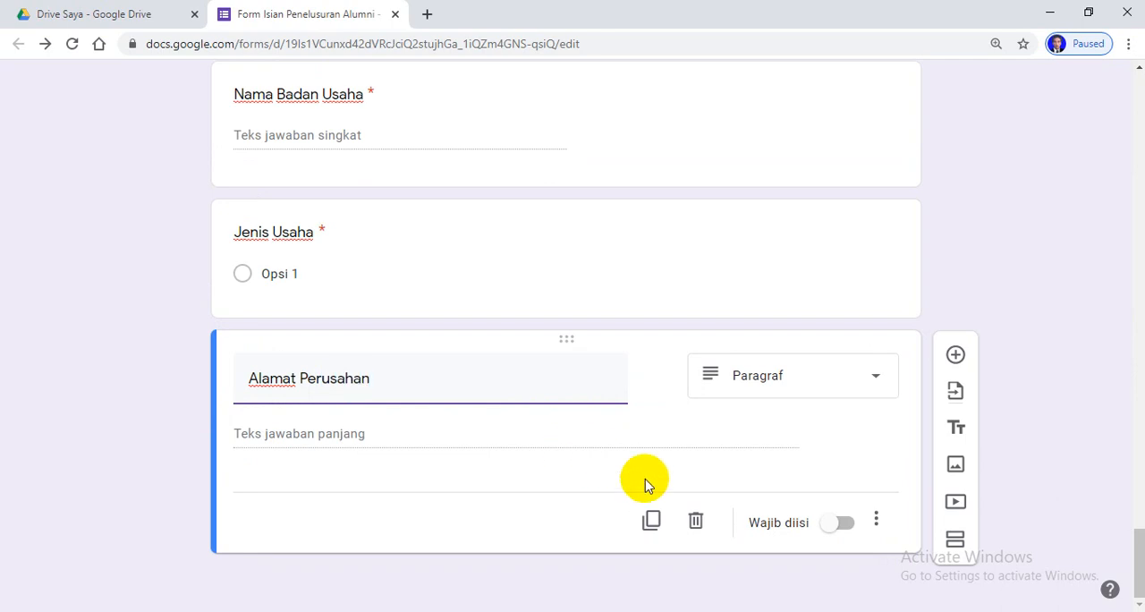
{"action": "left_click", "coordinate": [844, 524]}
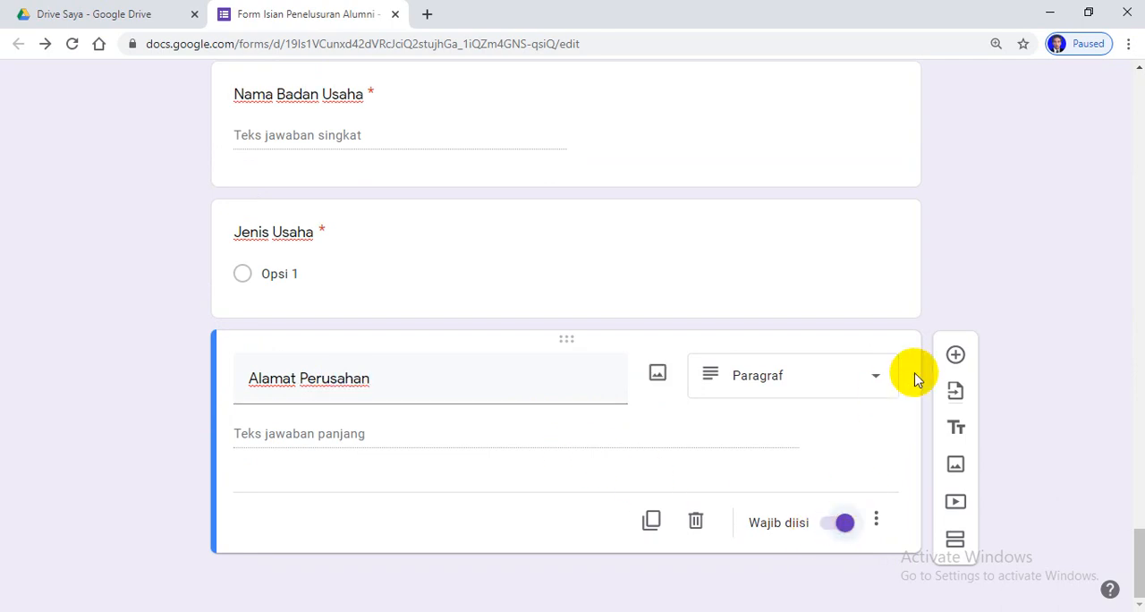
Add a required date question "Tanggal Mulai Usaha" at the end of the "Wirausaha" section
{"action": "left_click", "coordinate": [956, 355]}
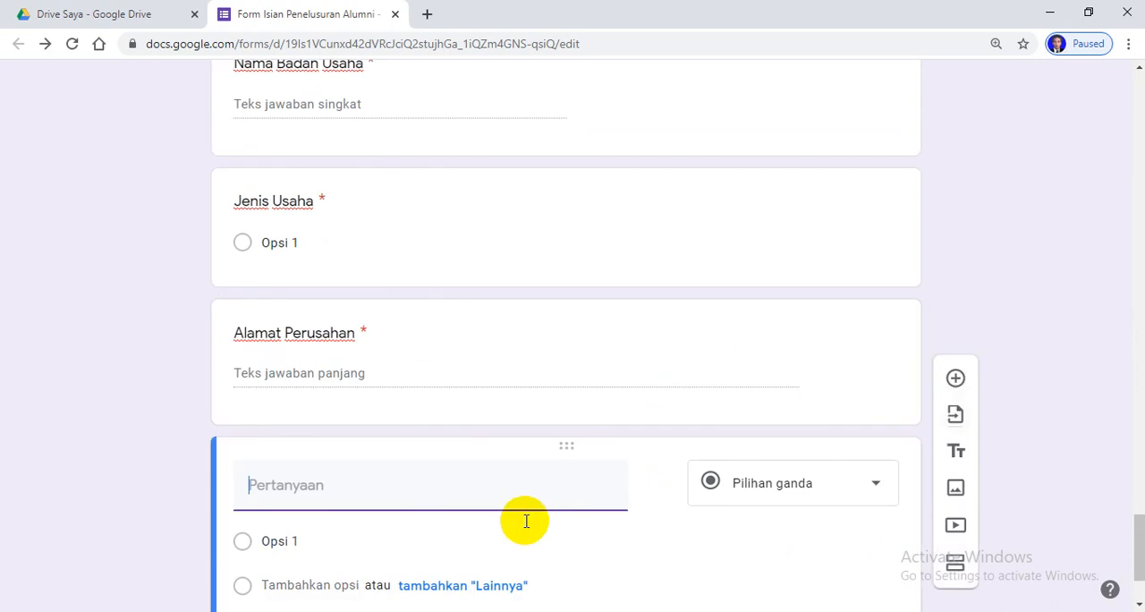
{"action": "scroll", "coordinate": [538, 511], "scroll_direction": "down", "scroll_amount": 1}
{"action": "scroll", "coordinate": [538, 513], "scroll_direction": "up", "scroll_amount": 1}
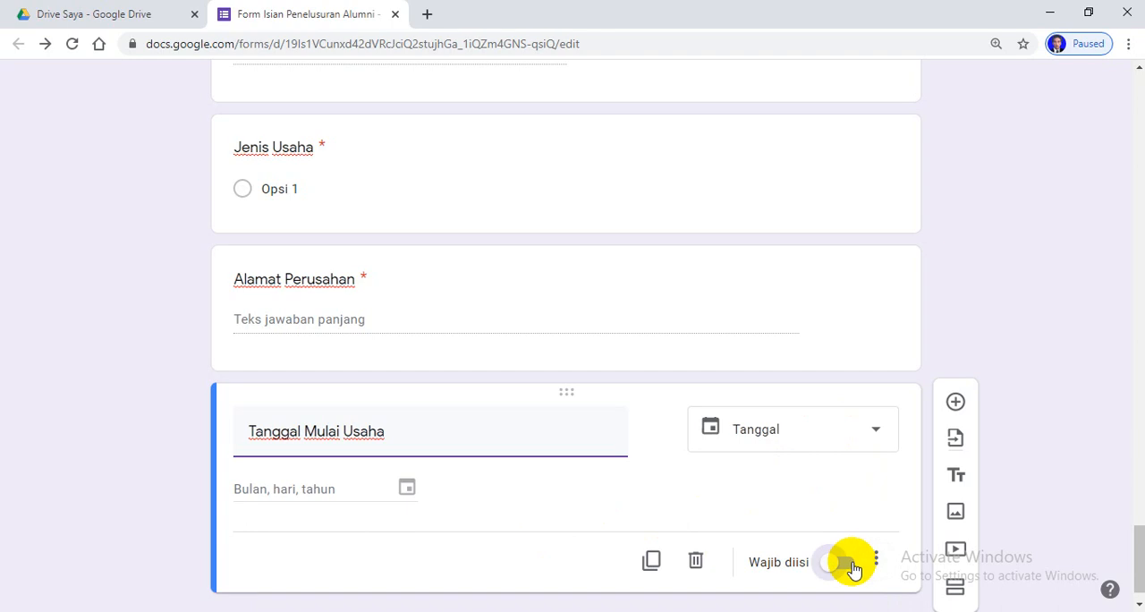
{"action": "left_click", "coordinate": [854, 565]}
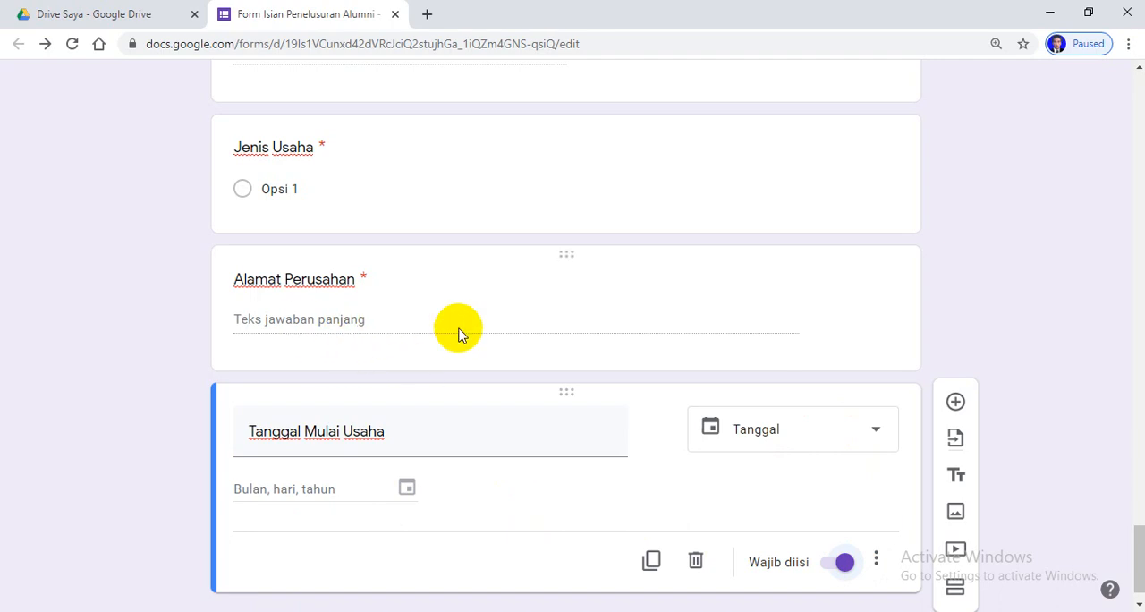
Enable going to a section based on the answer for the Bekerja / Melanjutkan Kuliah / Wirausaha question in section 2
{"action": "scroll", "coordinate": [493, 365], "scroll_direction": "up", "scroll_amount": 2}
{"action": "scroll", "coordinate": [492, 363], "scroll_direction": "down", "scroll_amount": 2}
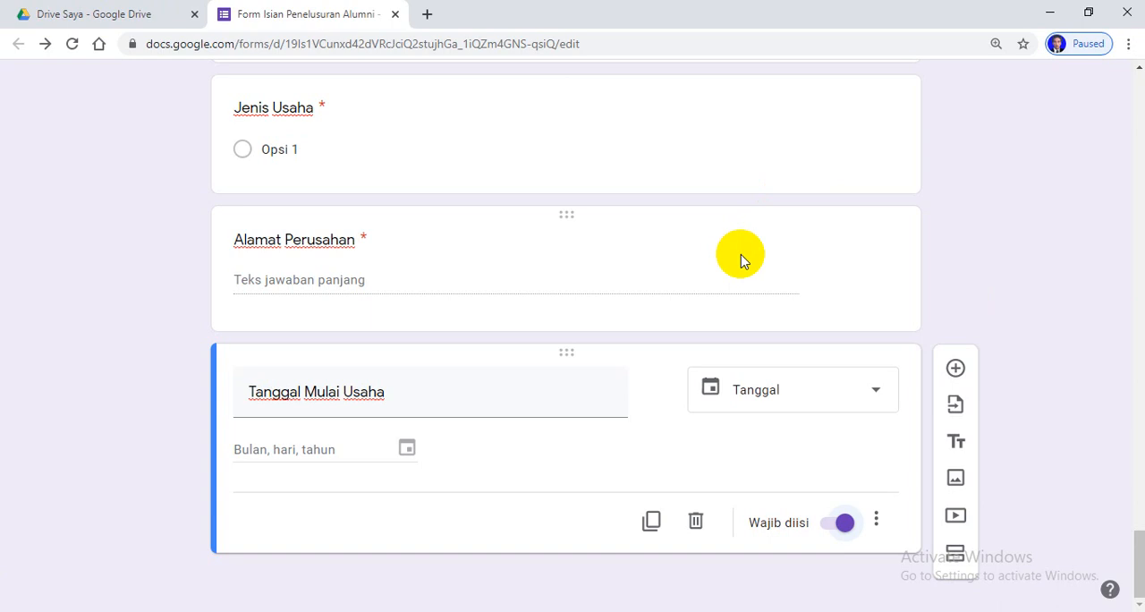
{"action": "scroll", "coordinate": [738, 259], "scroll_direction": "up", "scroll_amount": 15}
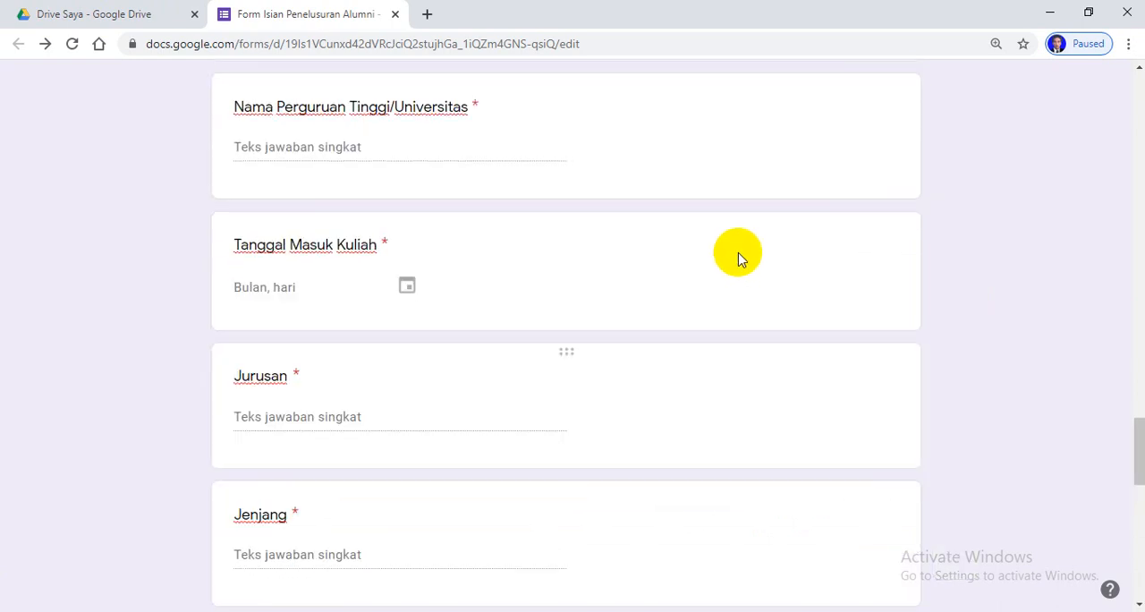
{"action": "scroll", "coordinate": [738, 253], "scroll_direction": "up", "scroll_amount": 7}
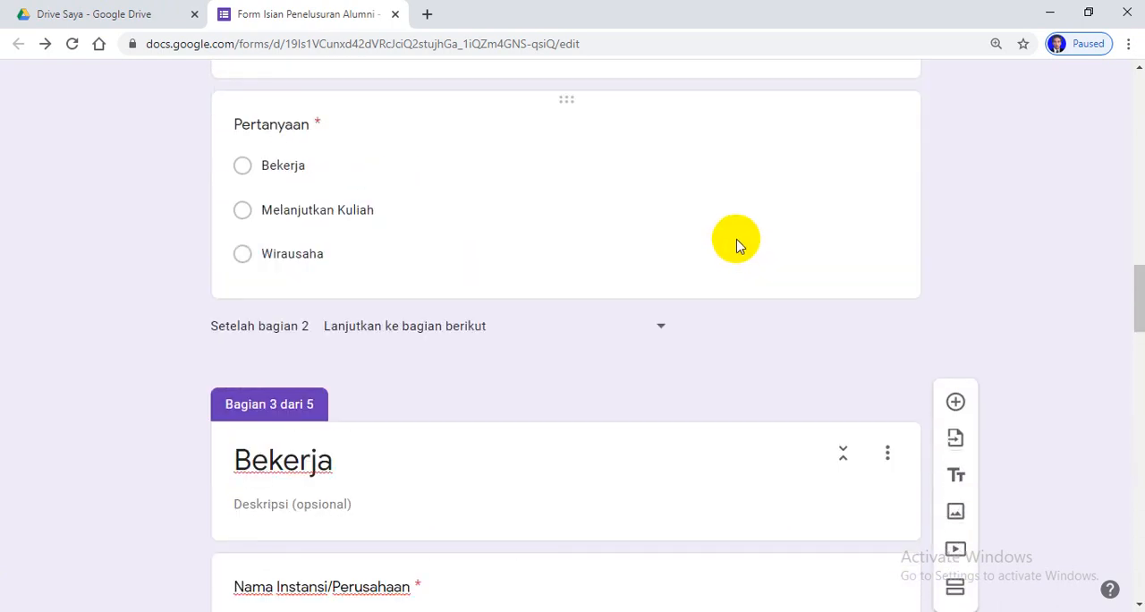
{"action": "scroll", "coordinate": [626, 191], "scroll_direction": "up", "scroll_amount": 3}
{"action": "scroll", "coordinate": [676, 224], "scroll_direction": "down", "scroll_amount": 1}
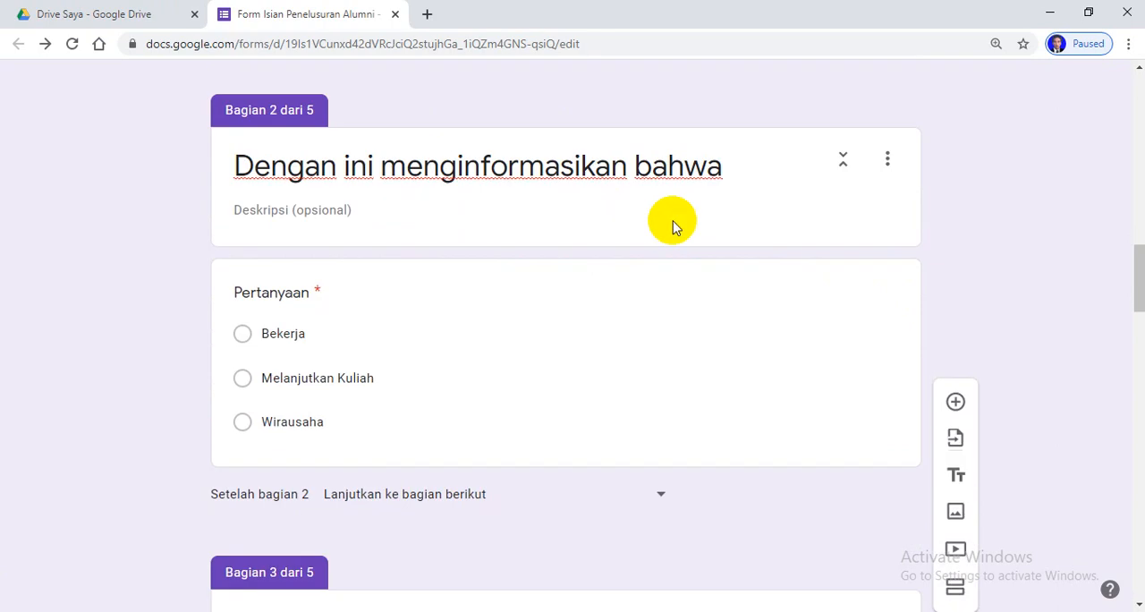
{"action": "left_click", "coordinate": [609, 363]}
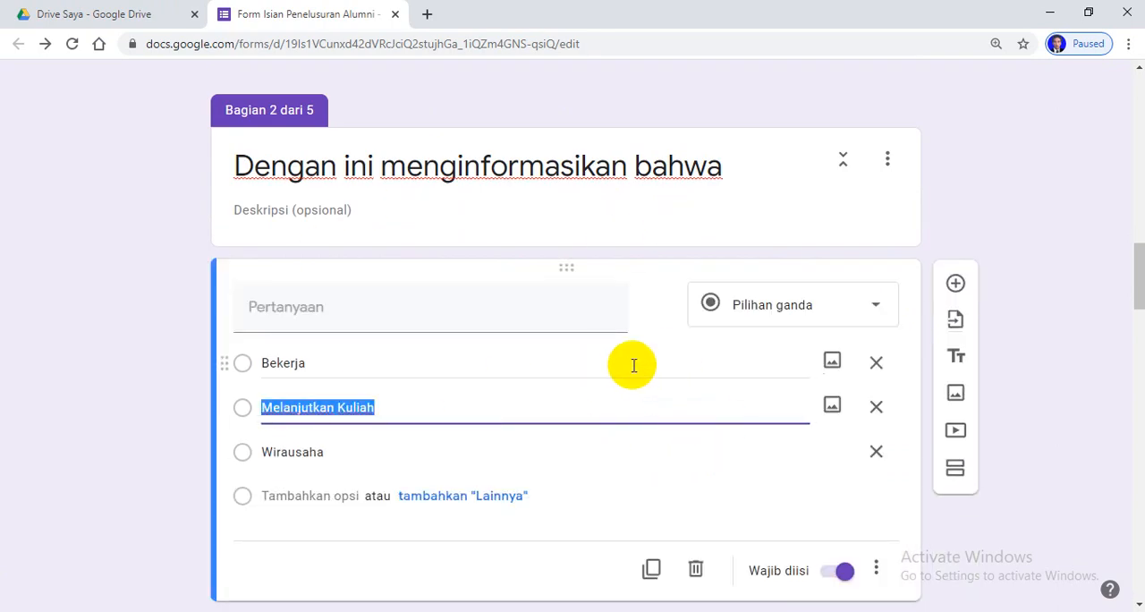
{"action": "left_click", "coordinate": [633, 365]}
{"action": "scroll", "coordinate": [695, 415], "scroll_direction": "down", "scroll_amount": 4}
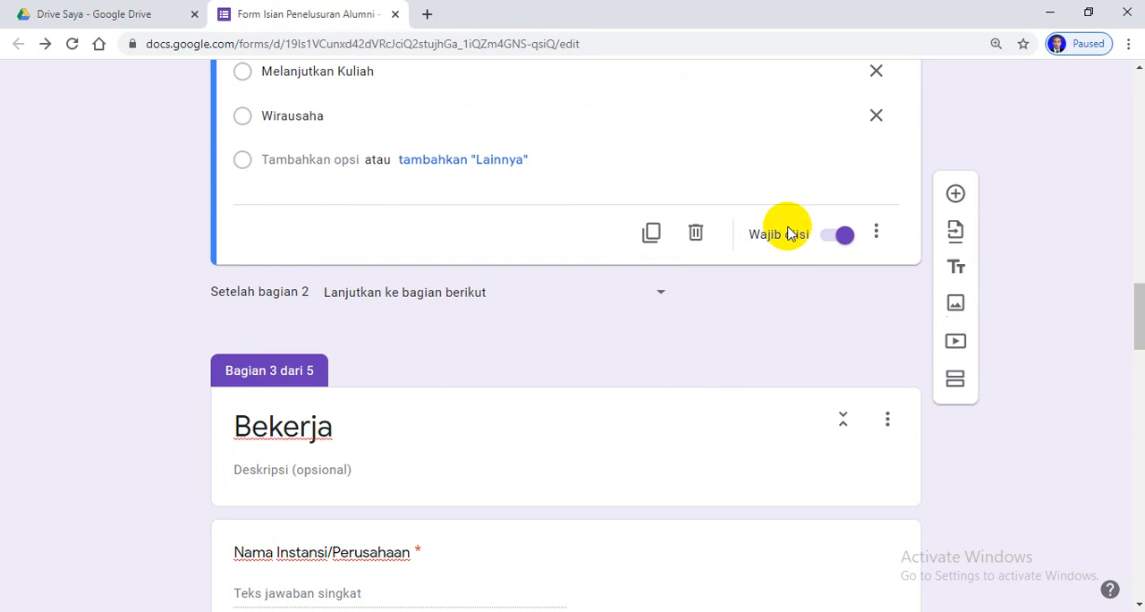
{"action": "scroll", "coordinate": [639, 312], "scroll_direction": "up", "scroll_amount": 1}
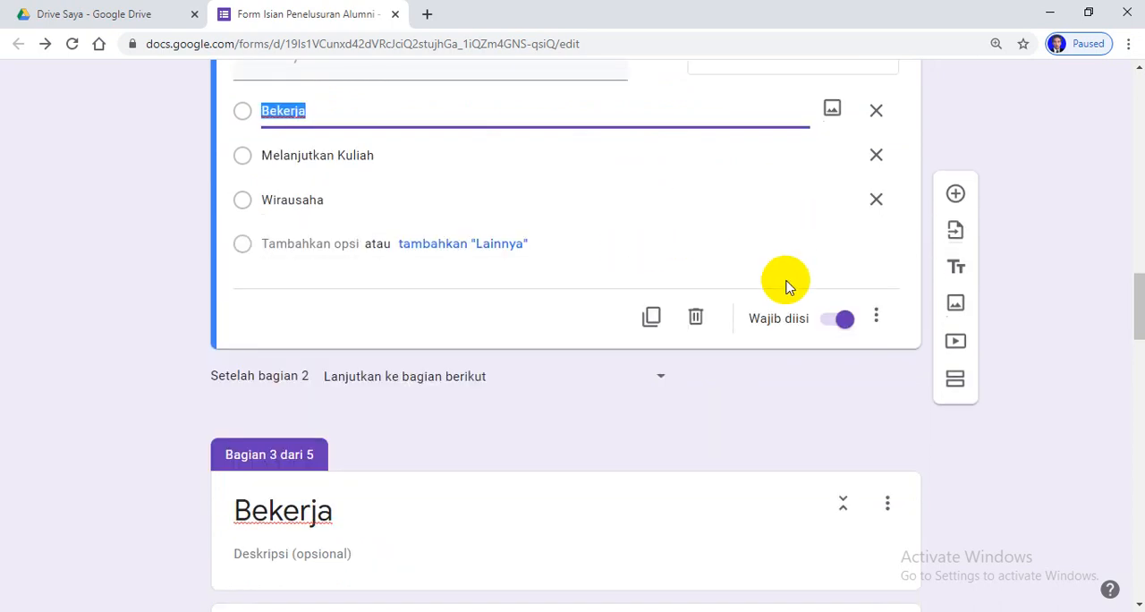
{"action": "left_click", "coordinate": [878, 320]}
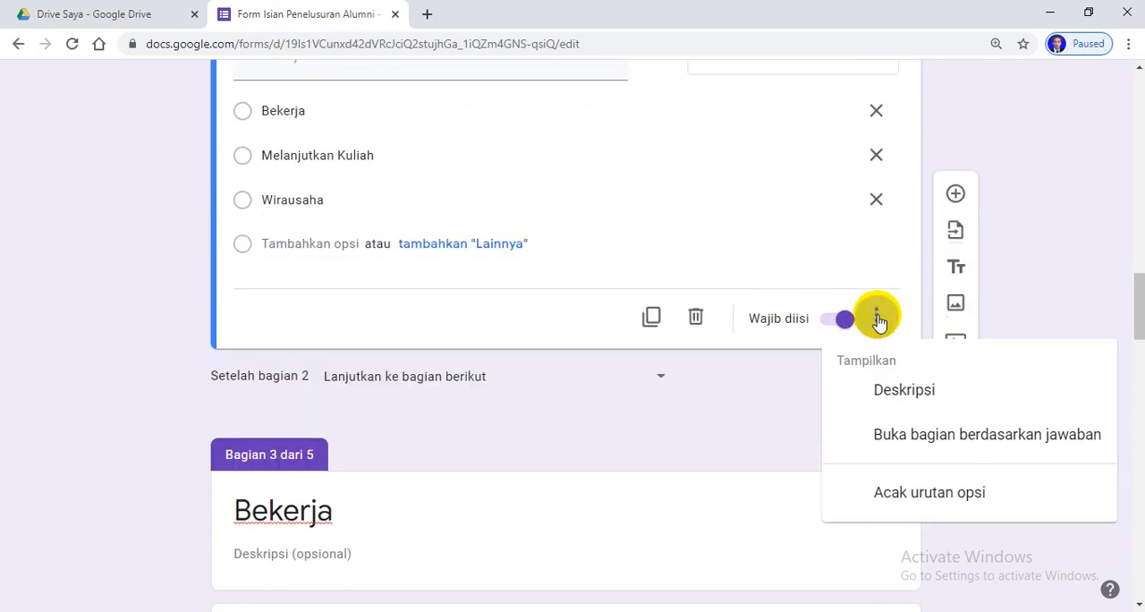
{"action": "left_click", "coordinate": [925, 436]}
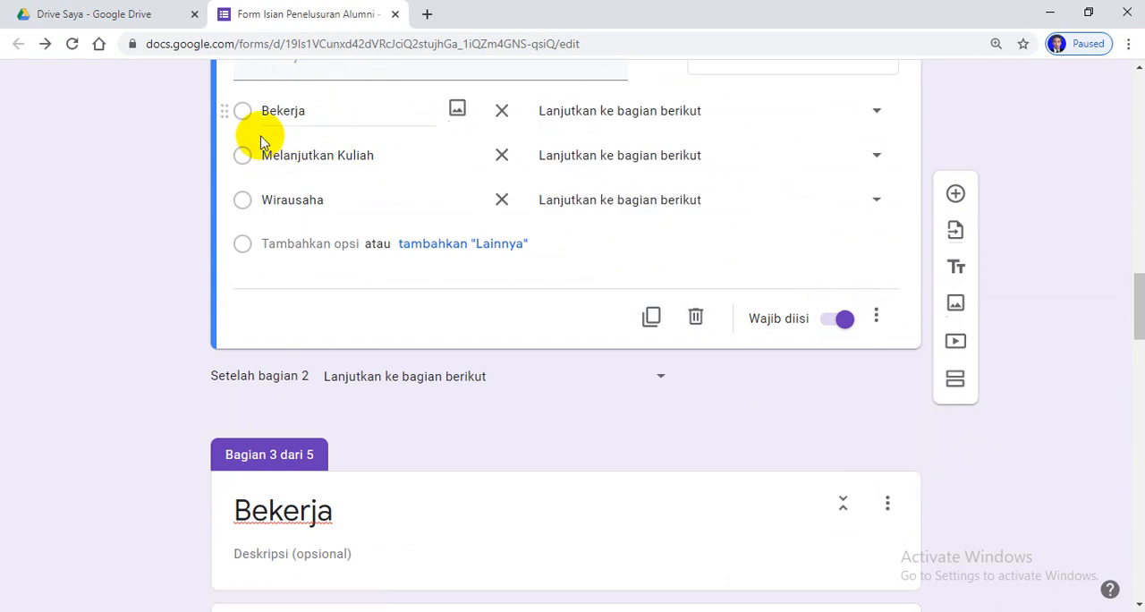
Route the option "Bekerja" to section 3, "Melanjutkan Kuliah" to section 4 and "Wirausaha" to section 5
{"action": "left_click", "coordinate": [877, 111]}
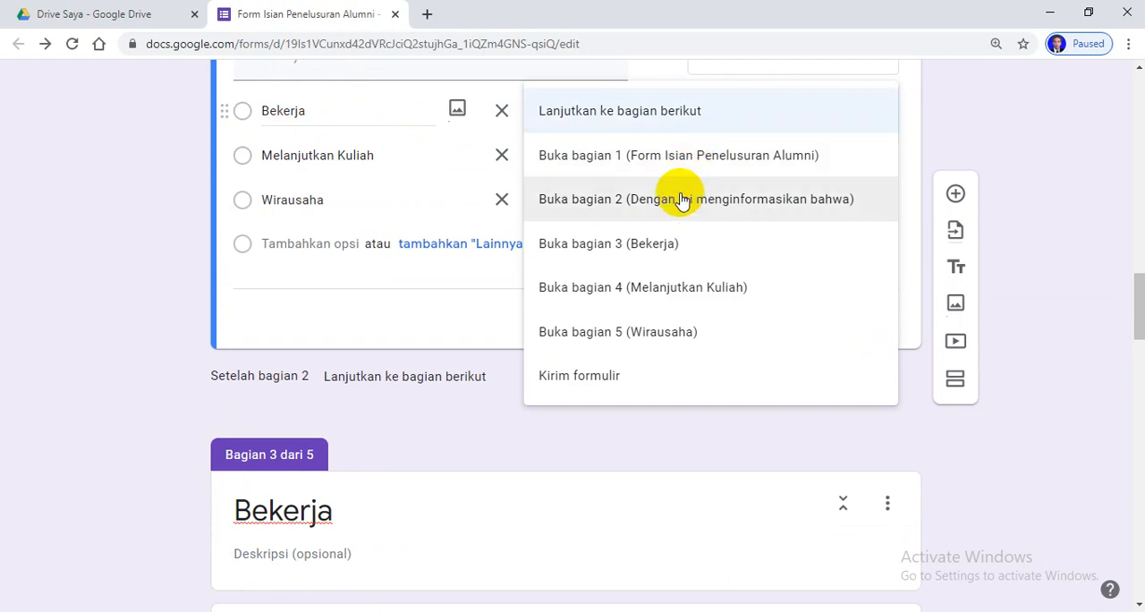
{"action": "left_click", "coordinate": [688, 243]}
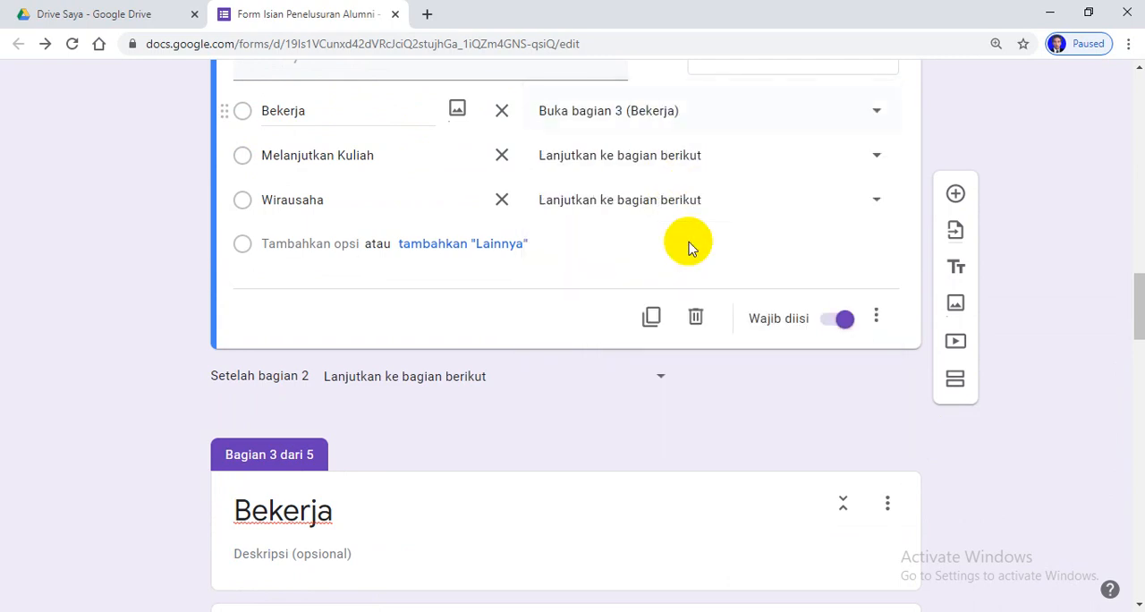
{"action": "left_click", "coordinate": [689, 155]}
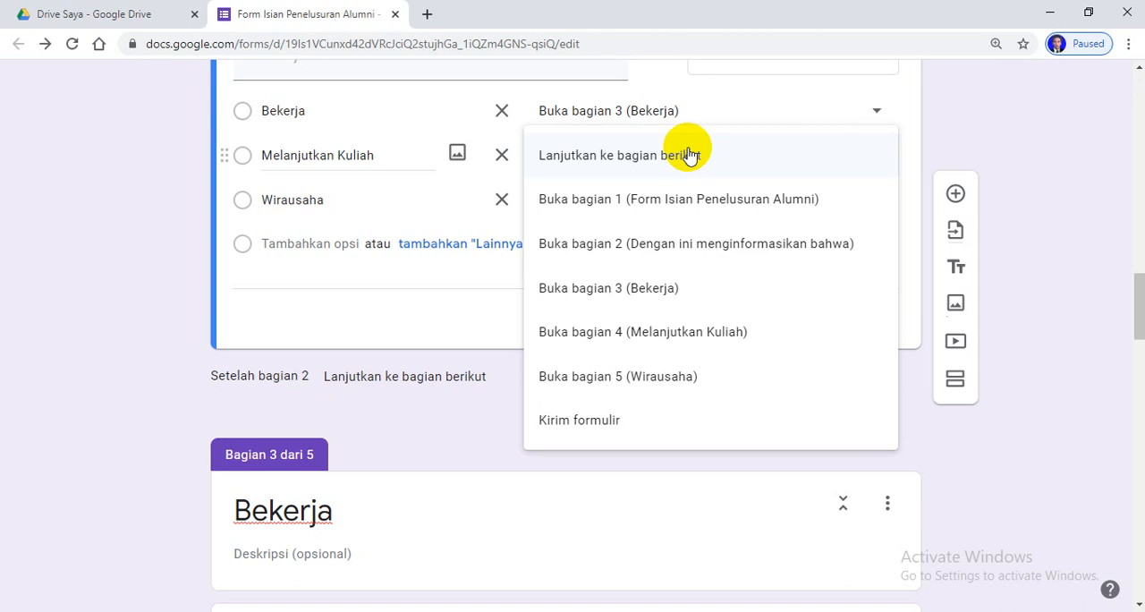
{"action": "left_click", "coordinate": [653, 331]}
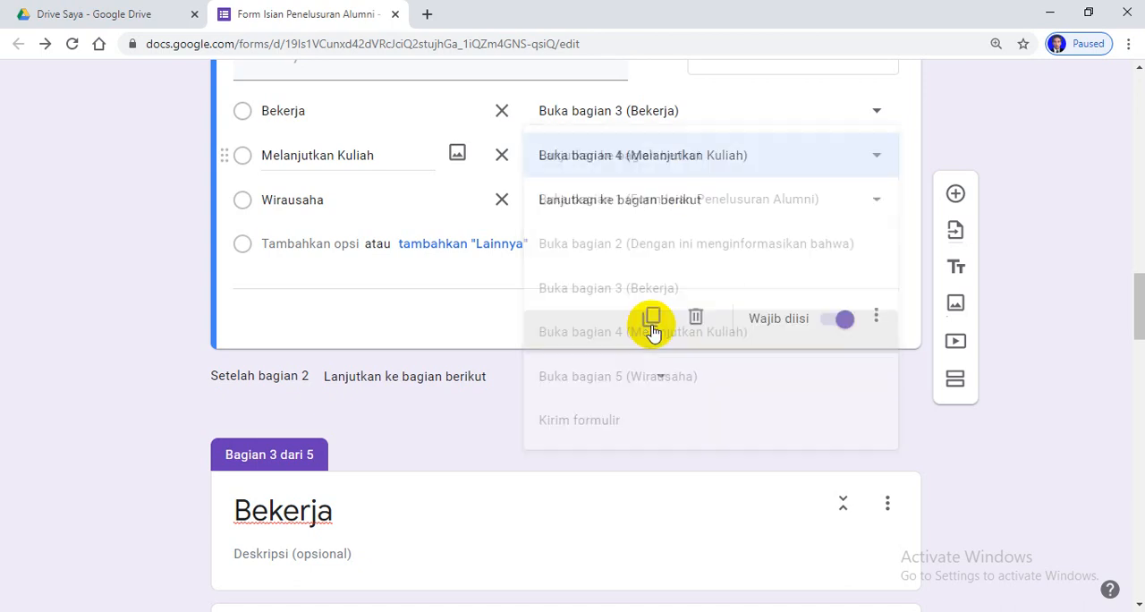
{"action": "left_click", "coordinate": [687, 200]}
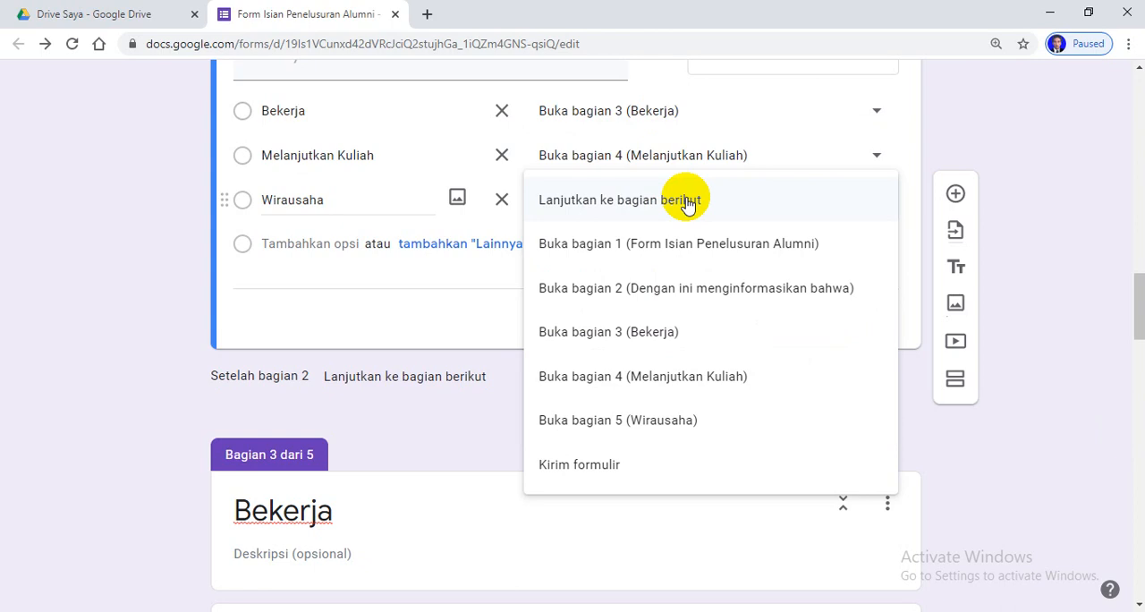
{"action": "left_click", "coordinate": [659, 425]}
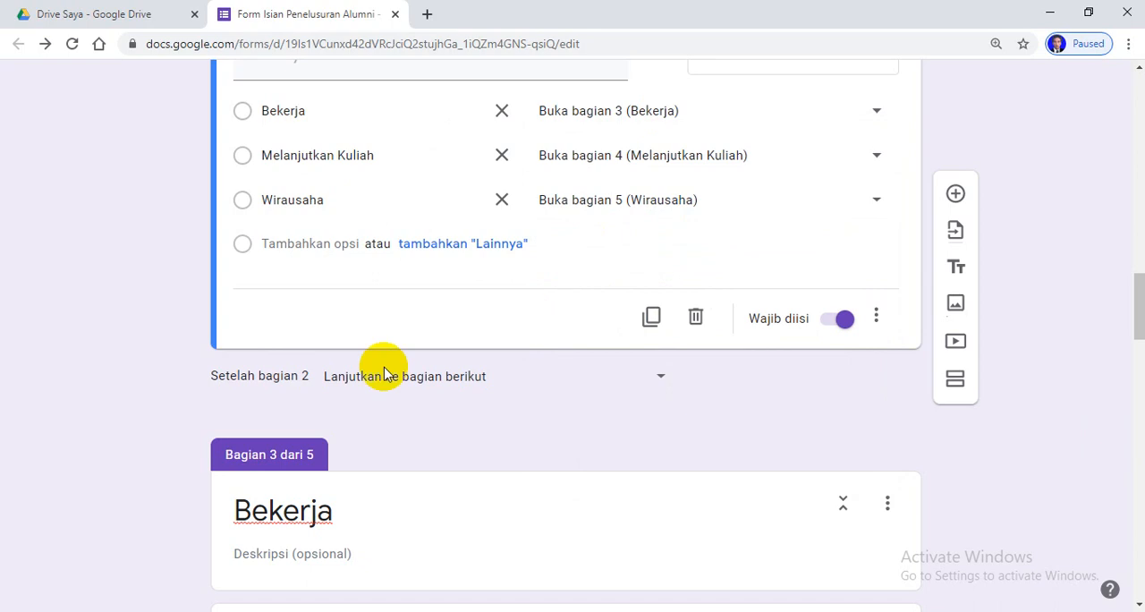
Set the form to be submitted ("Kirim formulir") after section 3, "Bekerja"
{"action": "scroll", "coordinate": [578, 487], "scroll_direction": "down", "scroll_amount": 2}
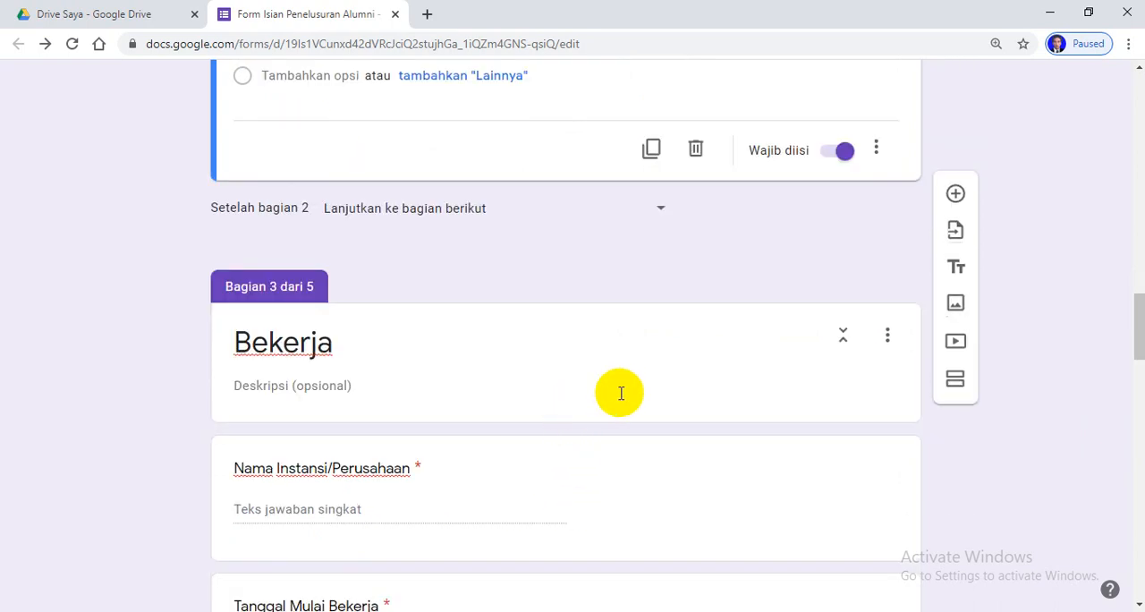
{"action": "scroll", "coordinate": [659, 380], "scroll_direction": "down", "scroll_amount": 5}
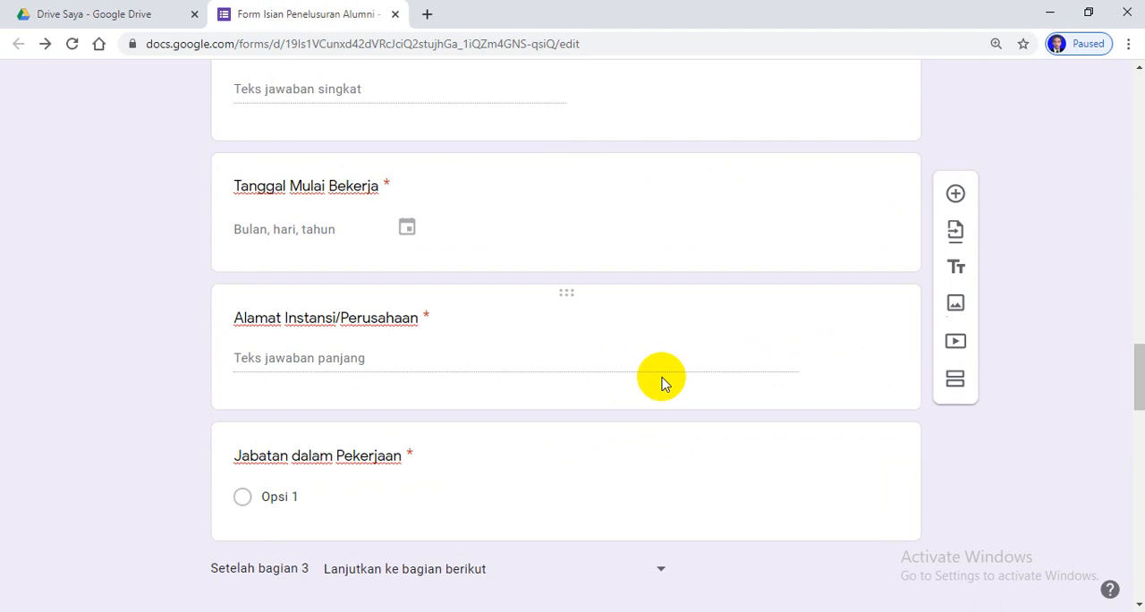
{"action": "scroll", "coordinate": [663, 379], "scroll_direction": "down", "scroll_amount": 4}
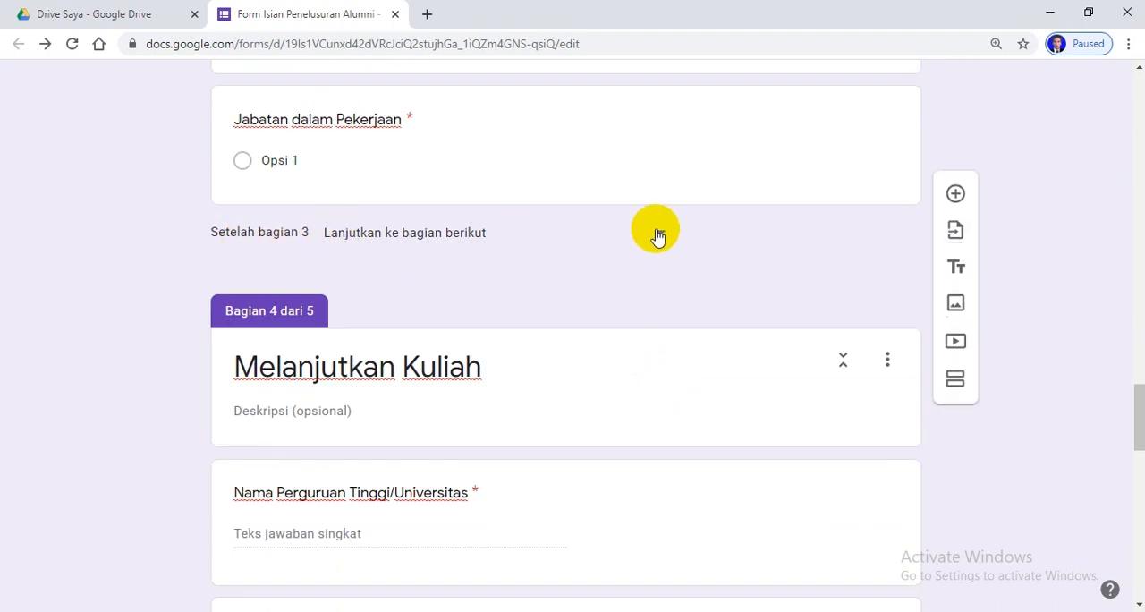
{"action": "scroll", "coordinate": [666, 234], "scroll_direction": "up", "scroll_amount": 6}
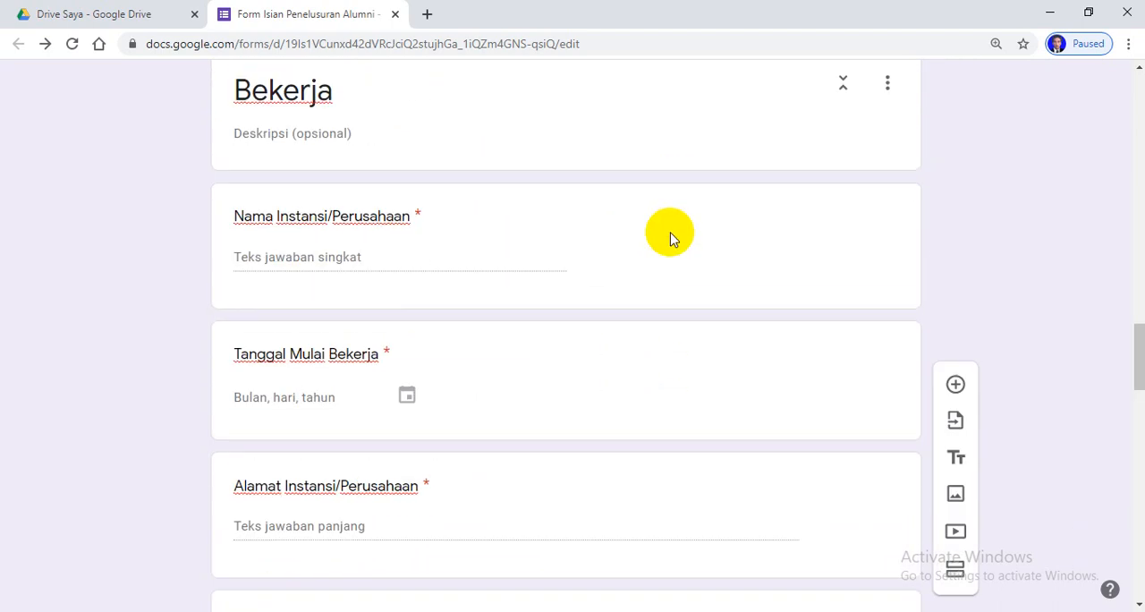
{"action": "scroll", "coordinate": [673, 234], "scroll_direction": "down", "scroll_amount": 5}
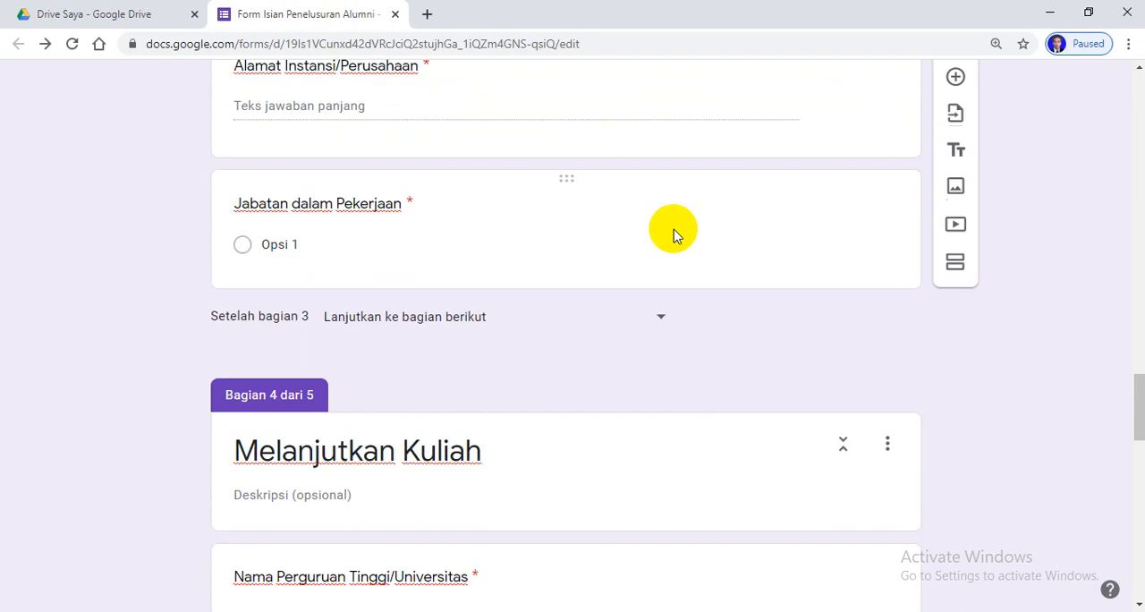
{"action": "left_click", "coordinate": [664, 318]}
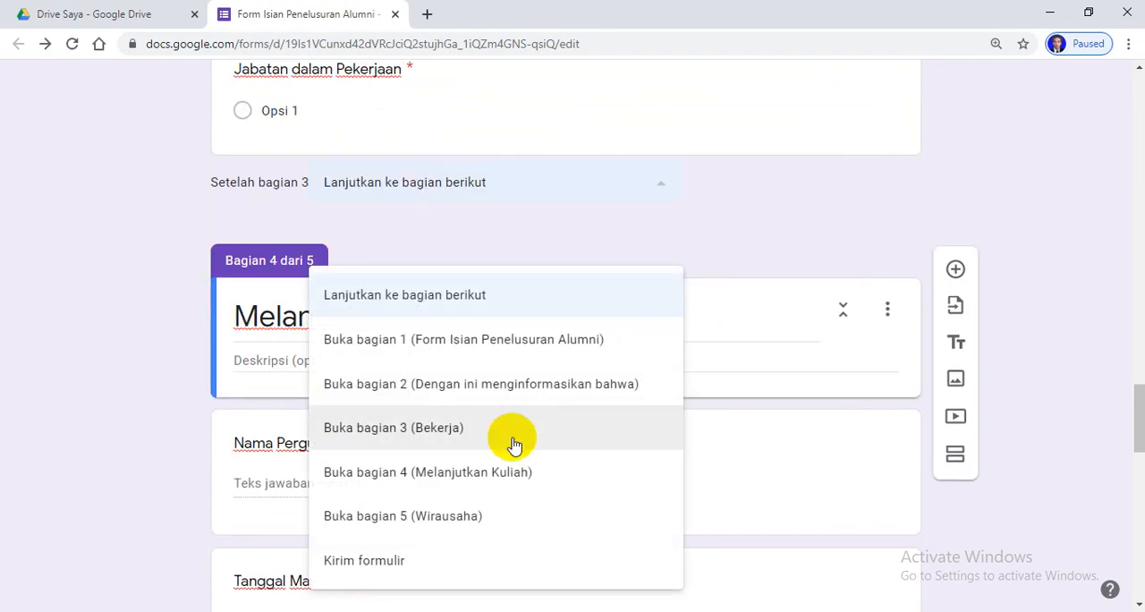
{"action": "left_click", "coordinate": [390, 563]}
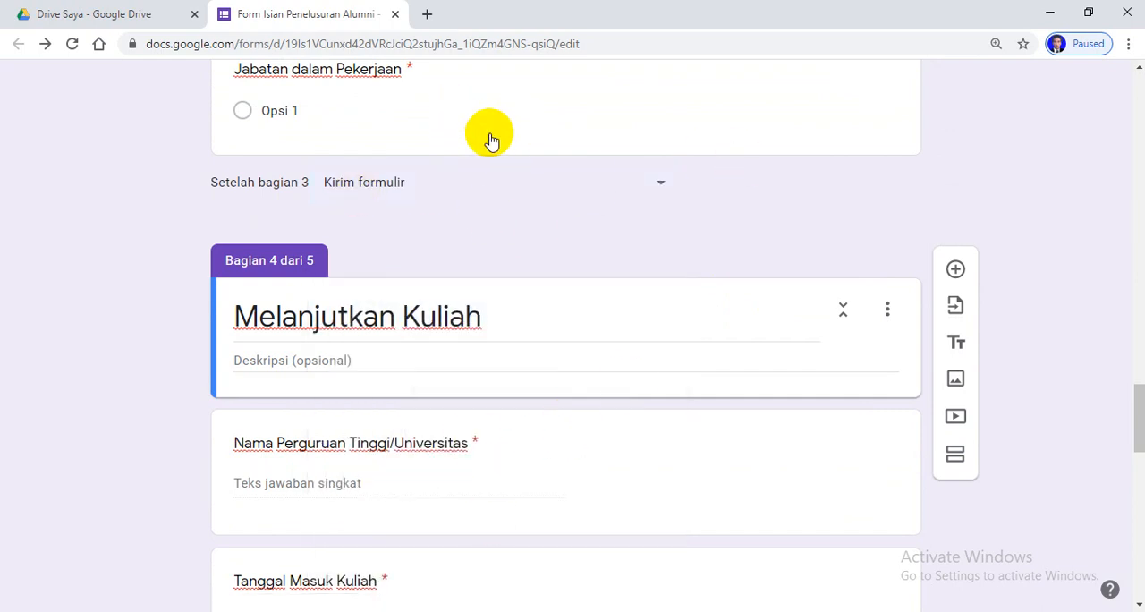
Set the form to be submitted ("Kirim formulir") after section 4, "Melanjutkan Kuliah"
{"action": "scroll", "coordinate": [527, 174], "scroll_direction": "down", "scroll_amount": 6}
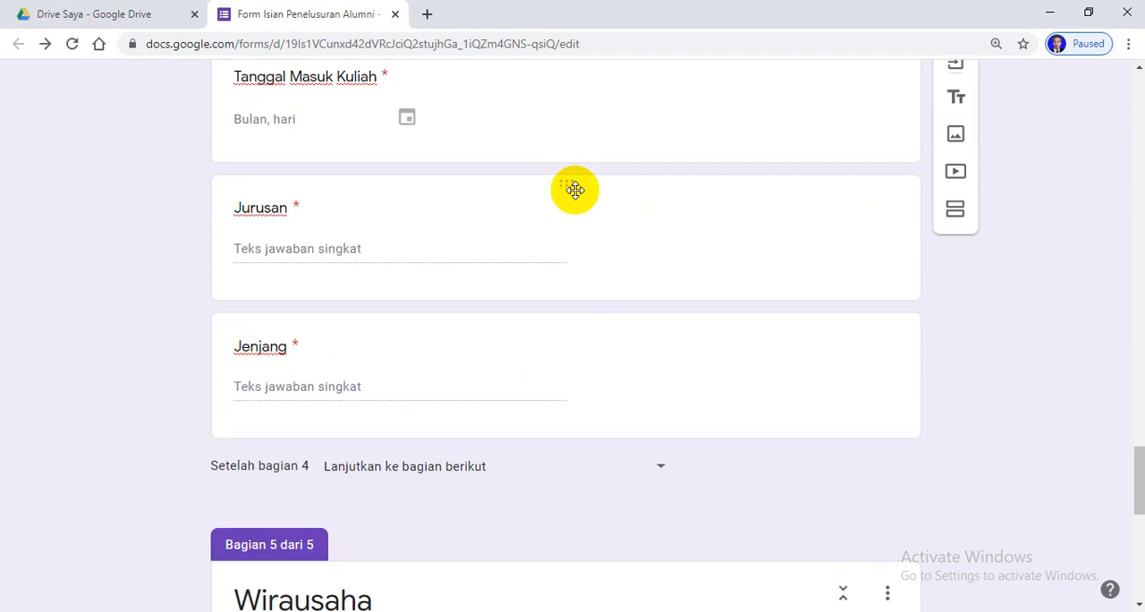
{"action": "scroll", "coordinate": [575, 189], "scroll_direction": "down", "scroll_amount": 4}
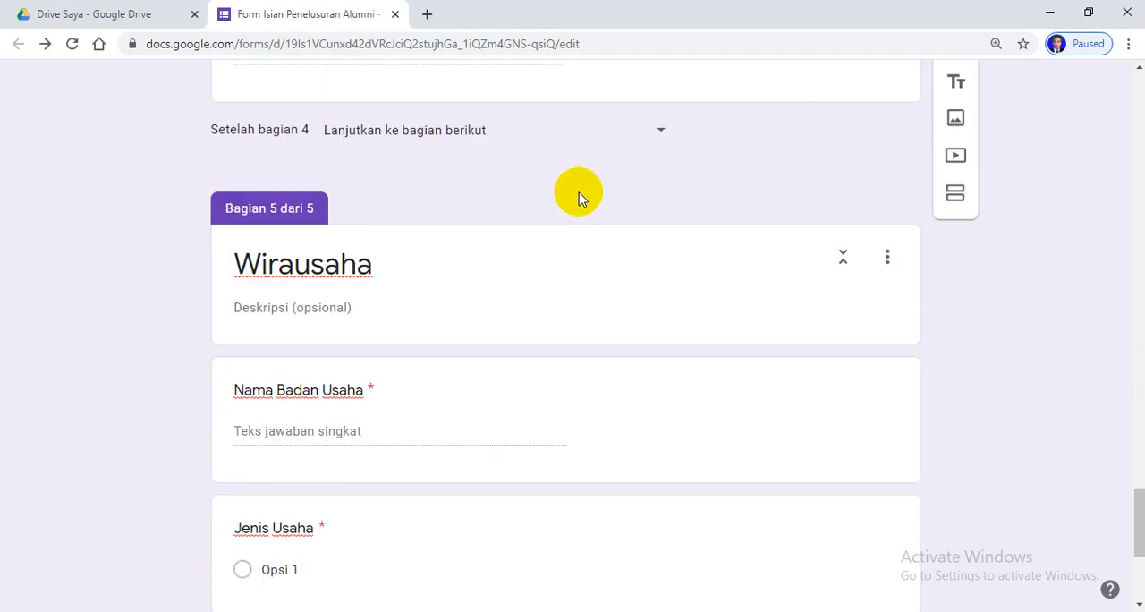
{"action": "left_click", "coordinate": [661, 131]}
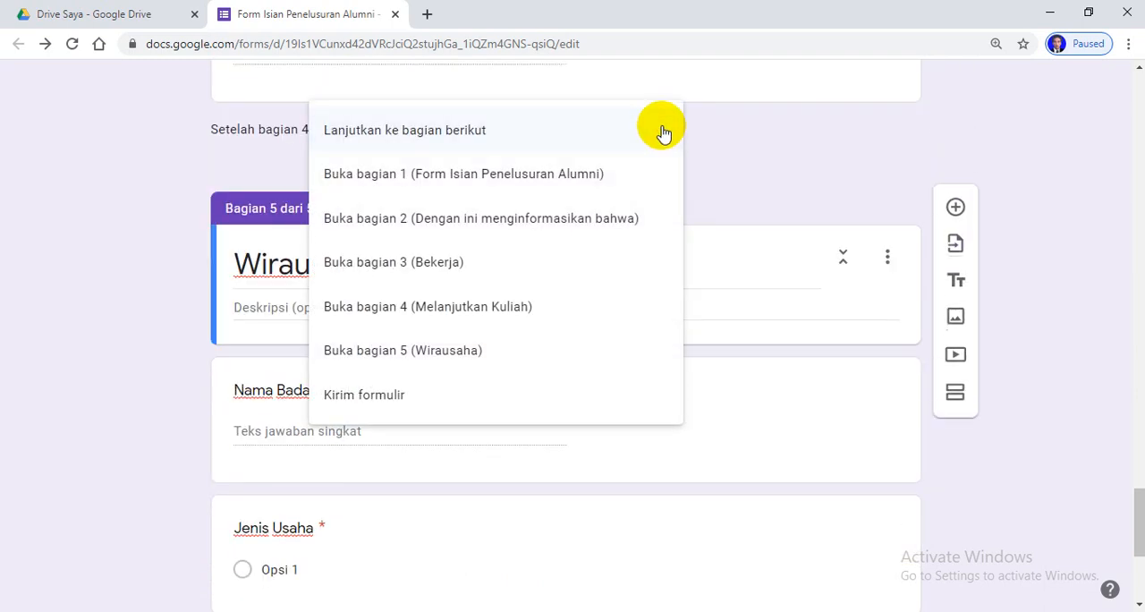
{"action": "left_click", "coordinate": [384, 400]}
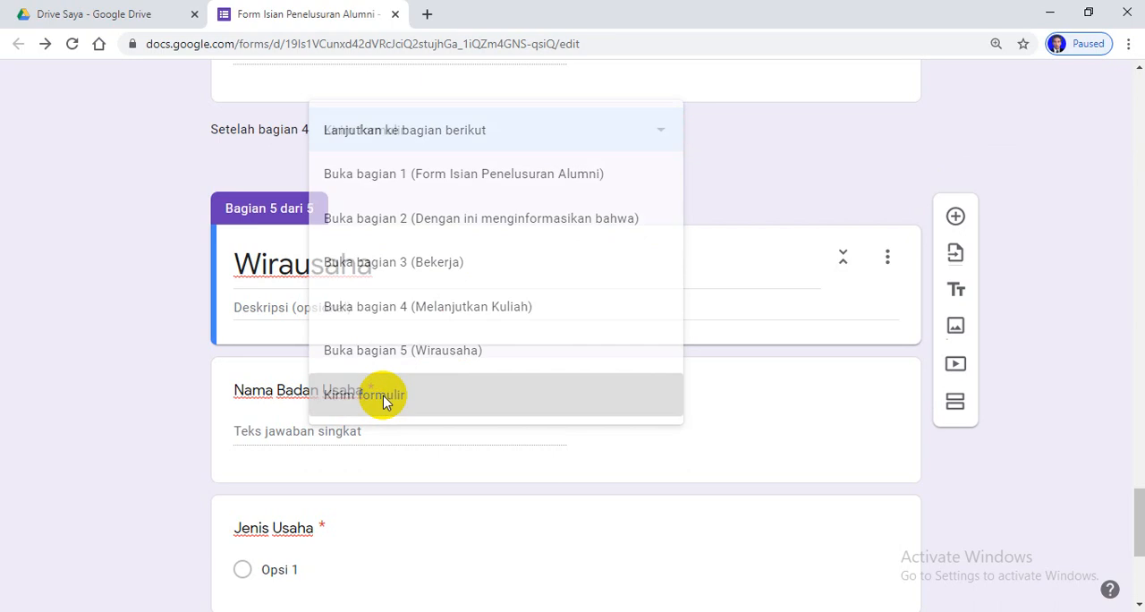
{"action": "scroll", "coordinate": [537, 295], "scroll_direction": "down", "scroll_amount": 4}
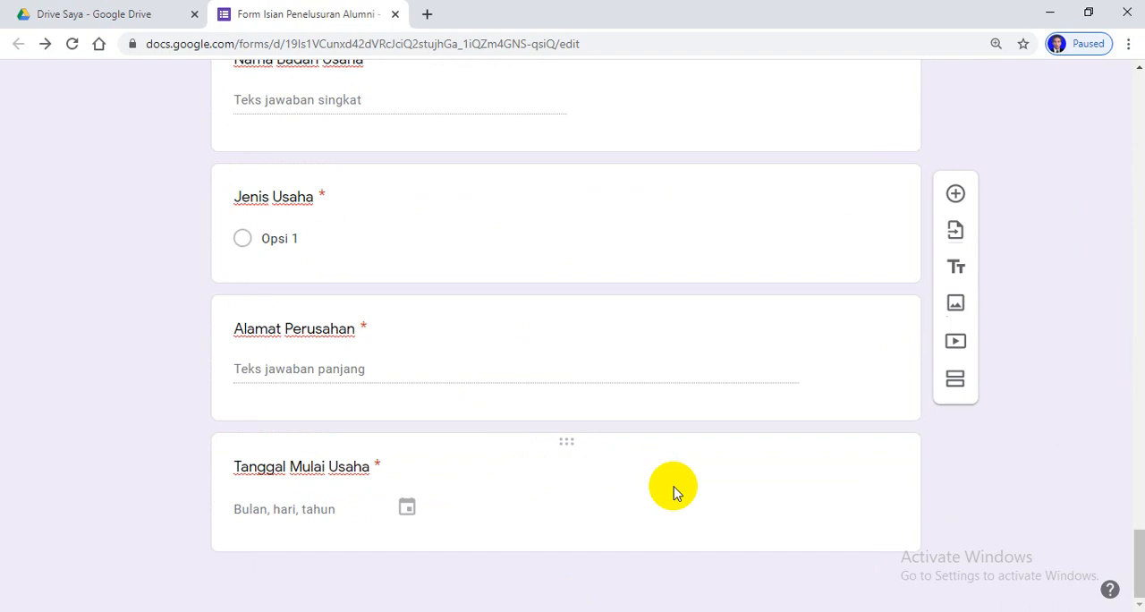
Open the respondent preview of the form and look through its first section
{"action": "scroll", "coordinate": [675, 492], "scroll_direction": "up", "scroll_amount": 20}
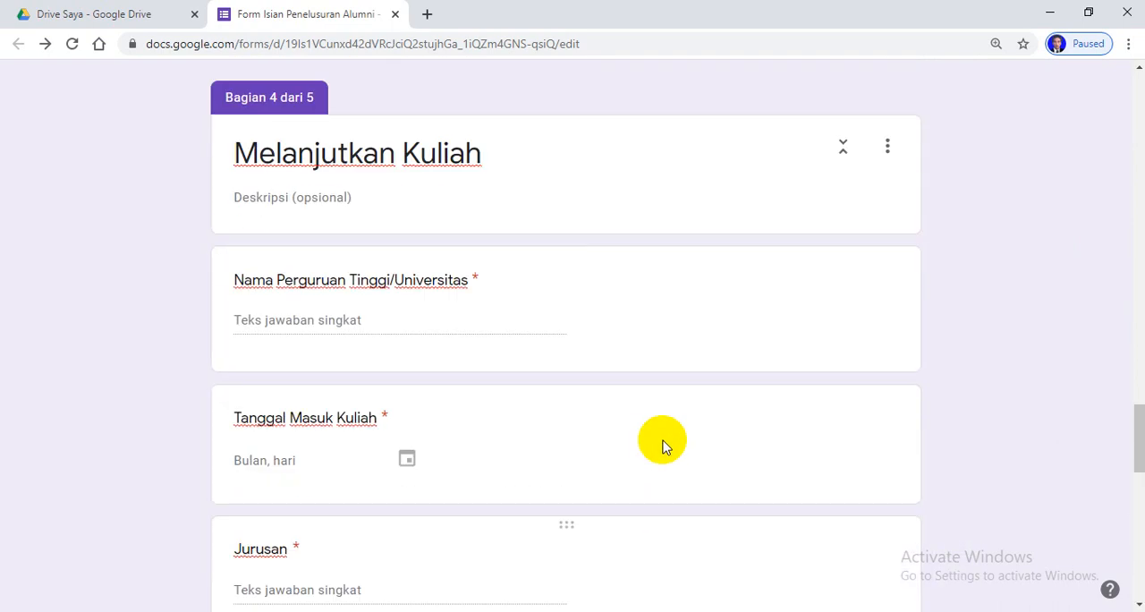
{"action": "scroll", "coordinate": [655, 403], "scroll_direction": "up", "scroll_amount": 20}
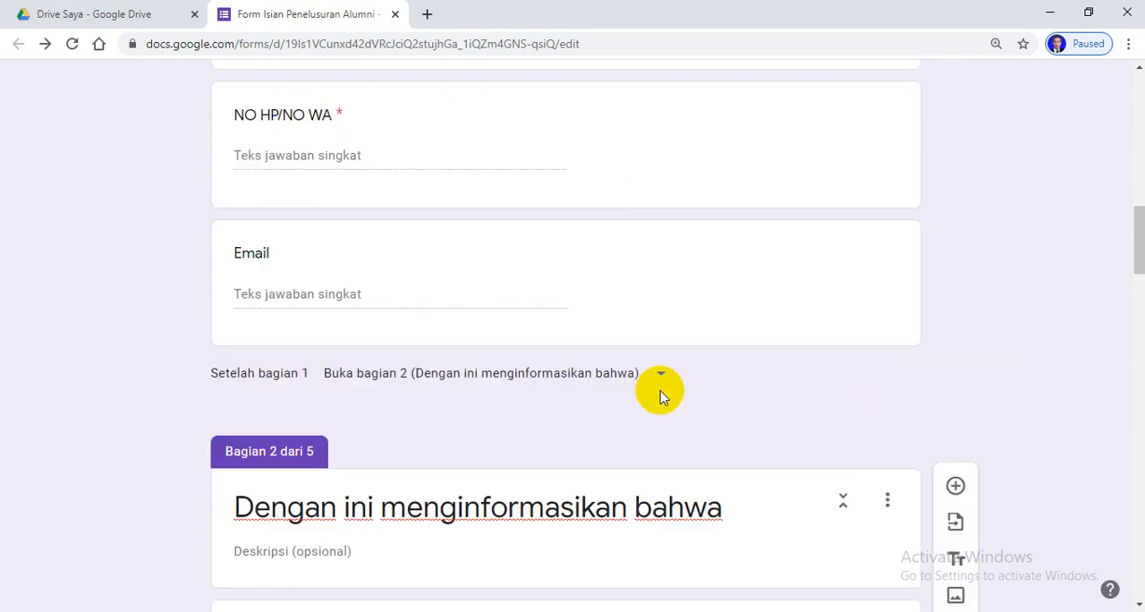
{"action": "scroll", "coordinate": [666, 382], "scroll_direction": "up", "scroll_amount": 3}
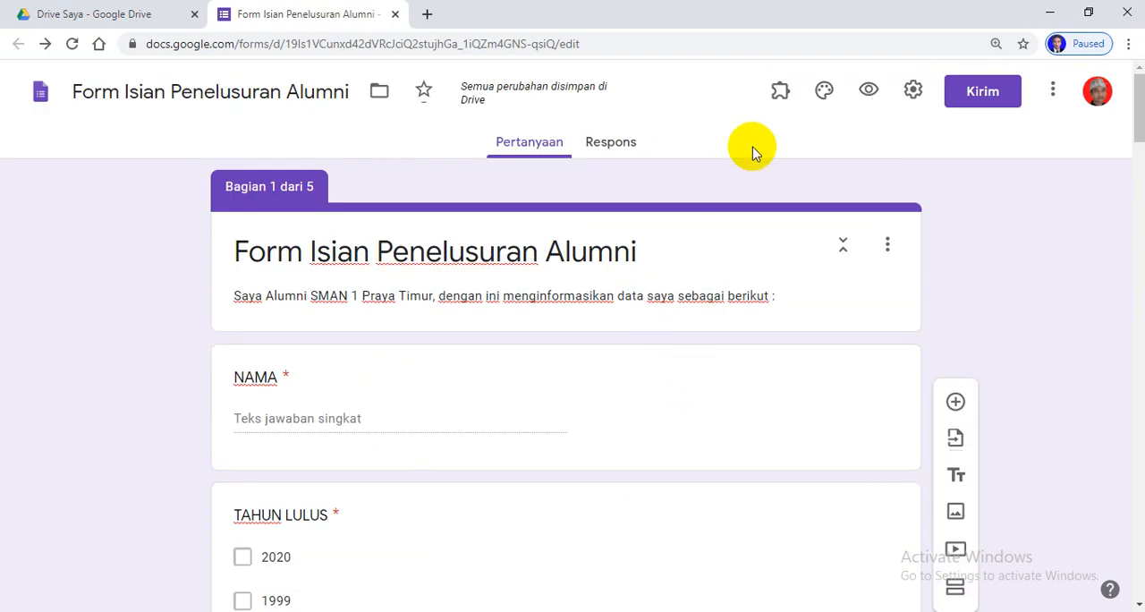
{"action": "left_click", "coordinate": [869, 92]}
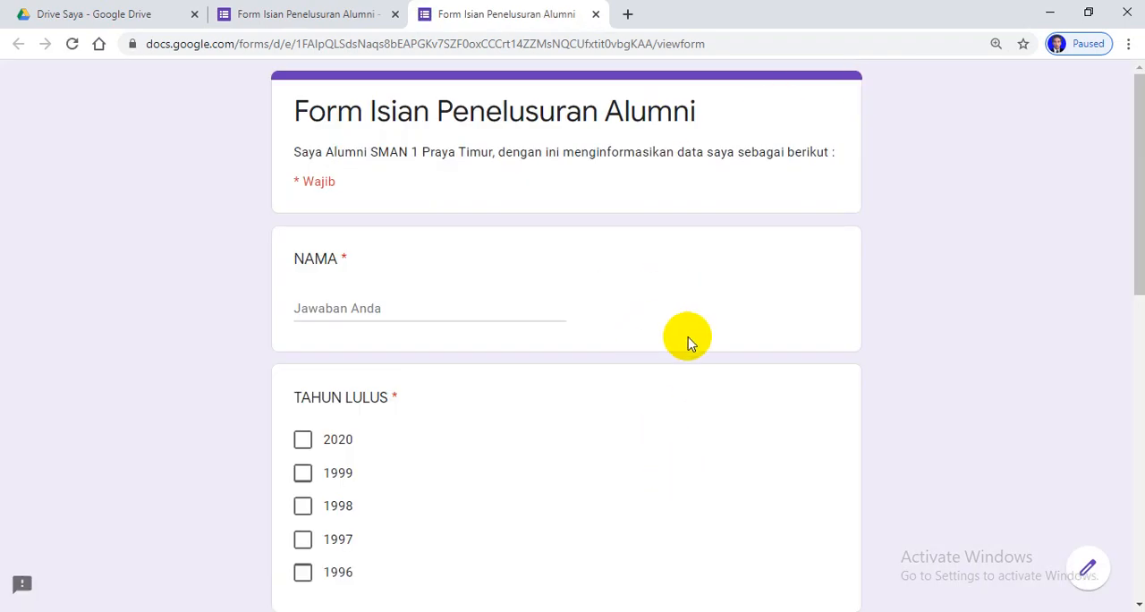
{"action": "scroll", "coordinate": [688, 343], "scroll_direction": "down", "scroll_amount": 9}
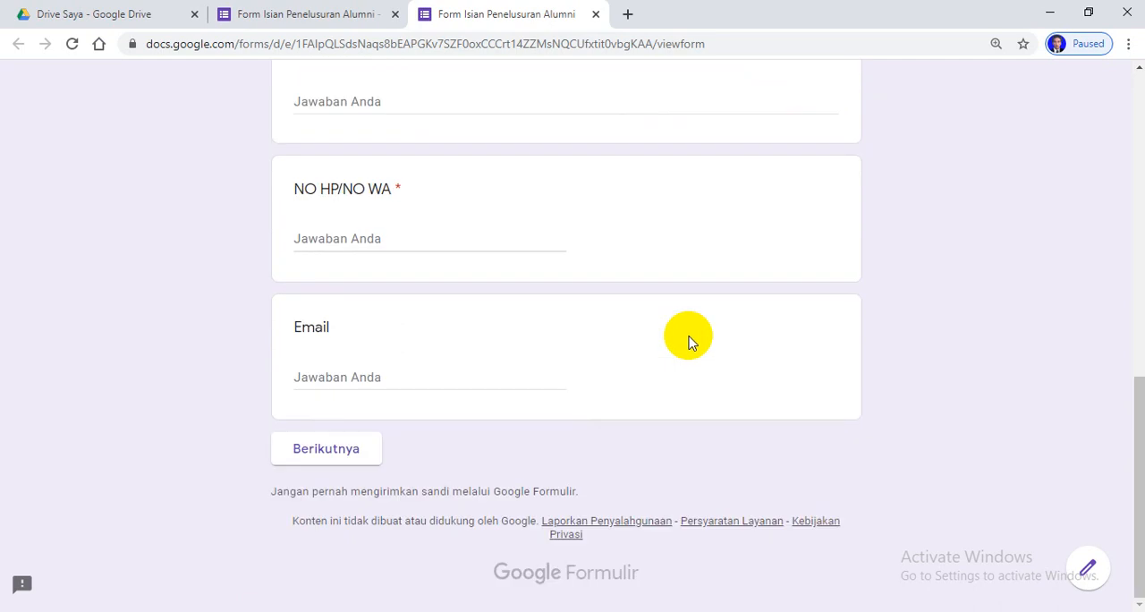
{"action": "scroll", "coordinate": [696, 345], "scroll_direction": "up", "scroll_amount": 7}
{"action": "scroll", "coordinate": [696, 345], "scroll_direction": "up", "scroll_amount": 2}
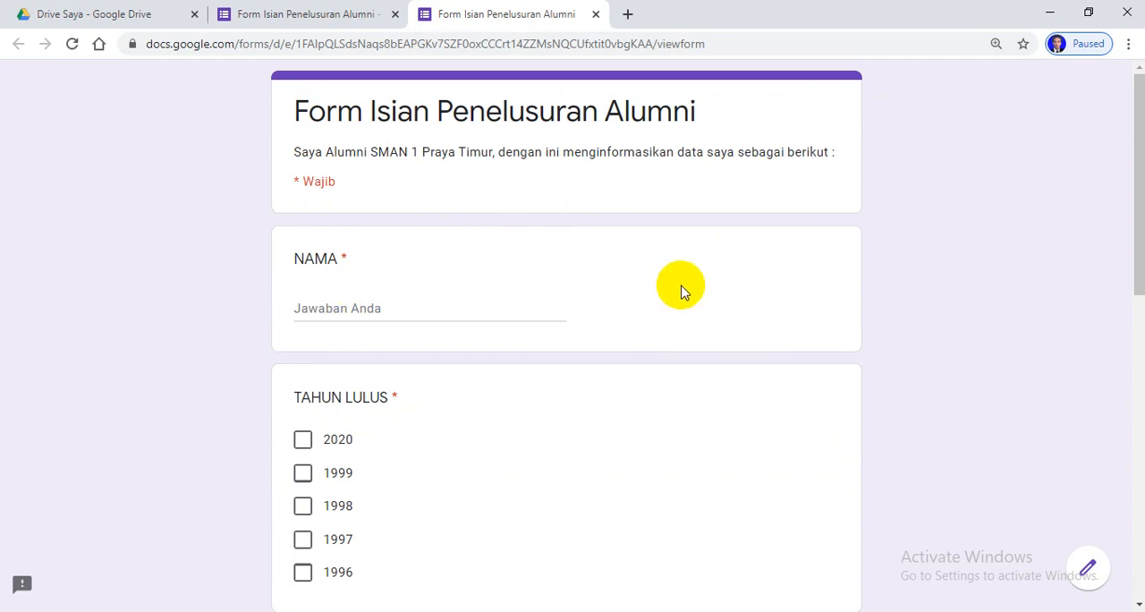
Fill in the alumnus's name, tick 2020 for TAHUN LULUS and choose "IIS (ILMU-ILMU SOSIAL)" for JURUSAN
{"action": "left_click", "coordinate": [441, 308]}
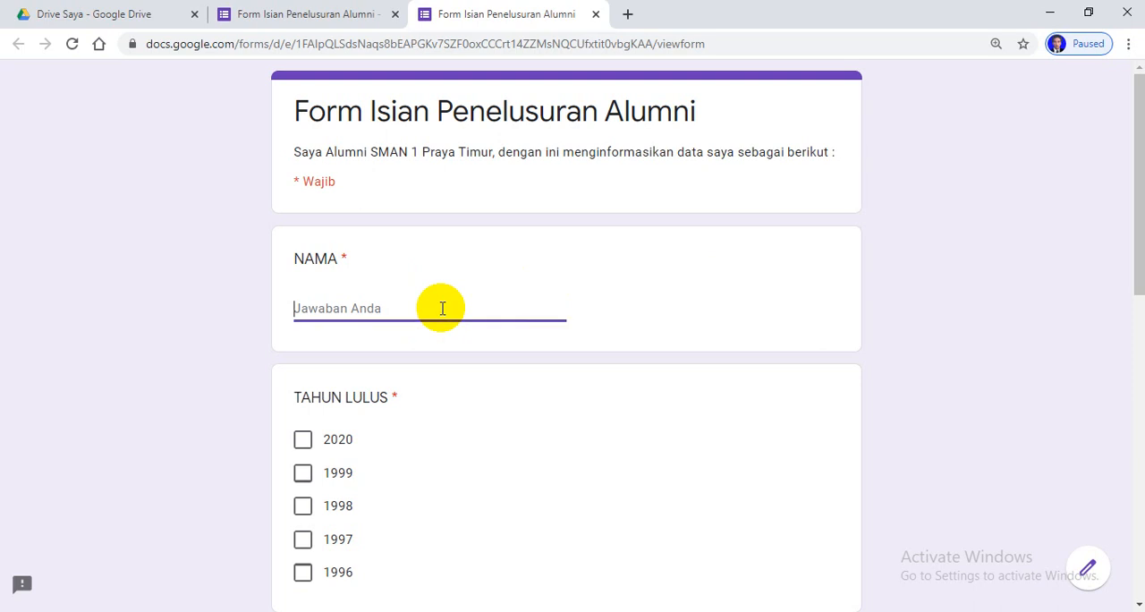
{"action": "type", "text": "Masturiadi"}
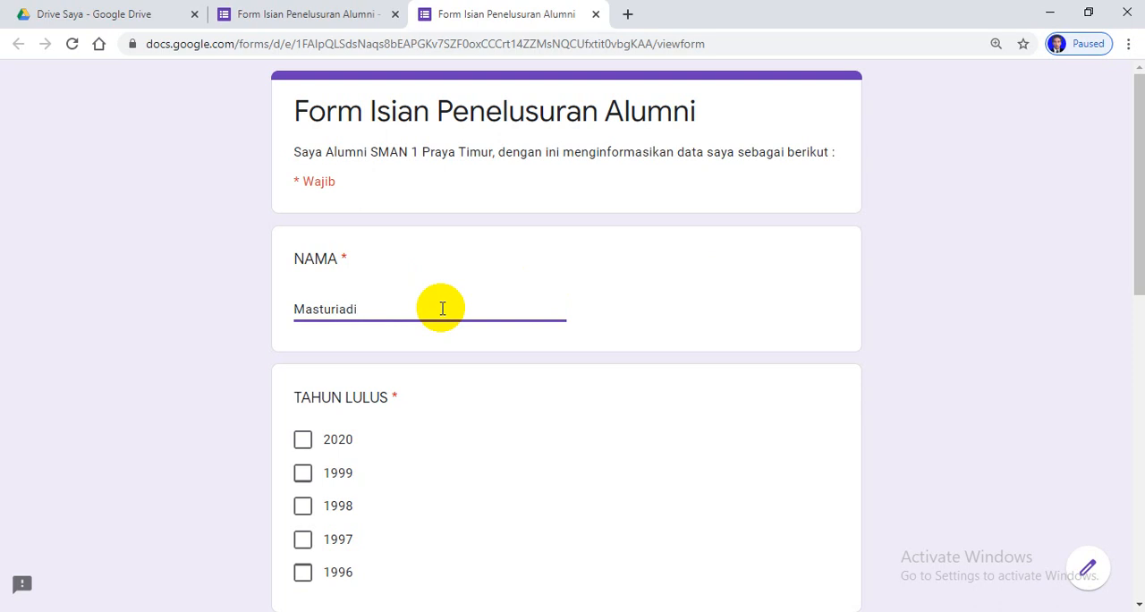
{"action": "left_click", "coordinate": [303, 441]}
{"action": "scroll", "coordinate": [494, 455], "scroll_direction": "down", "scroll_amount": 3}
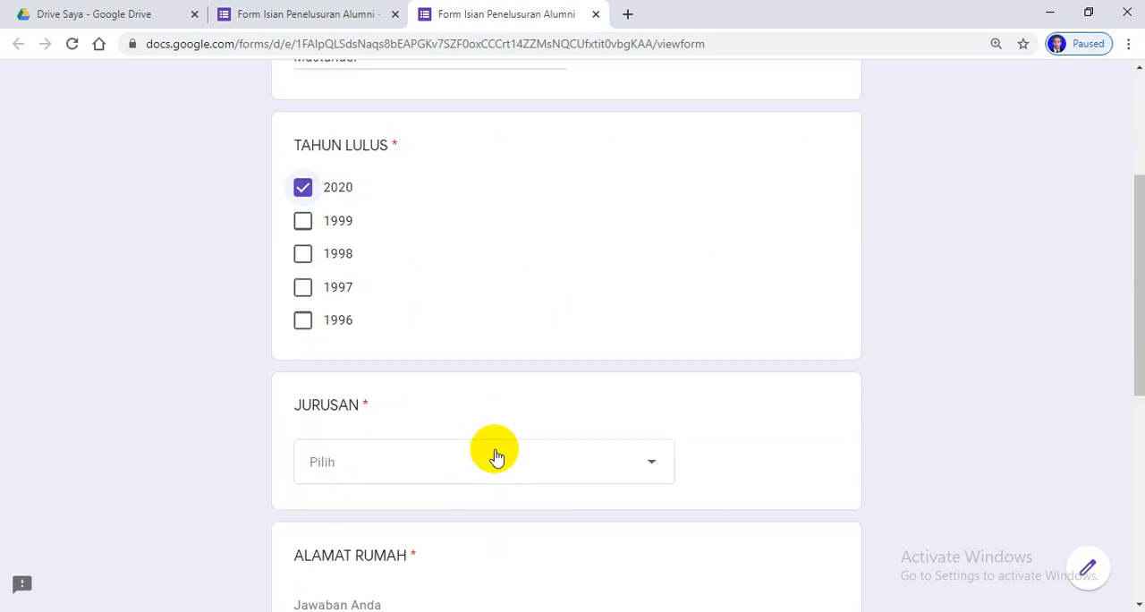
{"action": "left_click", "coordinate": [649, 464]}
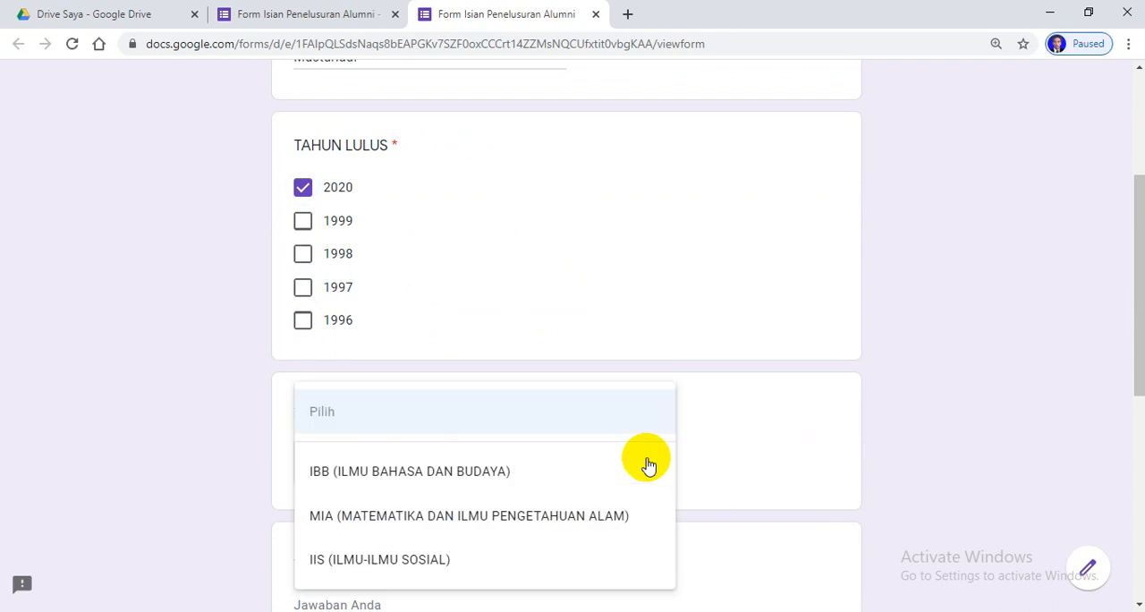
{"action": "left_click", "coordinate": [374, 551]}
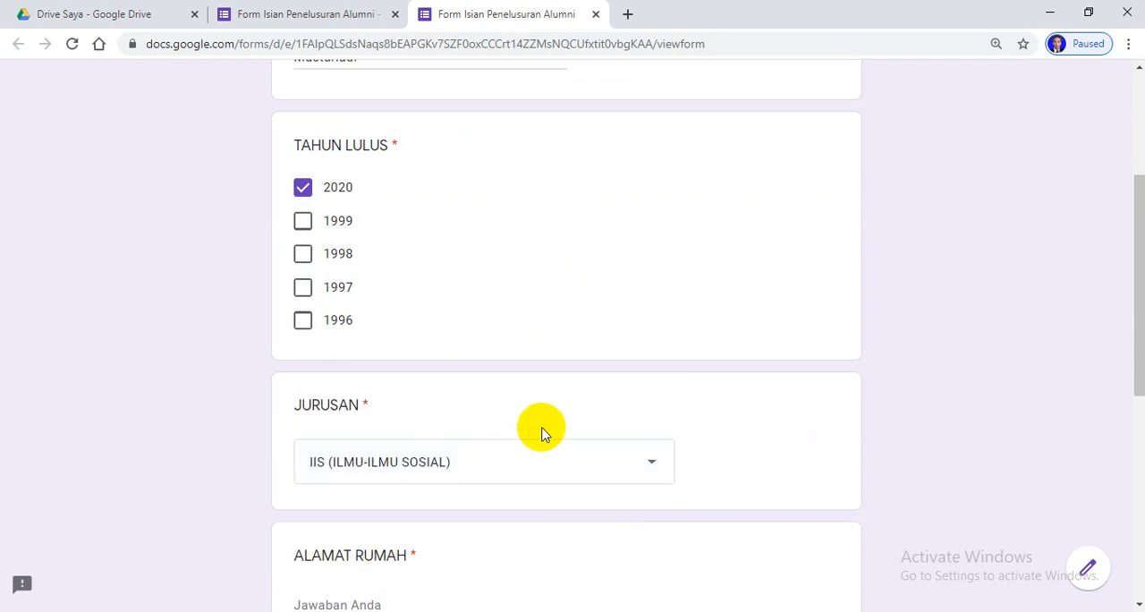
Fill in the alumnus's home address under ALAMAT RUMAH and phone number under NO HP/NO WA
{"action": "scroll", "coordinate": [541, 434], "scroll_direction": "down", "scroll_amount": 3}
{"action": "left_click", "coordinate": [373, 350]}
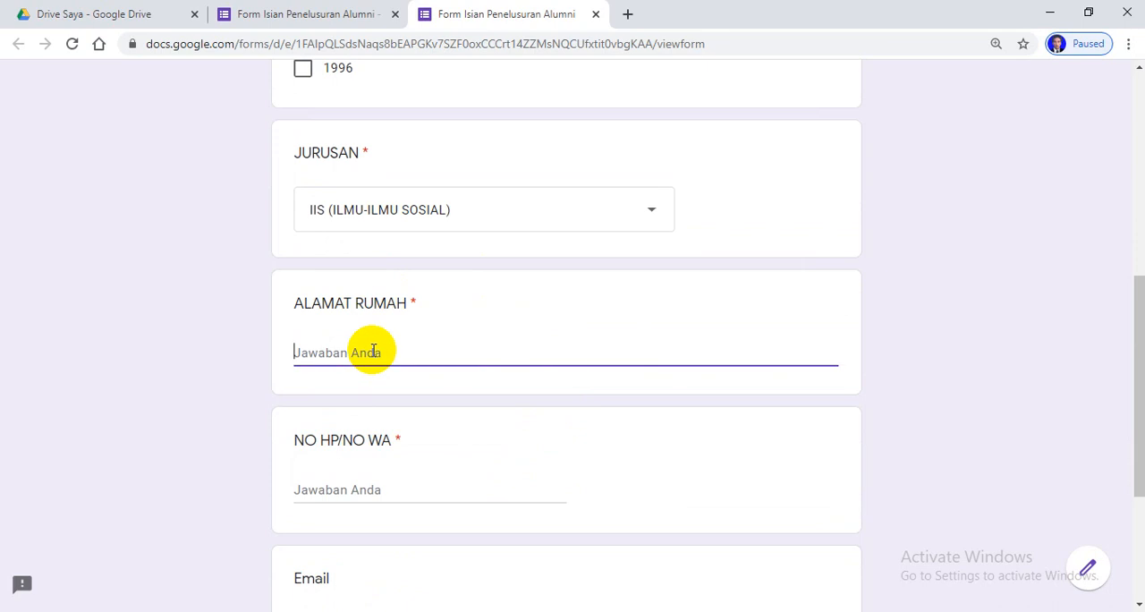
{"action": "type", "text": "Bagik Kerongkong"}
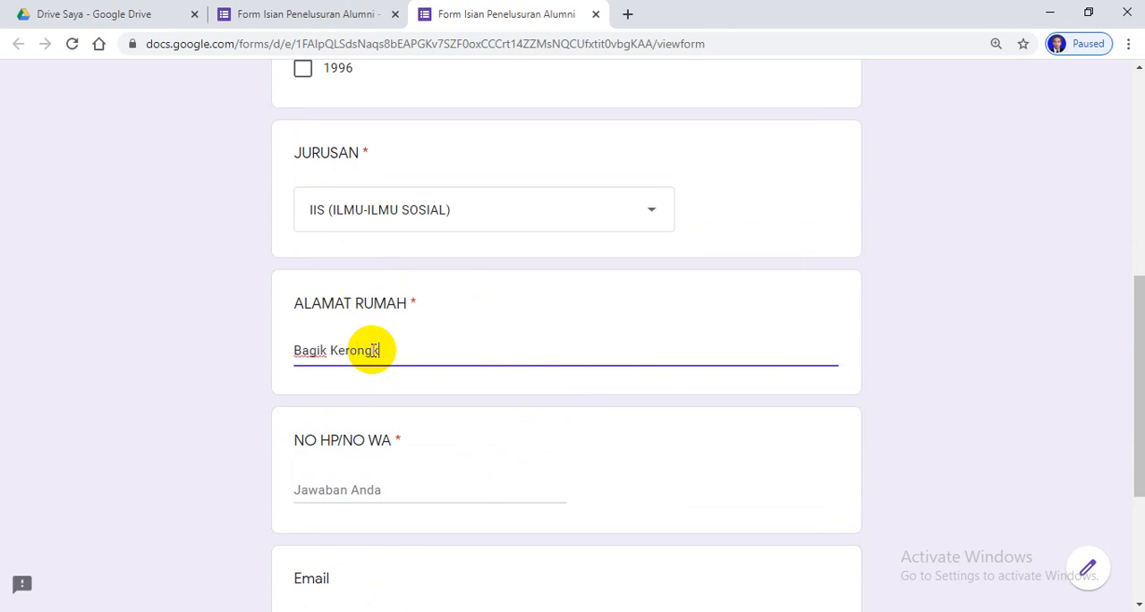
{"action": "left_click", "coordinate": [355, 489]}
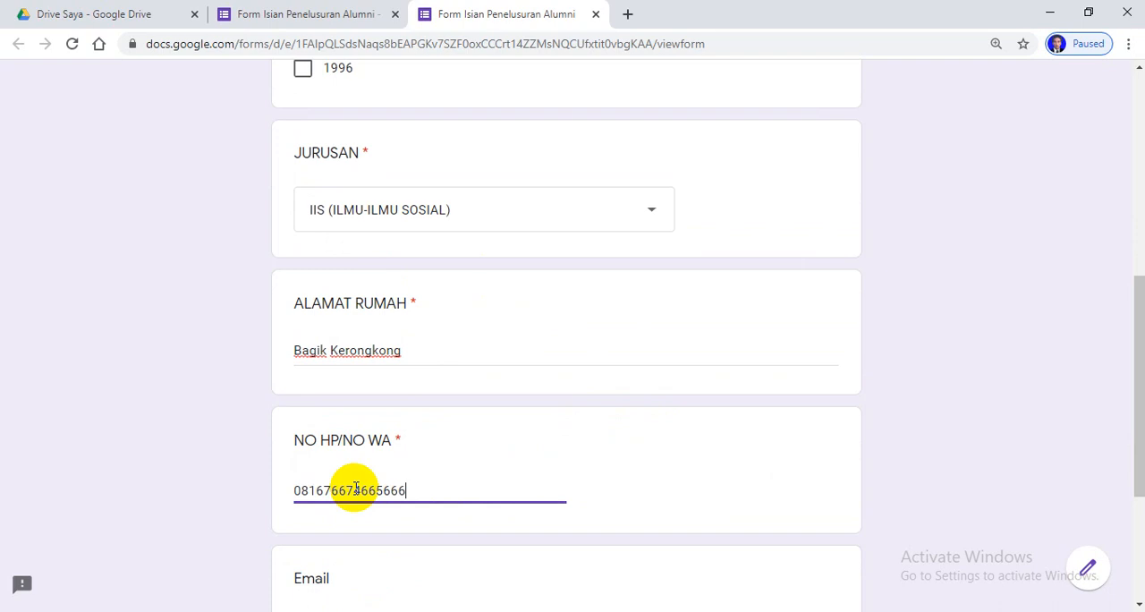
Fill in the alumnus's e-mail address and continue to the next section of the form
{"action": "scroll", "coordinate": [356, 488], "scroll_direction": "down", "scroll_amount": 3}
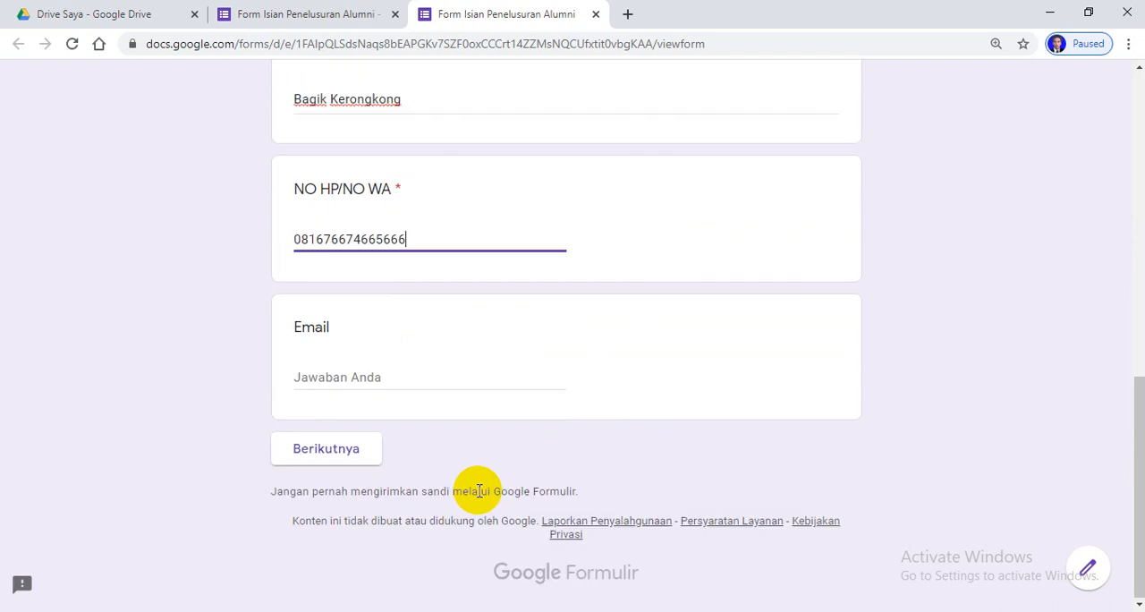
{"action": "left_click", "coordinate": [356, 377]}
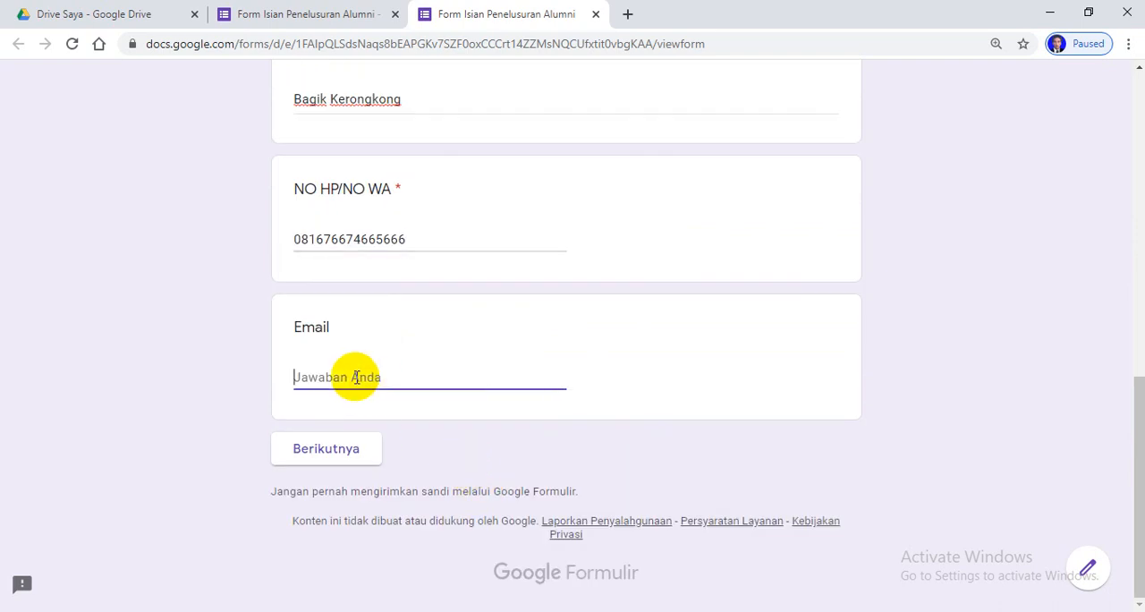
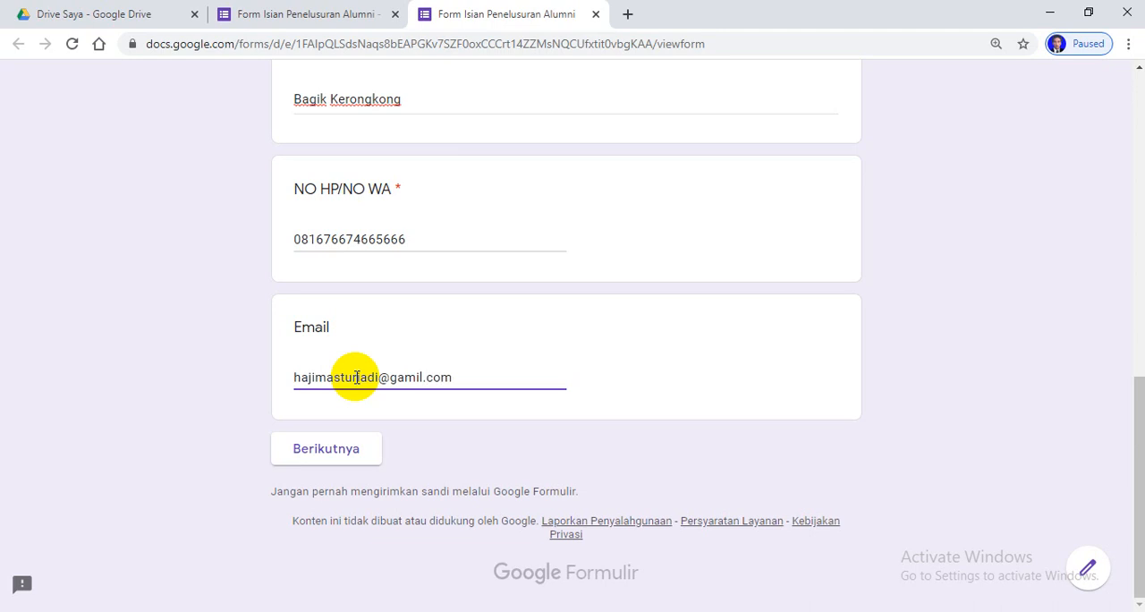
{"action": "left_click", "coordinate": [350, 454]}
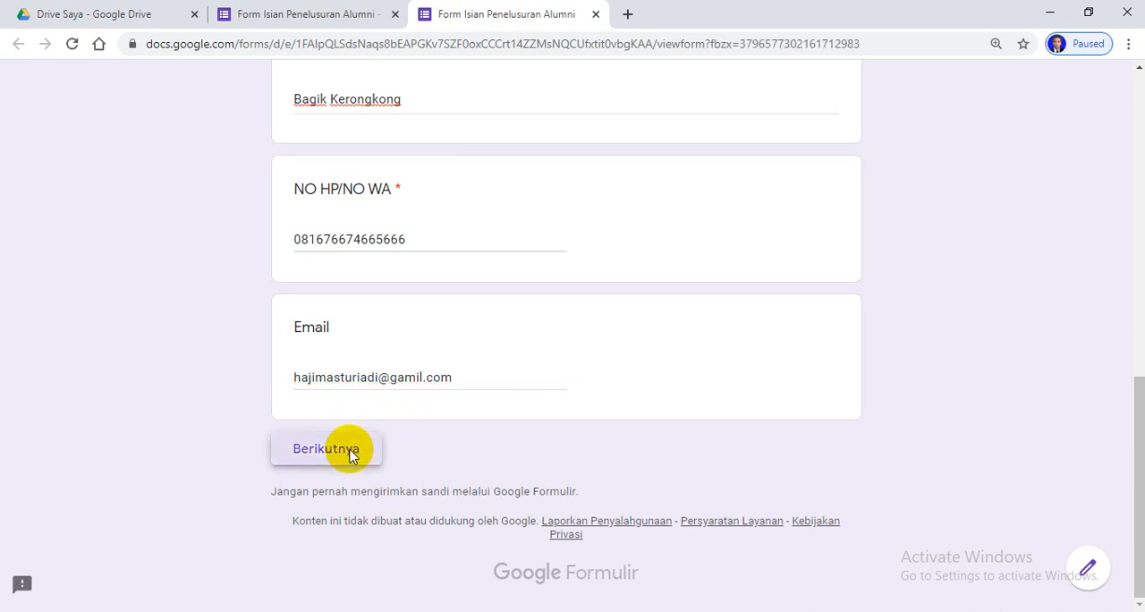
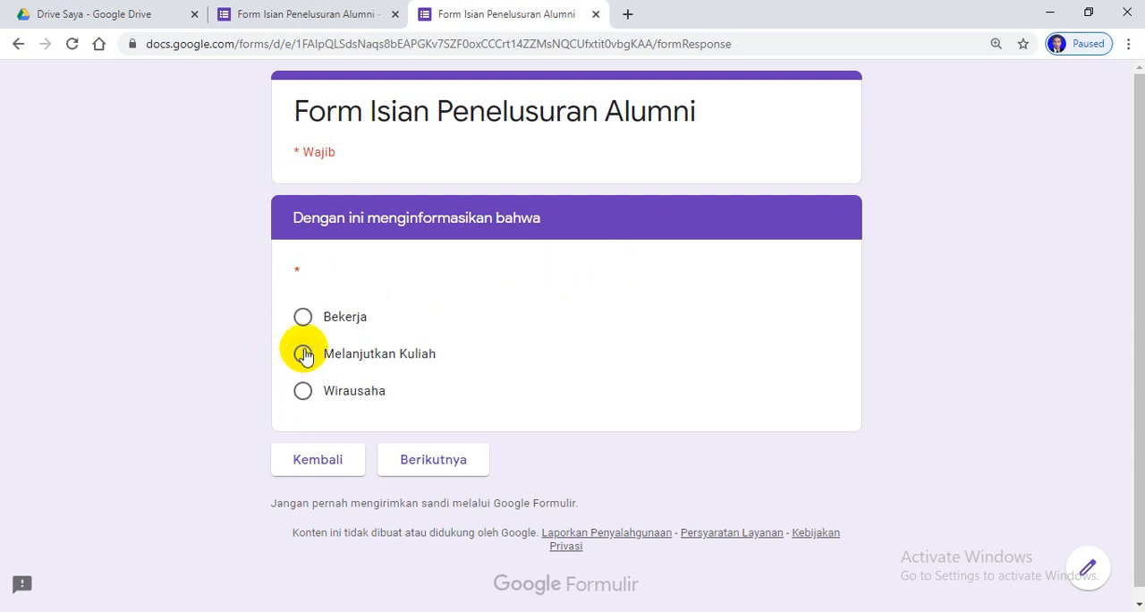
Answer "Melanjutkan Kuliah" in the "Dengan ini menginformasikan bahwa" section and continue to the matching section
{"action": "left_click", "coordinate": [304, 354]}
{"action": "left_click", "coordinate": [424, 461]}
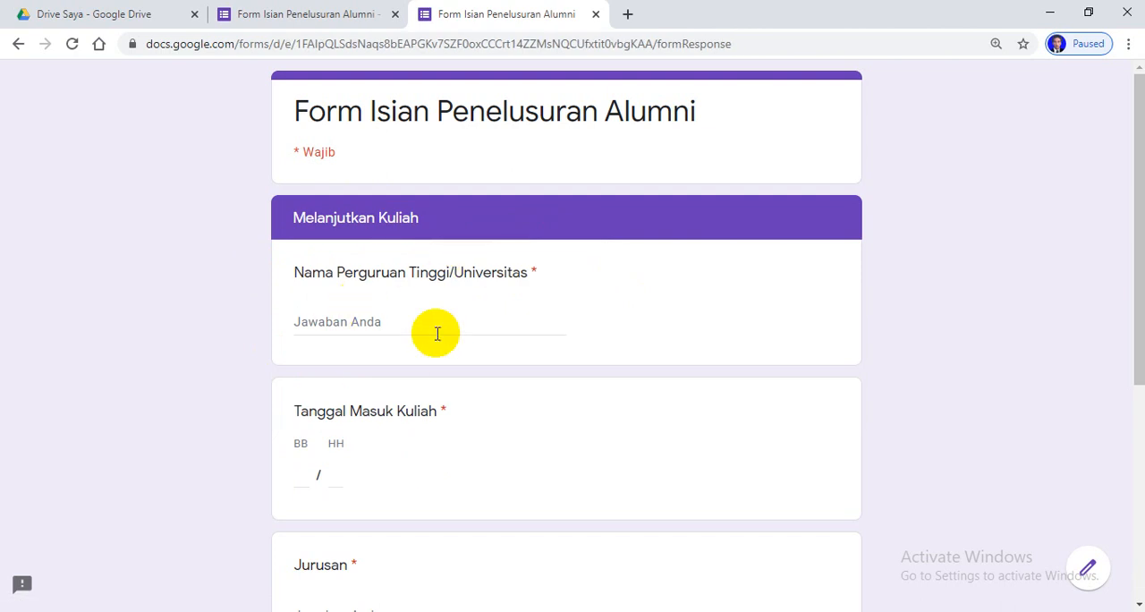
{"action": "scroll", "coordinate": [626, 312], "scroll_direction": "down", "scroll_amount": 2}
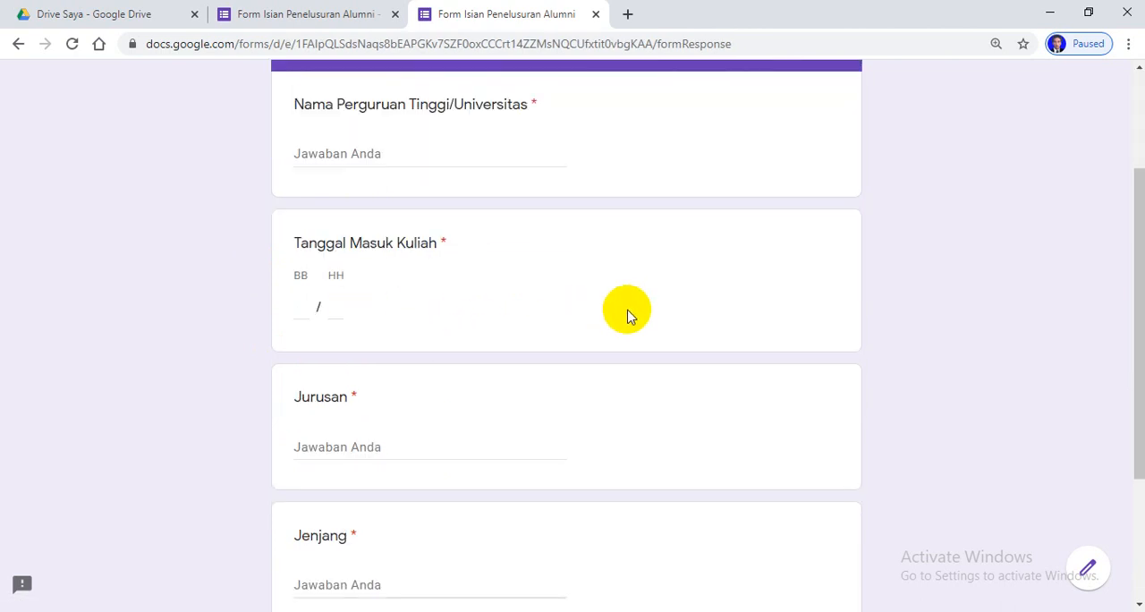
{"action": "scroll", "coordinate": [629, 315], "scroll_direction": "up", "scroll_amount": 1}
Fill in "Universitas Muhammadiyah Mataram" under Nama Perguruan Tinggi/Universitas
{"action": "left_click", "coordinate": [404, 236]}
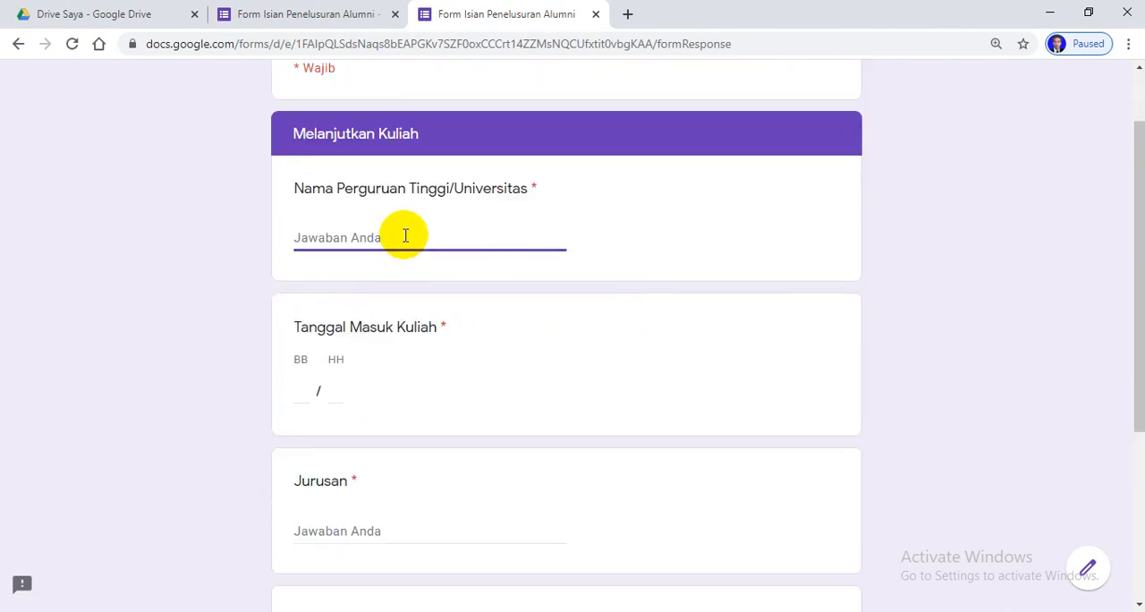
{"action": "type", "text": "un"}
{"action": "key", "text": "BackSpace"}
{"action": "key", "text": "BackSpace"}
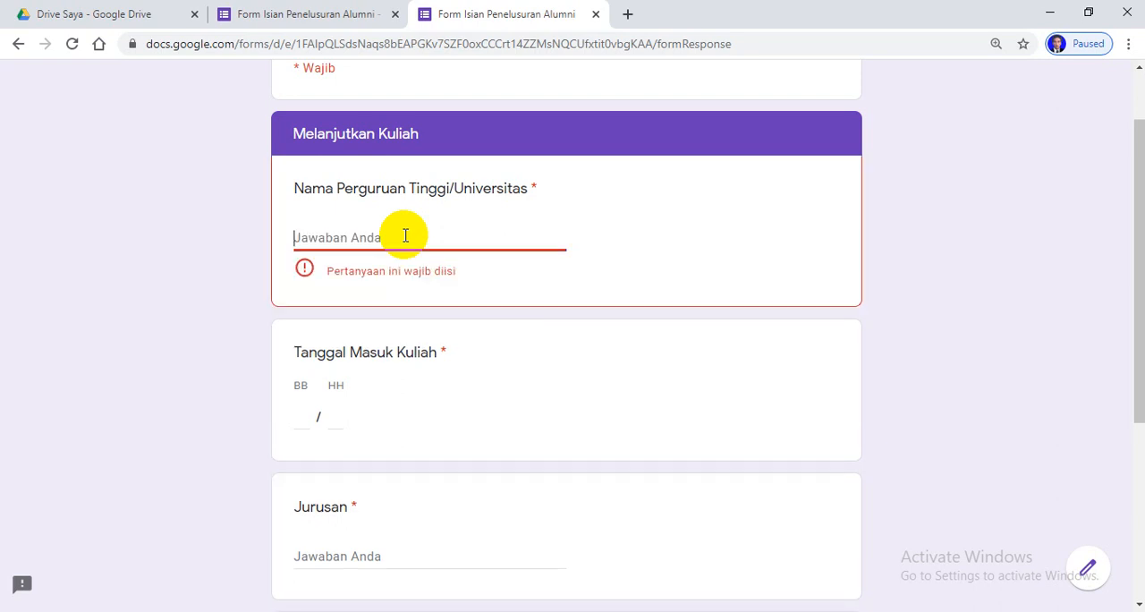
{"action": "type", "text": "U"}
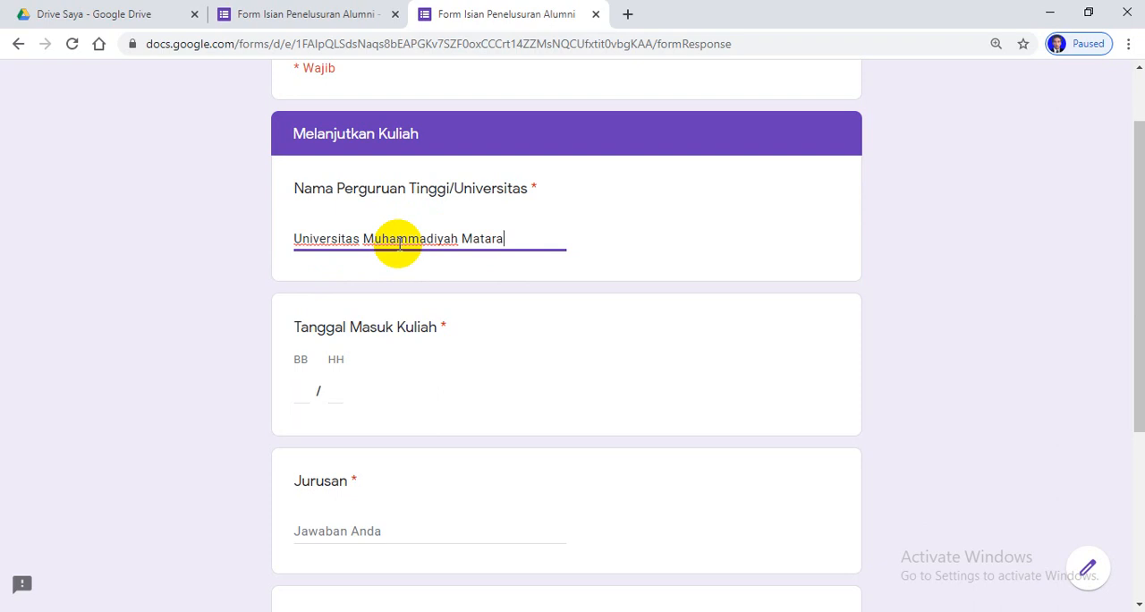
Try to fill in the Tanggal Masuk Kuliah date and look over the remaining questions of the section
{"action": "left_click", "coordinate": [332, 359]}
{"action": "left_click", "coordinate": [342, 381]}
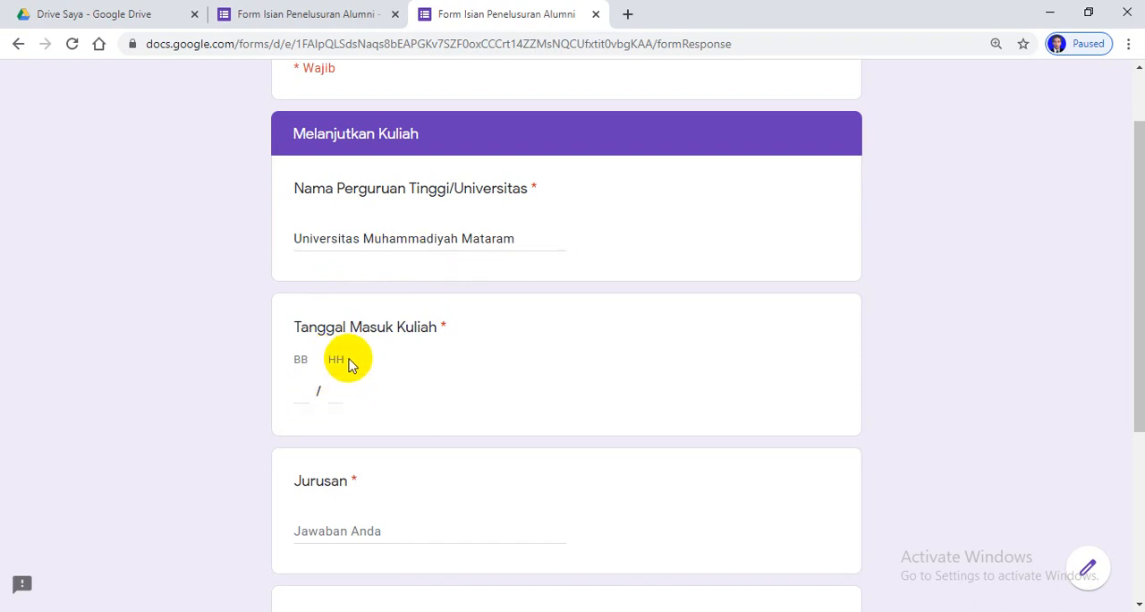
{"action": "left_click", "coordinate": [316, 392]}
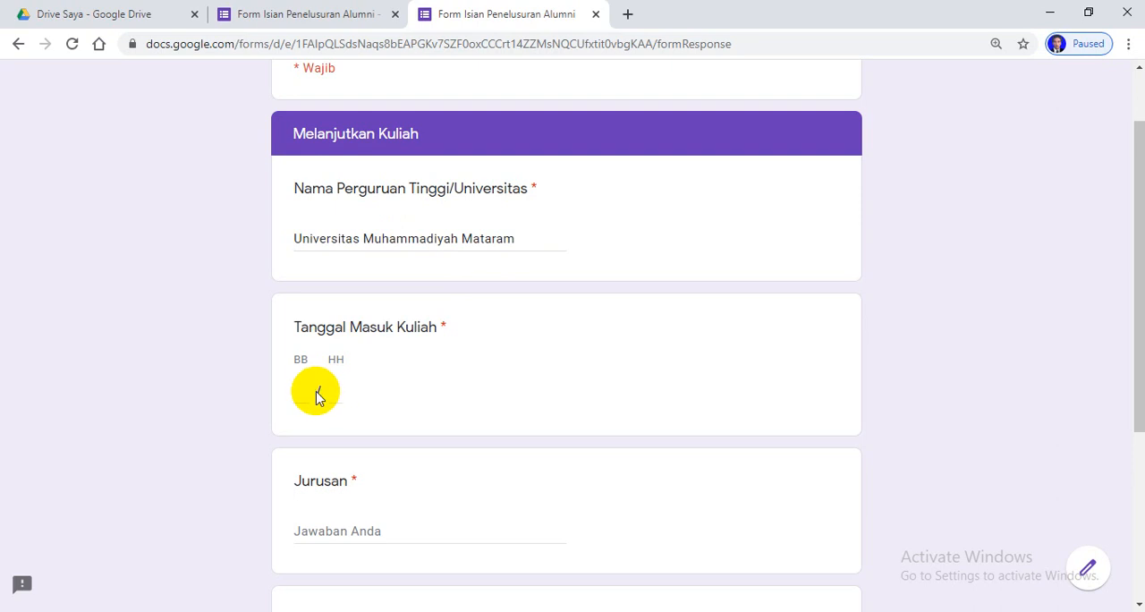
{"action": "double_click", "coordinate": [313, 389]}
{"action": "scroll", "coordinate": [488, 382], "scroll_direction": "down", "scroll_amount": 3}
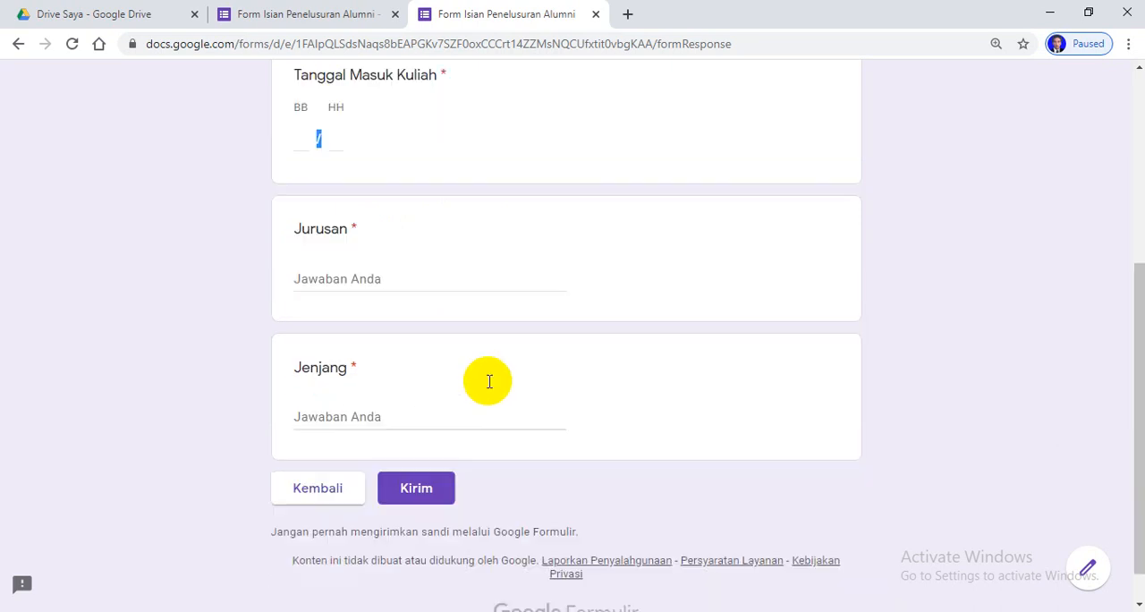
{"action": "scroll", "coordinate": [514, 347], "scroll_direction": "up", "scroll_amount": 3}
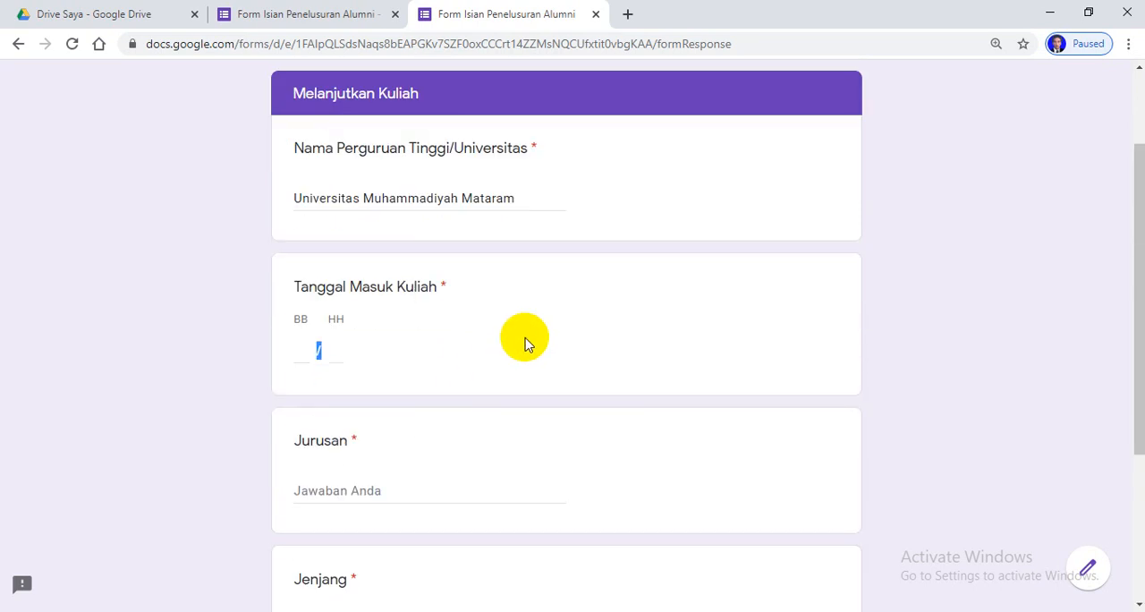
Return to the form editor and open the Tanggal Masuk Kuliah question of the Melanjutkan Kuliah section for editing
{"action": "left_click", "coordinate": [306, 16]}
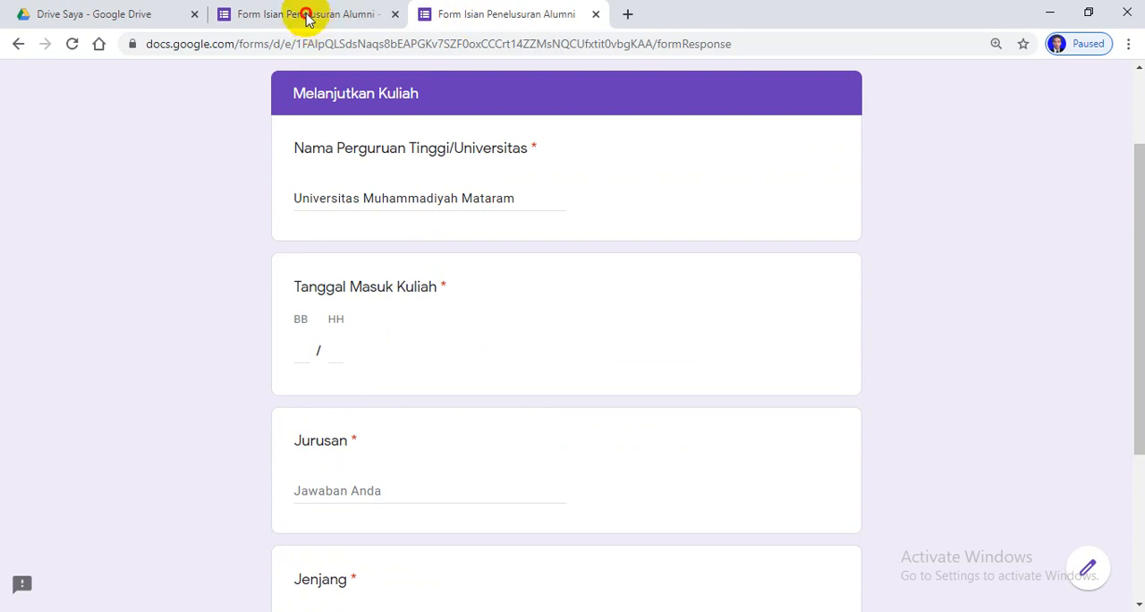
{"action": "scroll", "coordinate": [555, 456], "scroll_direction": "down", "scroll_amount": 5}
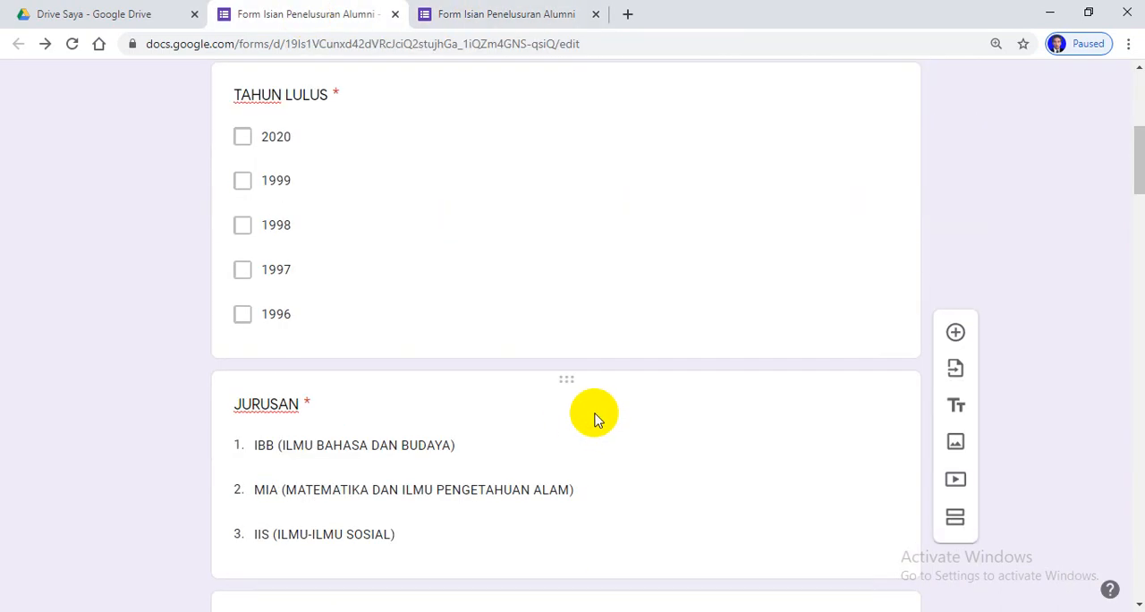
{"action": "scroll", "coordinate": [597, 418], "scroll_direction": "down", "scroll_amount": 10}
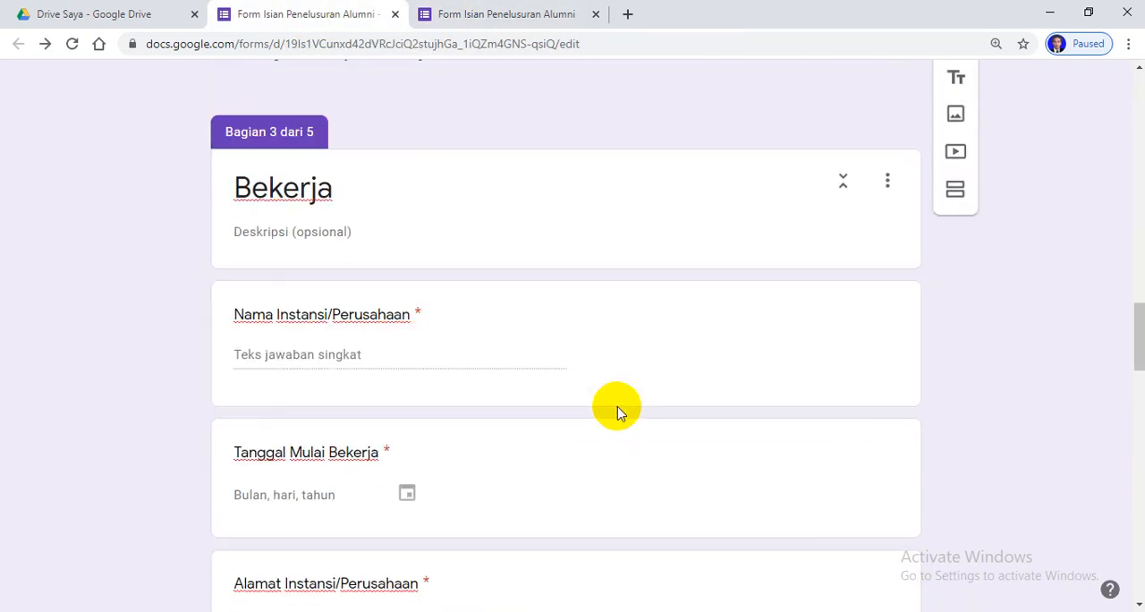
{"action": "scroll", "coordinate": [616, 412], "scroll_direction": "down", "scroll_amount": 1}
{"action": "scroll", "coordinate": [622, 407], "scroll_direction": "down", "scroll_amount": 2}
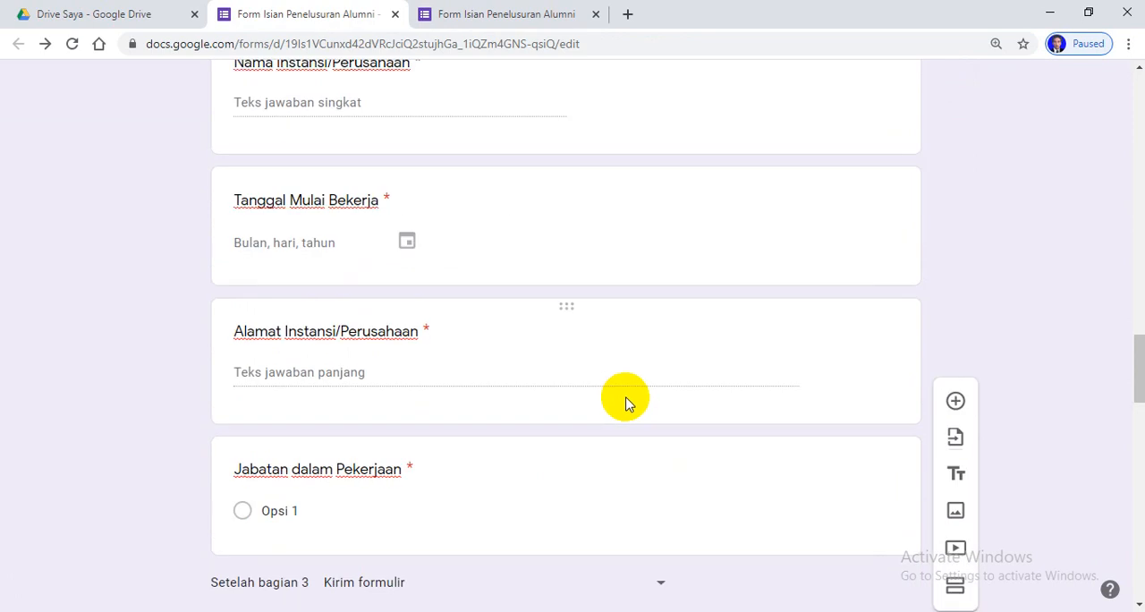
{"action": "scroll", "coordinate": [626, 401], "scroll_direction": "up", "scroll_amount": 3}
{"action": "scroll", "coordinate": [537, 465], "scroll_direction": "down", "scroll_amount": 5}
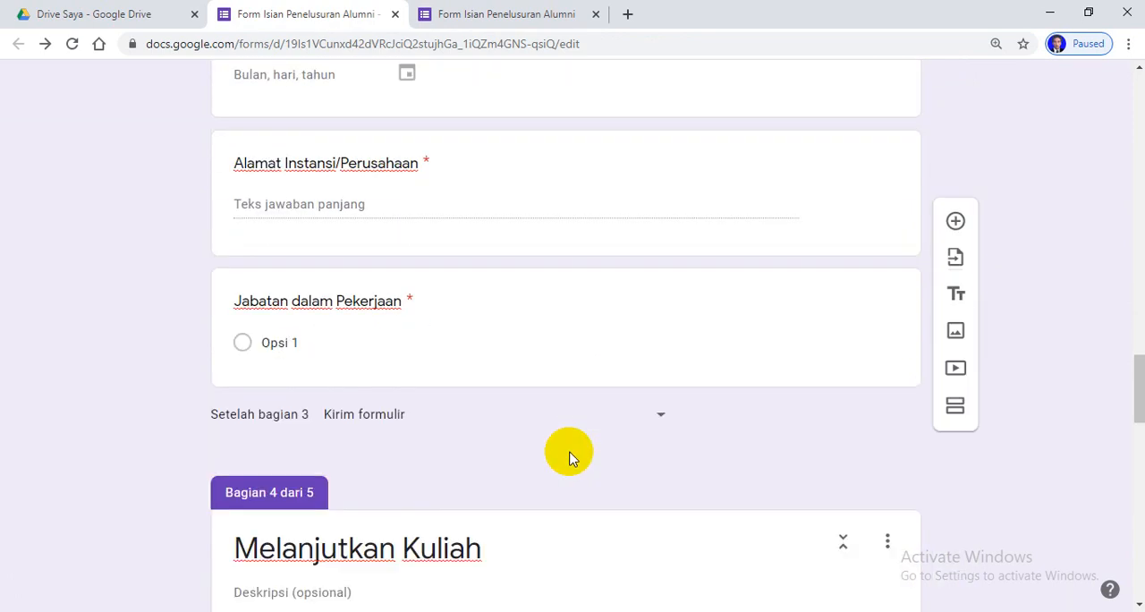
{"action": "scroll", "coordinate": [572, 458], "scroll_direction": "down", "scroll_amount": 6}
{"action": "scroll", "coordinate": [579, 457], "scroll_direction": "down", "scroll_amount": 4}
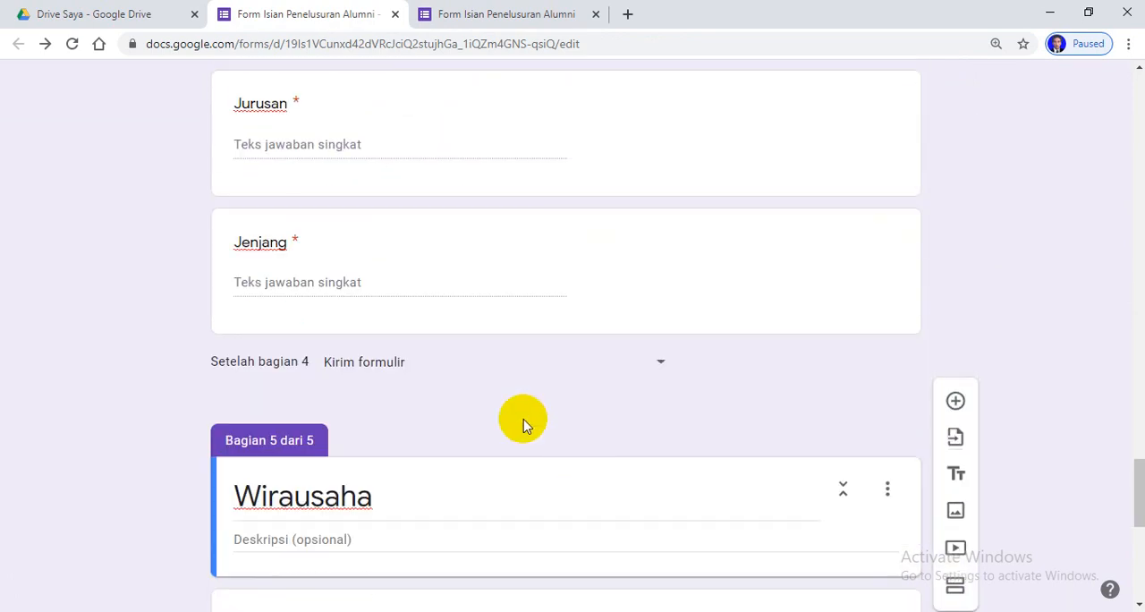
{"action": "scroll", "coordinate": [569, 383], "scroll_direction": "up", "scroll_amount": 2}
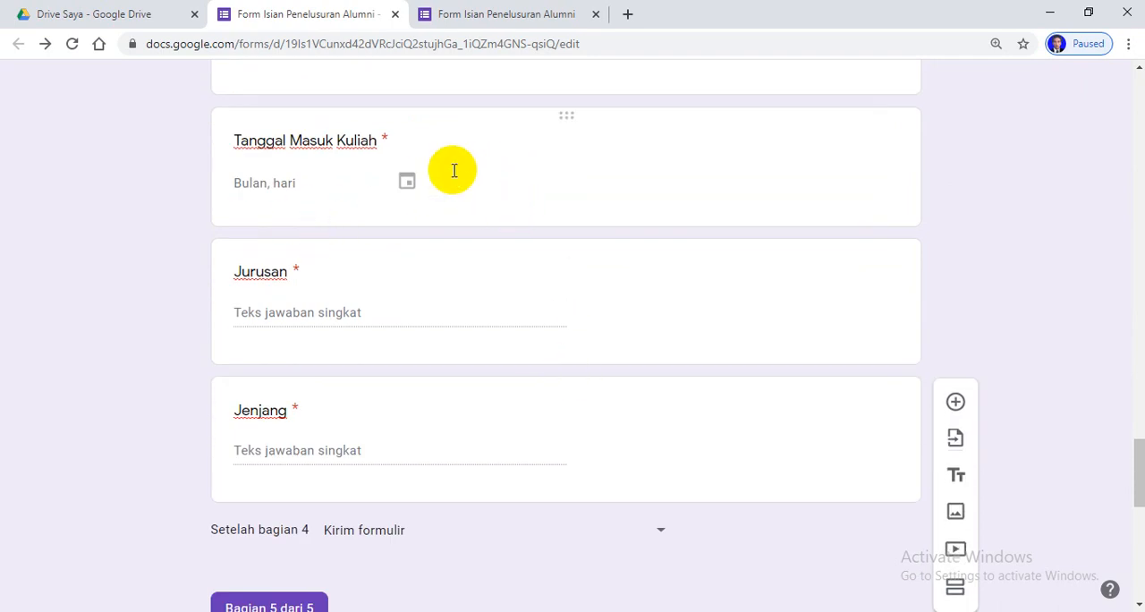
{"action": "left_click", "coordinate": [453, 170]}
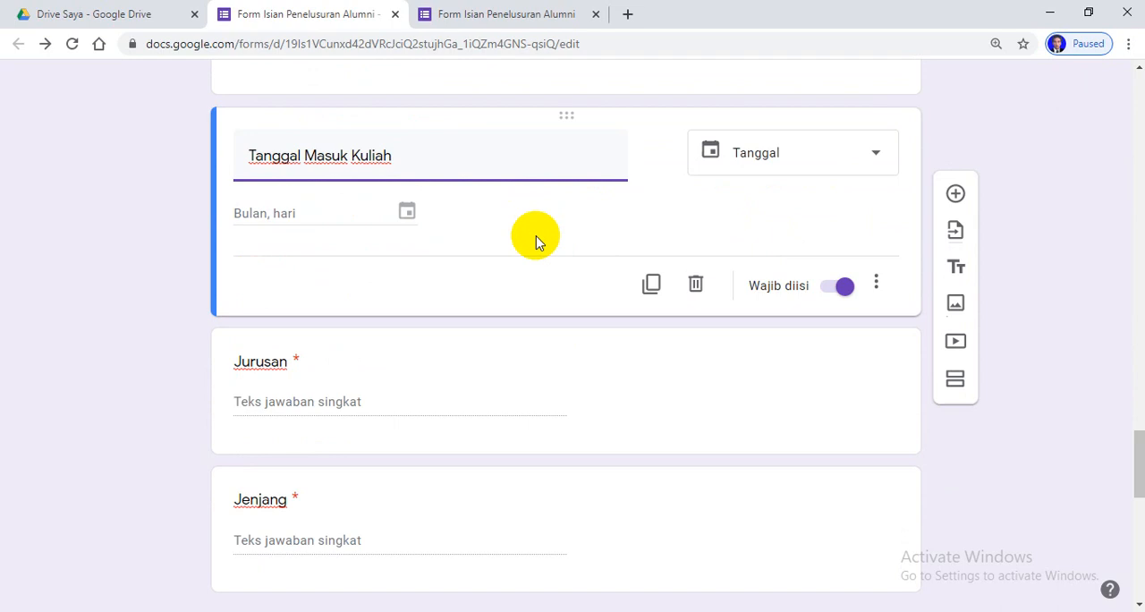
Choose Tanggal as the type of the Tanggal Masuk Kuliah question and make it include the year with "Sertakan tahun"
{"action": "left_click", "coordinate": [405, 212]}
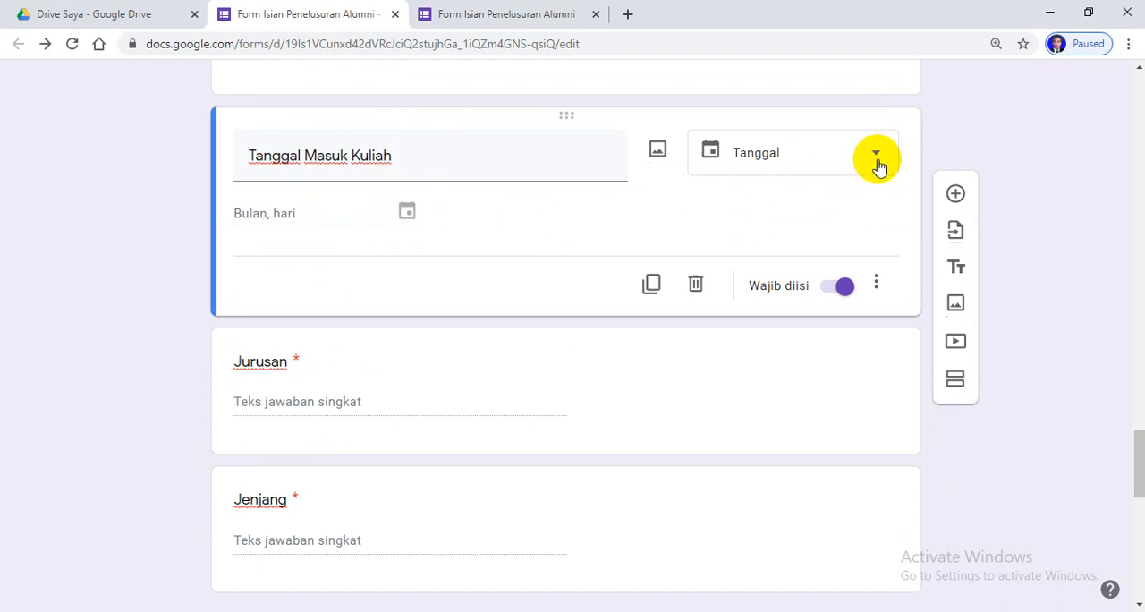
{"action": "left_click", "coordinate": [411, 215]}
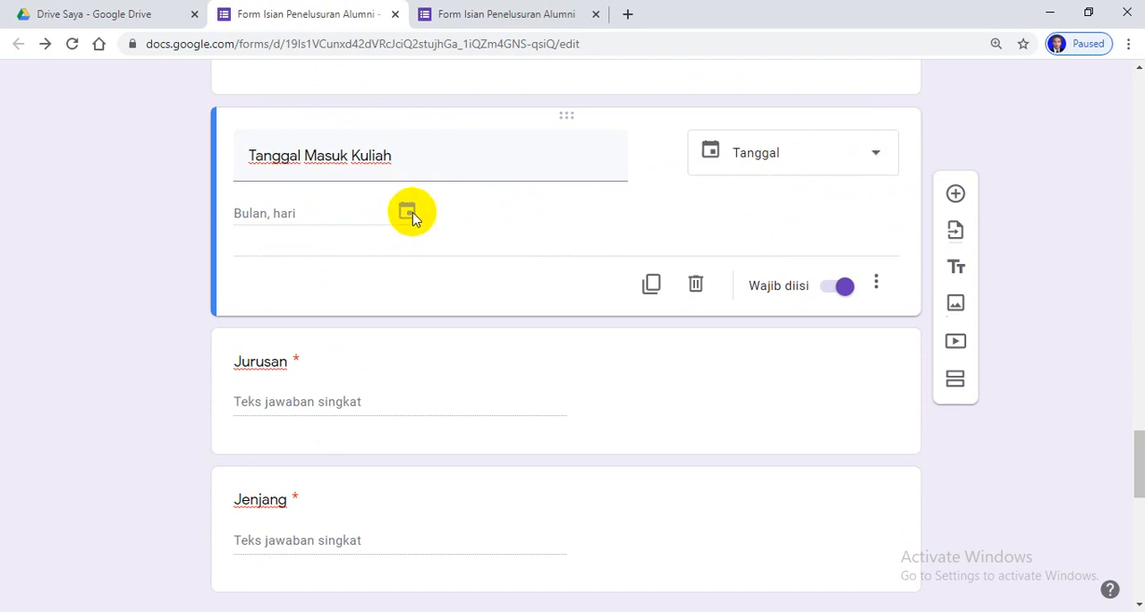
{"action": "left_click", "coordinate": [876, 154]}
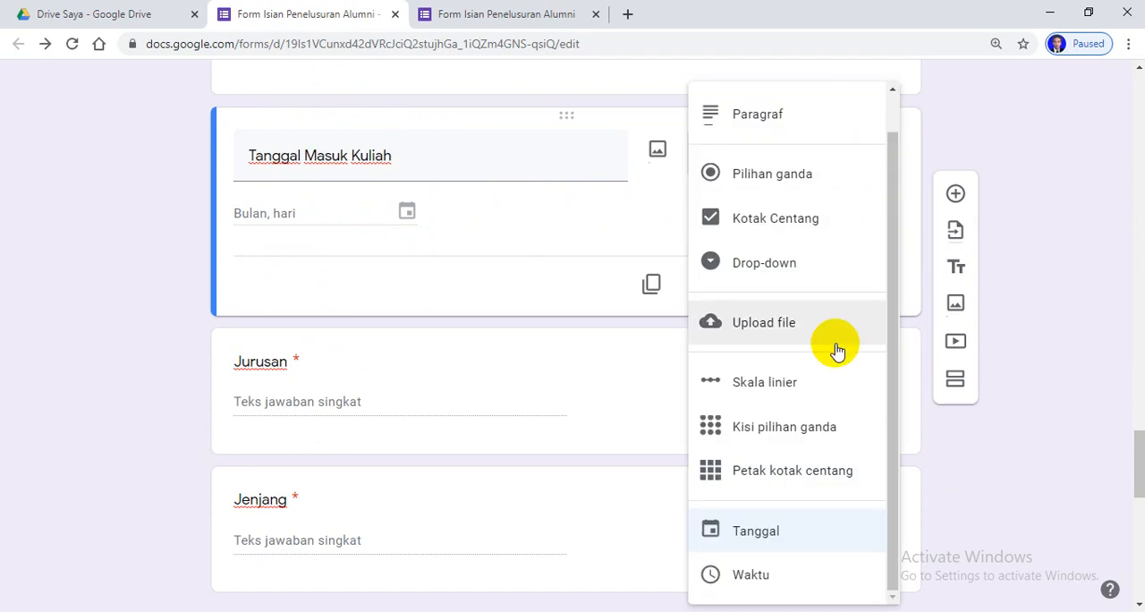
{"action": "scroll", "coordinate": [832, 343], "scroll_direction": "down", "scroll_amount": 1}
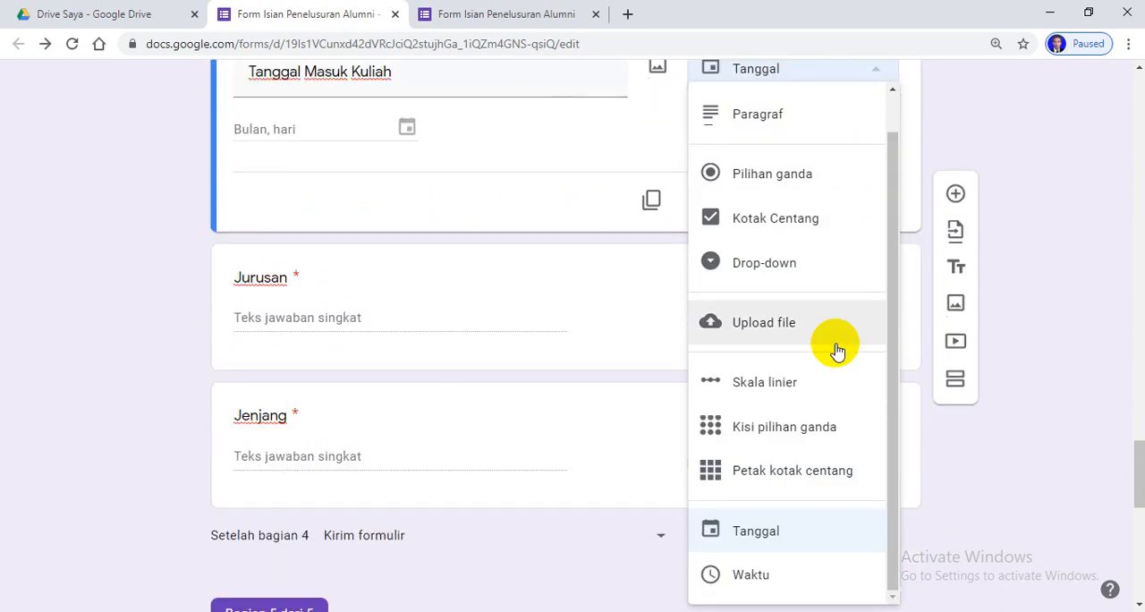
{"action": "left_click", "coordinate": [766, 535]}
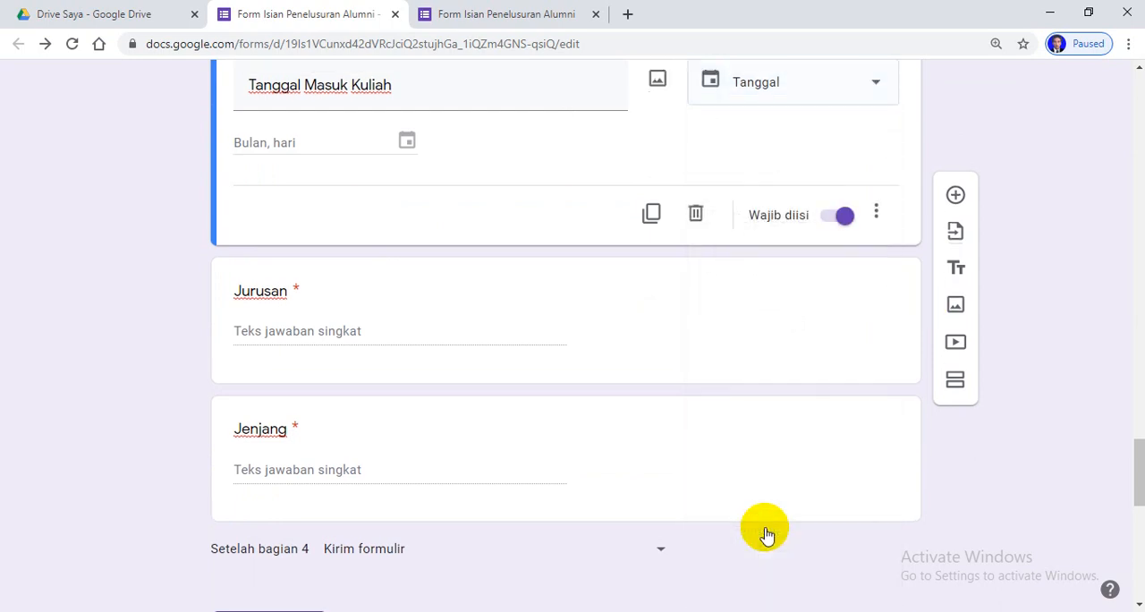
{"action": "left_click", "coordinate": [876, 211]}
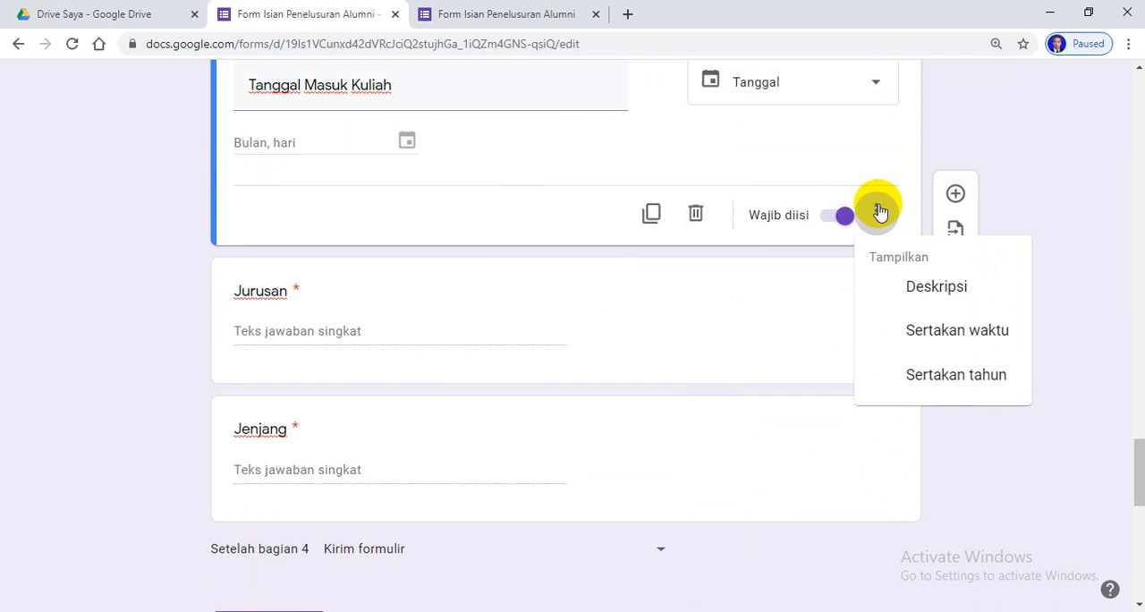
{"action": "left_click", "coordinate": [944, 383]}
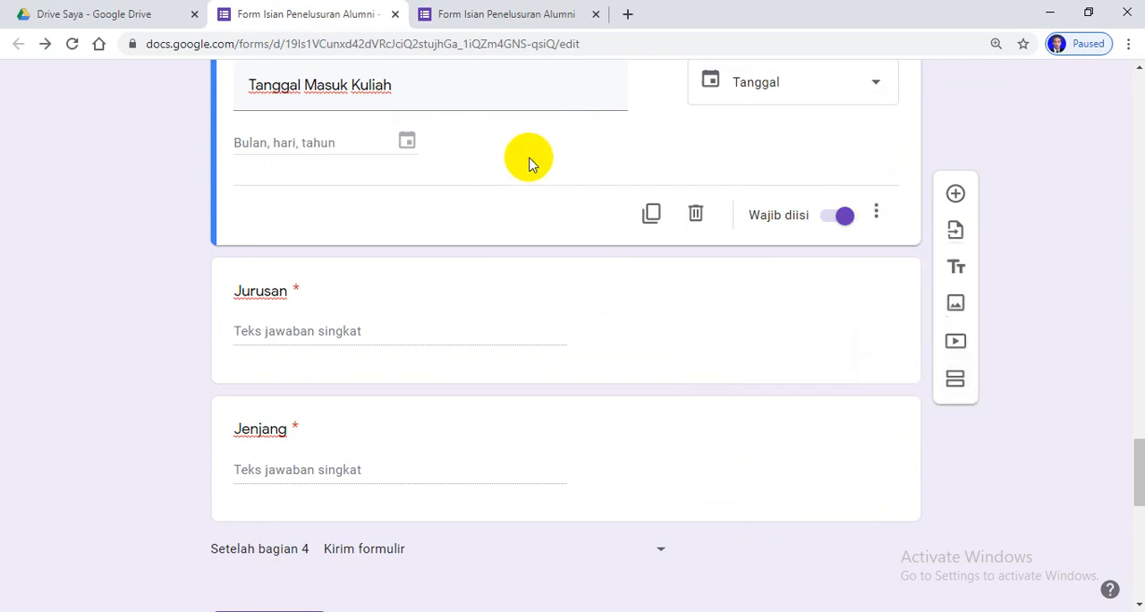
Return to the respondent preview and go back to the form's first section, discarding the answers entered so far
{"action": "left_click", "coordinate": [505, 14]}
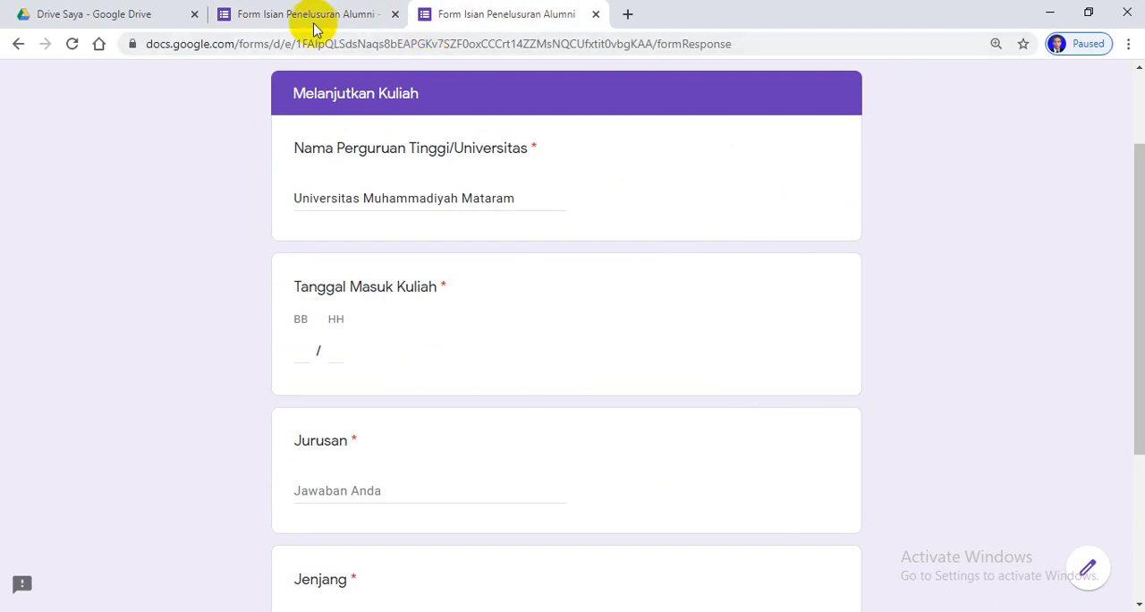
{"action": "left_click", "coordinate": [19, 44]}
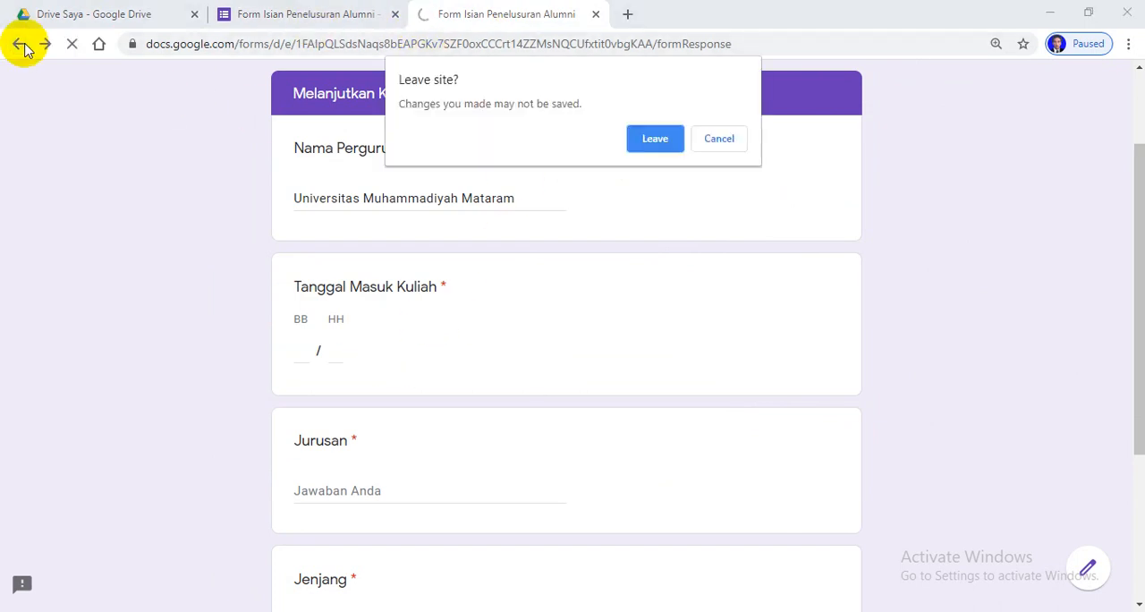
{"action": "left_click", "coordinate": [654, 138]}
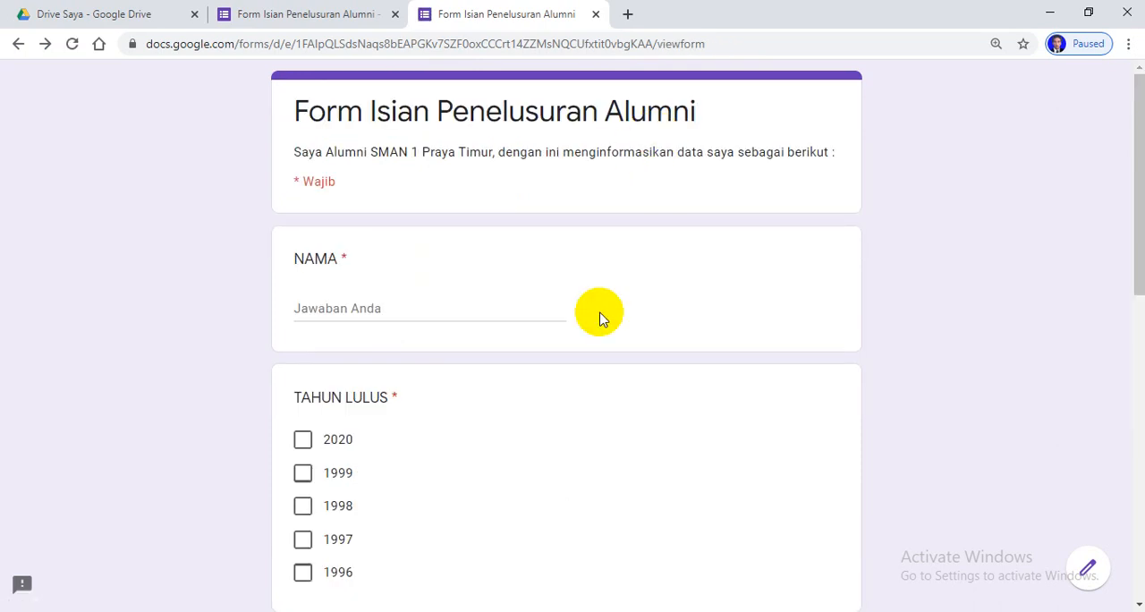
Fill in the alumnus's name, tick 1999 for TAHUN LULUS and choose "IIS (ILMU-ILMU SOSIAL)" for JURUSAN
{"action": "left_click", "coordinate": [362, 304]}
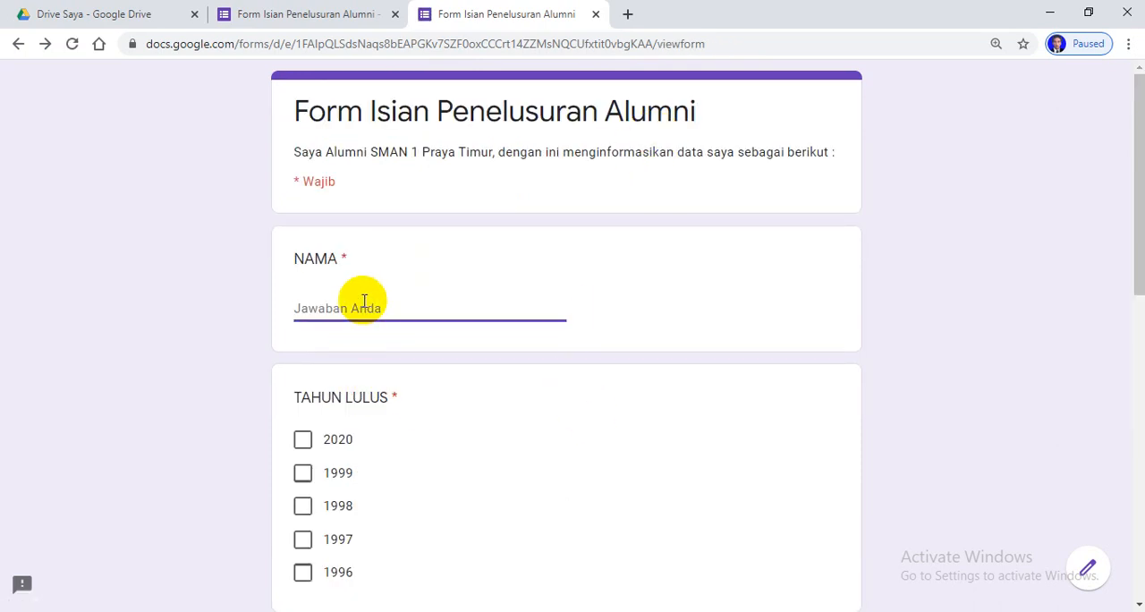
{"action": "type", "text": "Masturiadi"}
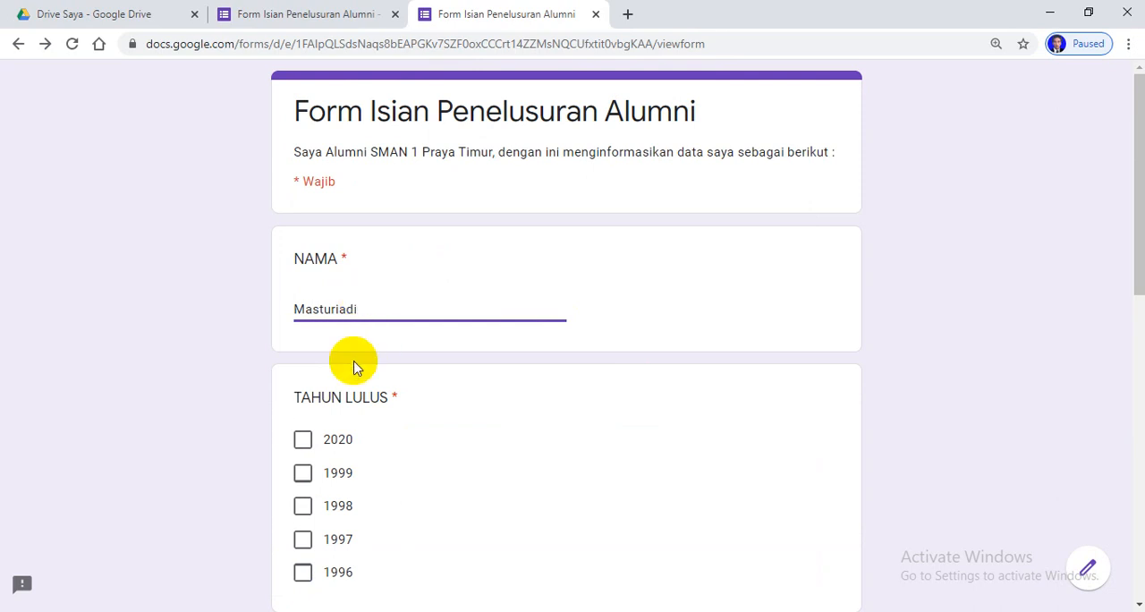
{"action": "left_click", "coordinate": [304, 474]}
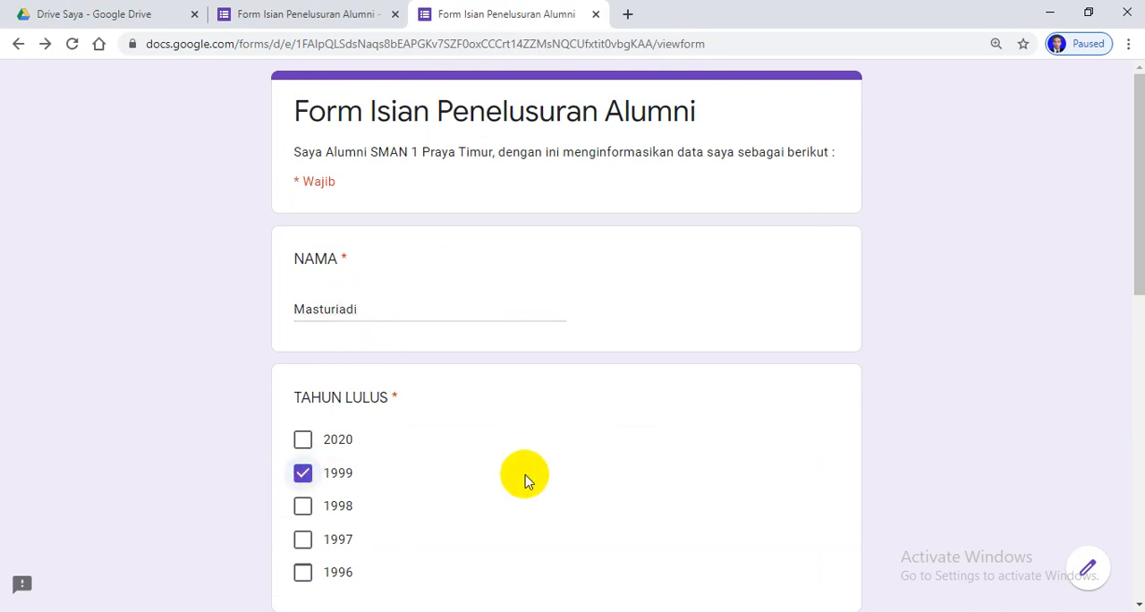
{"action": "scroll", "coordinate": [528, 474], "scroll_direction": "down", "scroll_amount": 4}
{"action": "left_click", "coordinate": [406, 380]}
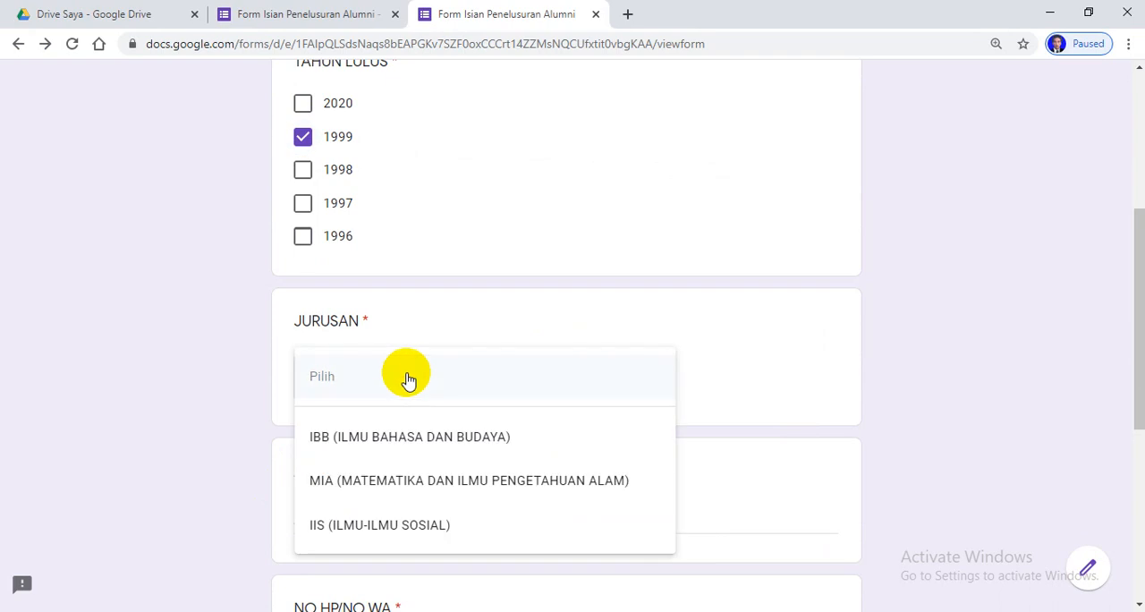
{"action": "left_click", "coordinate": [358, 522]}
Enter the alumnus's home address under ALAMAT RUMAH and the phone number under NO HP/NO WA
{"action": "scroll", "coordinate": [497, 425], "scroll_direction": "down", "scroll_amount": 2}
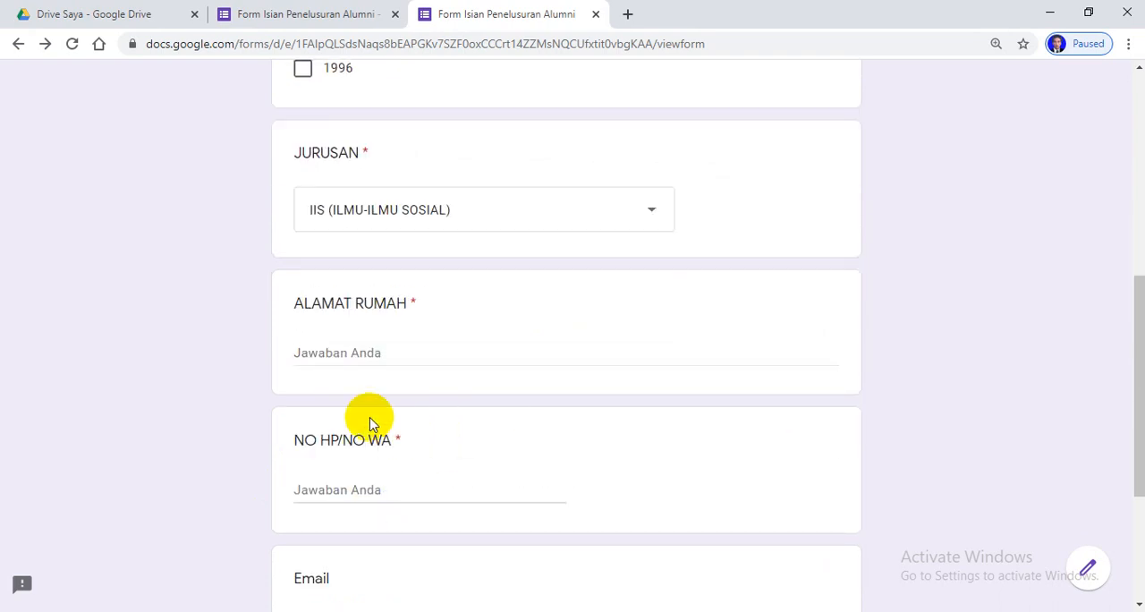
{"action": "left_click", "coordinate": [359, 351]}
{"action": "type", "text": "Bagik Kerongkong"}
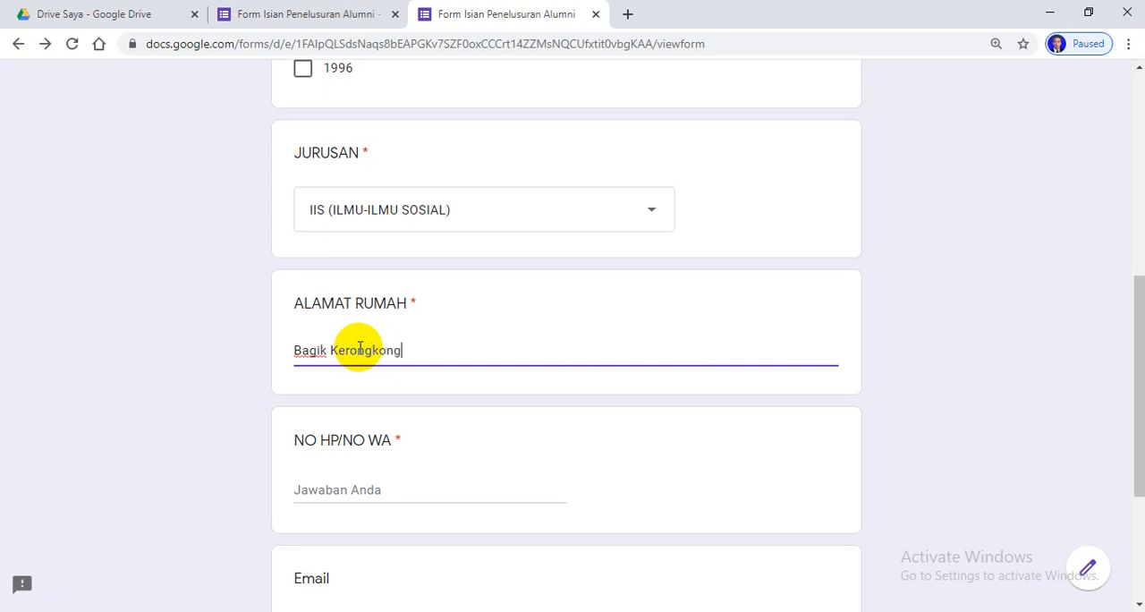
{"action": "left_click", "coordinate": [329, 495]}
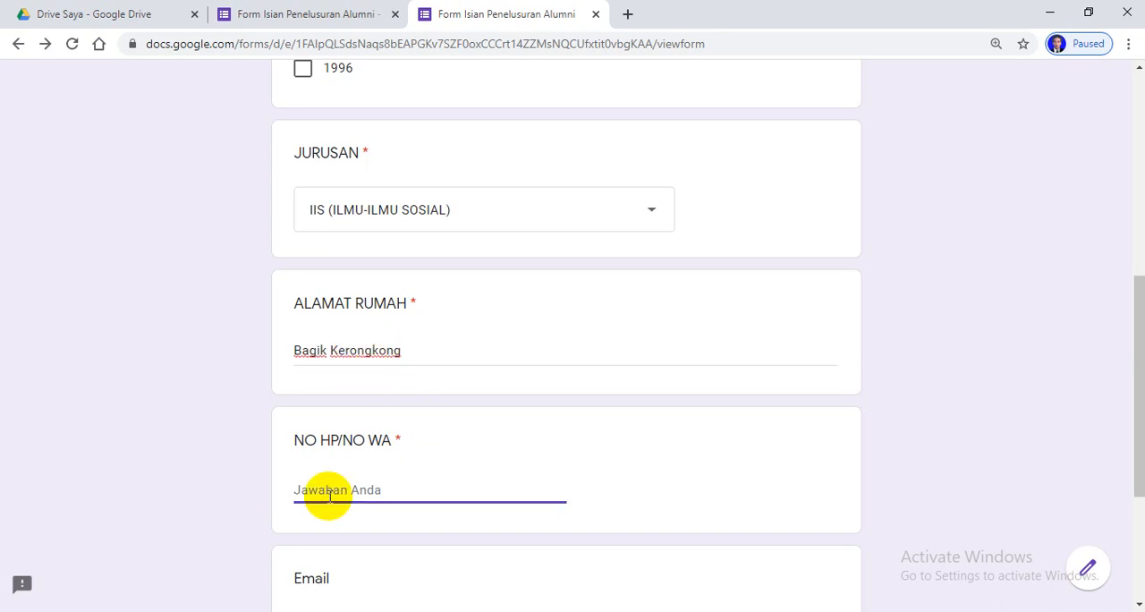
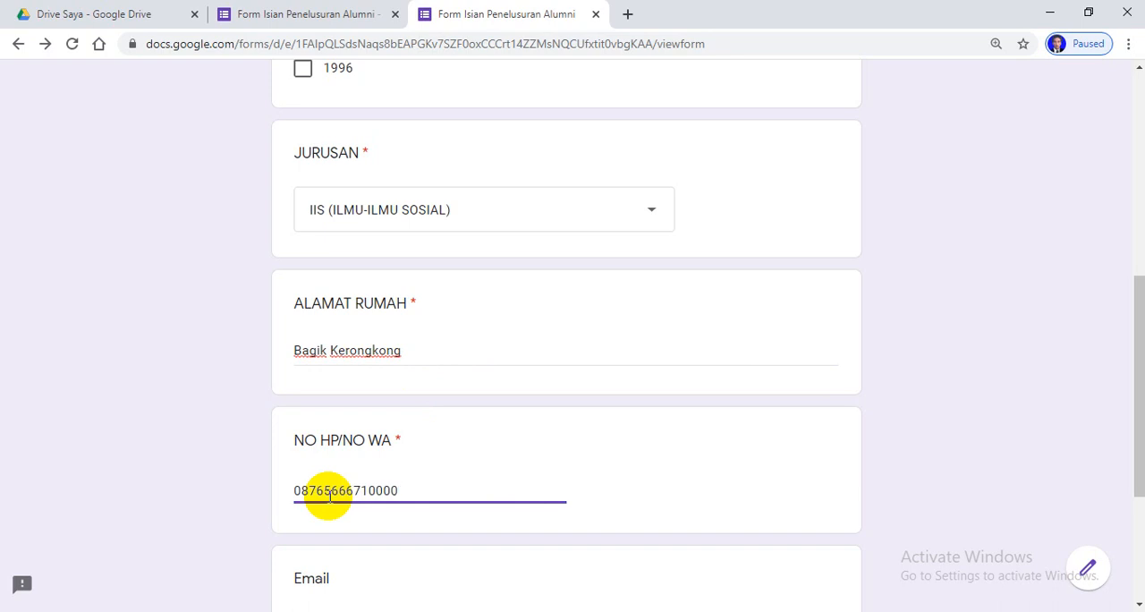
Leave the optional Email question blank and continue to the form's next section
{"action": "scroll", "coordinate": [463, 522], "scroll_direction": "down", "scroll_amount": 1}
{"action": "left_click", "coordinate": [355, 542]}
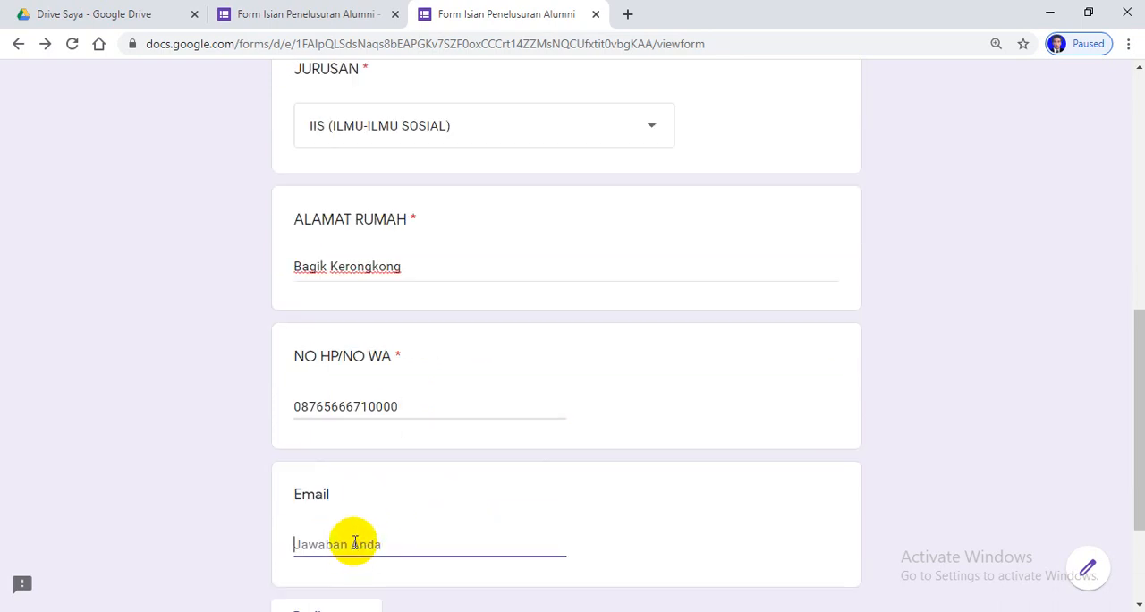
{"action": "scroll", "coordinate": [493, 546], "scroll_direction": "down", "scroll_amount": 2}
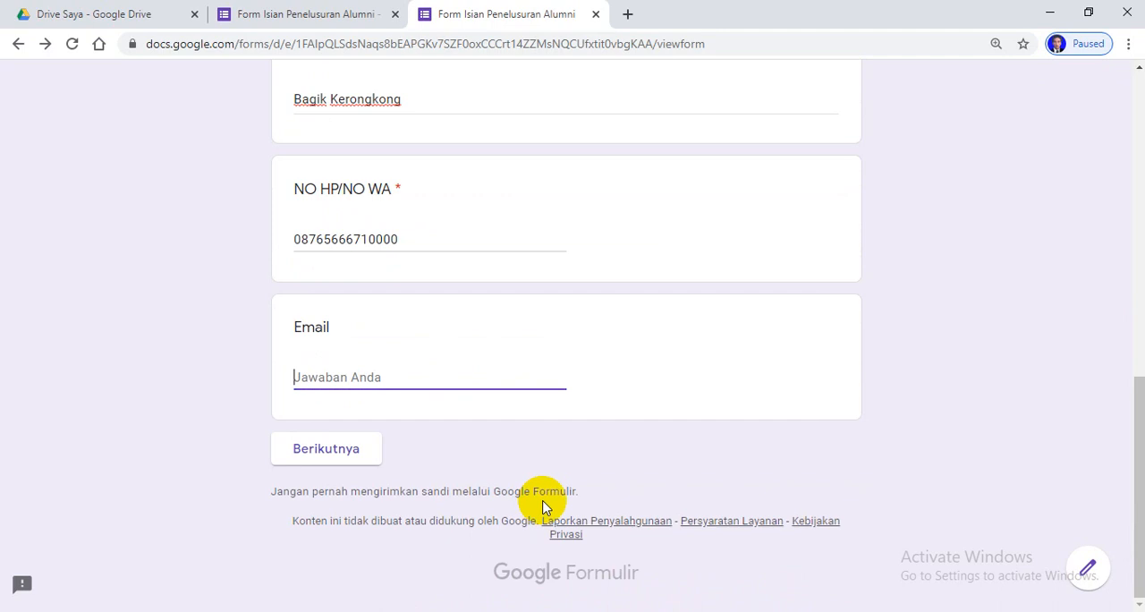
{"action": "left_click", "coordinate": [338, 456]}
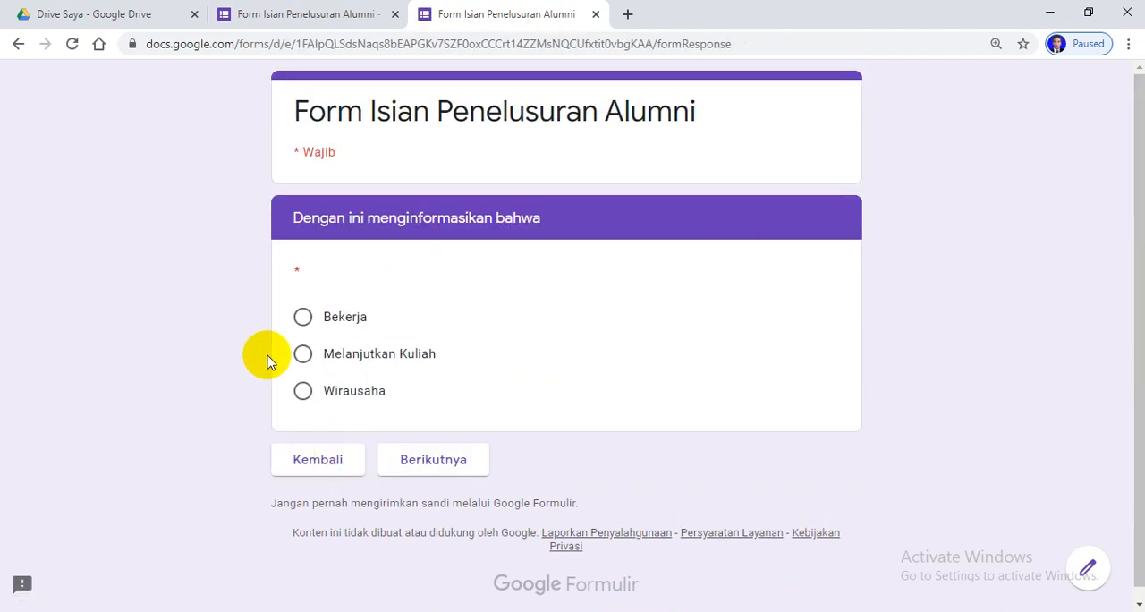
Choose "Melanjutkan Kuliah", continue to its section and enter "Universiatas Muhammadiyah Mataram" under Nama Perguruan Tinggi/Universitas
{"action": "left_click", "coordinate": [301, 355]}
{"action": "left_click", "coordinate": [420, 460]}
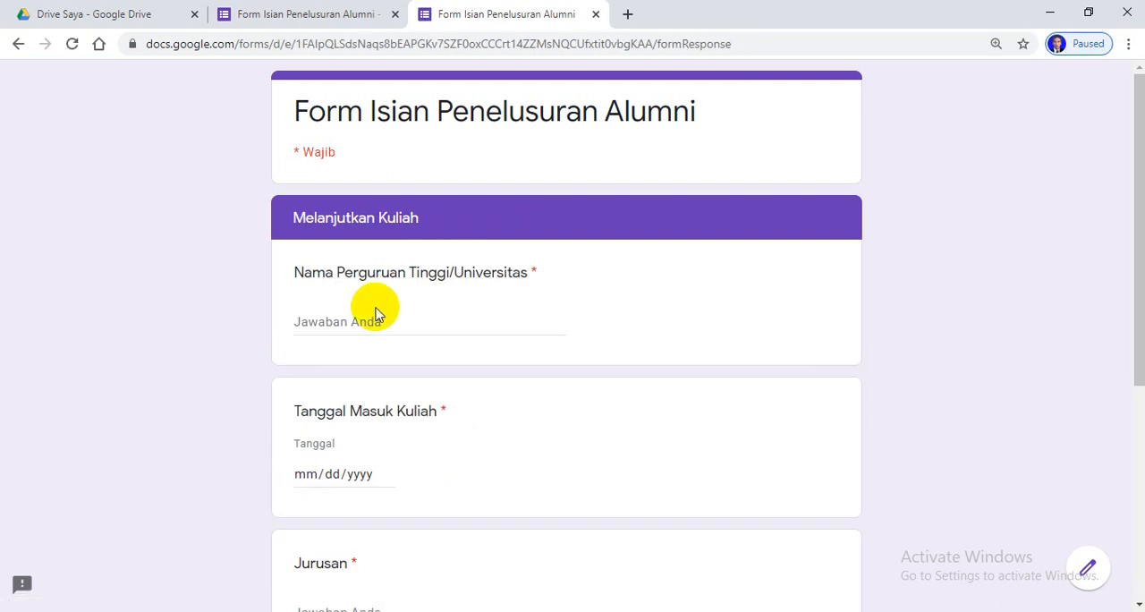
{"action": "left_click", "coordinate": [384, 321]}
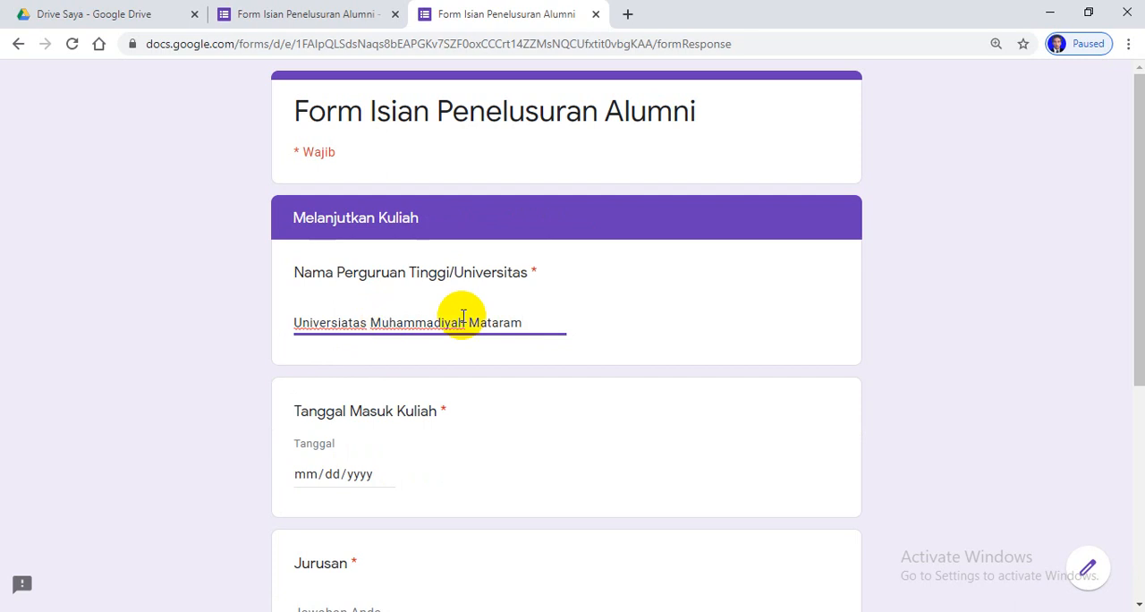
{"action": "left_click", "coordinate": [384, 479]}
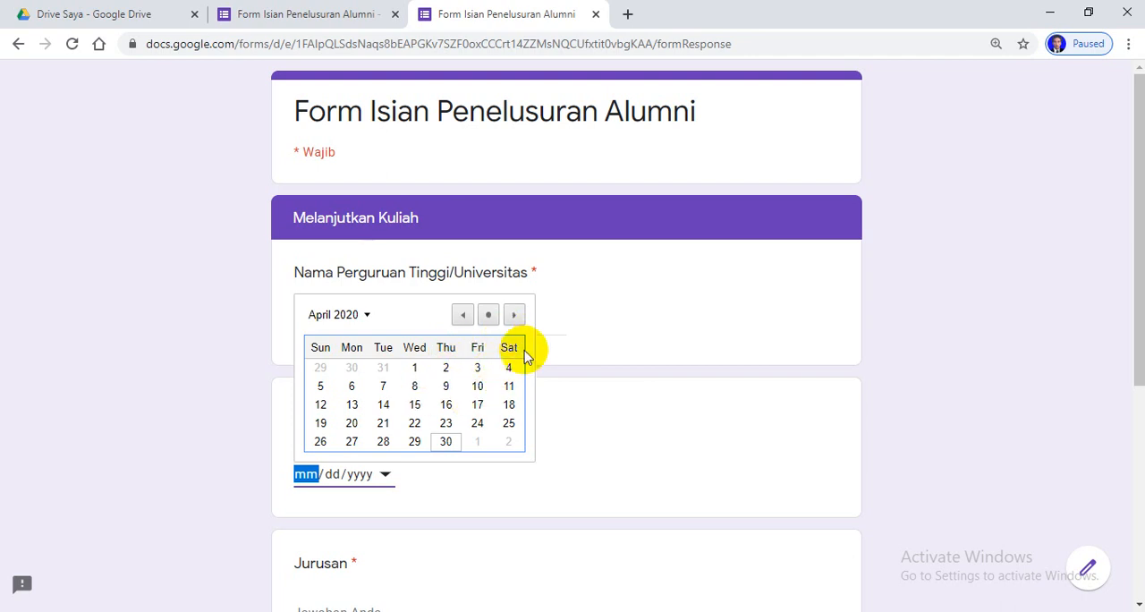
{"action": "left_click", "coordinate": [363, 315]}
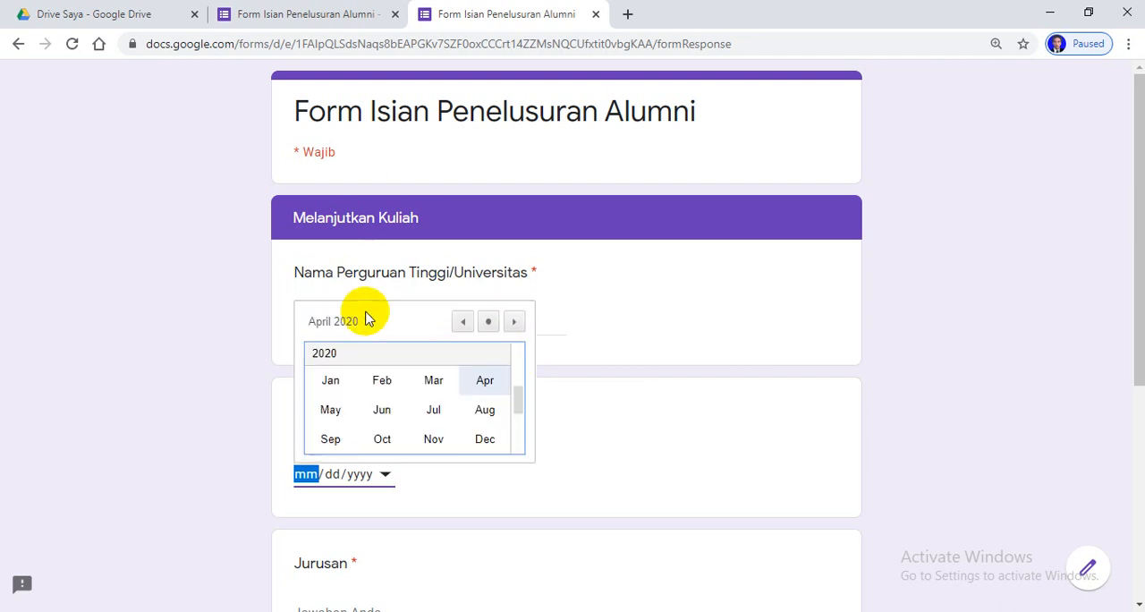
{"action": "left_click", "coordinate": [514, 323]}
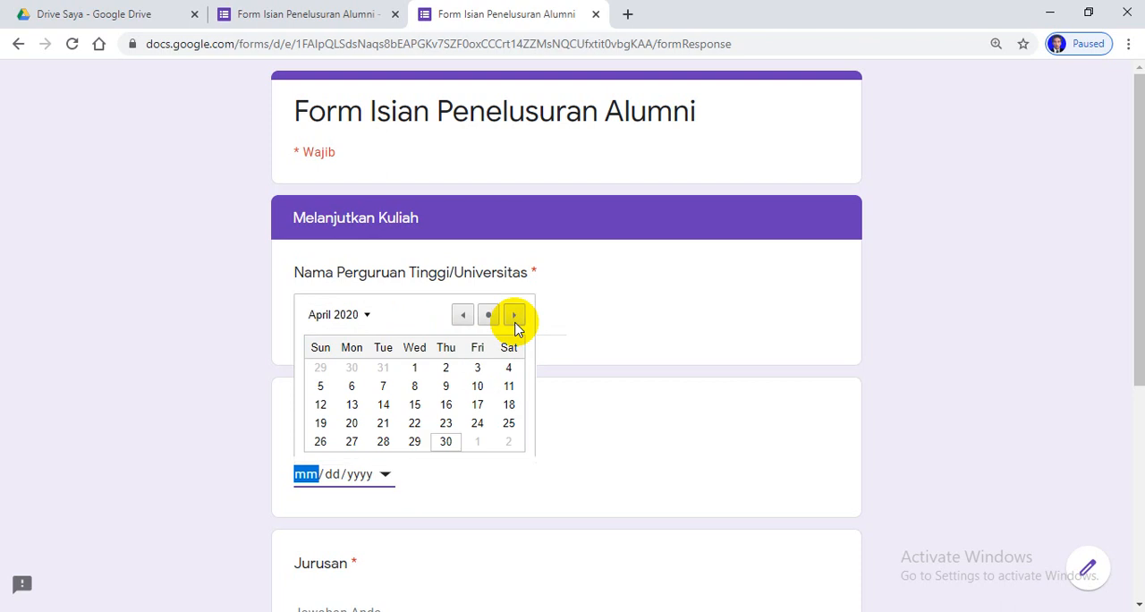
{"action": "left_click", "coordinate": [515, 325]}
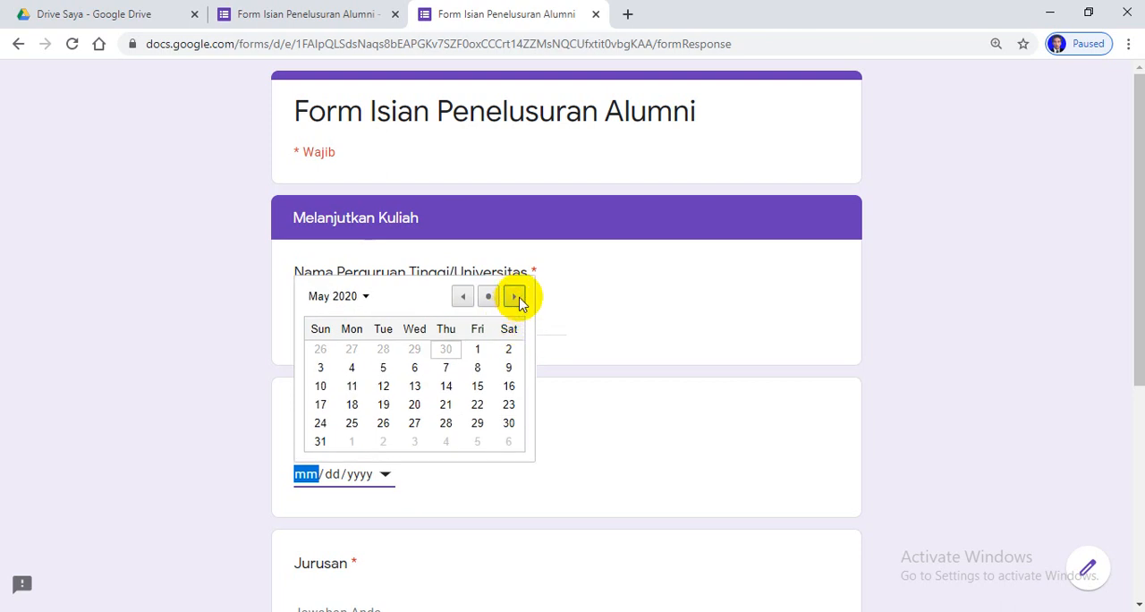
{"action": "left_click", "coordinate": [518, 310]}
{"action": "left_click", "coordinate": [514, 315]}
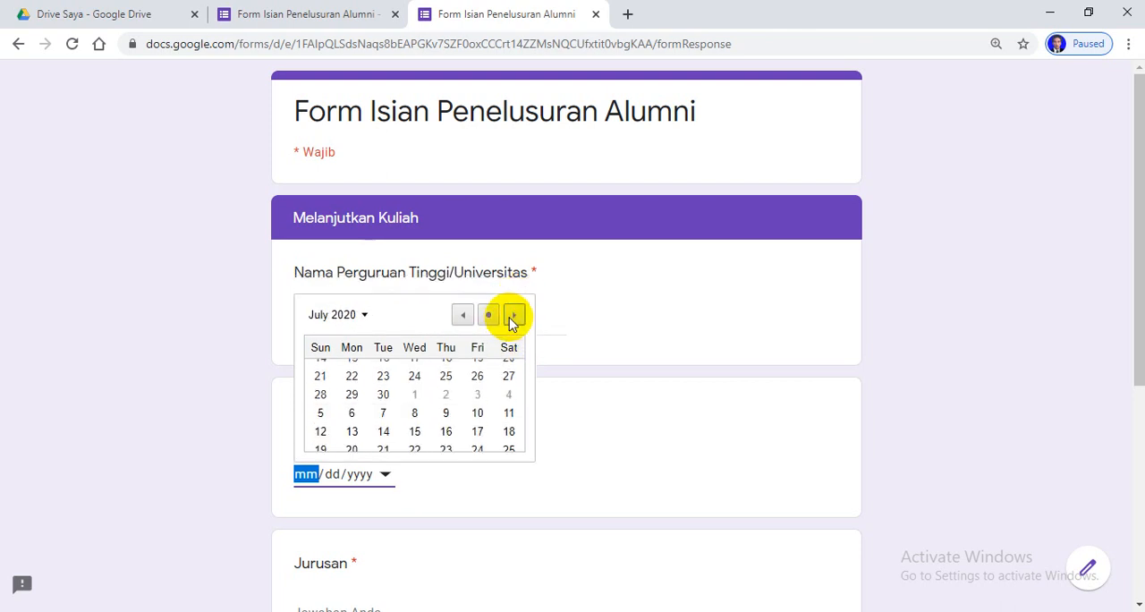
{"action": "left_click", "coordinate": [461, 316]}
{"action": "left_click", "coordinate": [460, 314]}
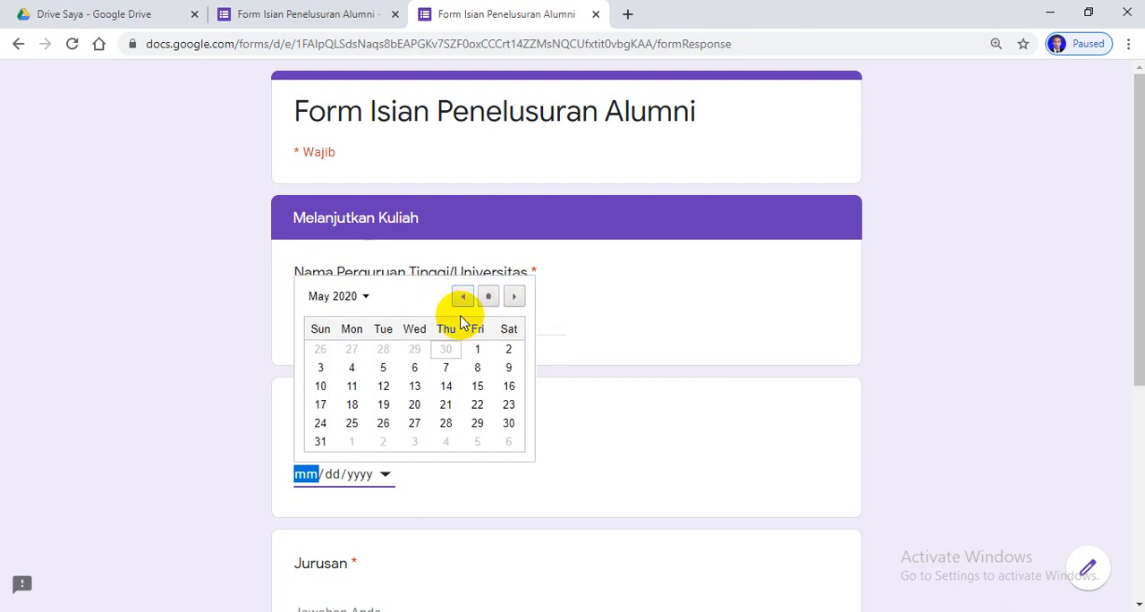
{"action": "left_click", "coordinate": [461, 304]}
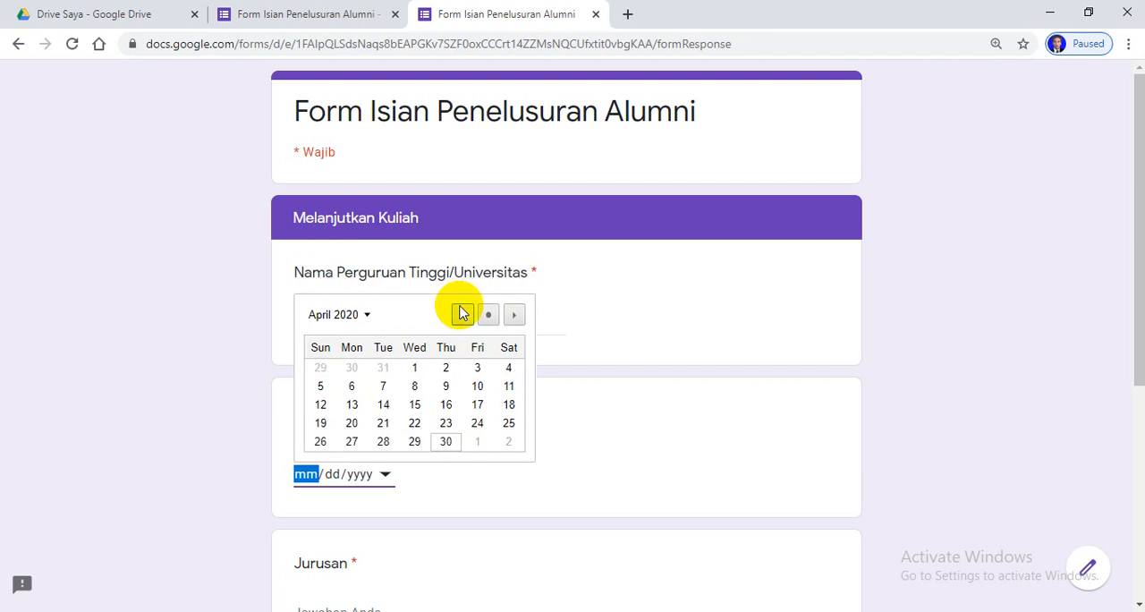
Set Tanggal Masuk Kuliah to 17 August 2019 with the date picker
{"action": "left_click", "coordinate": [383, 474]}
{"action": "left_click", "coordinate": [382, 476]}
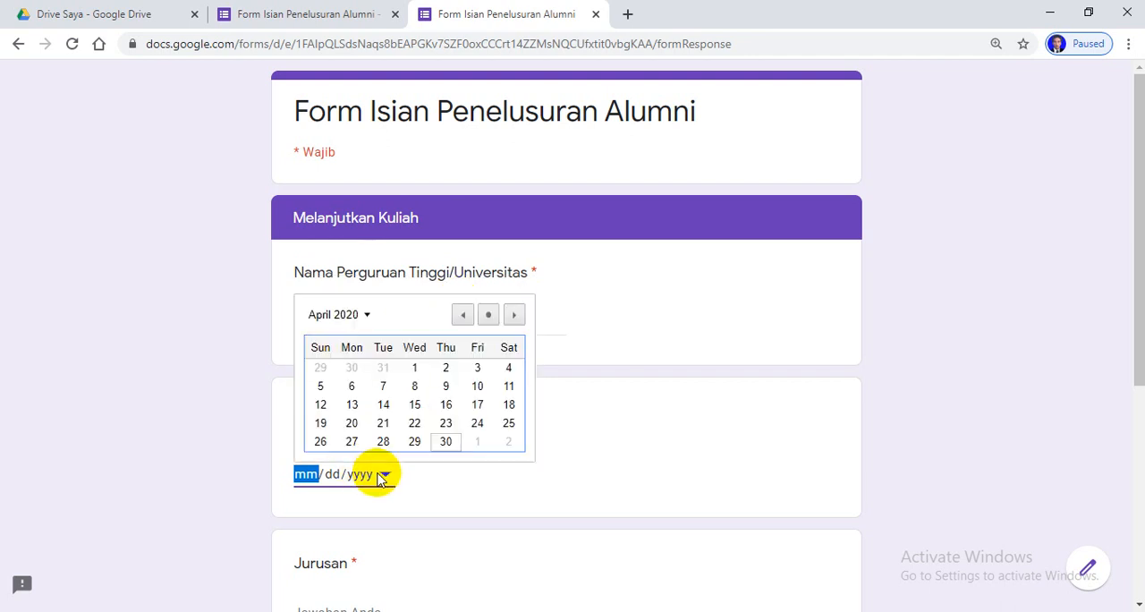
{"action": "left_click", "coordinate": [379, 476]}
{"action": "left_click", "coordinate": [377, 476]}
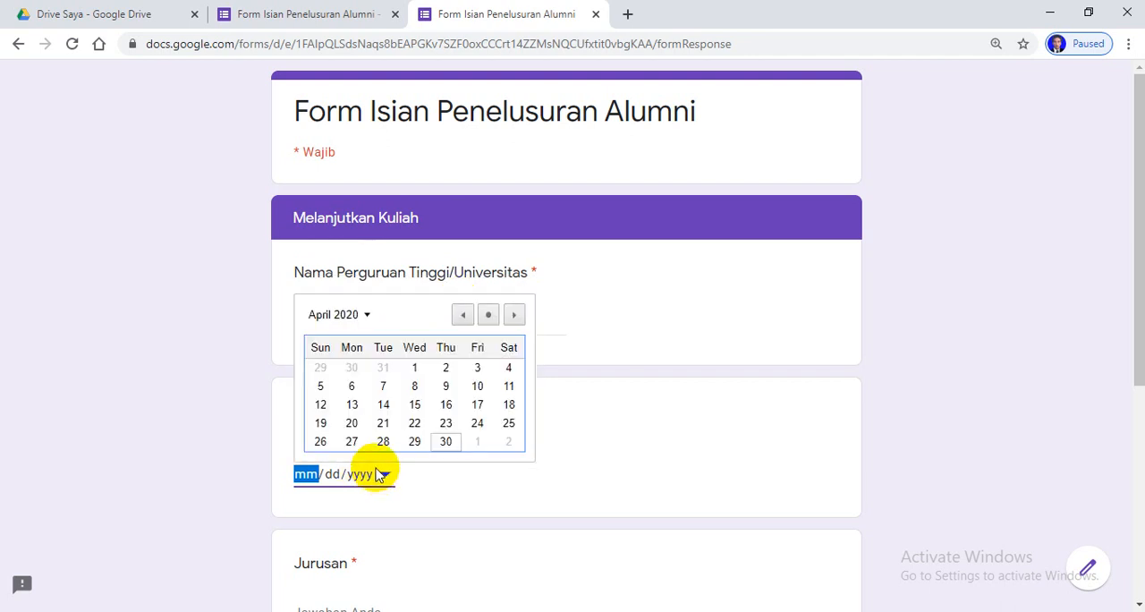
{"action": "left_click", "coordinate": [462, 315]}
{"action": "left_click", "coordinate": [462, 315]}
{"action": "left_click", "coordinate": [462, 315]}
{"action": "left_click", "coordinate": [463, 315]}
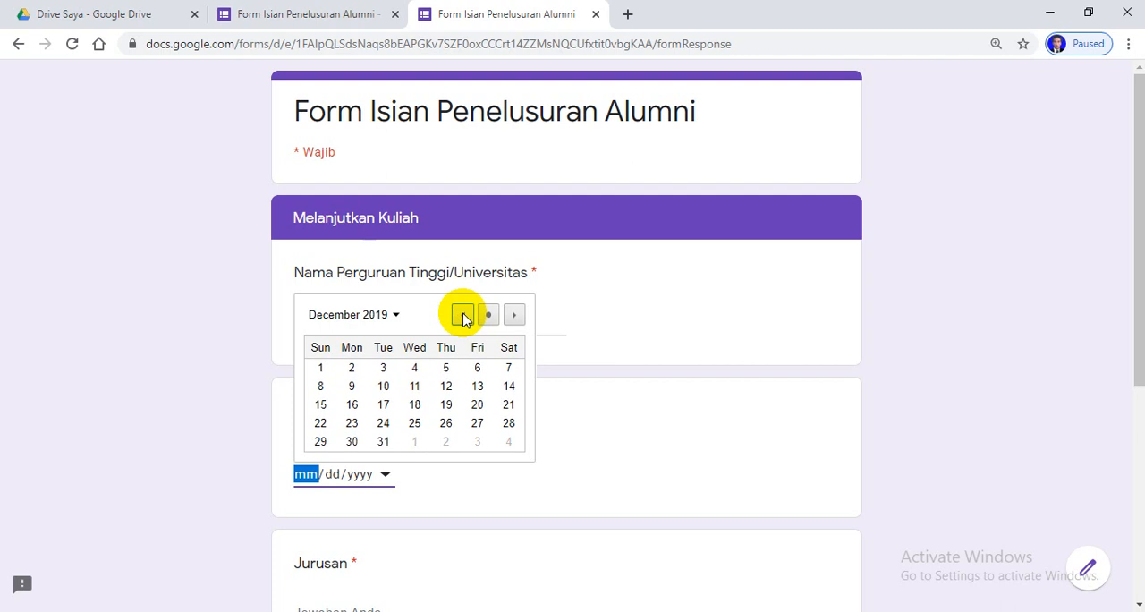
{"action": "left_click", "coordinate": [463, 315]}
{"action": "left_click", "coordinate": [462, 314]}
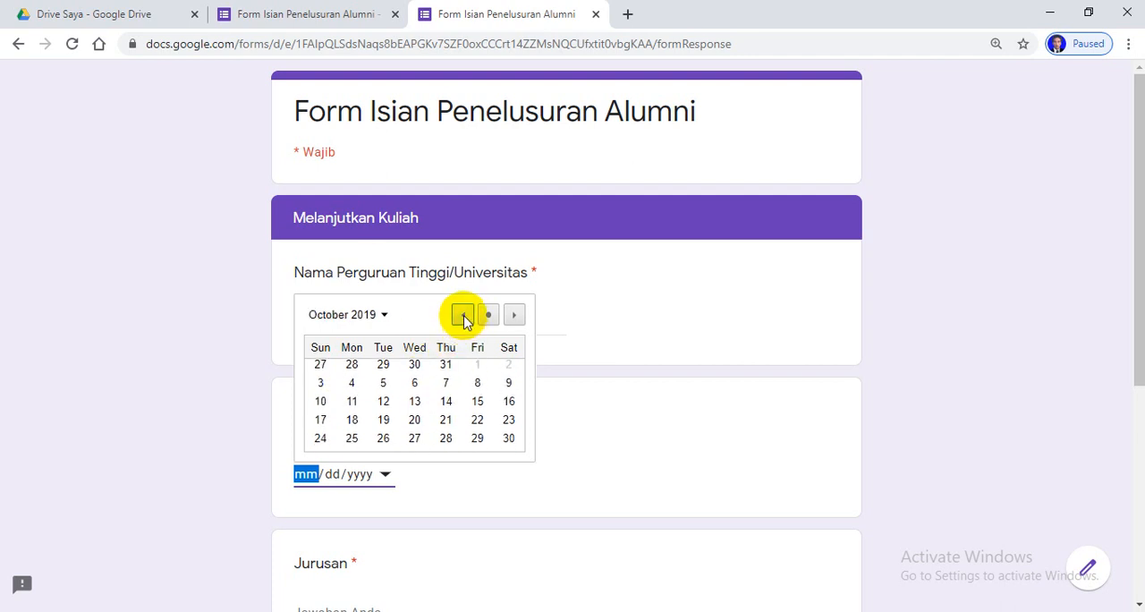
{"action": "left_click", "coordinate": [462, 315]}
{"action": "left_click", "coordinate": [463, 315]}
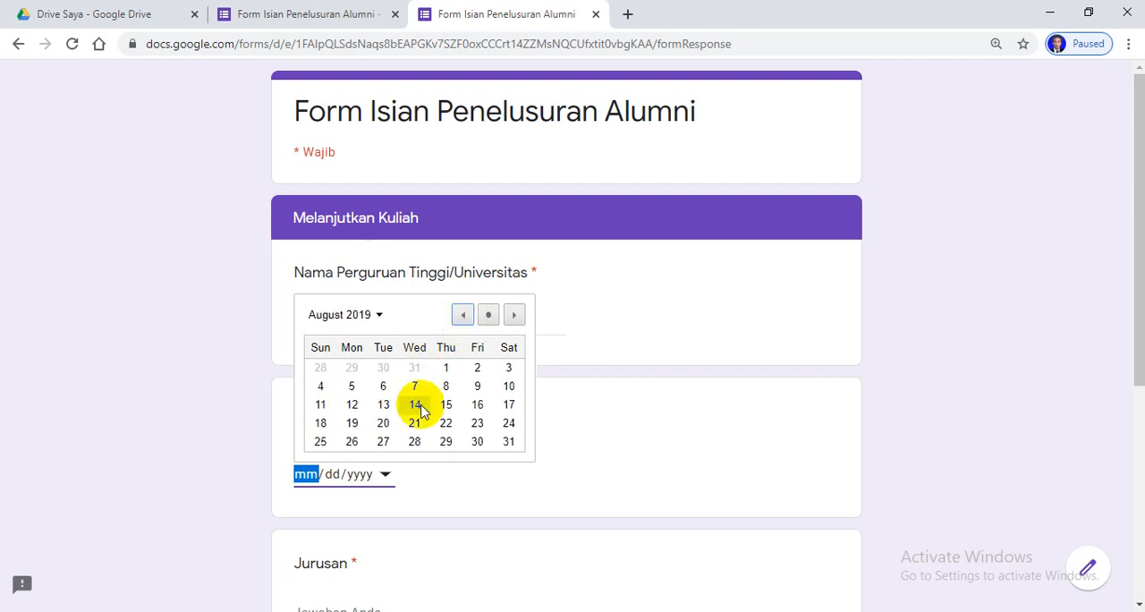
{"action": "left_click", "coordinate": [508, 404]}
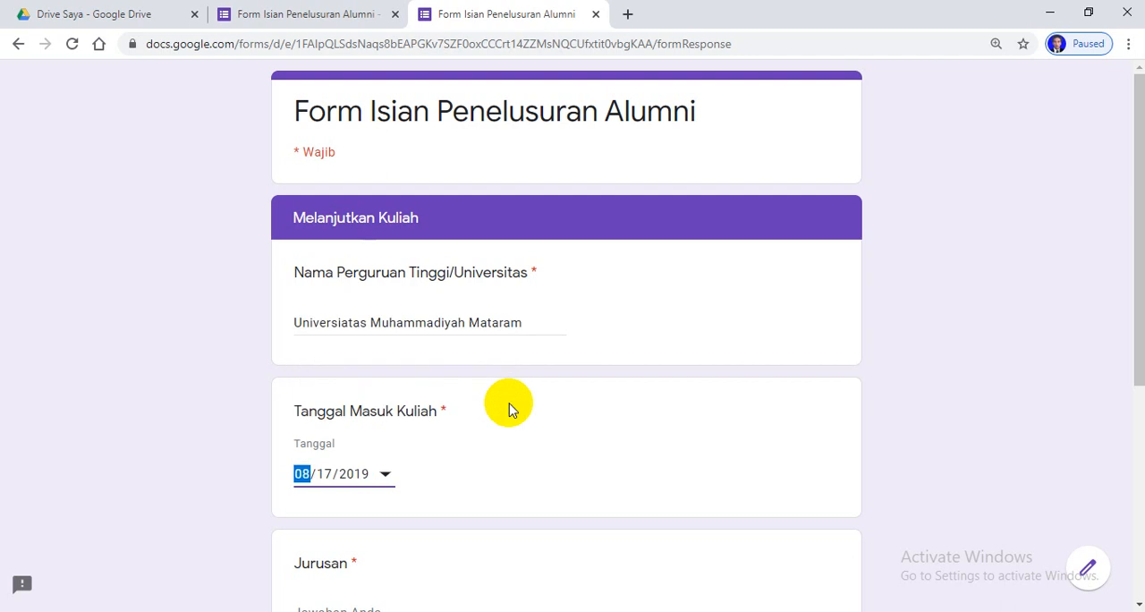
Enter "PPKn" for Jurusan and "S1" for Jenjang, and submit the response
{"action": "scroll", "coordinate": [559, 456], "scroll_direction": "down", "scroll_amount": 3}
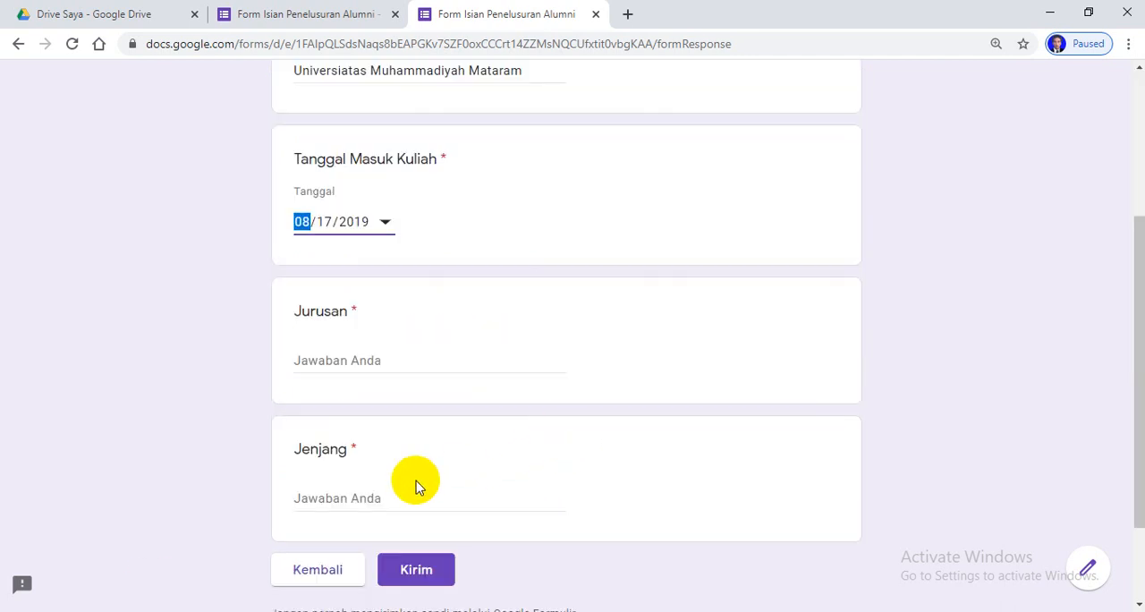
{"action": "left_click", "coordinate": [382, 358]}
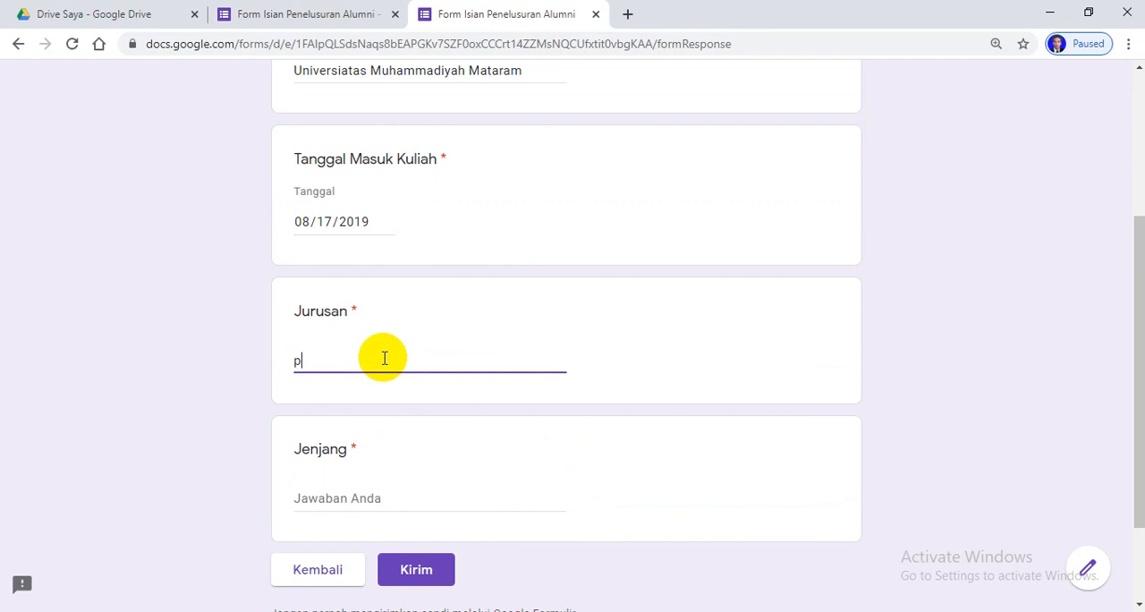
{"action": "type", "text": "p"}
{"action": "key", "text": "BackSpace"}
{"action": "type", "text": "P"}
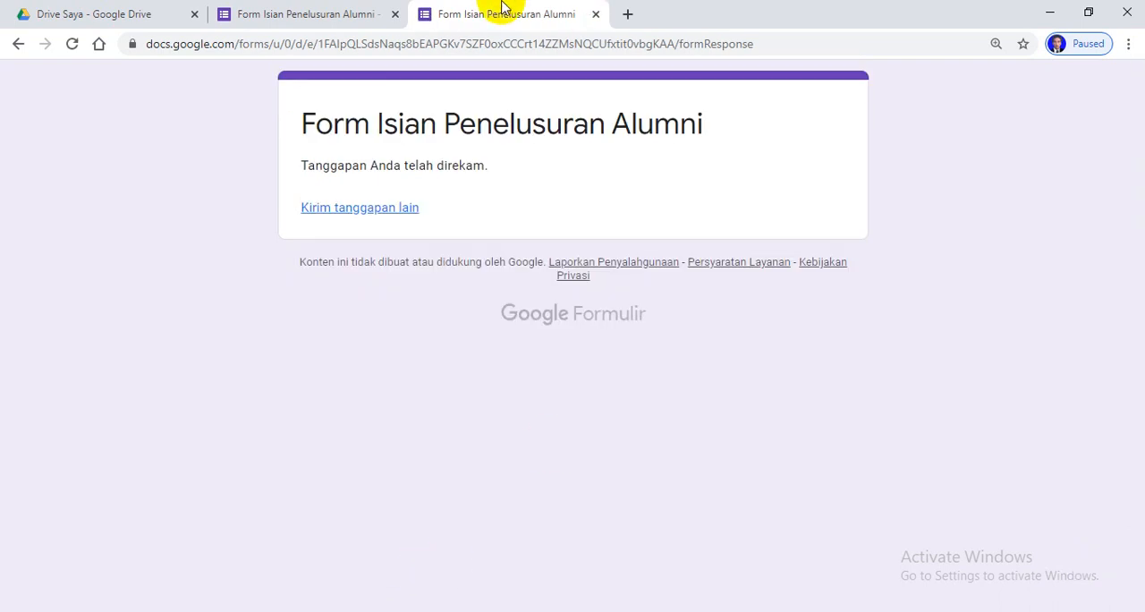
Return to the form editor and open the form's collected responses
{"action": "left_click", "coordinate": [284, 14]}
{"action": "scroll", "coordinate": [680, 219], "scroll_direction": "up", "scroll_amount": 5}
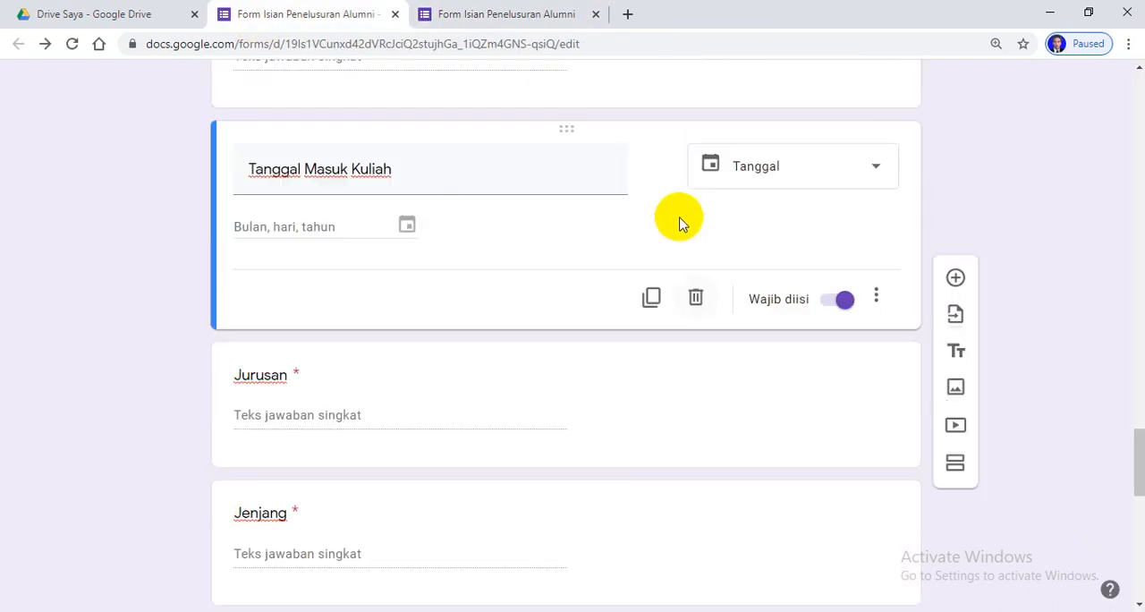
{"action": "scroll", "coordinate": [670, 210], "scroll_direction": "up", "scroll_amount": 20}
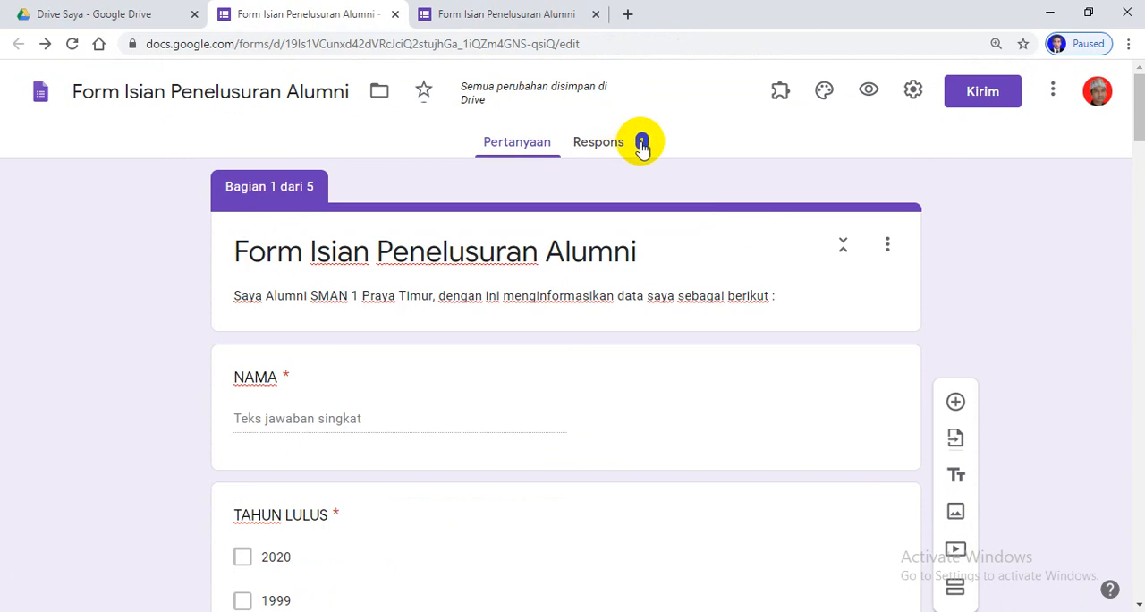
{"action": "left_click", "coordinate": [642, 146]}
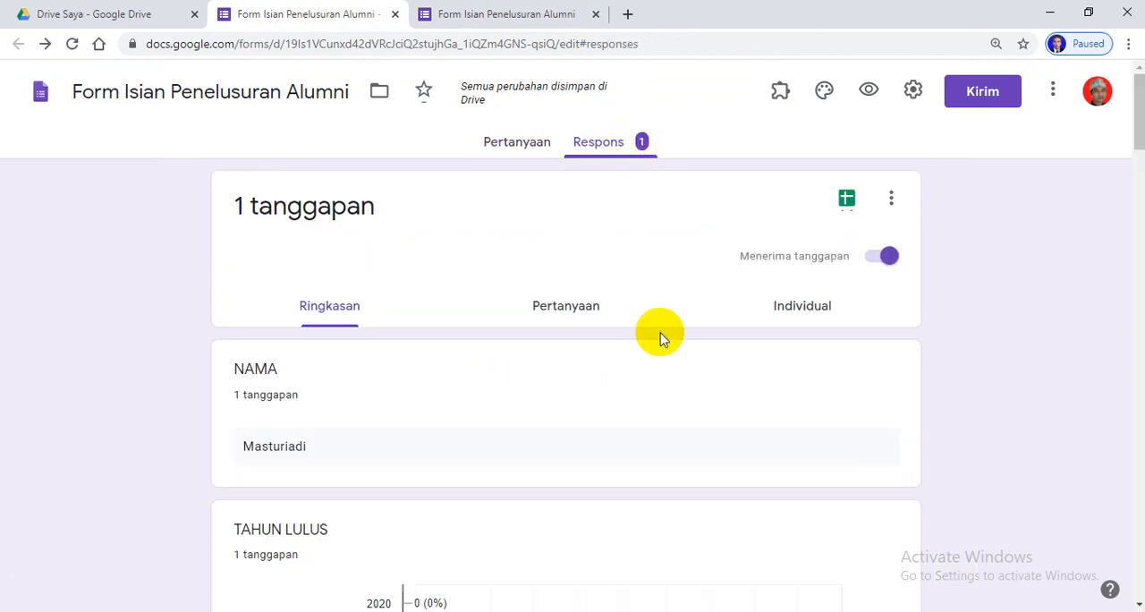
Examine the response summary question by question, including the answers in the Melanjutkan Kuliah section
{"action": "scroll", "coordinate": [675, 306], "scroll_direction": "down", "scroll_amount": 3}
{"action": "scroll", "coordinate": [626, 299], "scroll_direction": "up", "scroll_amount": 1}
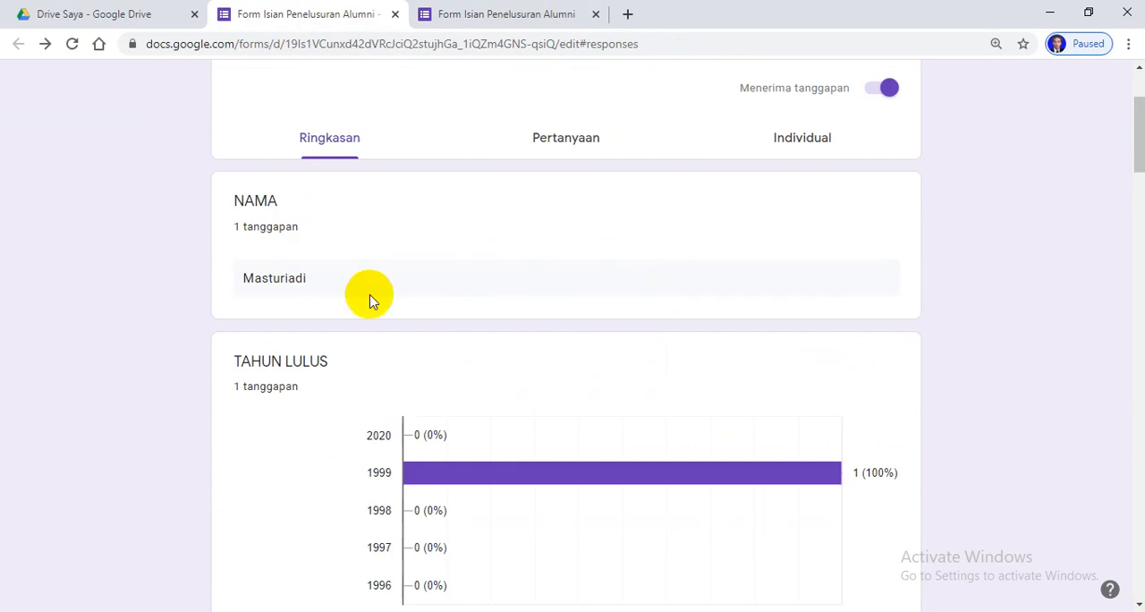
{"action": "scroll", "coordinate": [665, 396], "scroll_direction": "down", "scroll_amount": 8}
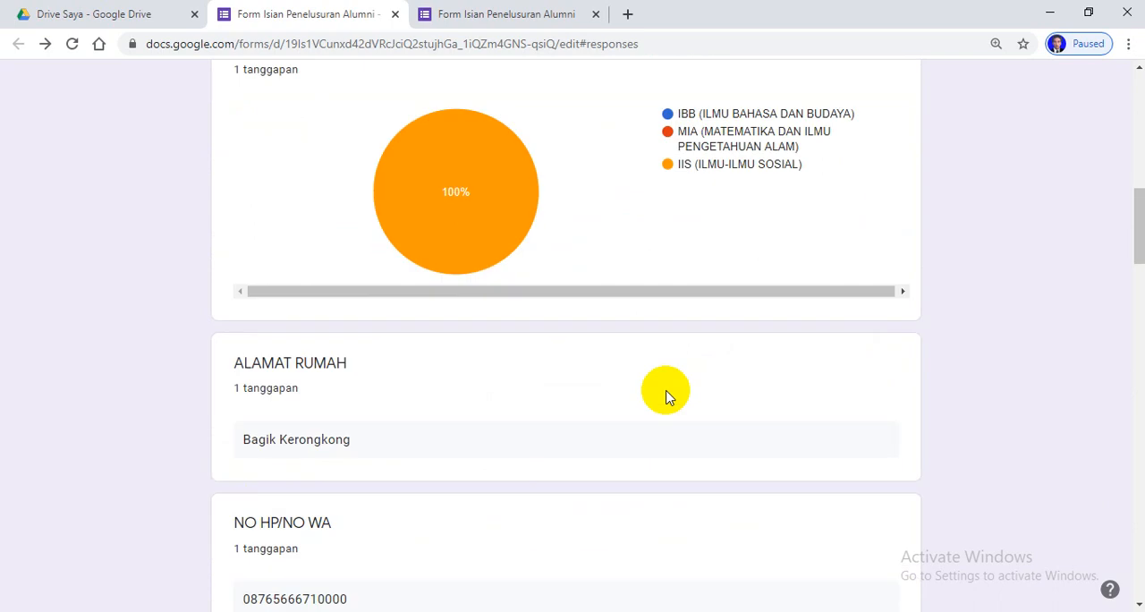
{"action": "scroll", "coordinate": [671, 406], "scroll_direction": "down", "scroll_amount": 15}
{"action": "scroll", "coordinate": [680, 430], "scroll_direction": "down", "scroll_amount": 10}
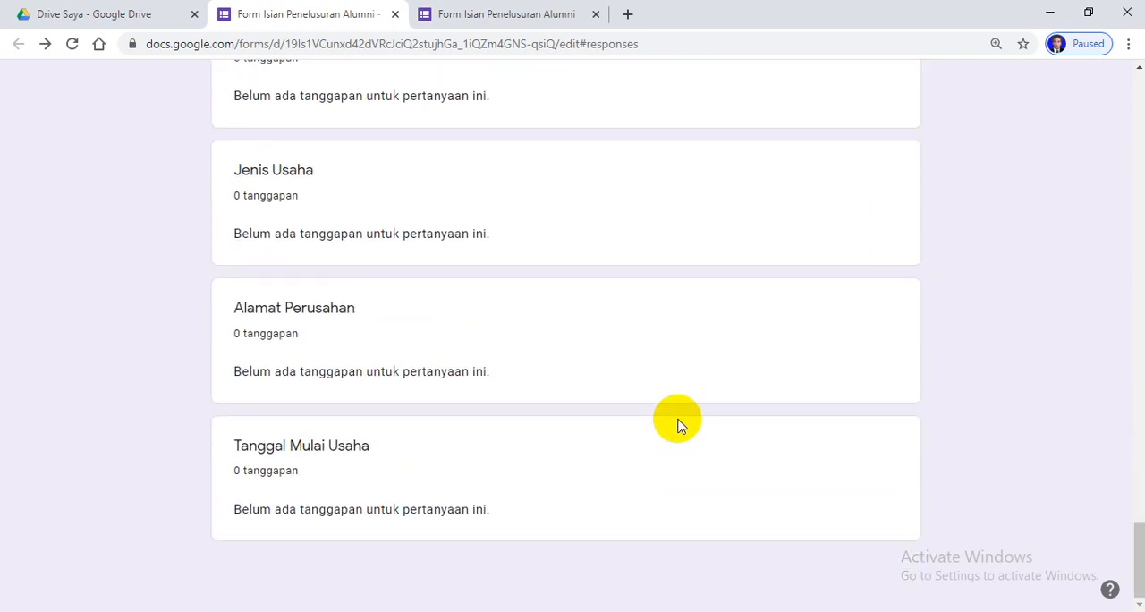
{"action": "scroll", "coordinate": [672, 425], "scroll_direction": "up", "scroll_amount": 7}
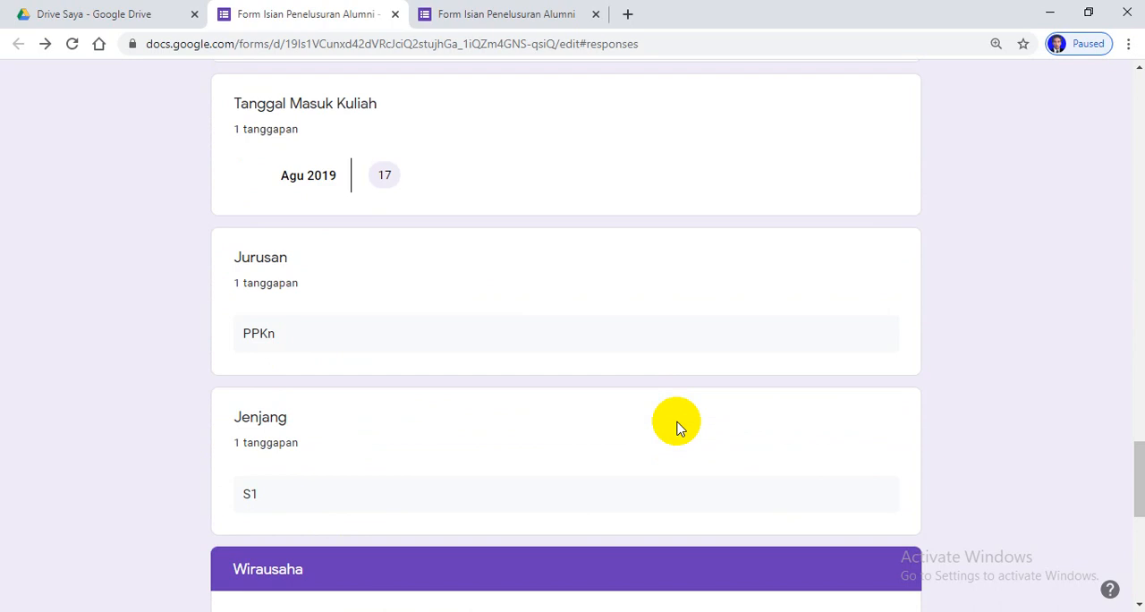
{"action": "scroll", "coordinate": [412, 375], "scroll_direction": "up", "scroll_amount": 3}
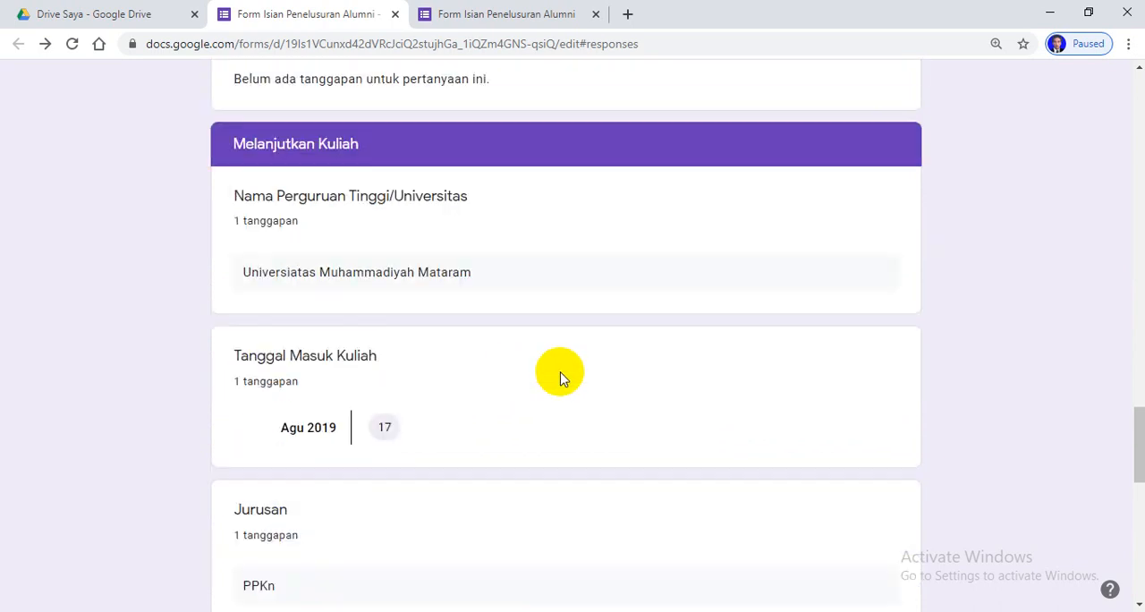
{"action": "scroll", "coordinate": [562, 414], "scroll_direction": "up", "scroll_amount": 8}
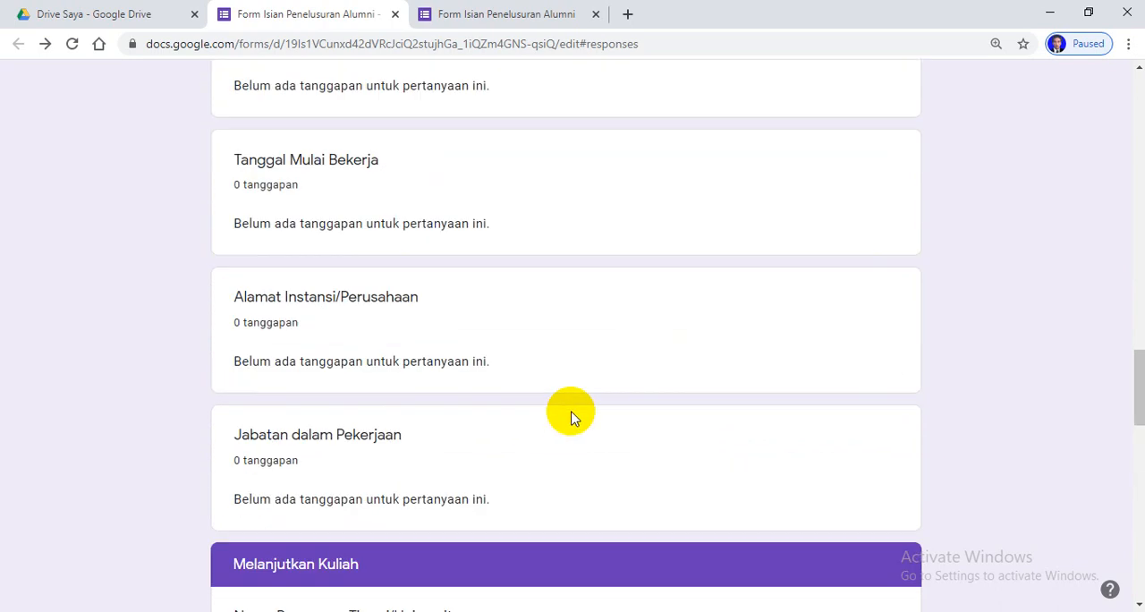
{"action": "scroll", "coordinate": [573, 418], "scroll_direction": "up", "scroll_amount": 15}
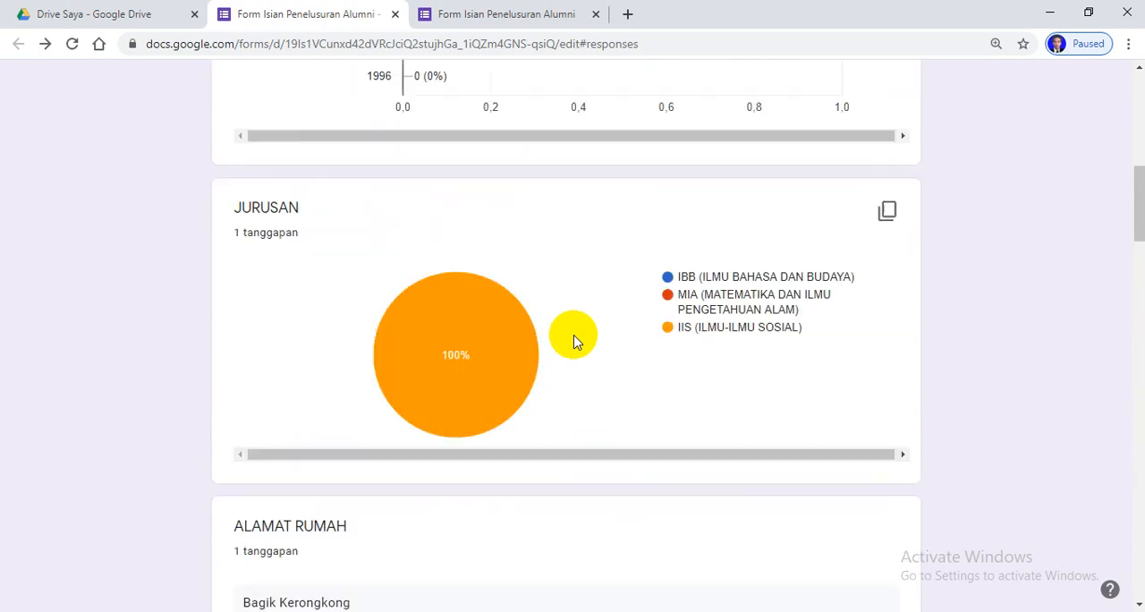
{"action": "scroll", "coordinate": [531, 304], "scroll_direction": "up", "scroll_amount": 5}
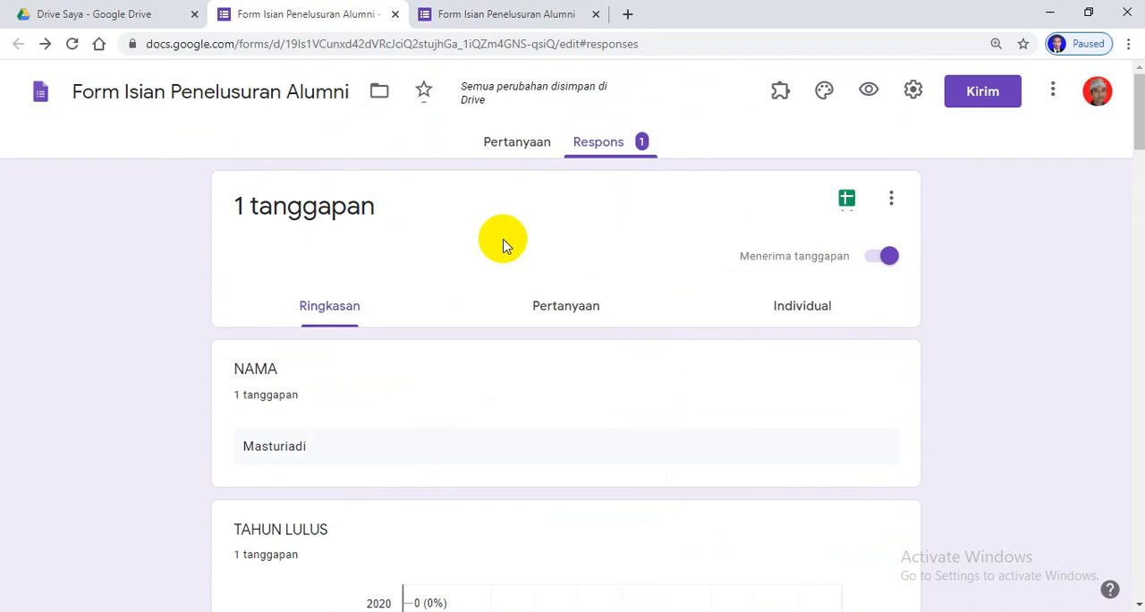
Create a new Google Sheets spreadsheet for the form's responses, and close it after viewing the recorded answers
{"action": "left_click", "coordinate": [846, 199]}
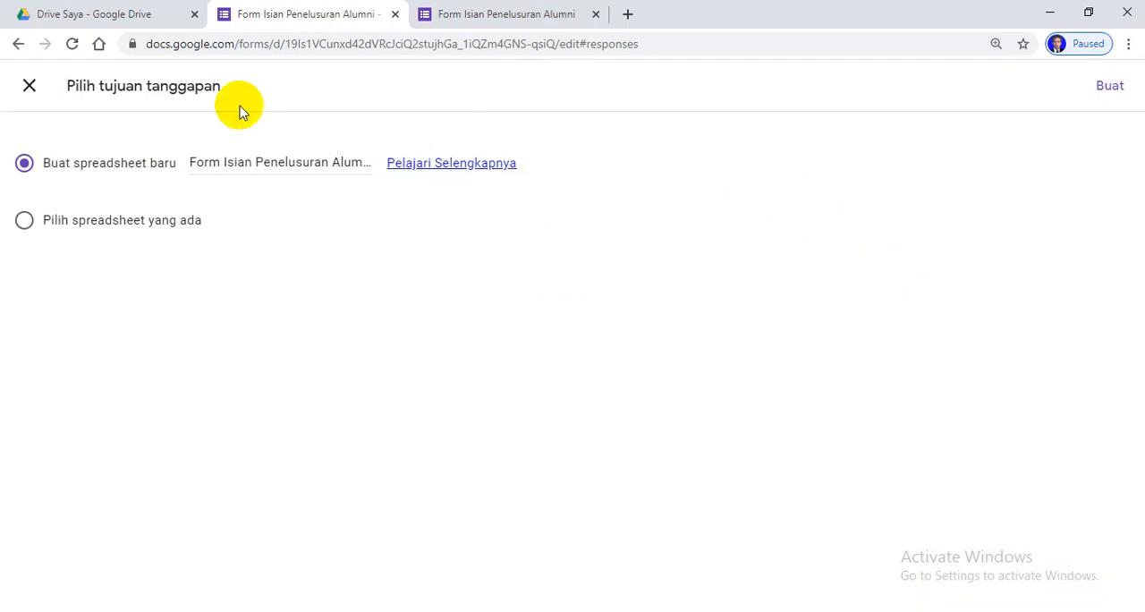
{"action": "left_click", "coordinate": [1108, 86]}
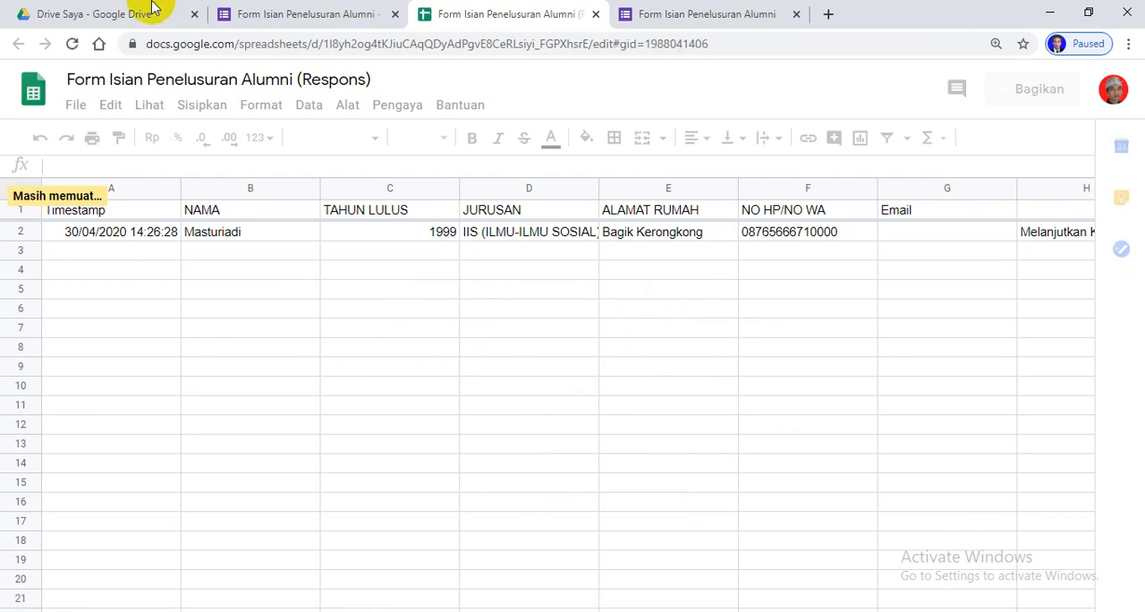
{"action": "left_click", "coordinate": [597, 16]}
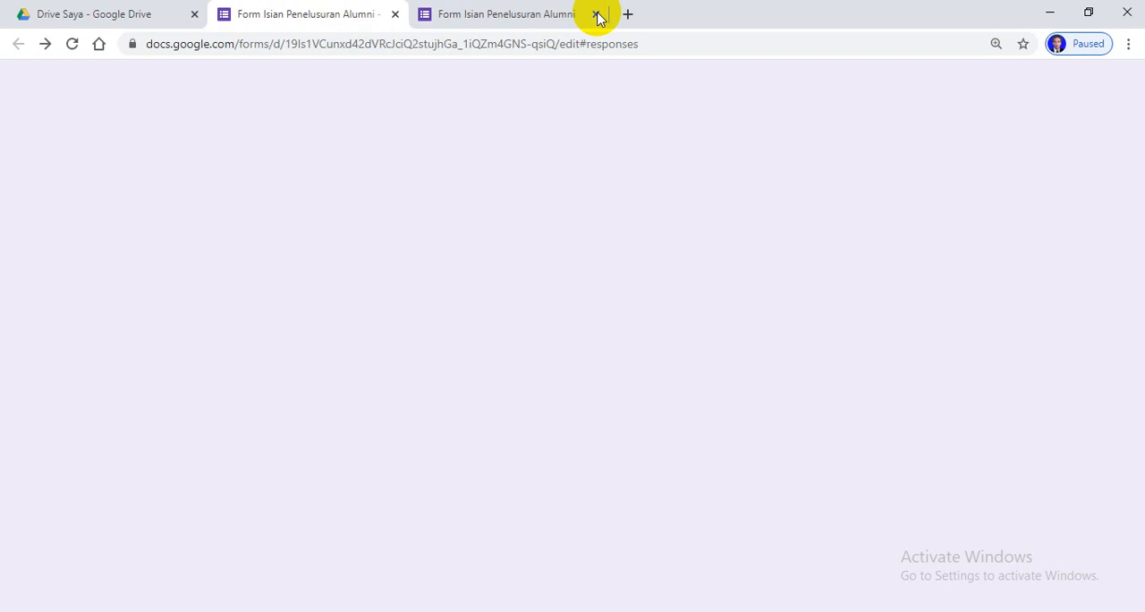
Close the extra form page and return from the collected responses to the form's questions
{"action": "left_click", "coordinate": [597, 16]}
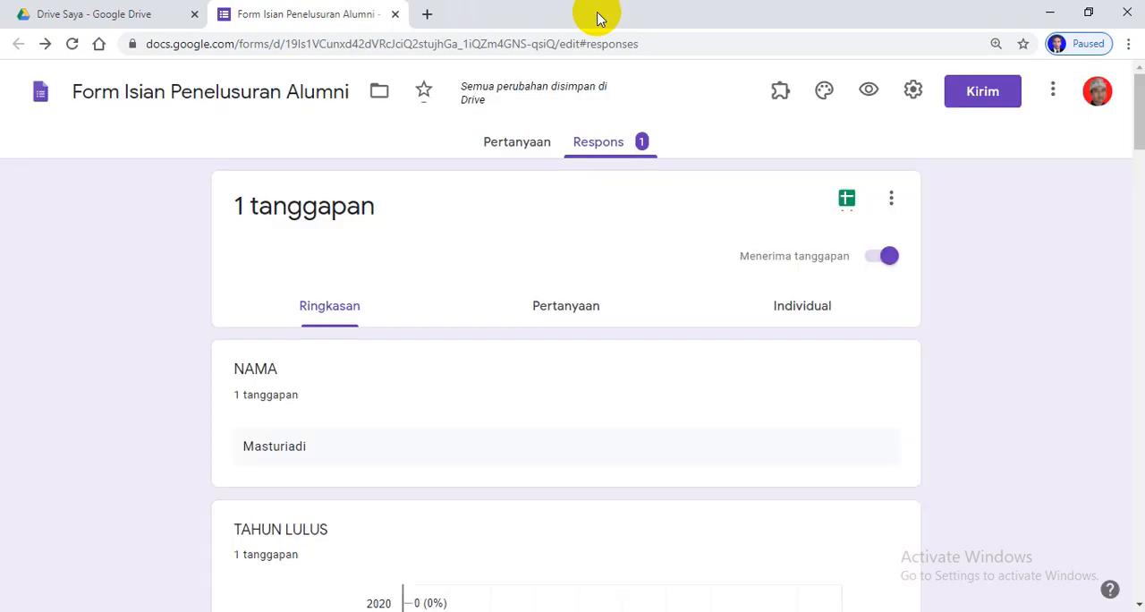
{"action": "left_click", "coordinate": [516, 143]}
{"action": "scroll", "coordinate": [662, 376], "scroll_direction": "down", "scroll_amount": 10}
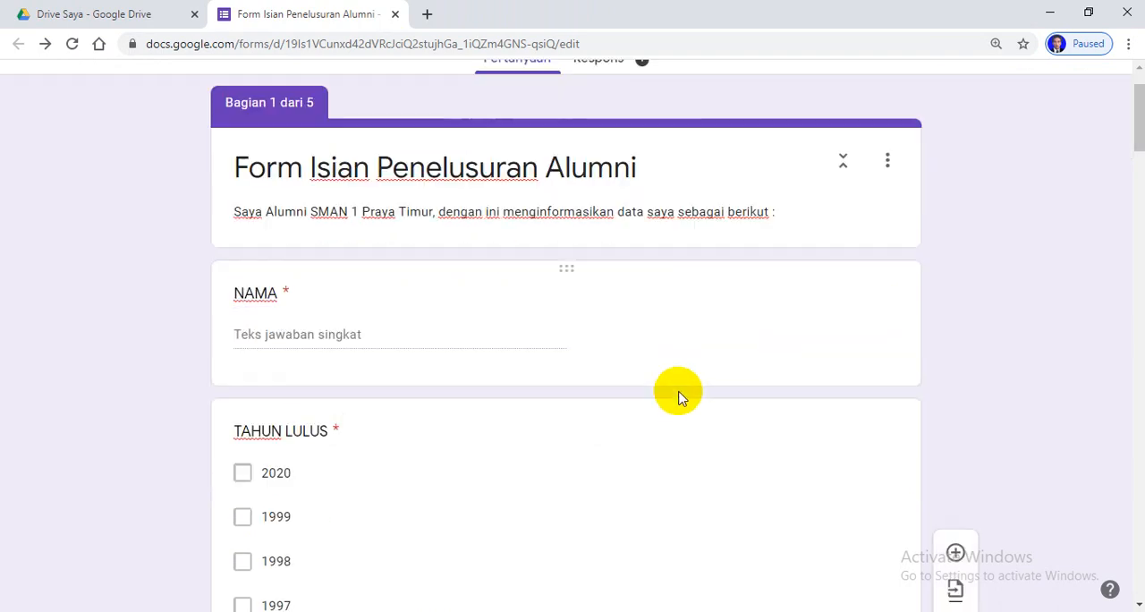
{"action": "scroll", "coordinate": [685, 352], "scroll_direction": "up", "scroll_amount": 15}
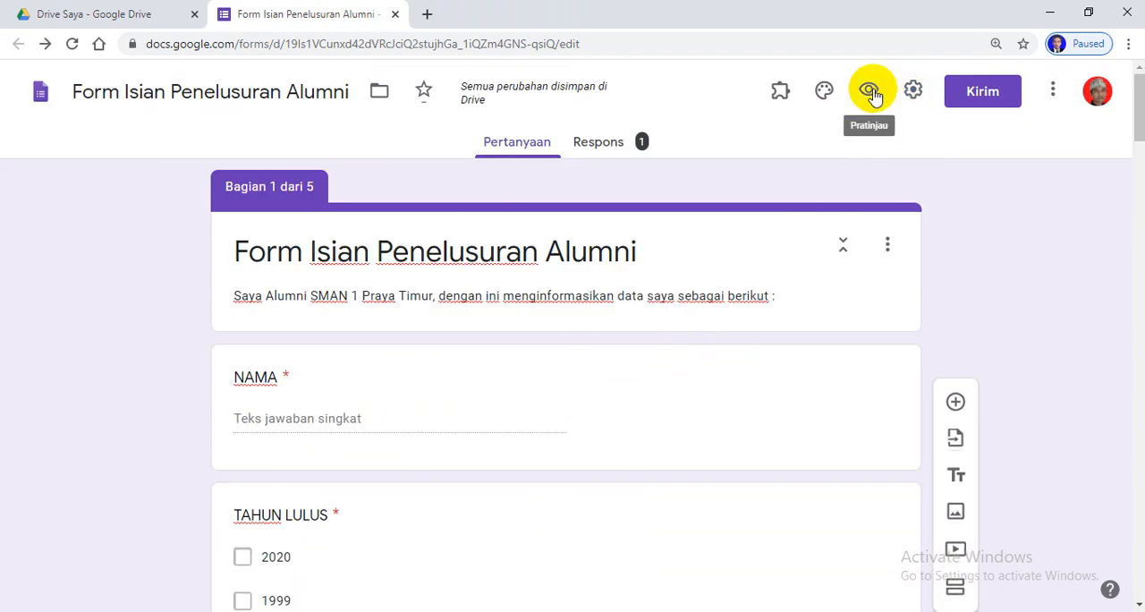
Upload the image c1 from the Pictures folder as the form's header image, and close the theme options
{"action": "left_click", "coordinate": [823, 93]}
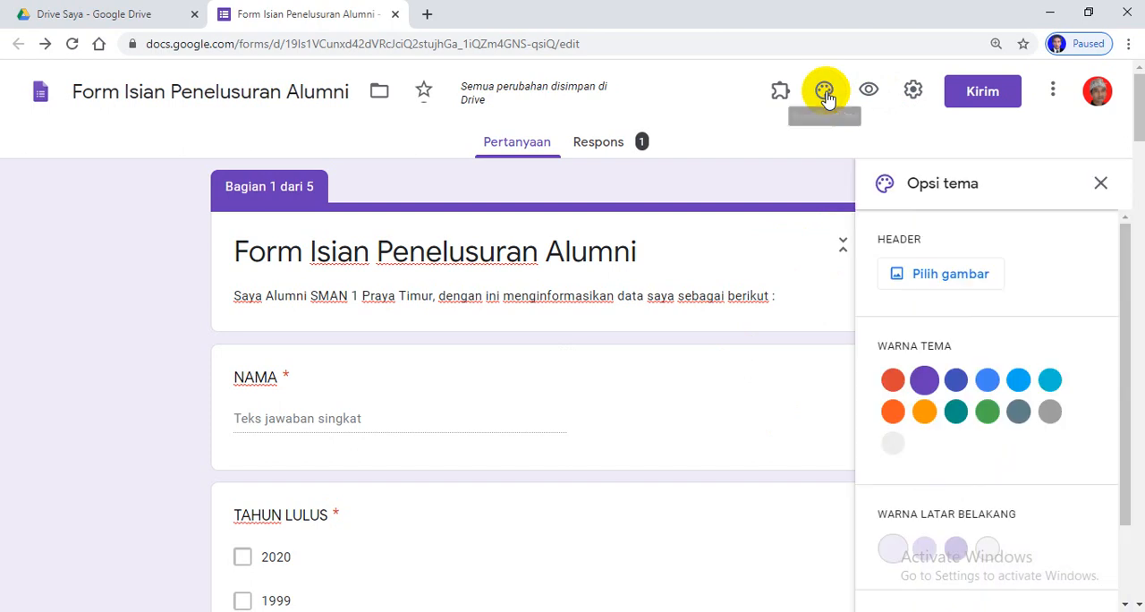
{"action": "left_click", "coordinate": [962, 275]}
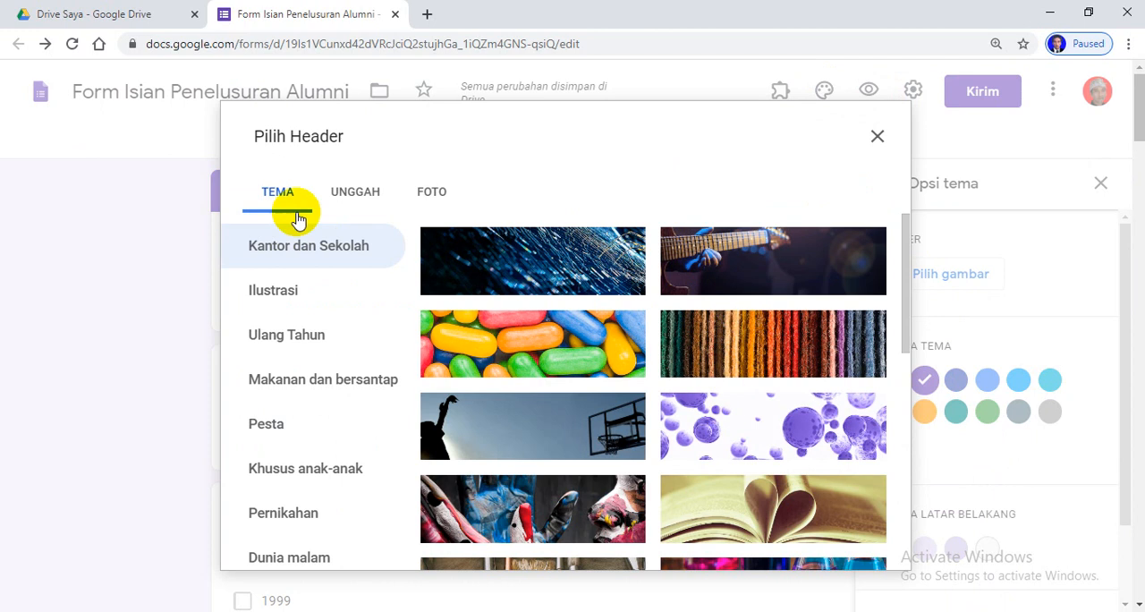
{"action": "left_click", "coordinate": [355, 191]}
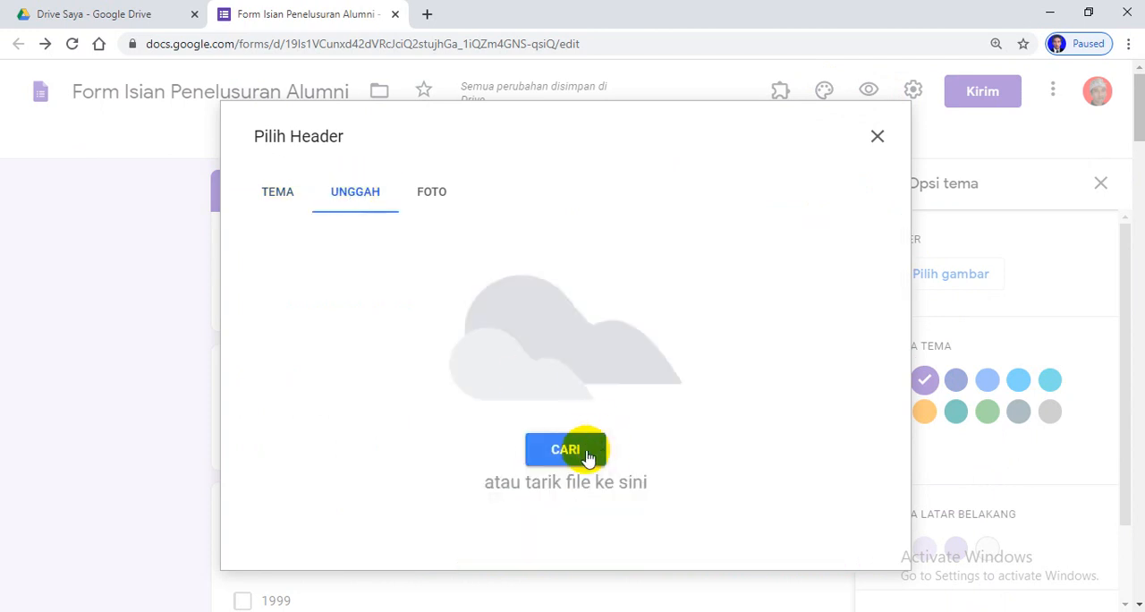
{"action": "left_click", "coordinate": [578, 451]}
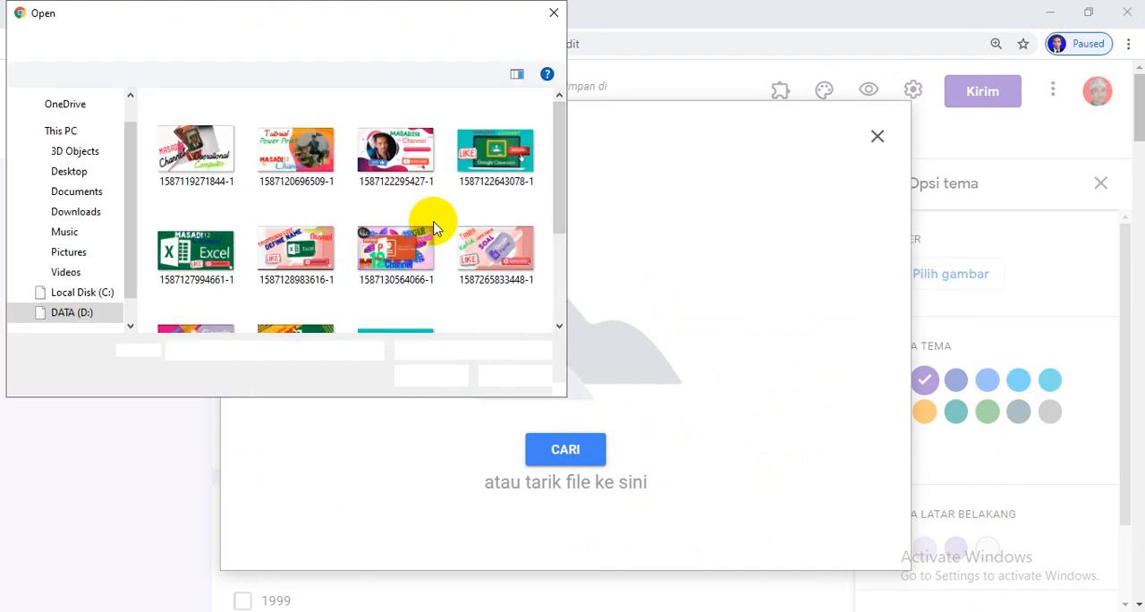
{"action": "left_click", "coordinate": [79, 254]}
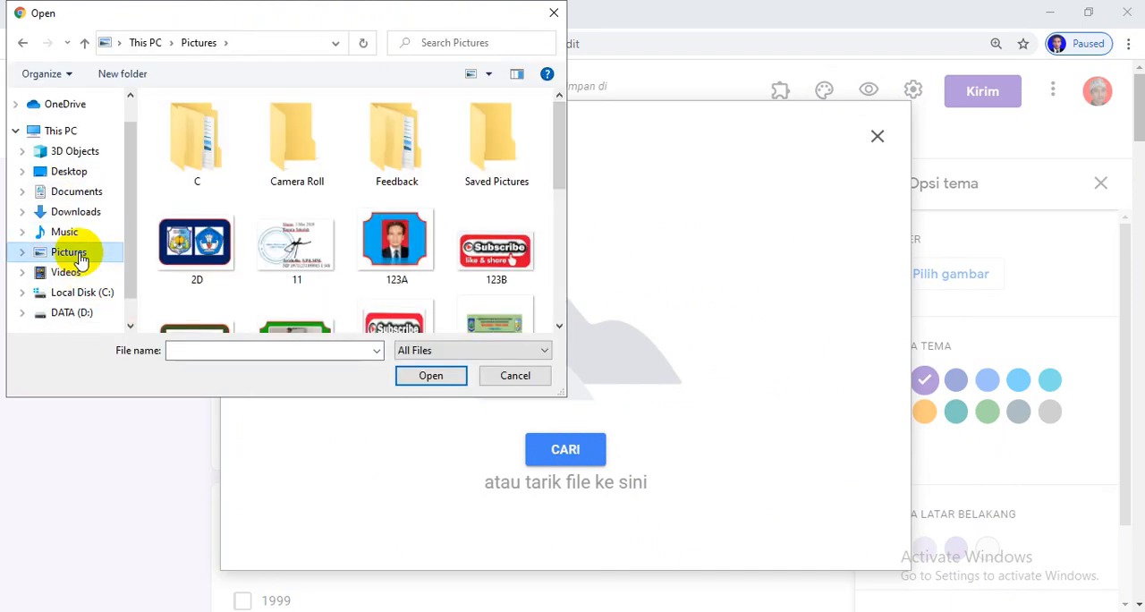
{"action": "scroll", "coordinate": [394, 211], "scroll_direction": "down", "scroll_amount": 3}
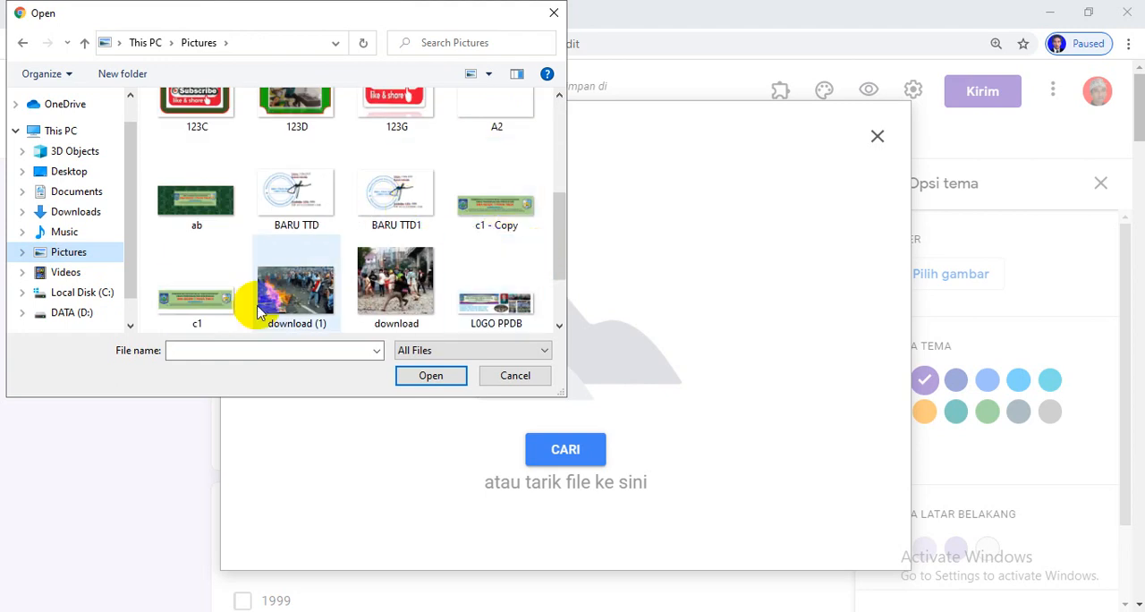
{"action": "left_click", "coordinate": [225, 304]}
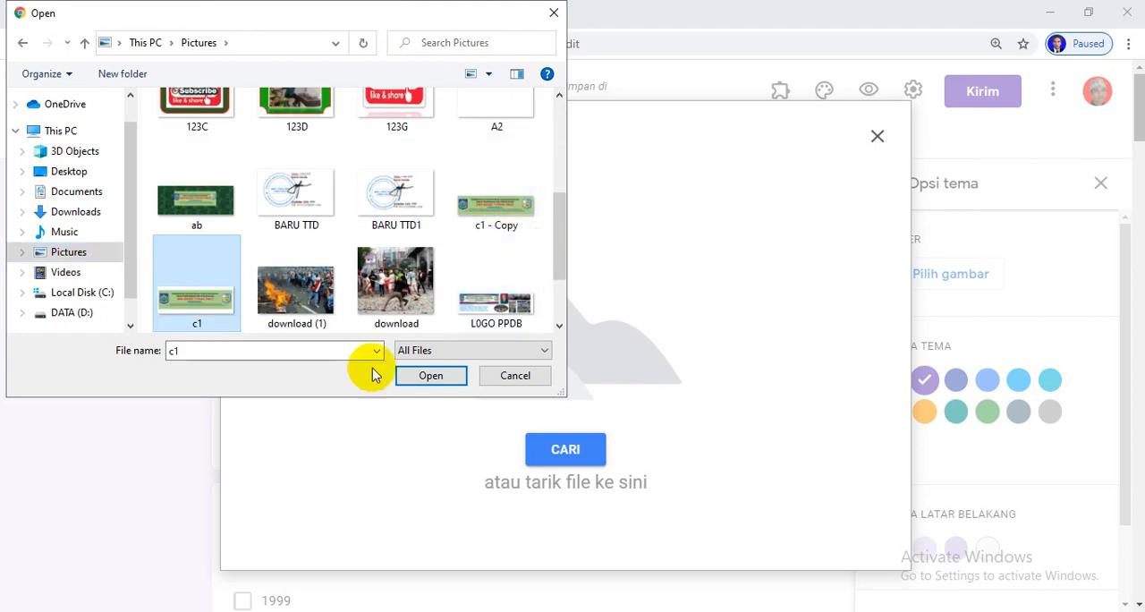
{"action": "left_click", "coordinate": [429, 376]}
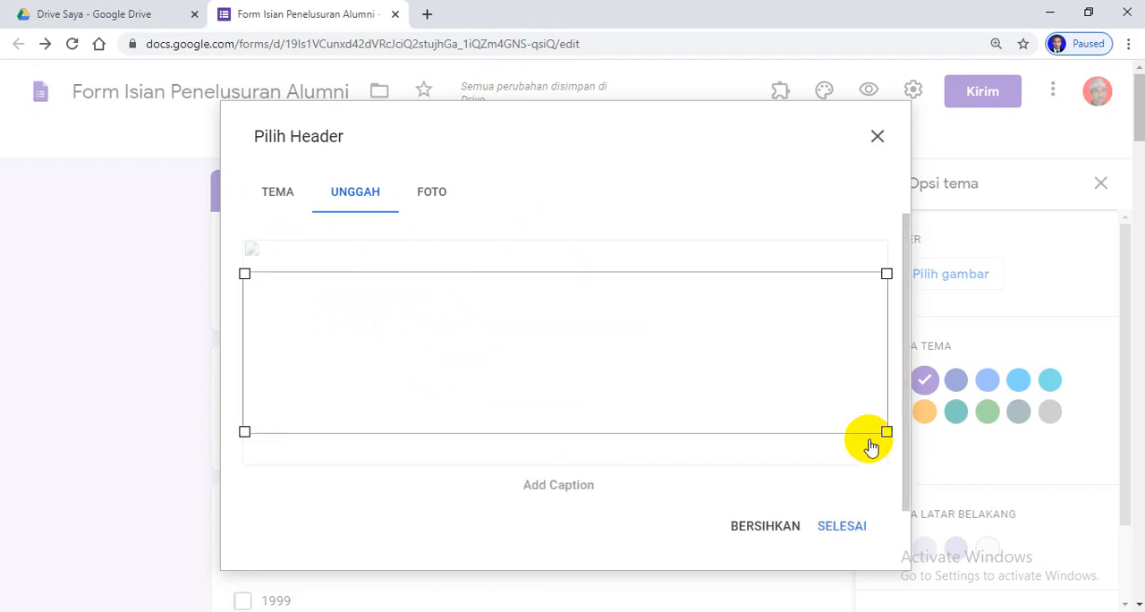
{"action": "left_click", "coordinate": [844, 525]}
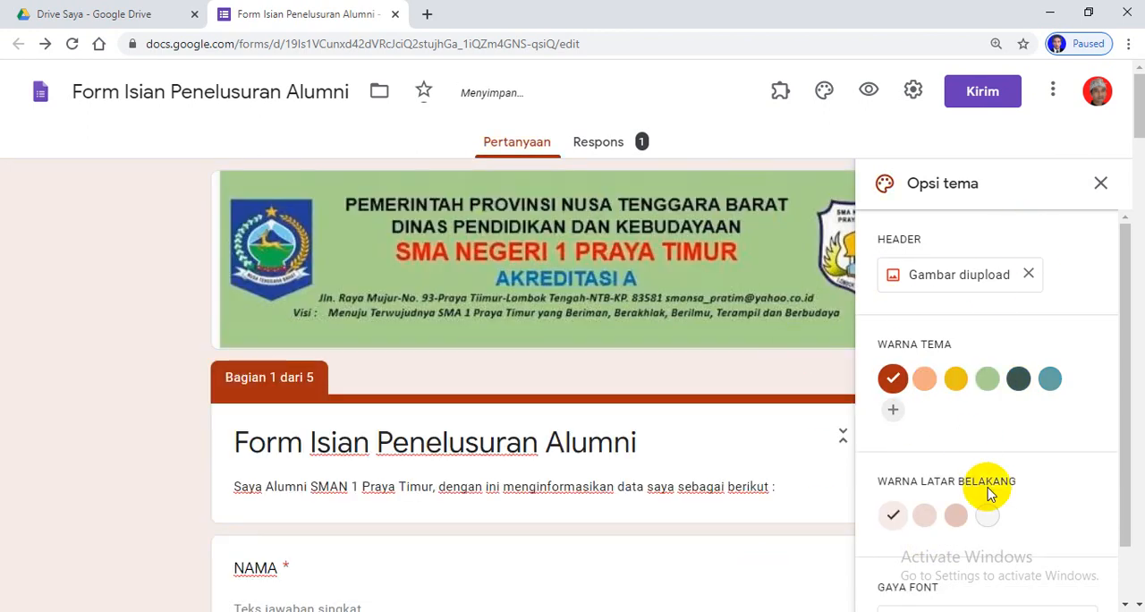
{"action": "left_click", "coordinate": [1100, 184]}
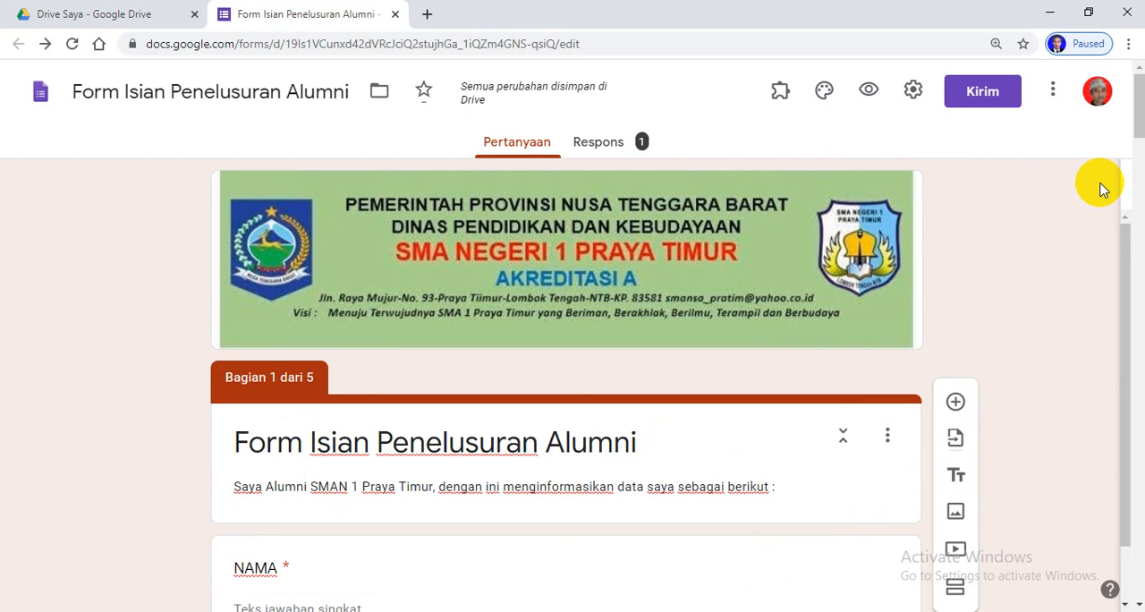
Review the form's sections with the new header, preview the form as a respondent, and close the preview
{"action": "scroll", "coordinate": [804, 398], "scroll_direction": "down", "scroll_amount": 8}
{"action": "scroll", "coordinate": [783, 411], "scroll_direction": "down", "scroll_amount": 5}
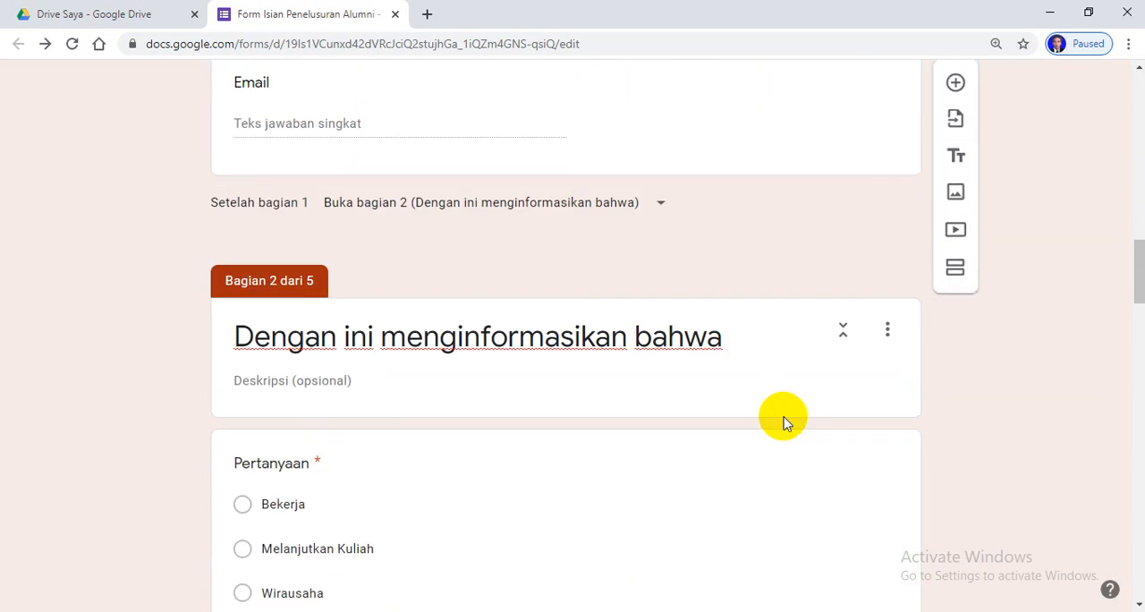
{"action": "scroll", "coordinate": [715, 357], "scroll_direction": "up", "scroll_amount": 20}
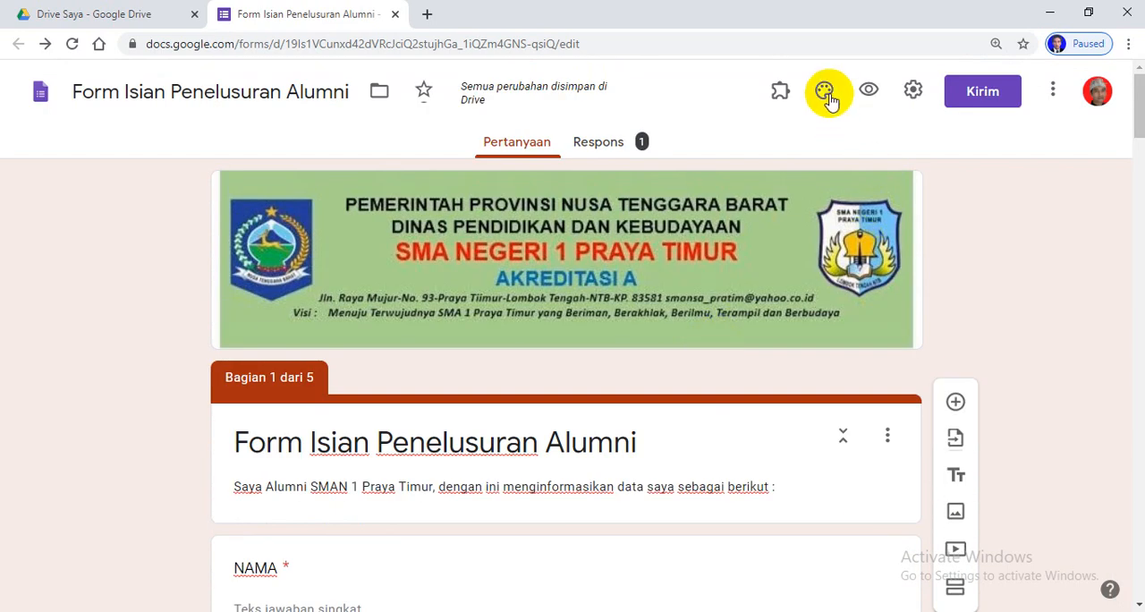
{"action": "left_click", "coordinate": [869, 90]}
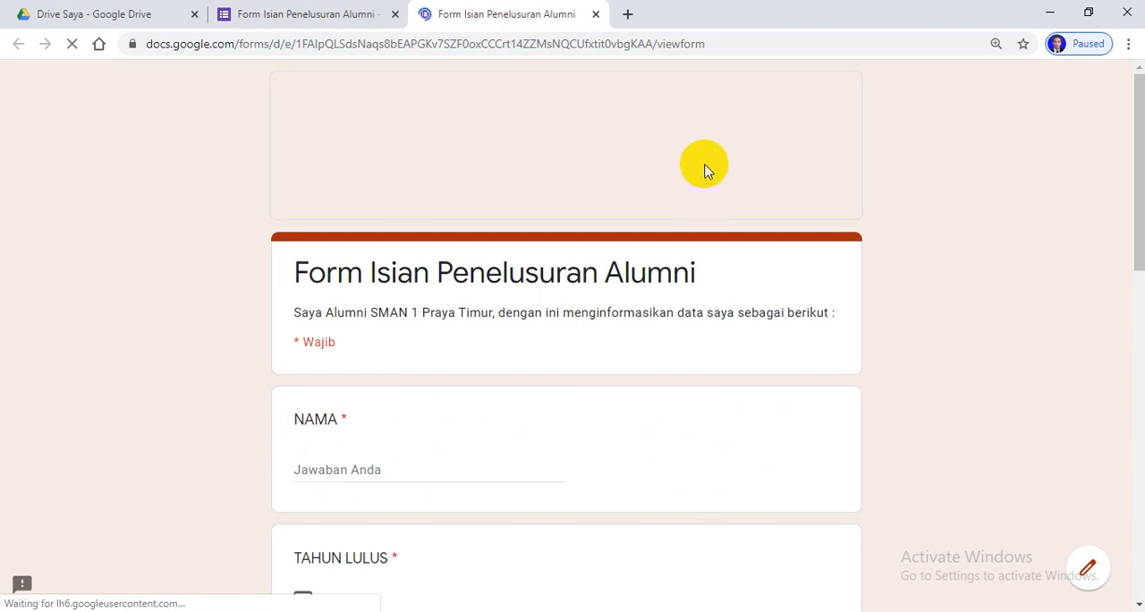
{"action": "scroll", "coordinate": [742, 447], "scroll_direction": "down", "scroll_amount": 9}
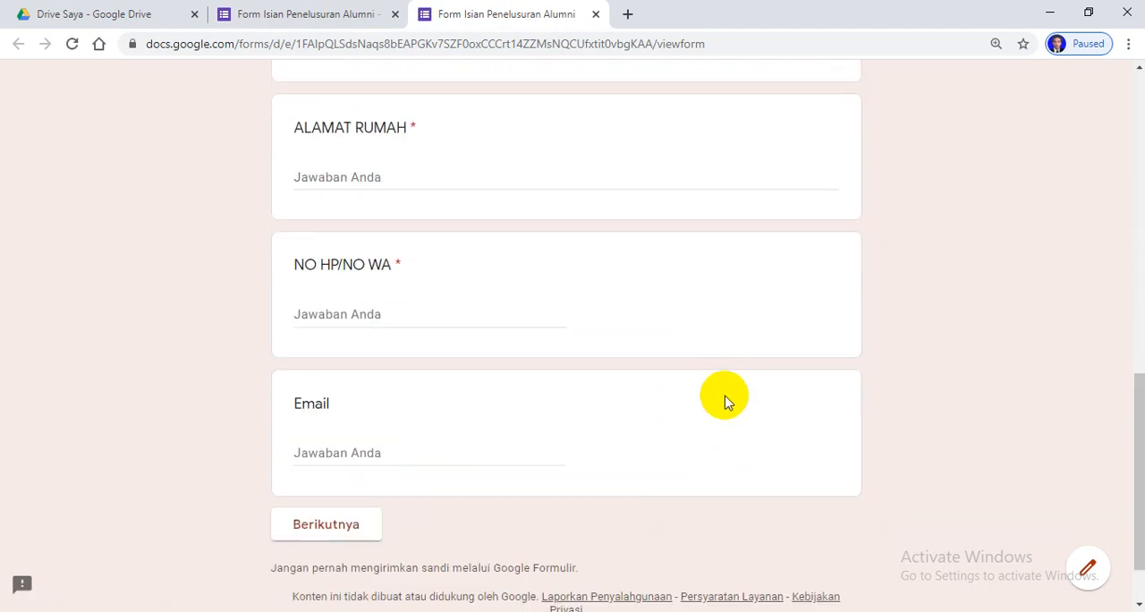
{"action": "scroll", "coordinate": [725, 402], "scroll_direction": "down", "scroll_amount": 2}
{"action": "scroll", "coordinate": [722, 401], "scroll_direction": "up", "scroll_amount": 11}
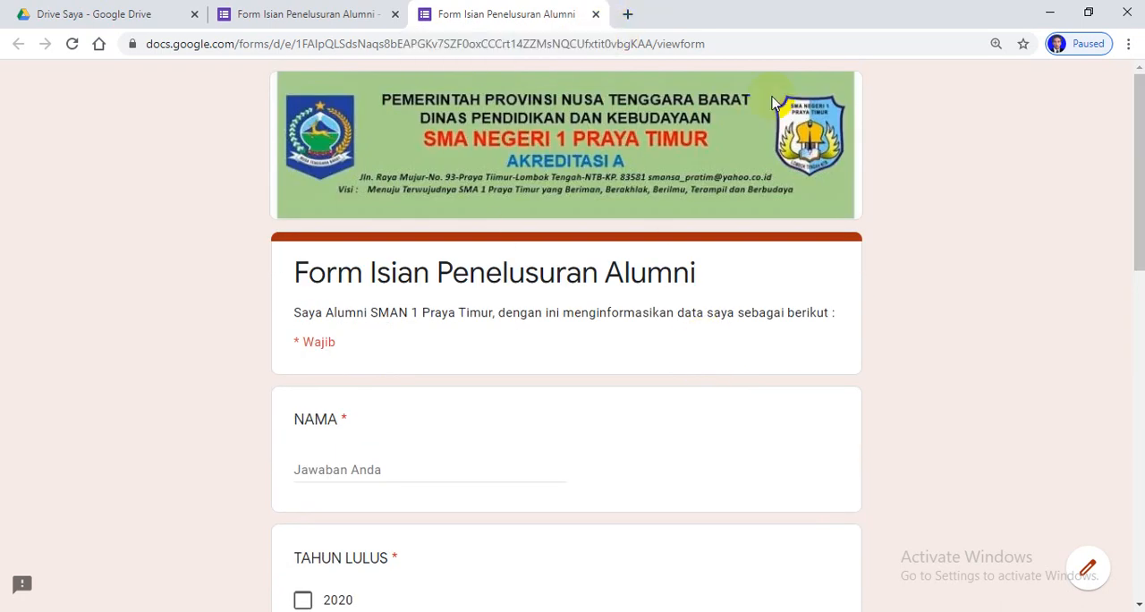
{"action": "left_click", "coordinate": [595, 14]}
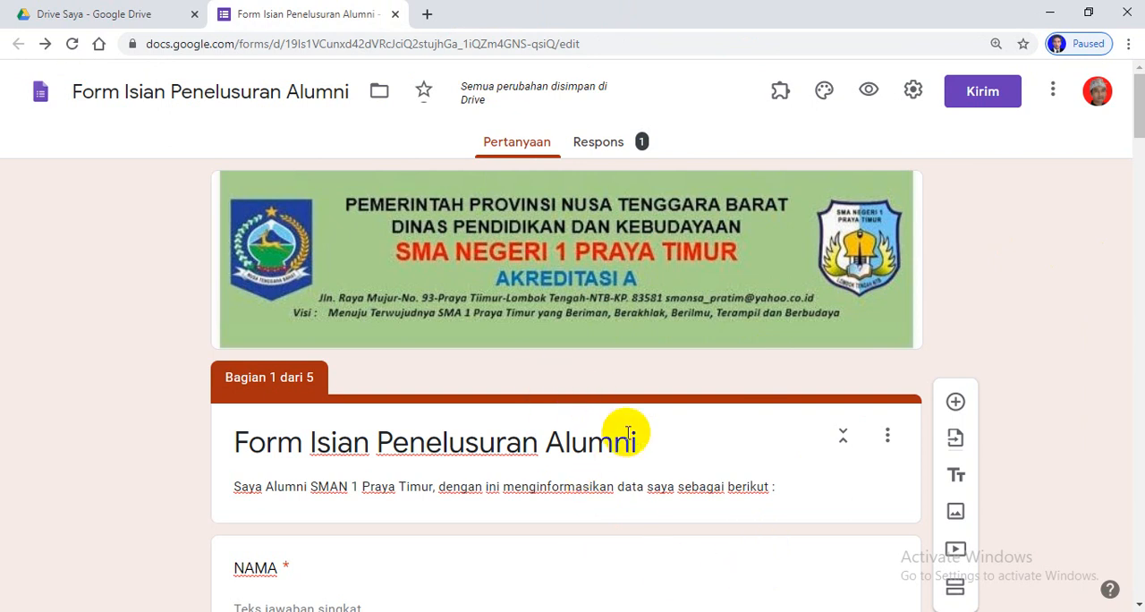
Look over the first section's questions again, and briefly reopen and close the respondent preview
{"action": "scroll", "coordinate": [662, 438], "scroll_direction": "down", "scroll_amount": 8}
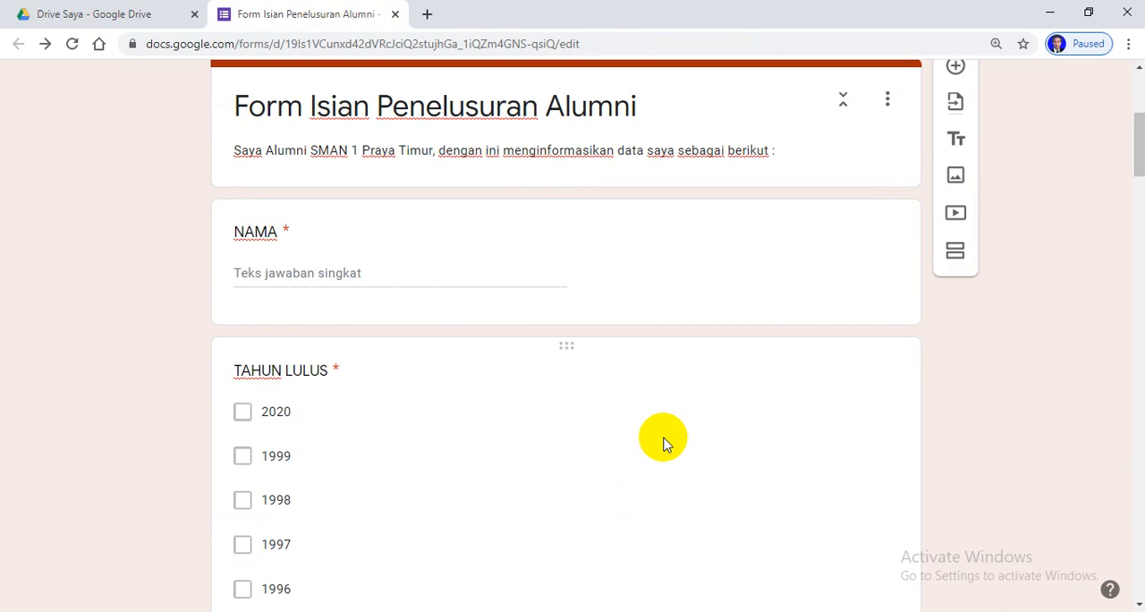
{"action": "scroll", "coordinate": [667, 438], "scroll_direction": "up", "scroll_amount": 10}
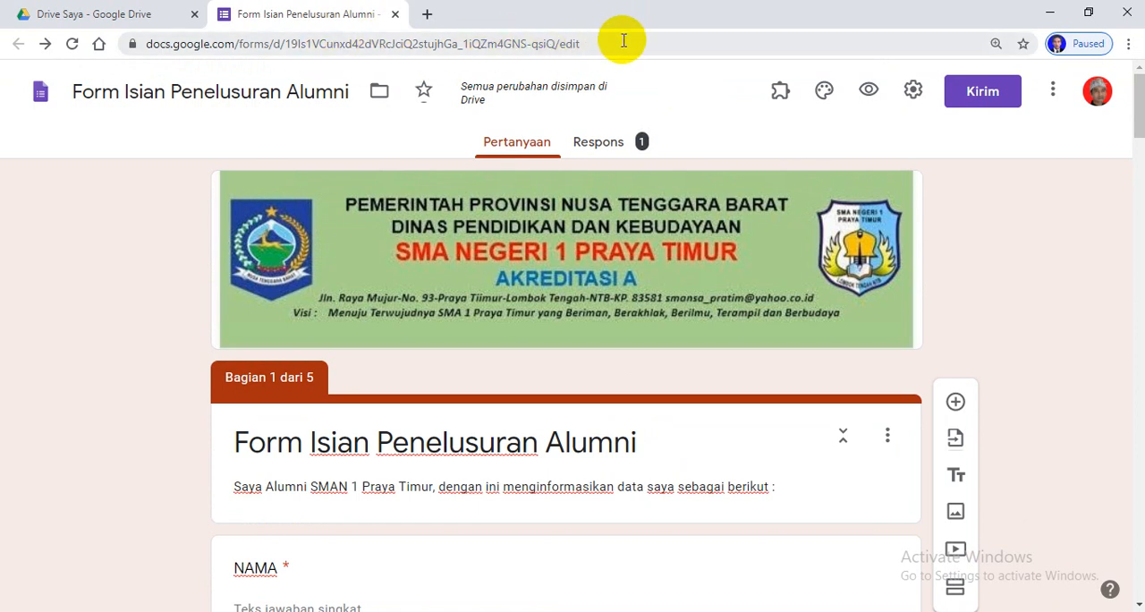
{"action": "left_click", "coordinate": [870, 91]}
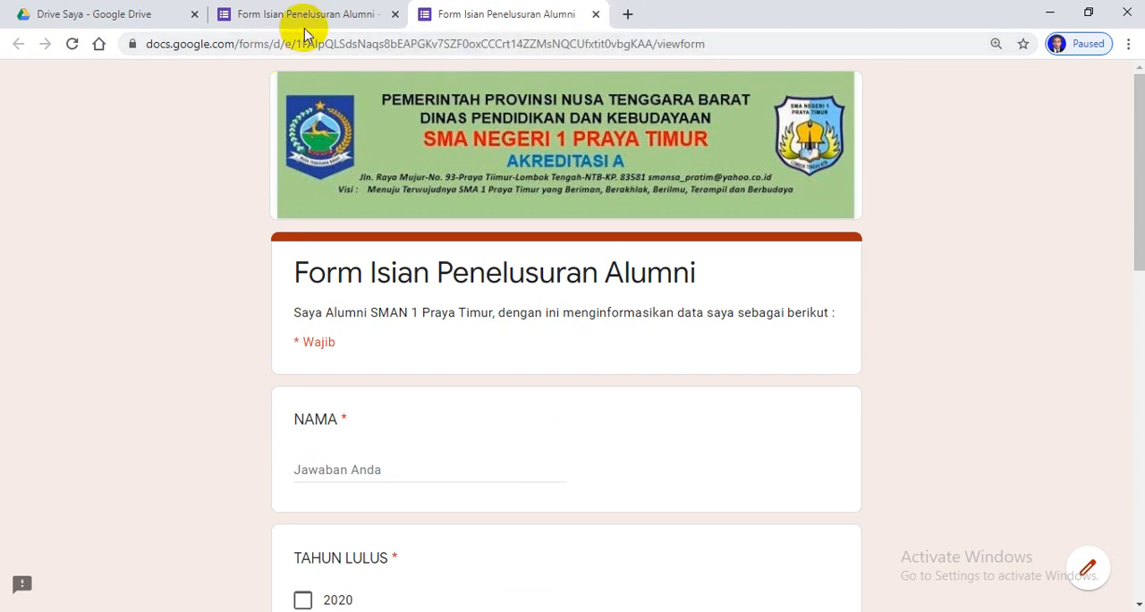
{"action": "left_click", "coordinate": [596, 15]}
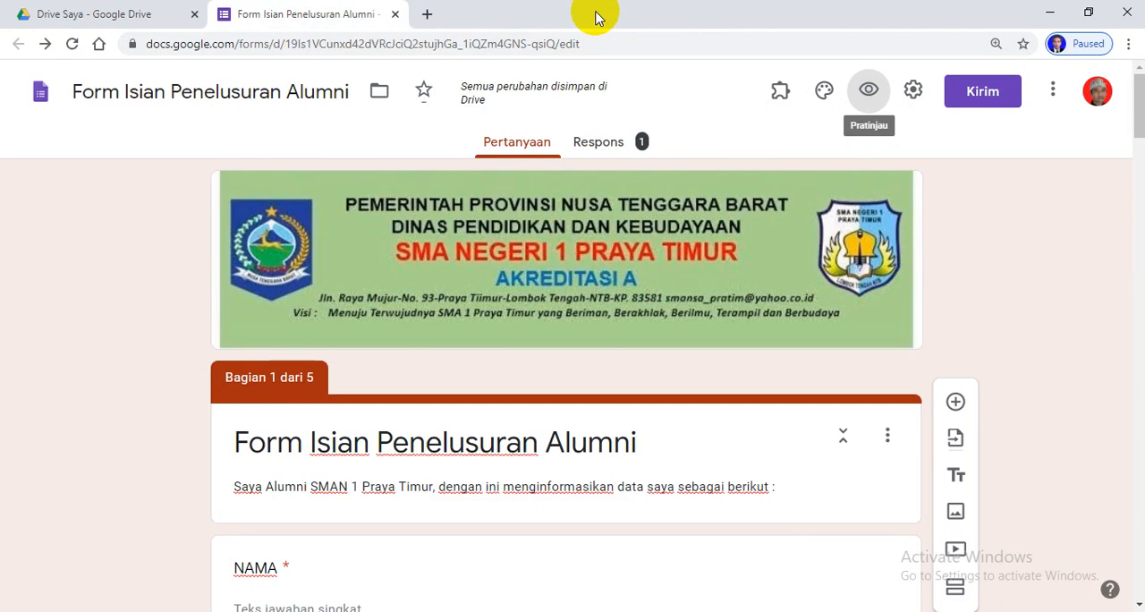
Copy the form editor's web address, open it in a new browser tab to test it, and close that tab
{"action": "left_click", "coordinate": [428, 16]}
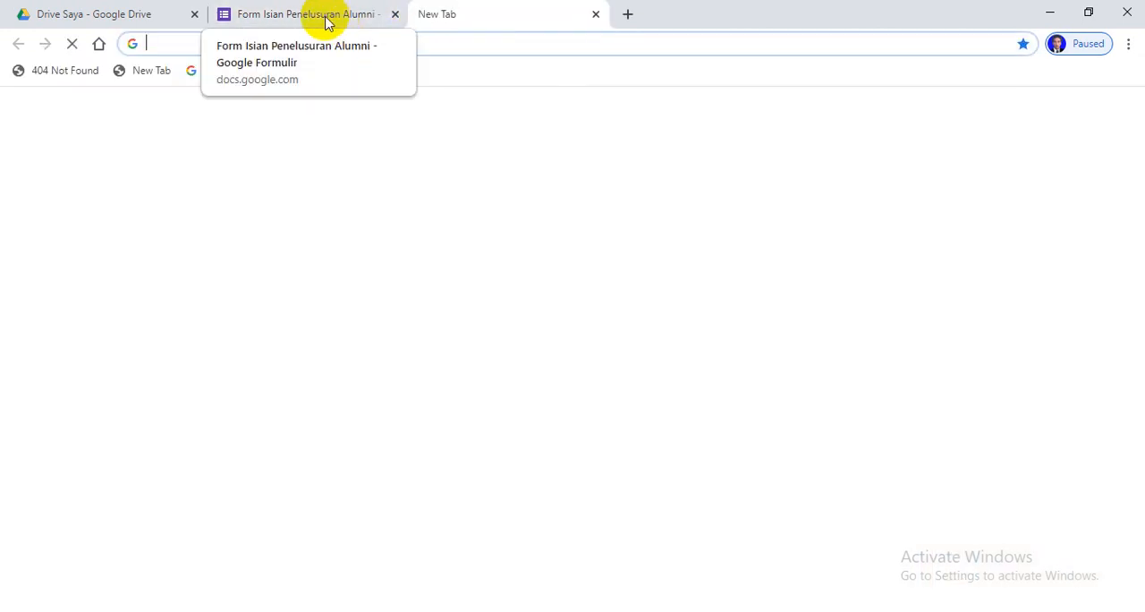
{"action": "left_click", "coordinate": [304, 14]}
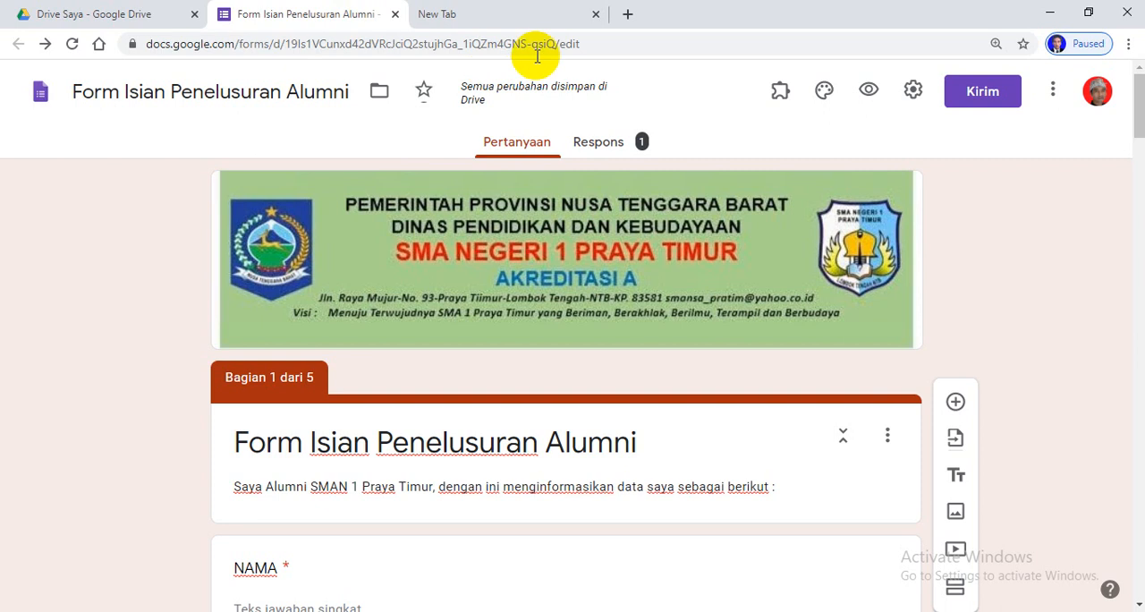
{"action": "left_click_drag", "start_coordinate": [595, 45], "coordinate": [139, 47]}
{"action": "key", "text": "ctrl+c"}
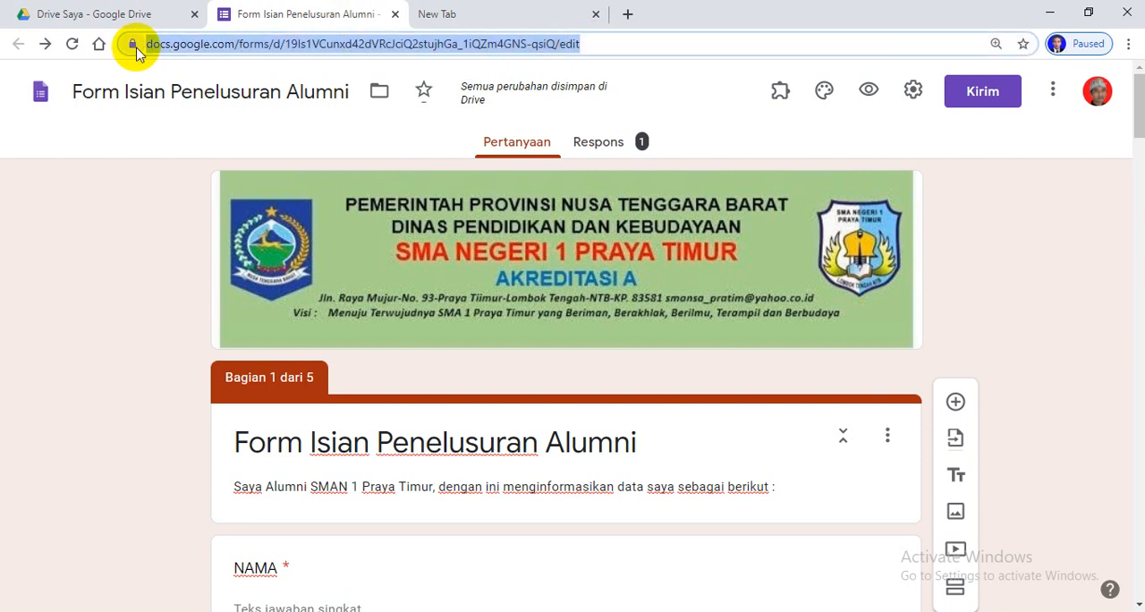
{"action": "left_click", "coordinate": [481, 12]}
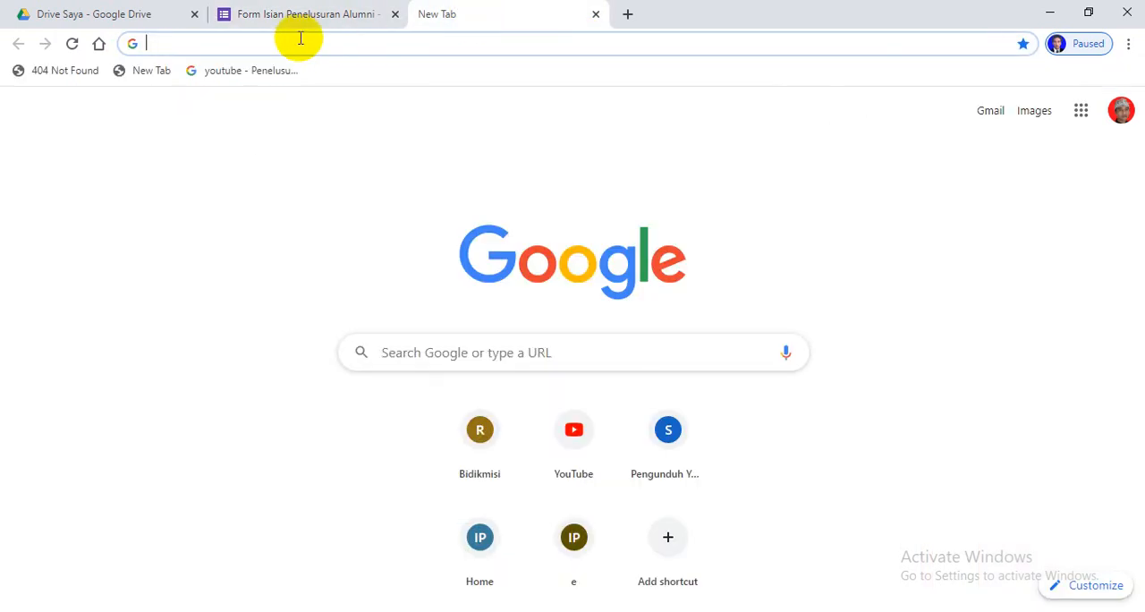
{"action": "key", "text": "ctrl+v"}
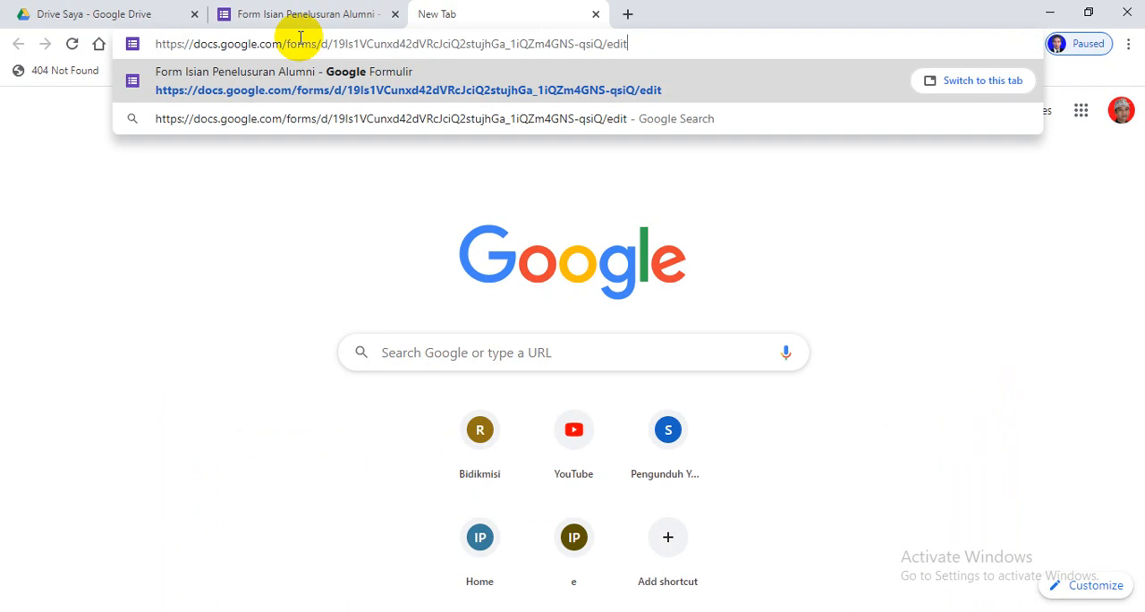
{"action": "left_click", "coordinate": [587, 90]}
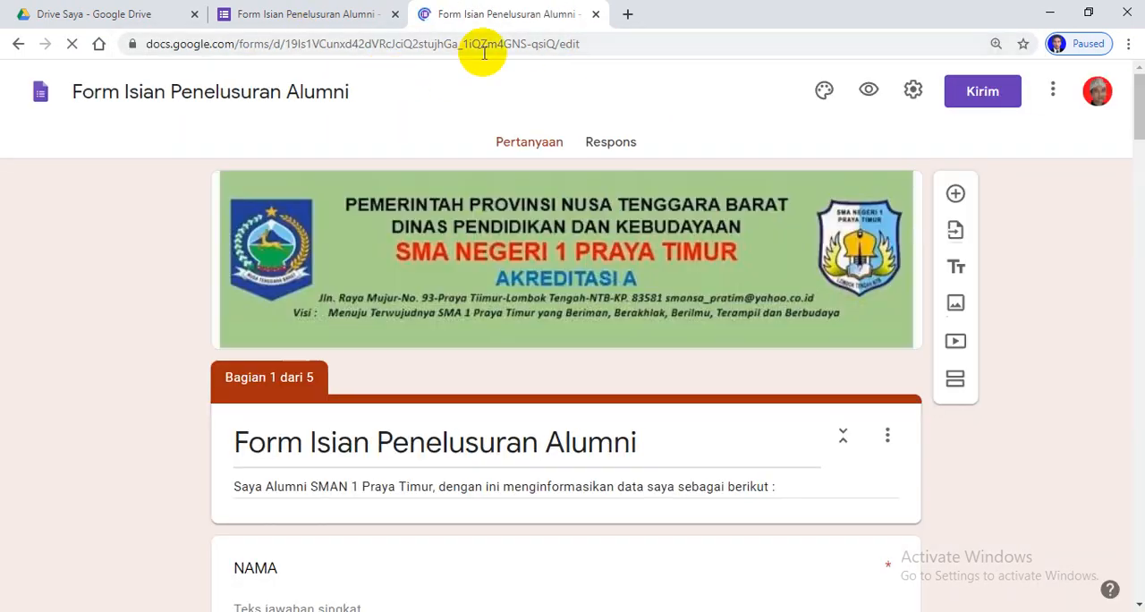
{"action": "left_click", "coordinate": [597, 15]}
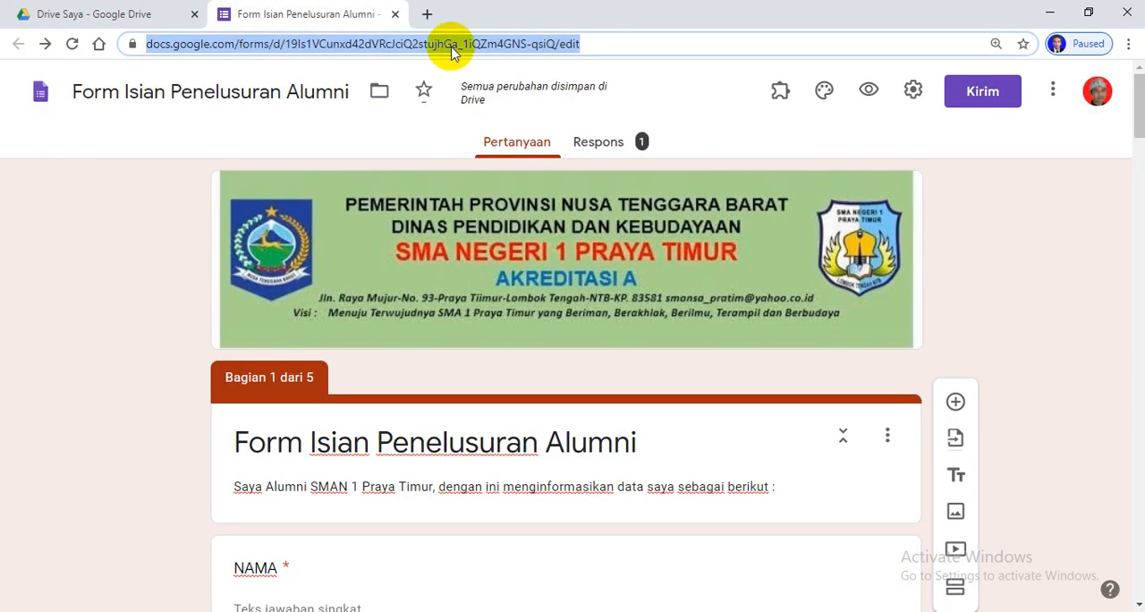
{"action": "left_click", "coordinate": [610, 39]}
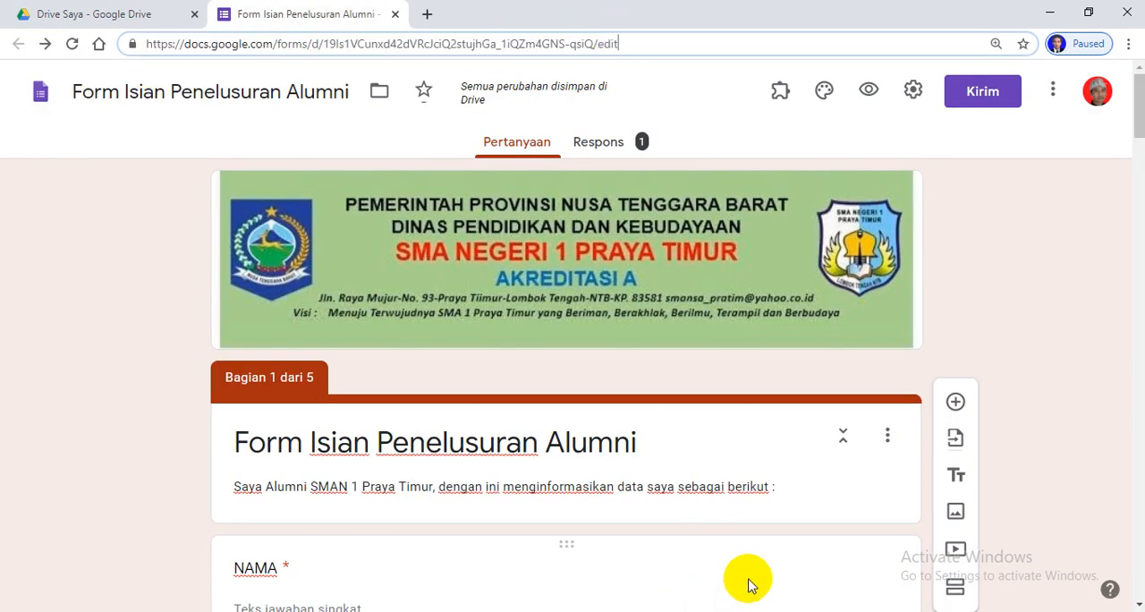
View the form's general settings for e-mail collection and response limits, and leave them without saving
{"action": "scroll", "coordinate": [747, 483], "scroll_direction": "down", "scroll_amount": 4}
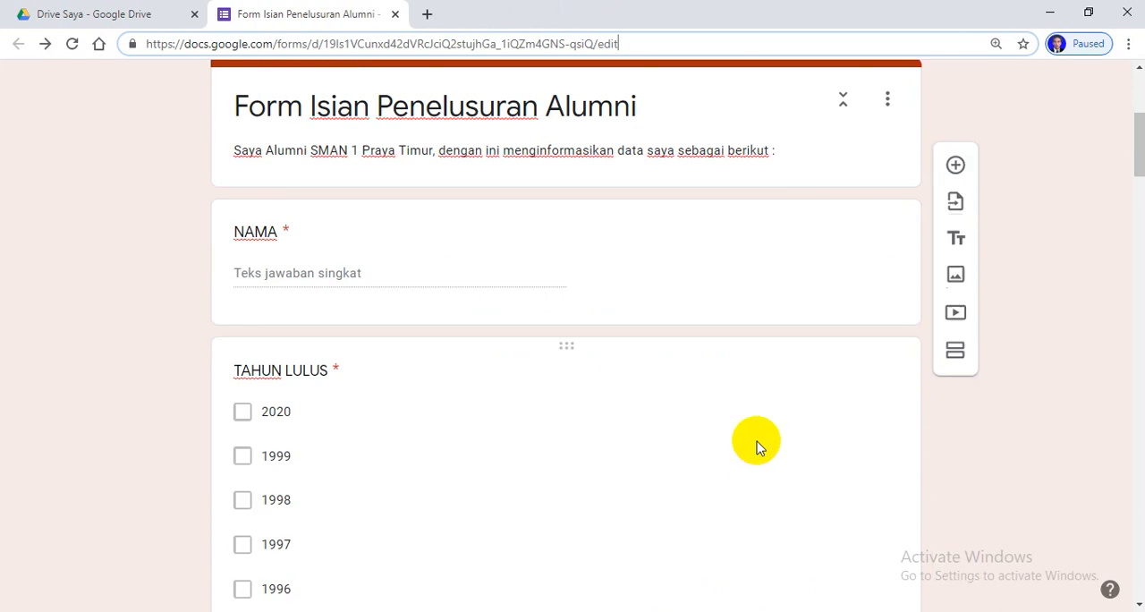
{"action": "scroll", "coordinate": [671, 434], "scroll_direction": "up", "scroll_amount": 1}
{"action": "scroll", "coordinate": [586, 425], "scroll_direction": "up", "scroll_amount": 3}
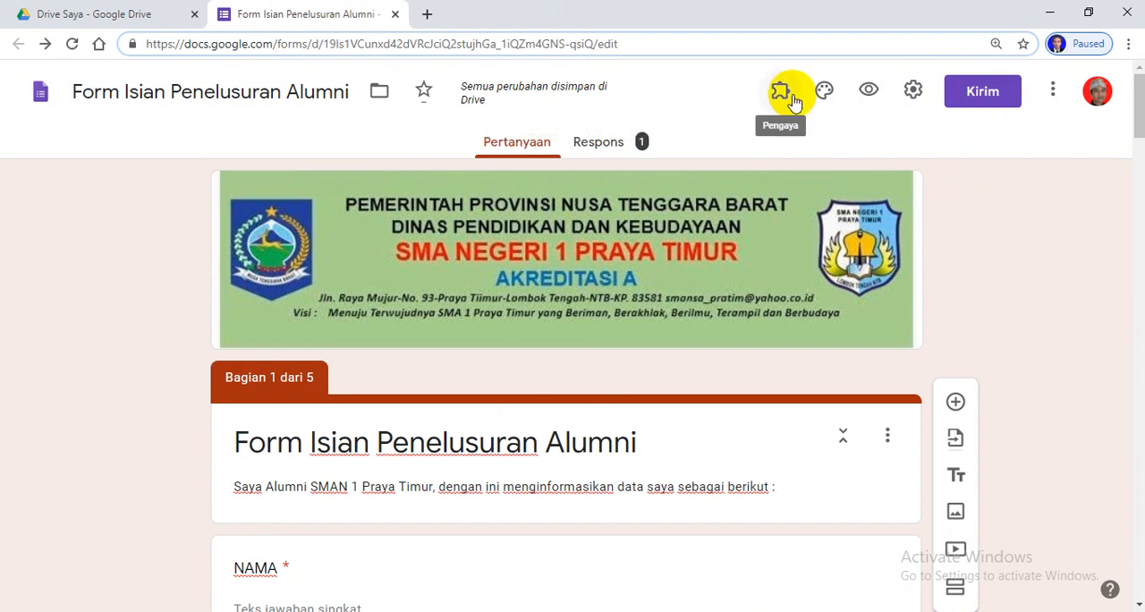
{"action": "left_click", "coordinate": [911, 92]}
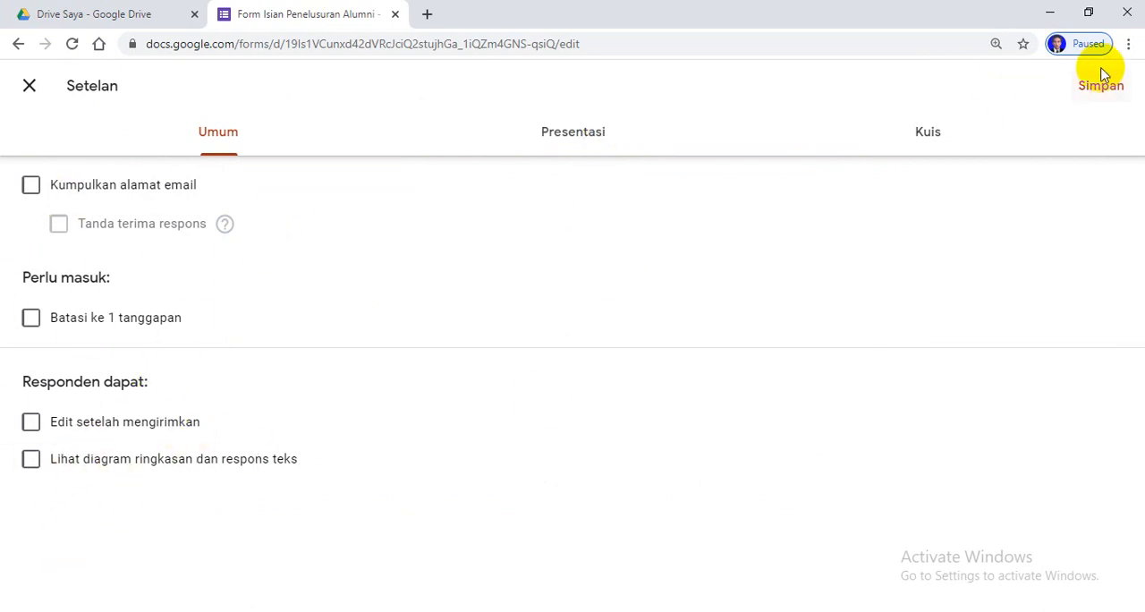
{"action": "left_click", "coordinate": [30, 86]}
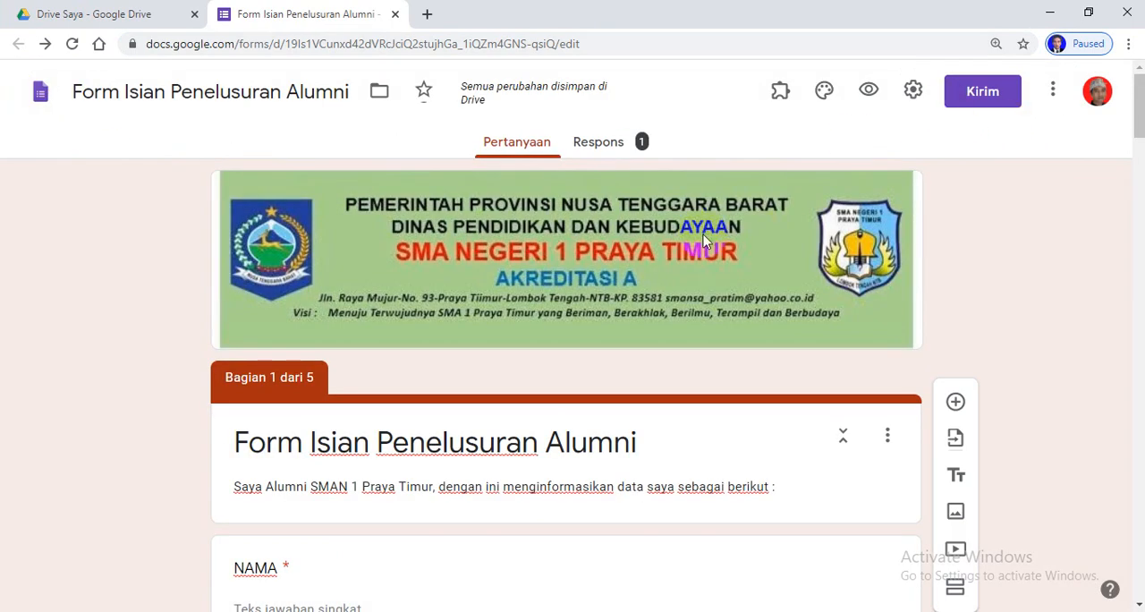
Open the form's sending options, shorten its share link, and copy the shortened URL
{"action": "left_click", "coordinate": [992, 95]}
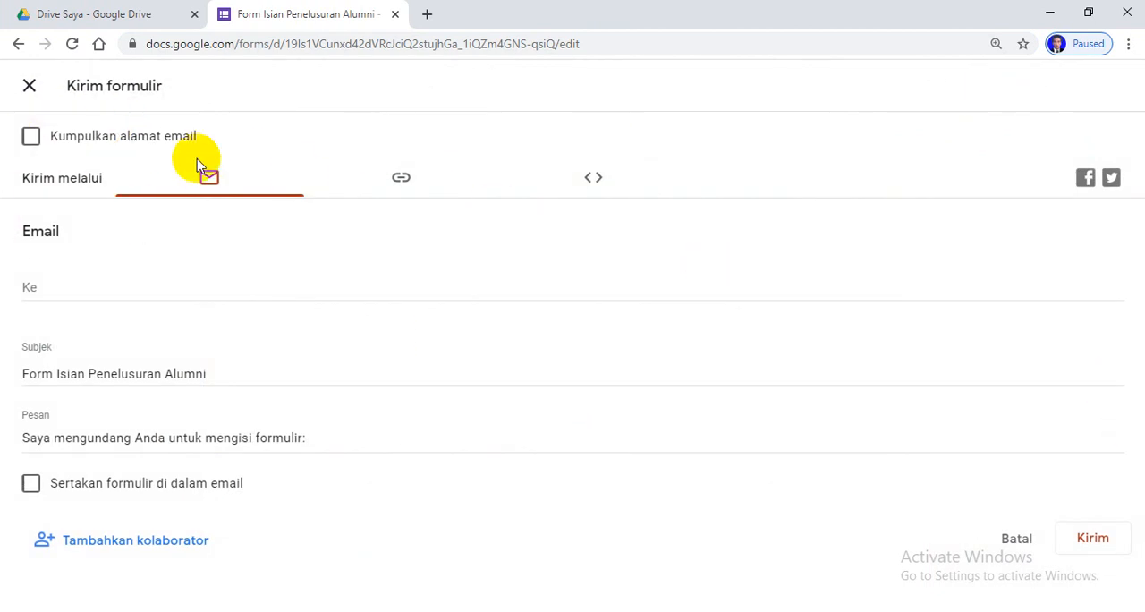
{"action": "left_click", "coordinate": [399, 182]}
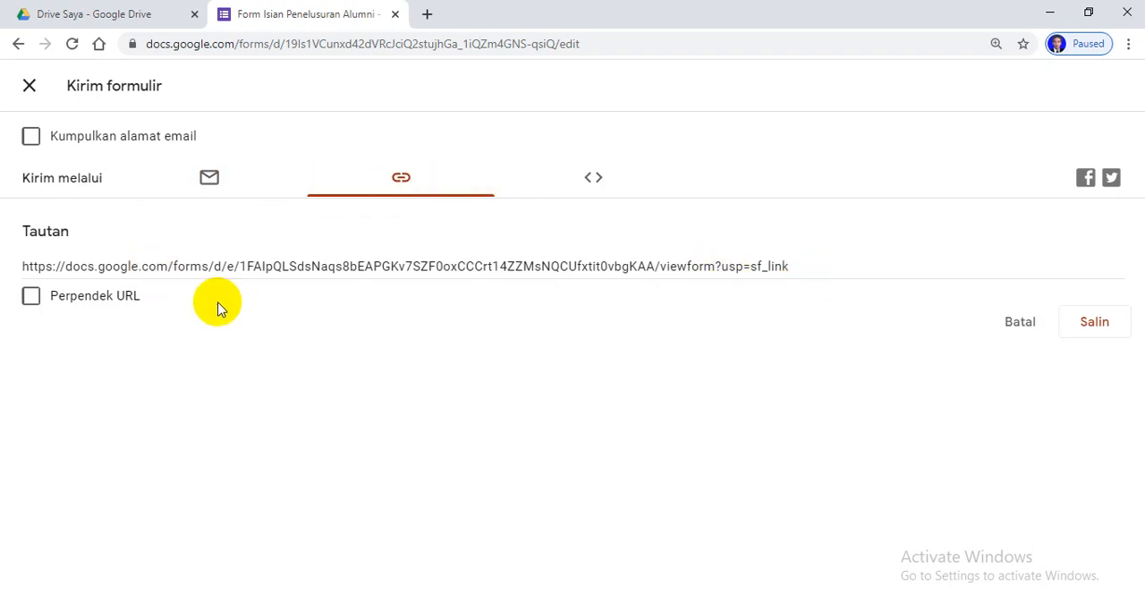
{"action": "left_click", "coordinate": [31, 296]}
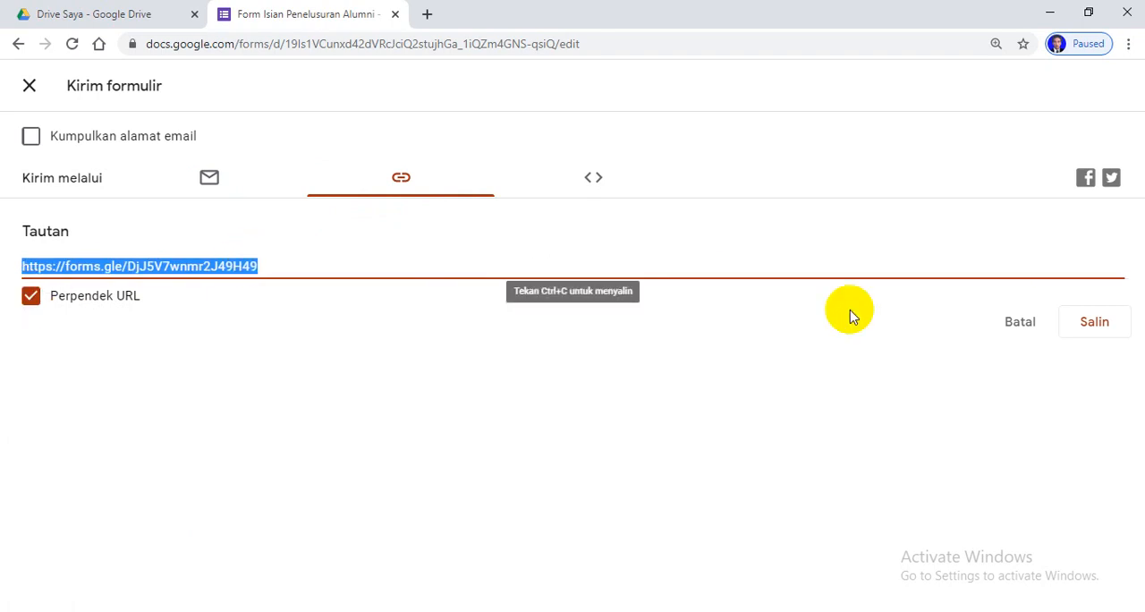
{"action": "left_click", "coordinate": [1091, 324]}
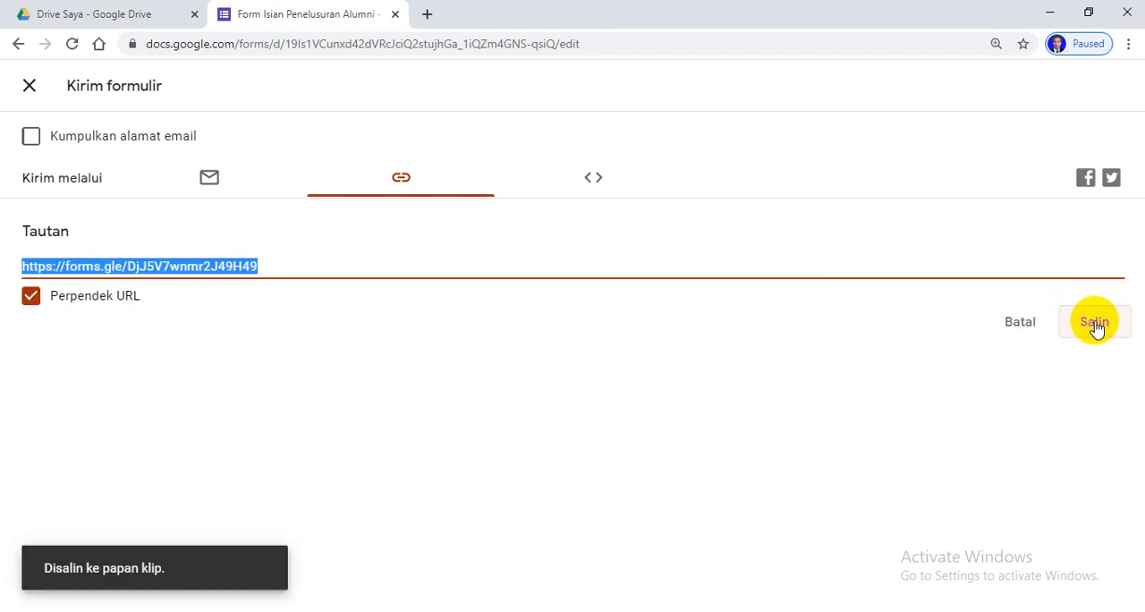
Open bit.ly in a new browser tab and dismiss the COVID-19 promotional pop-up
{"action": "left_click", "coordinate": [427, 13]}
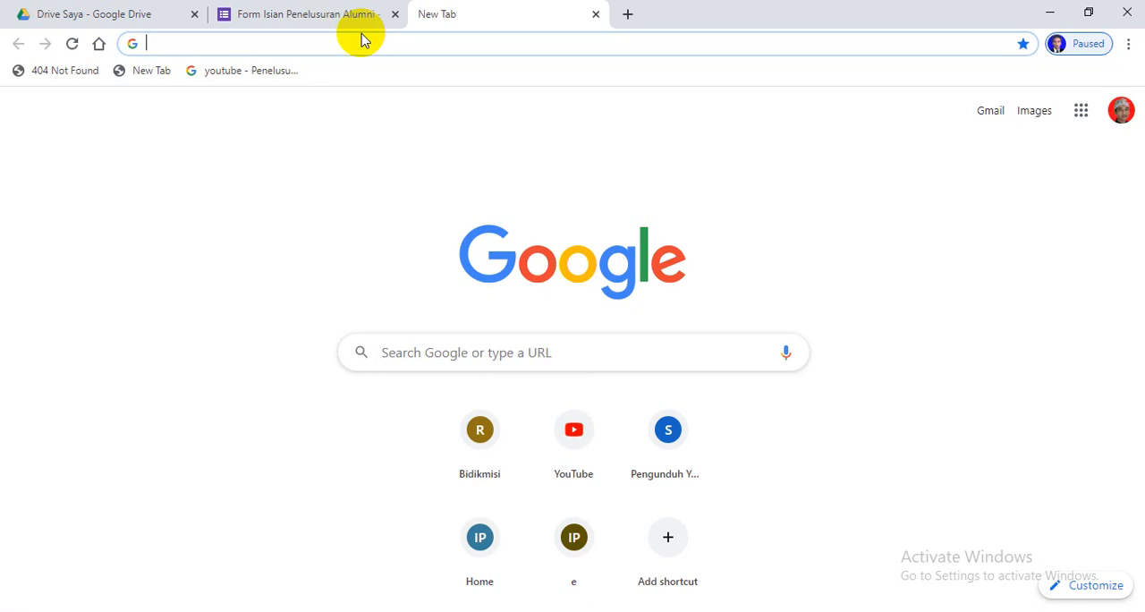
{"action": "type", "text": "bit"}
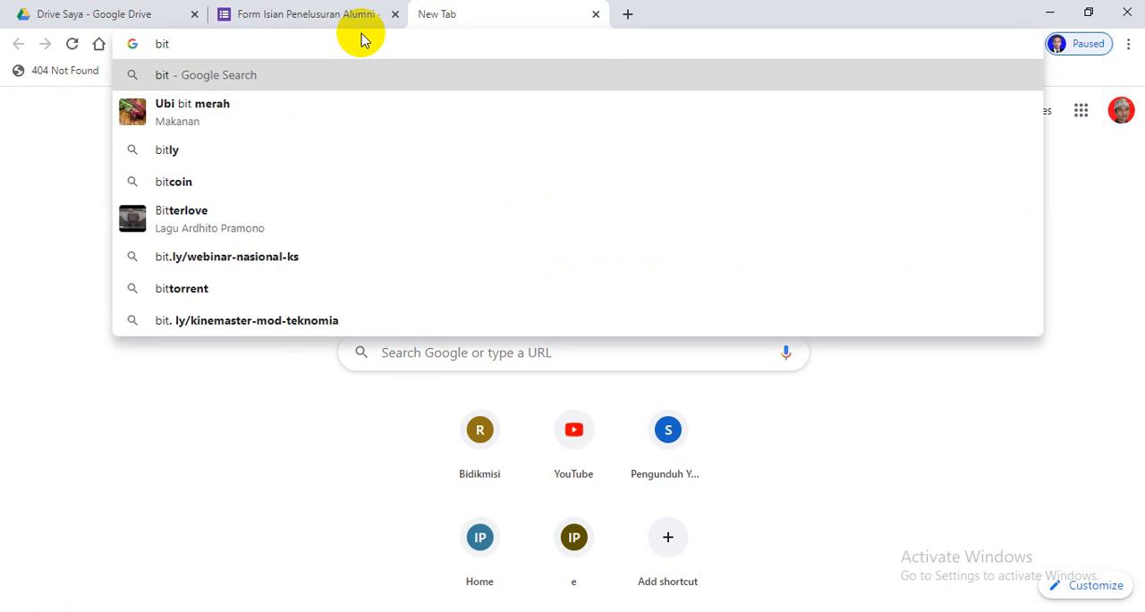
{"action": "type", "text": "."}
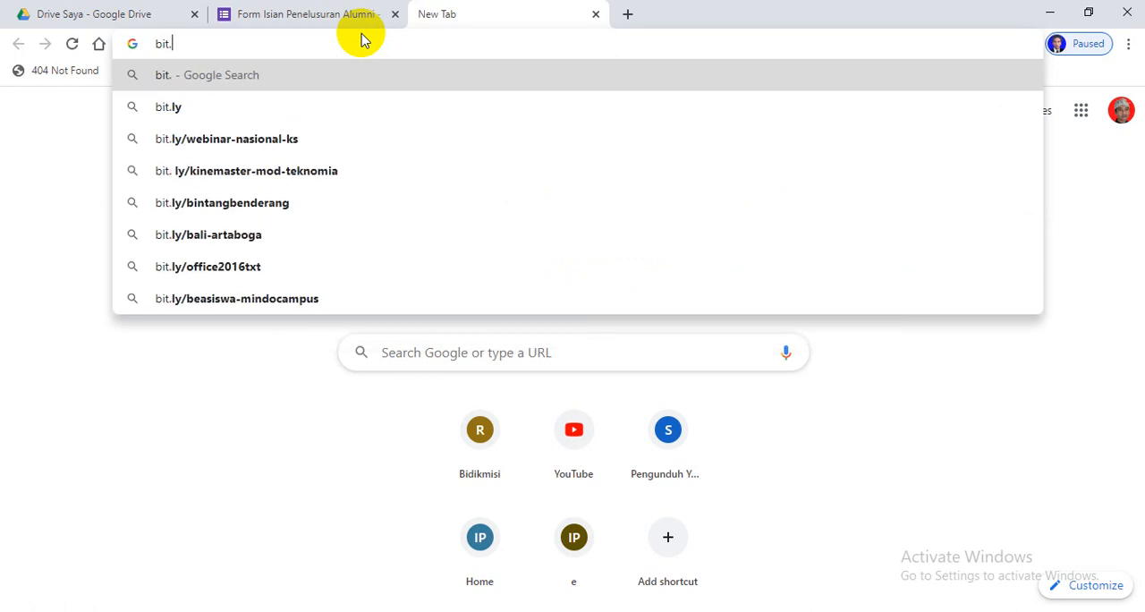
{"action": "type", "text": "ly"}
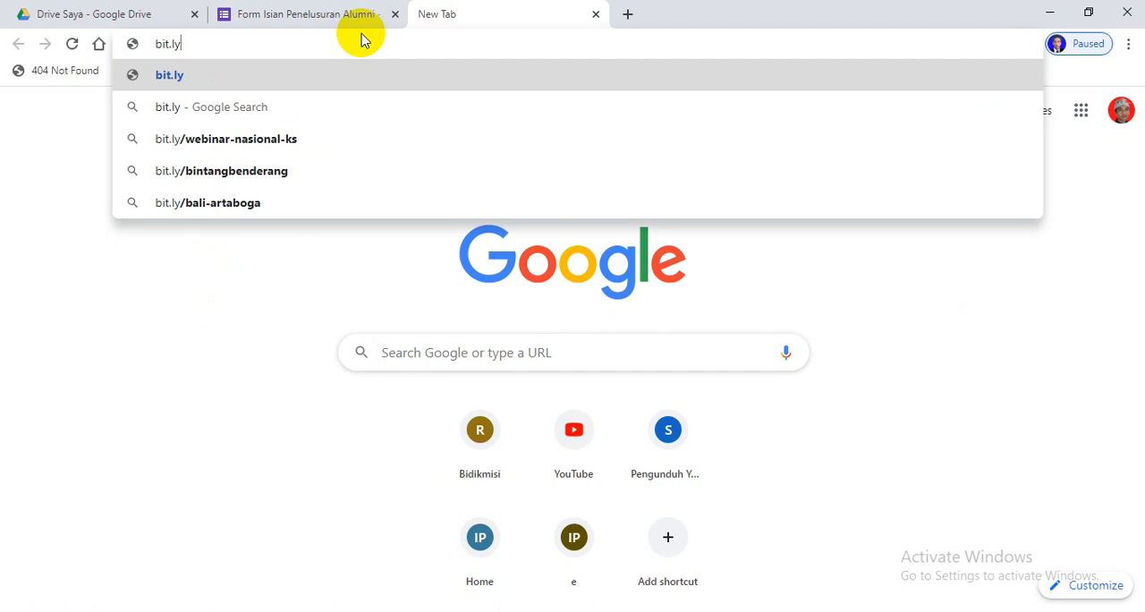
{"action": "key", "text": "Return"}
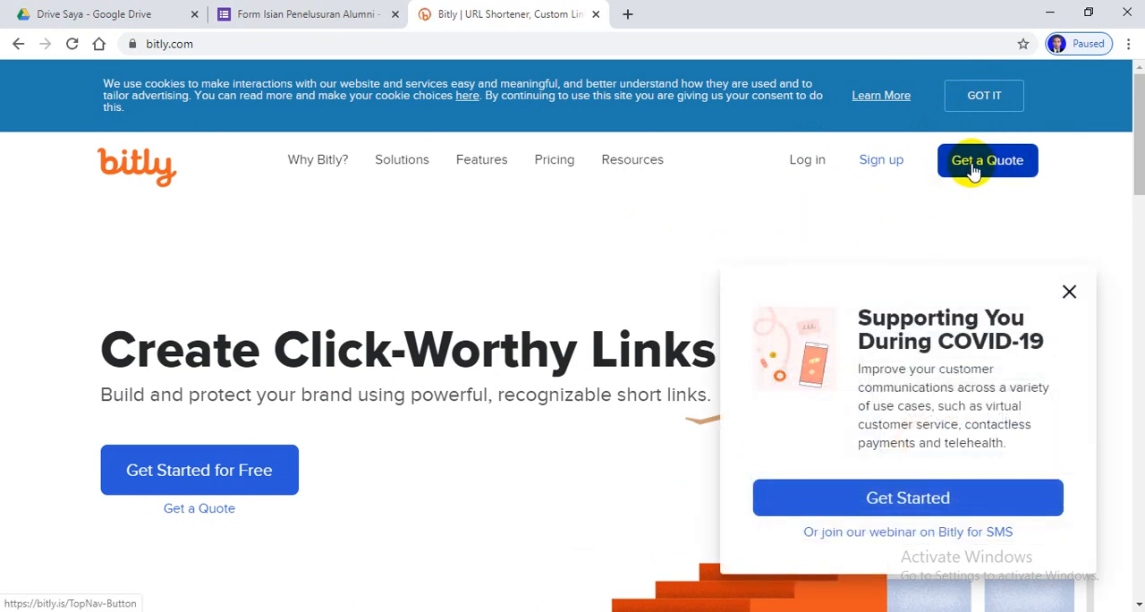
{"action": "left_click", "coordinate": [1068, 292]}
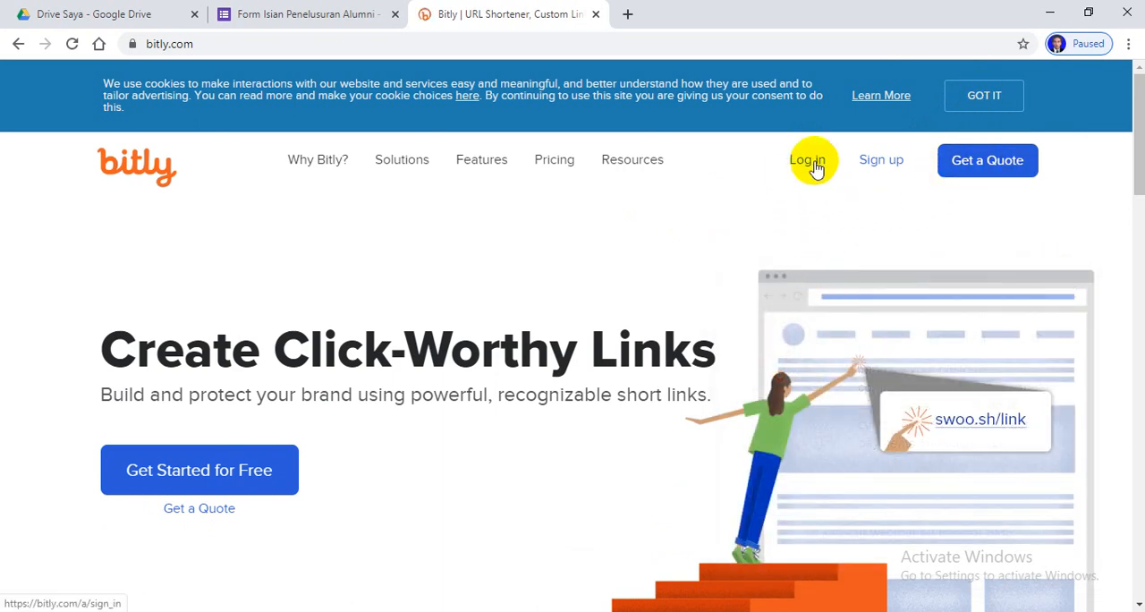
Log in to Bitly with the Google account that owns the form
{"action": "left_click", "coordinate": [814, 167]}
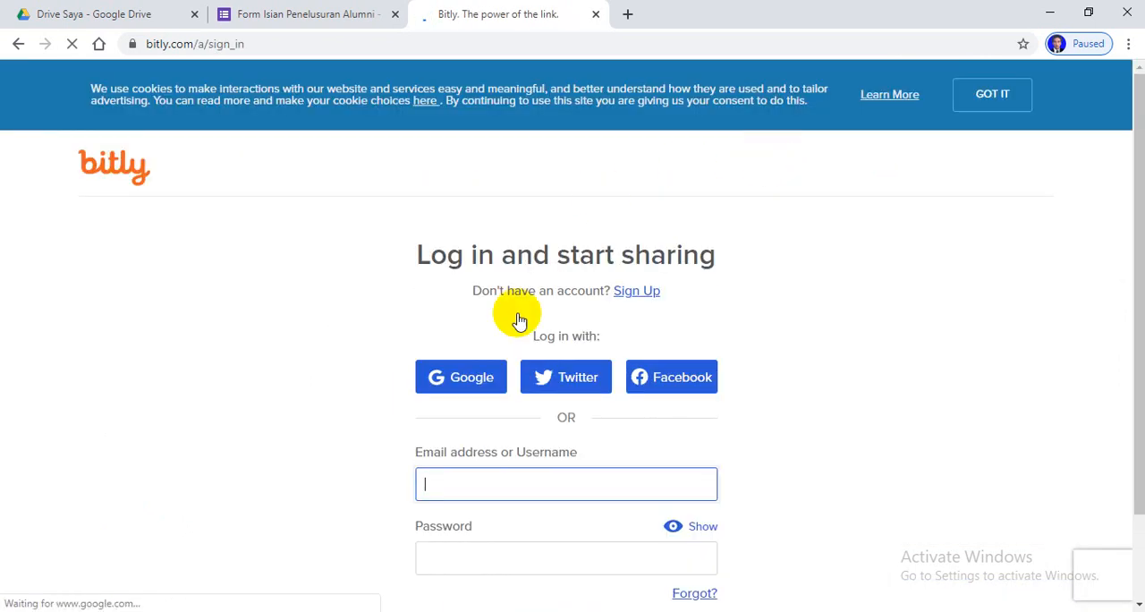
{"action": "left_click", "coordinate": [480, 383]}
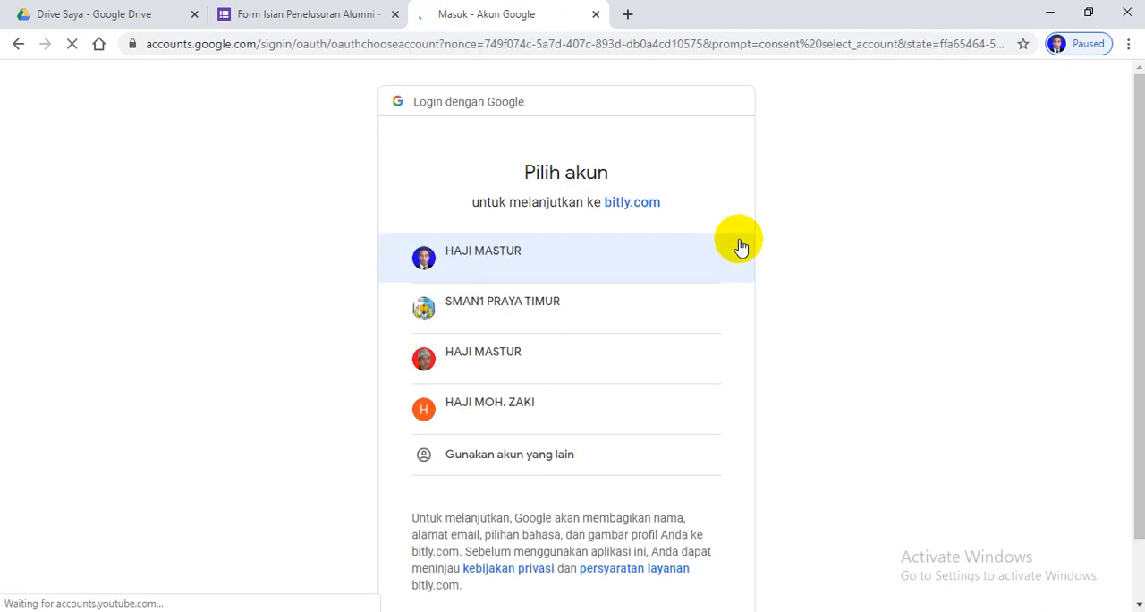
{"action": "left_click", "coordinate": [550, 365]}
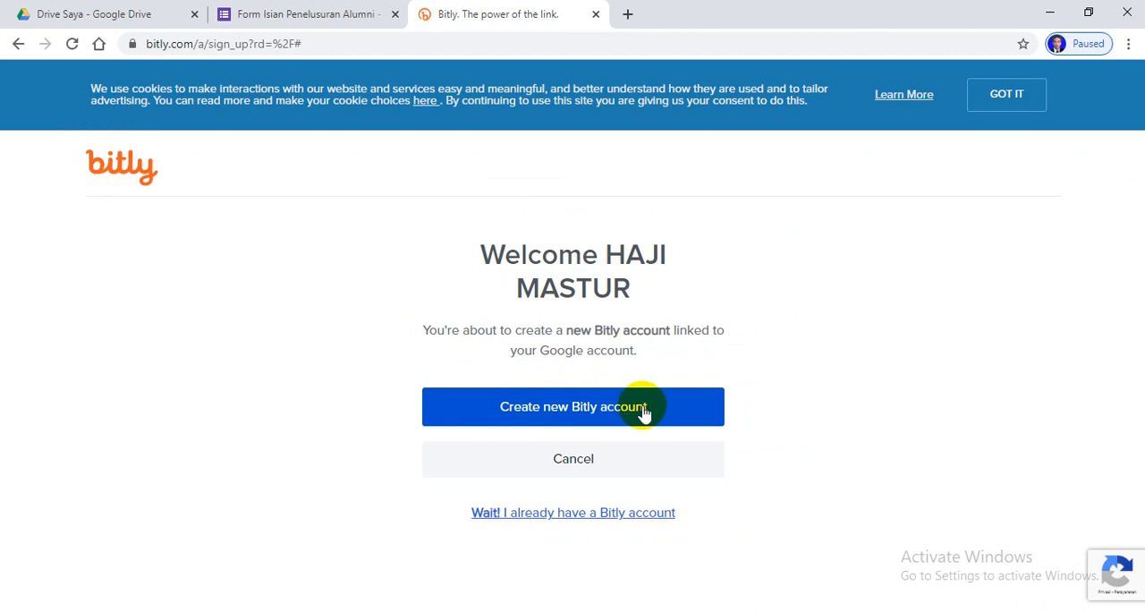
Create a new Bitly account linked to the Google account, completing the image verification for pictures with cars
{"action": "left_click", "coordinate": [640, 409]}
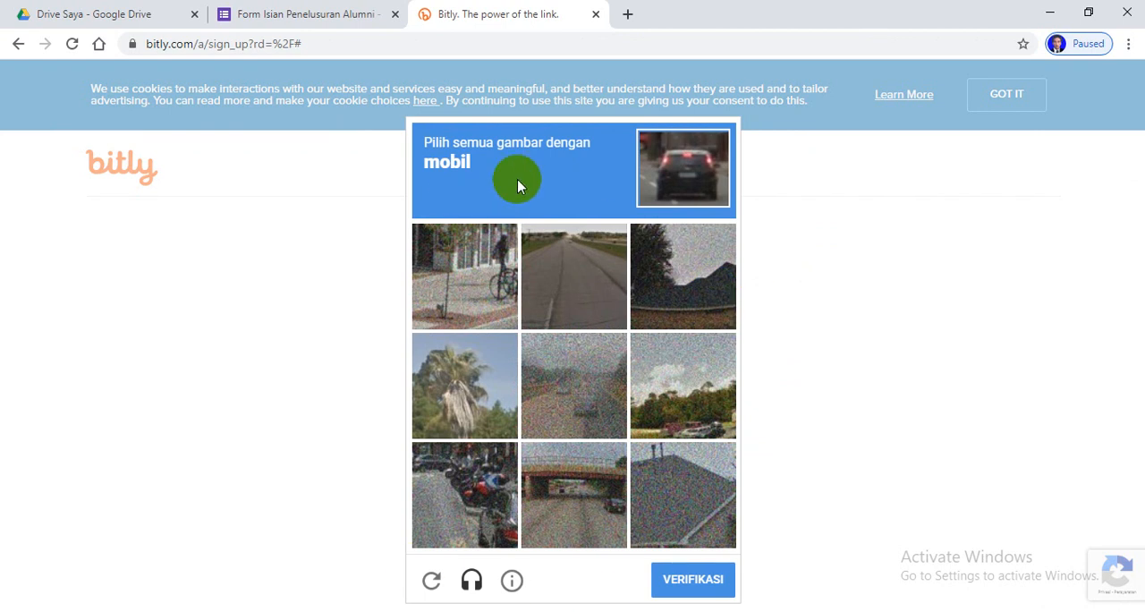
{"action": "left_click", "coordinate": [677, 190]}
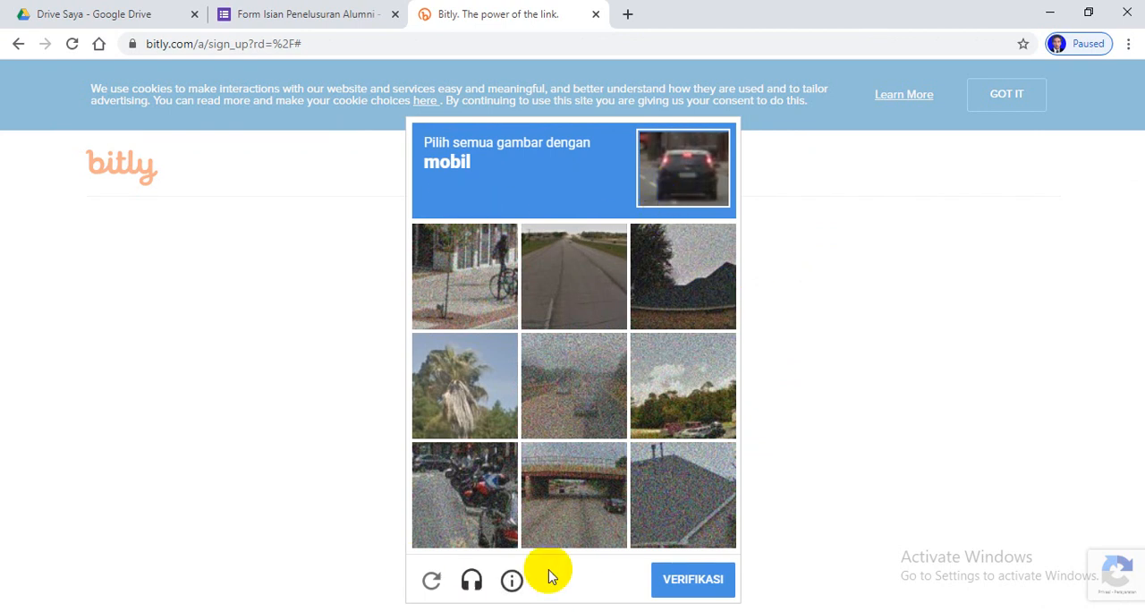
{"action": "left_click", "coordinate": [679, 407]}
{"action": "left_click", "coordinate": [608, 504]}
{"action": "left_click", "coordinate": [460, 488]}
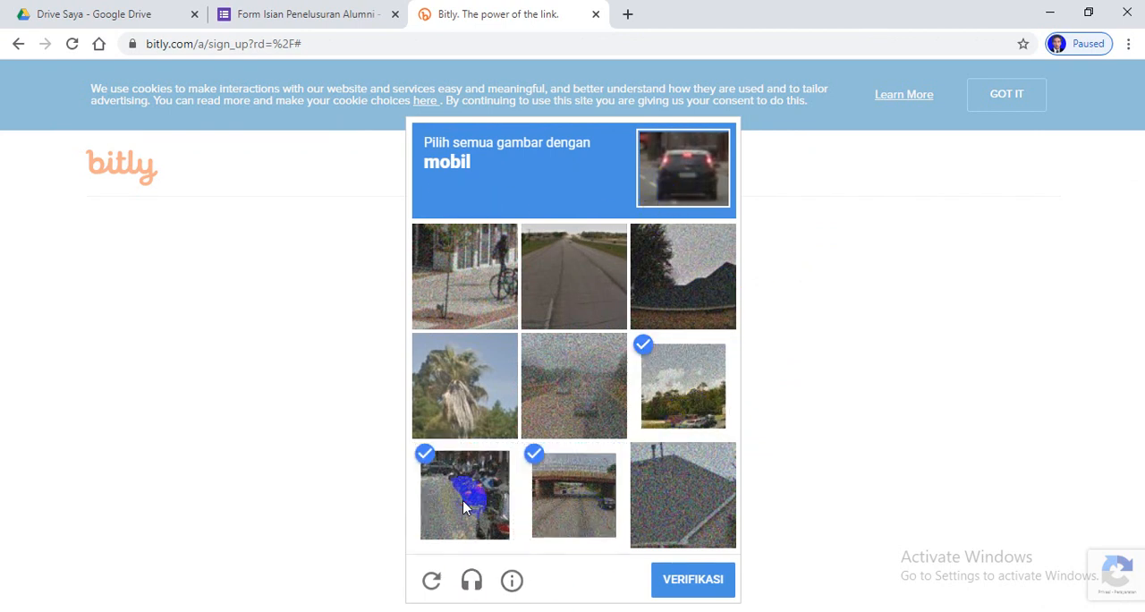
{"action": "left_click", "coordinate": [652, 257]}
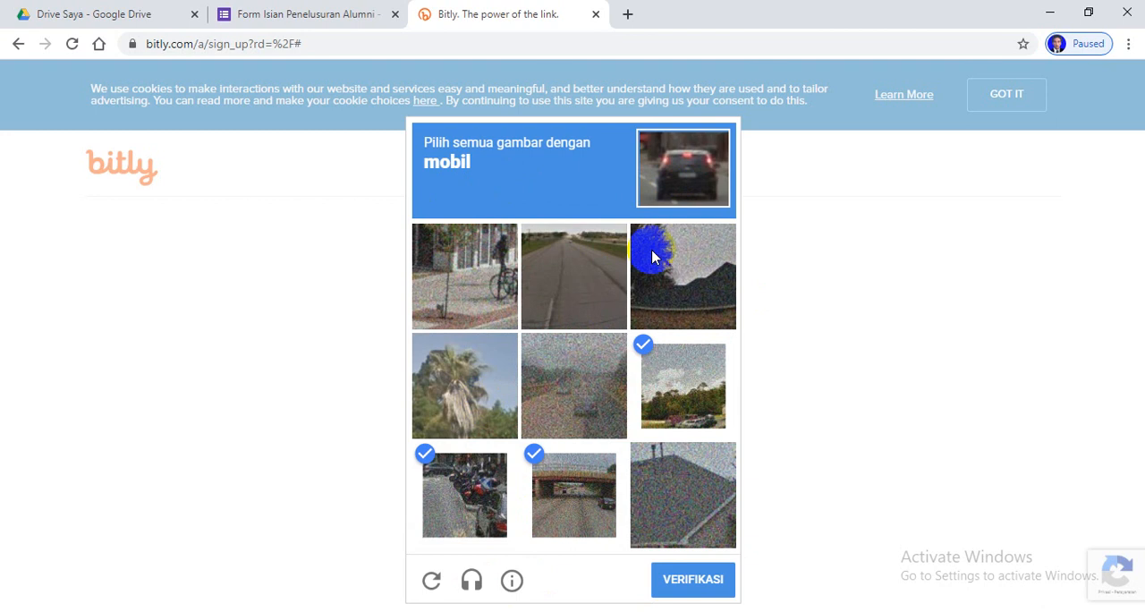
{"action": "left_click", "coordinate": [695, 583]}
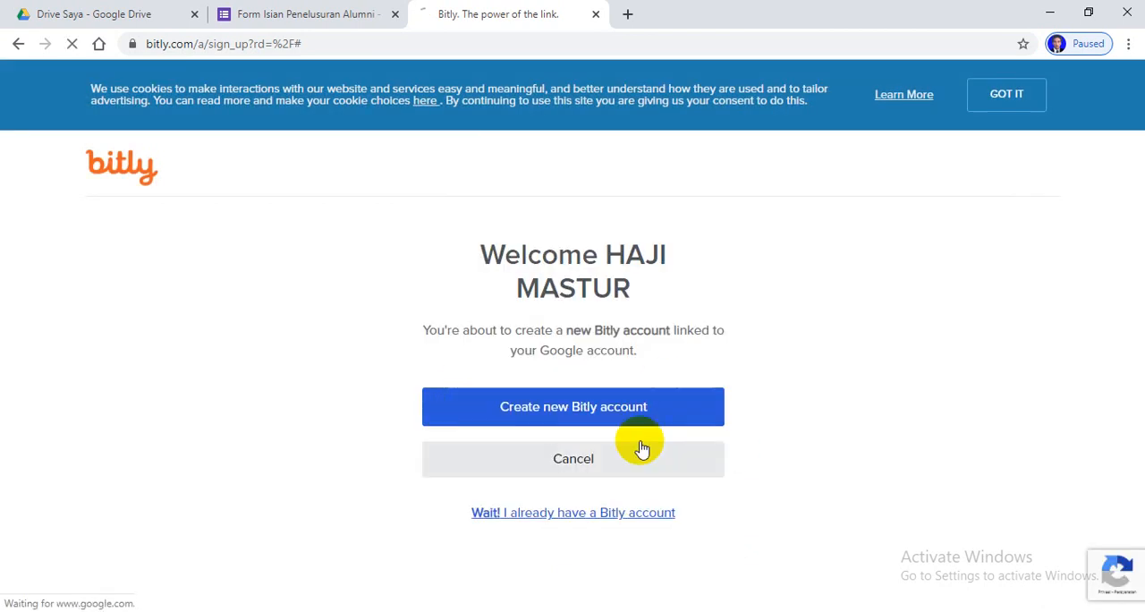
{"action": "left_click", "coordinate": [639, 526]}
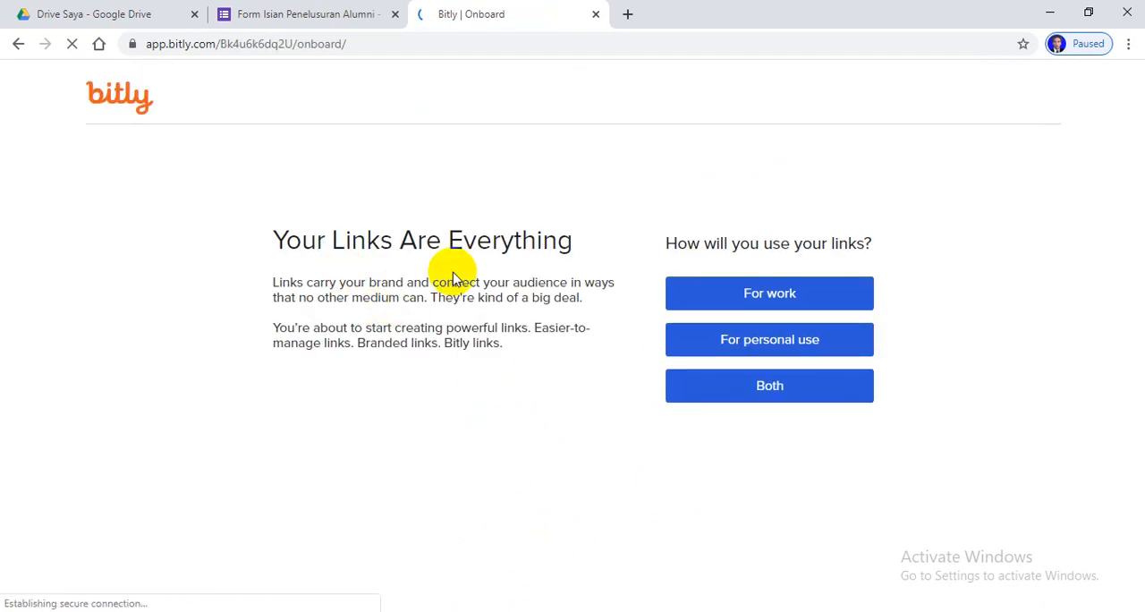
Complete the Bitly onboarding for personal use with the first and last name and SMS notifications as purpose, and save it
{"action": "left_click", "coordinate": [802, 348]}
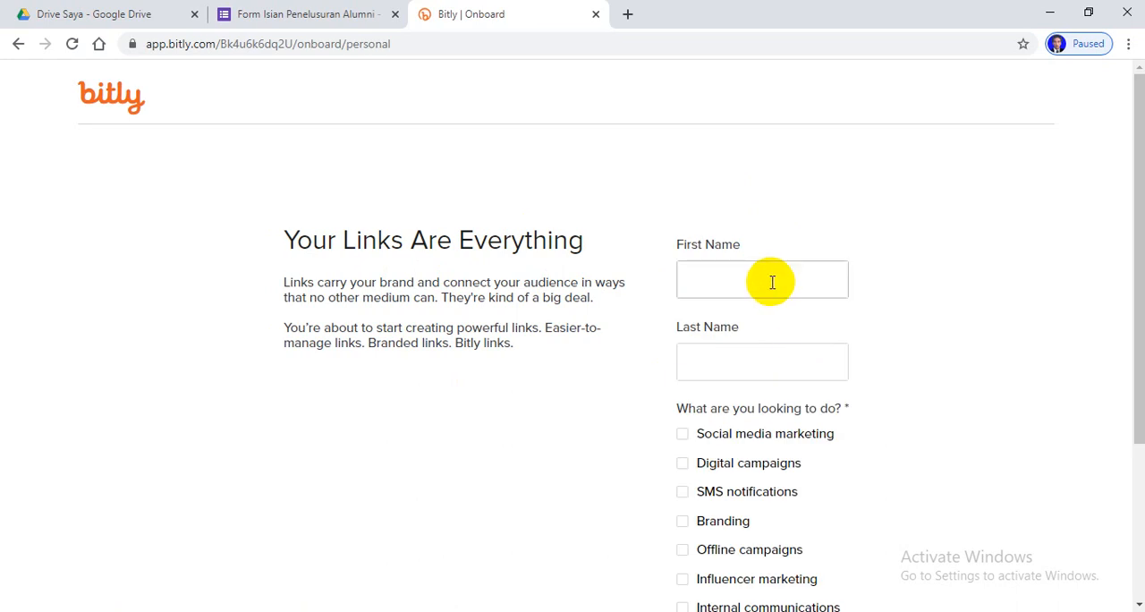
{"action": "scroll", "coordinate": [885, 367], "scroll_direction": "down", "scroll_amount": 3}
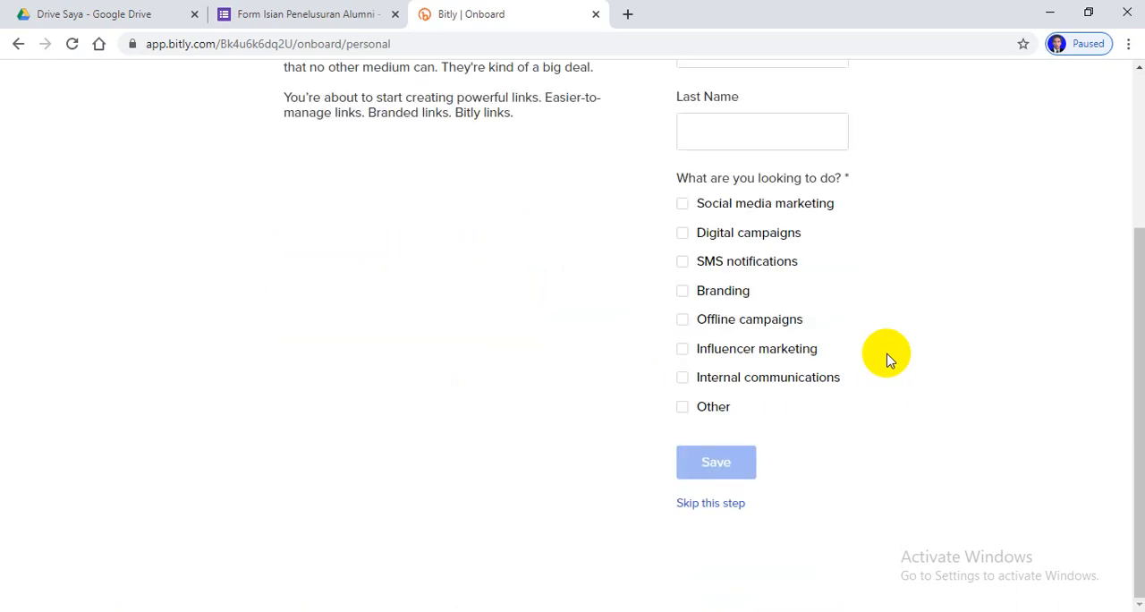
{"action": "scroll", "coordinate": [887, 358], "scroll_direction": "up", "scroll_amount": 1}
{"action": "left_click", "coordinate": [718, 132]}
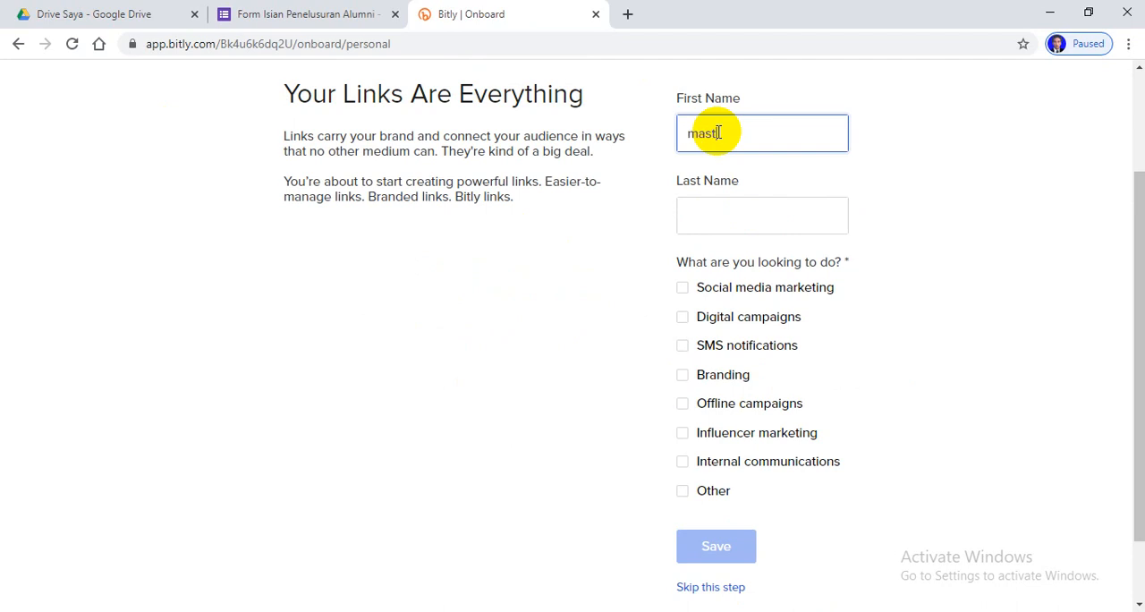
{"action": "left_click", "coordinate": [726, 208]}
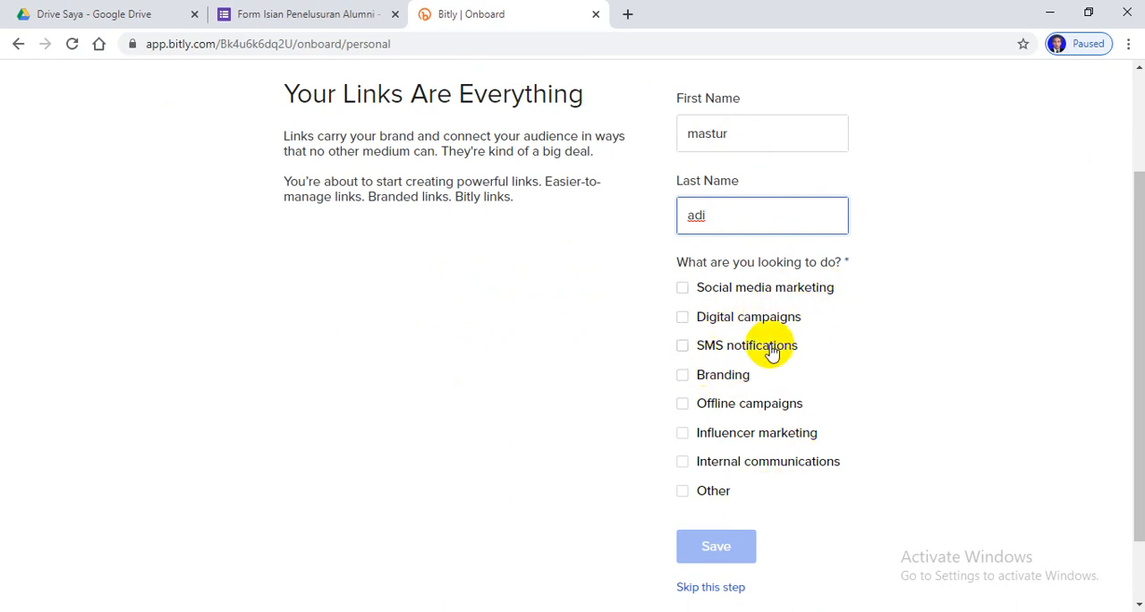
{"action": "left_click", "coordinate": [682, 346]}
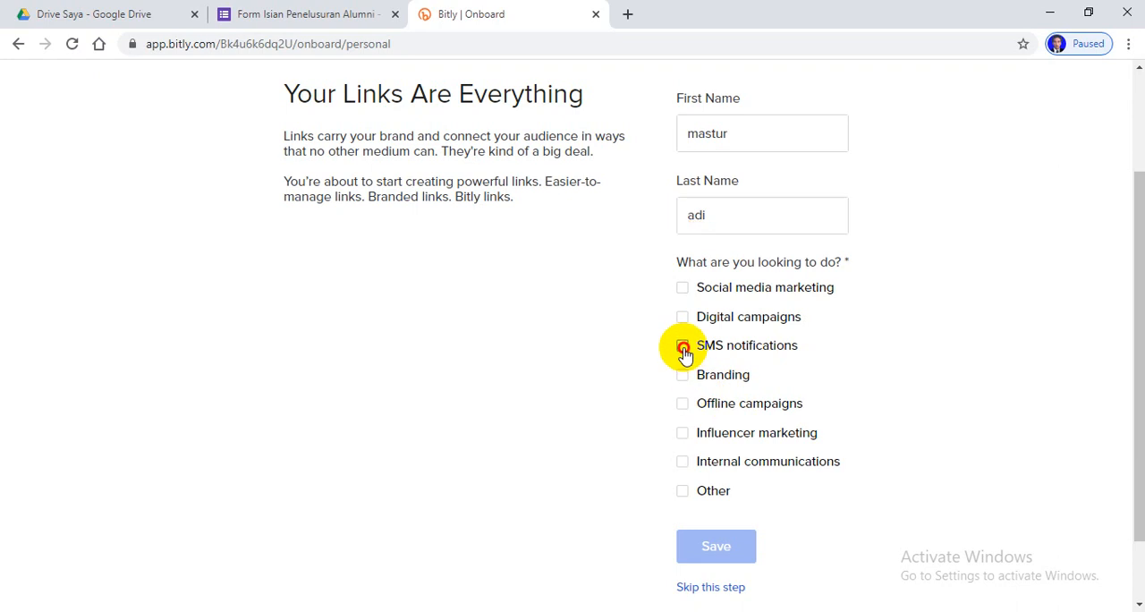
{"action": "left_click", "coordinate": [718, 546]}
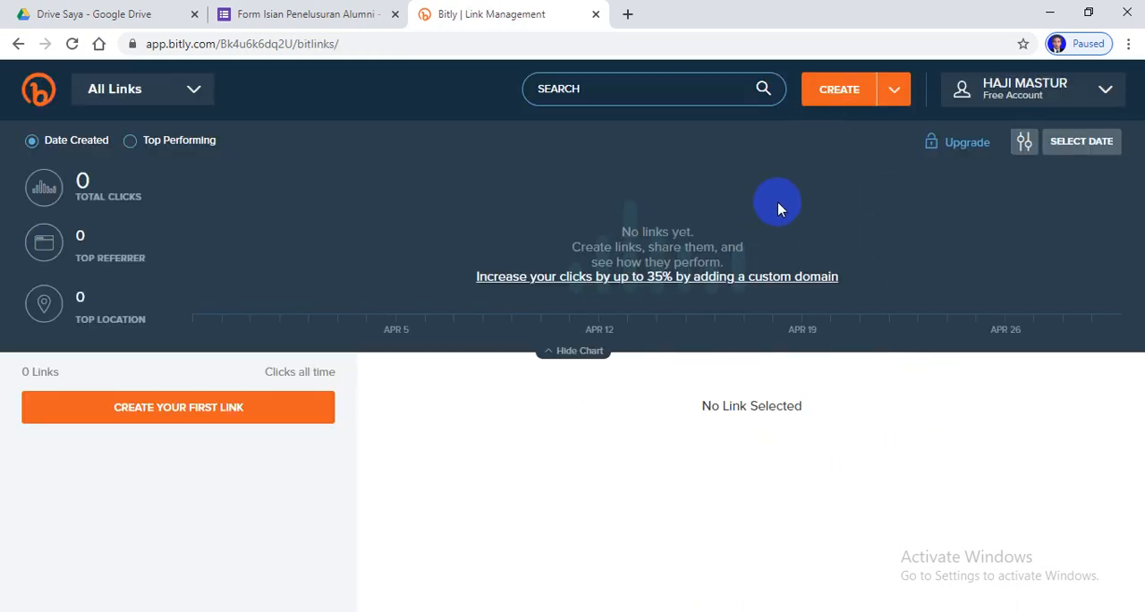
{"action": "left_click", "coordinate": [840, 90]}
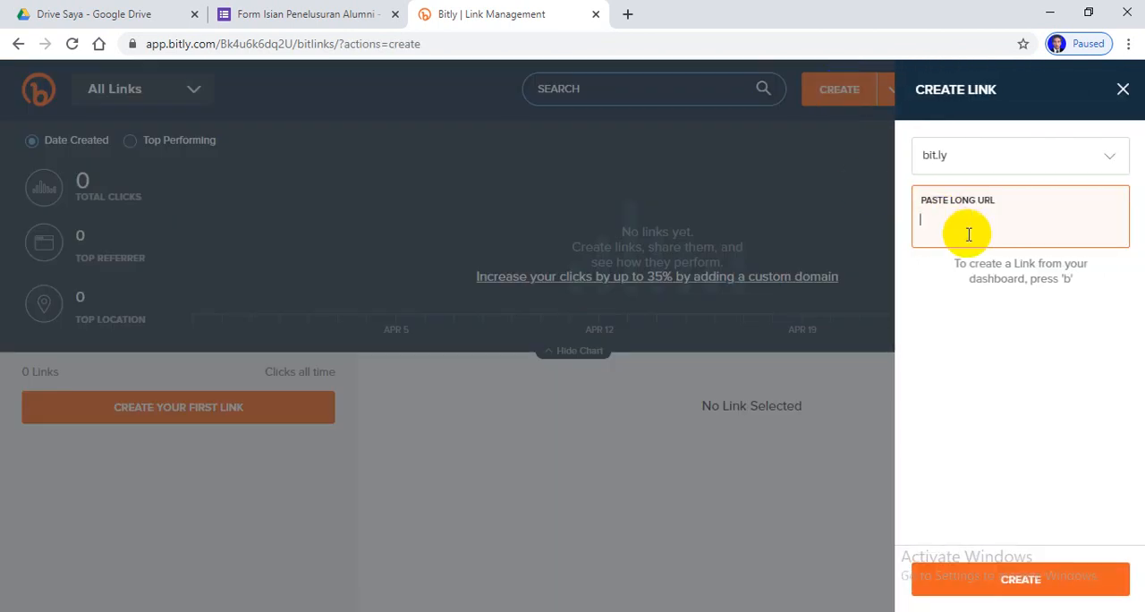
{"action": "type", "text": "https://forms.gle/DjJ5V7wnmr2J49H49"}
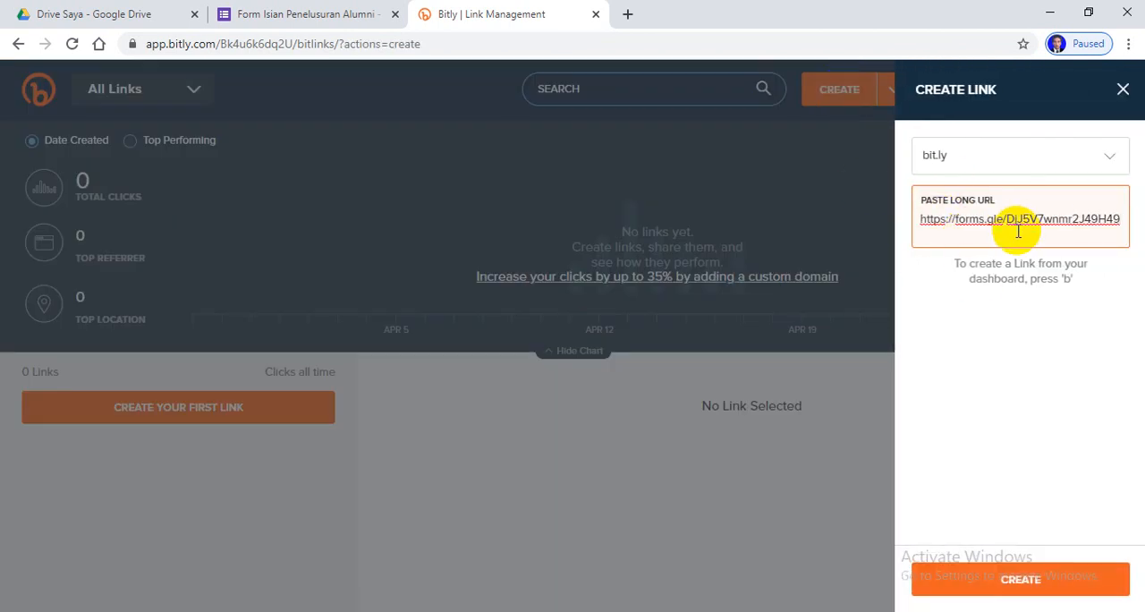
{"action": "left_click", "coordinate": [950, 582]}
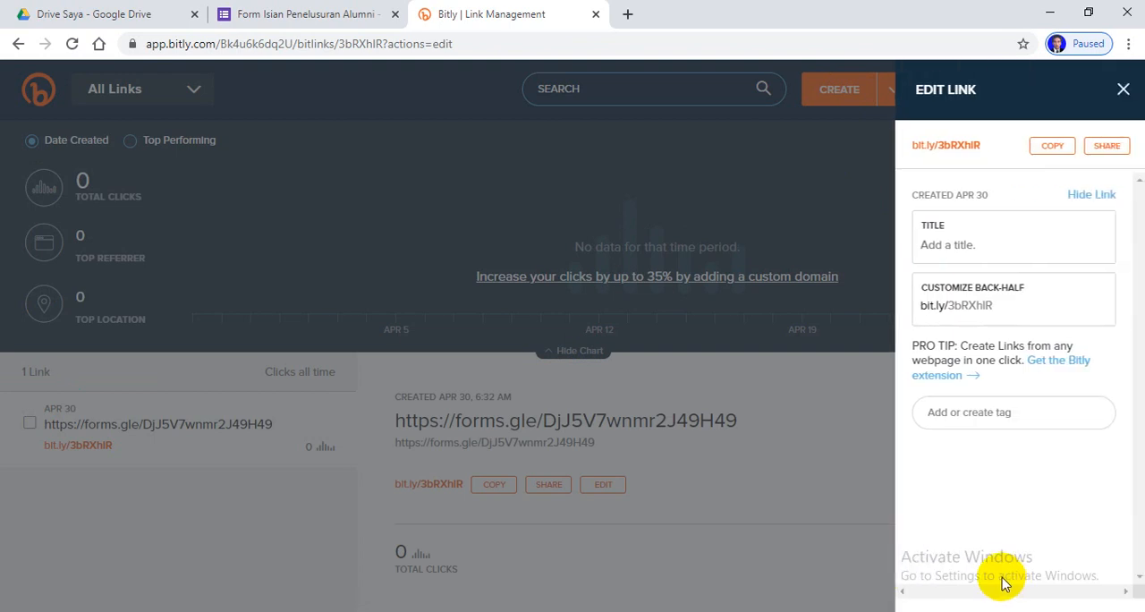
Customize the new link's back-half as penelusuranalumnisman1prayatimur and save the link
{"action": "left_click", "coordinate": [1005, 307]}
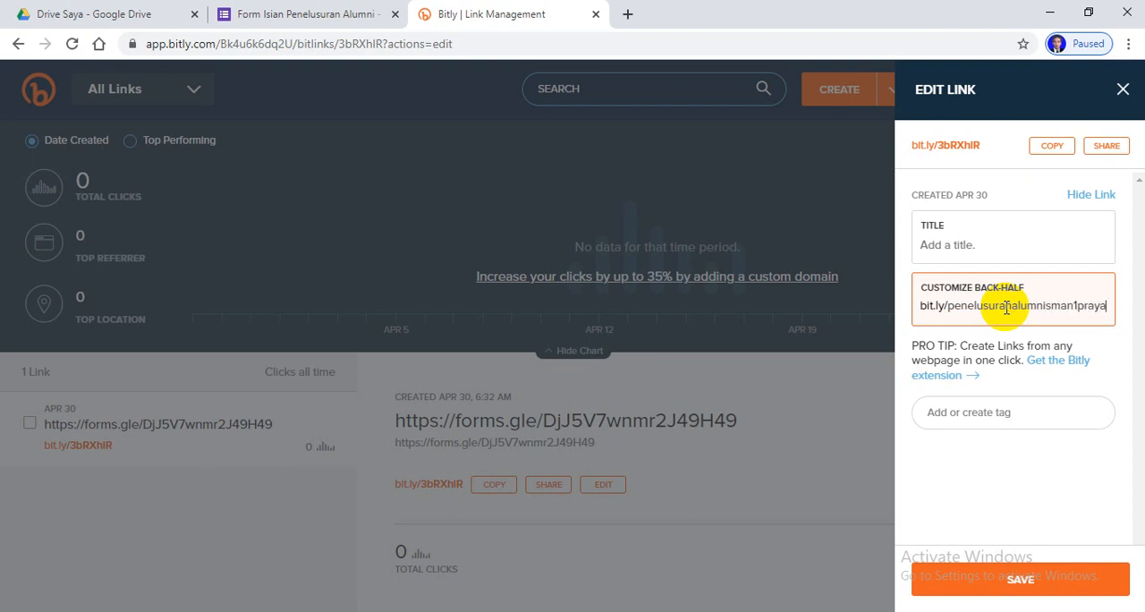
{"action": "type", "text": "timur"}
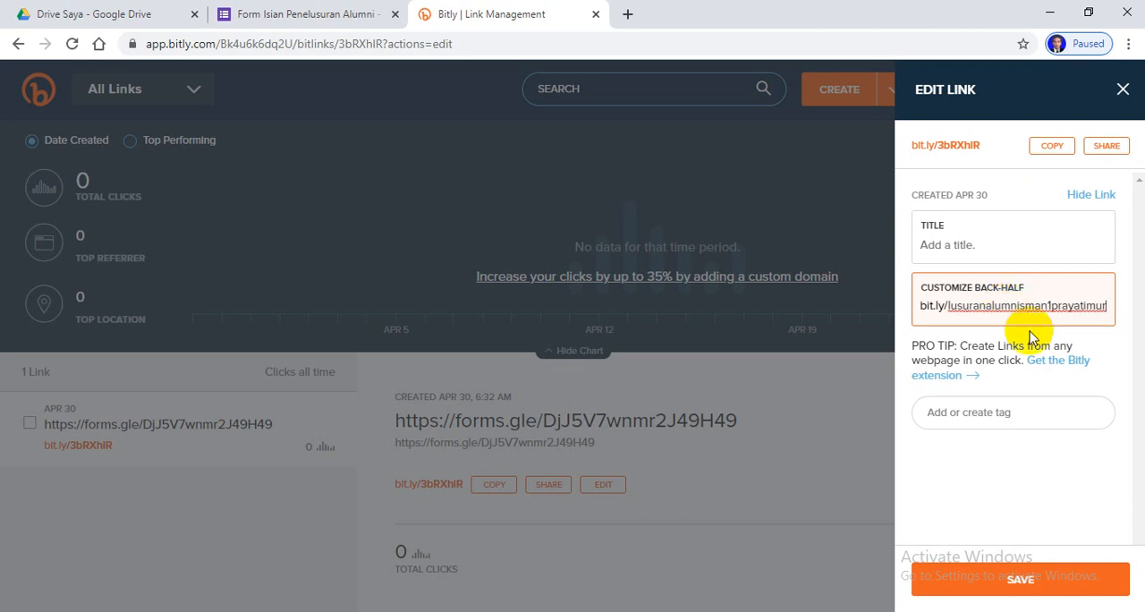
{"action": "left_click", "coordinate": [1047, 577]}
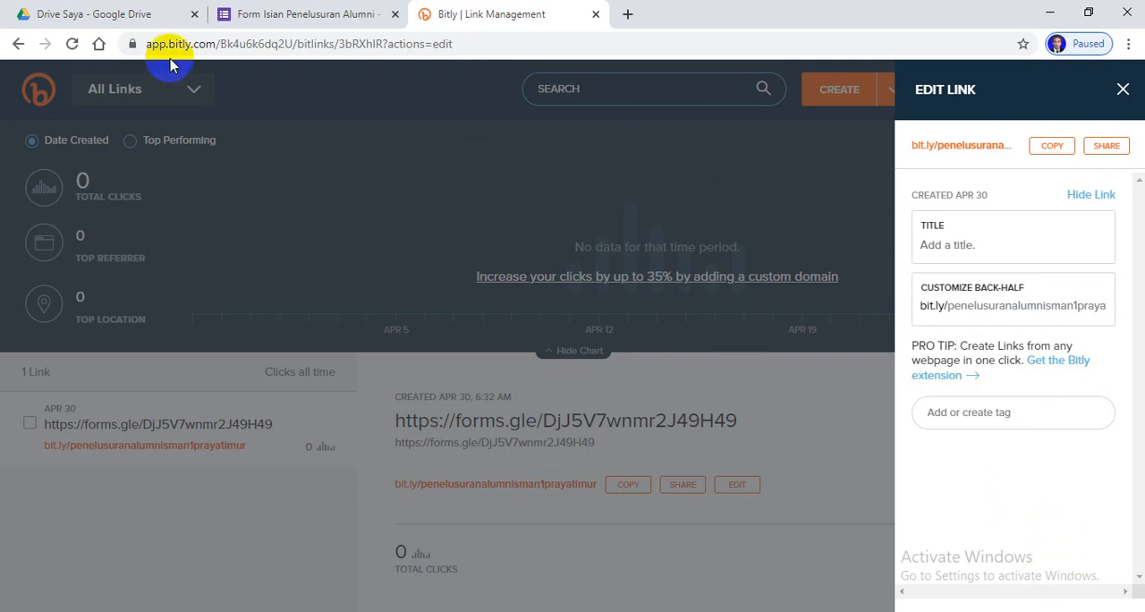
Close the Bitly and form editor pages and open bit.ly/penelusuranalumnisman1prayatimur in a new browser tab
{"action": "left_click", "coordinate": [597, 14]}
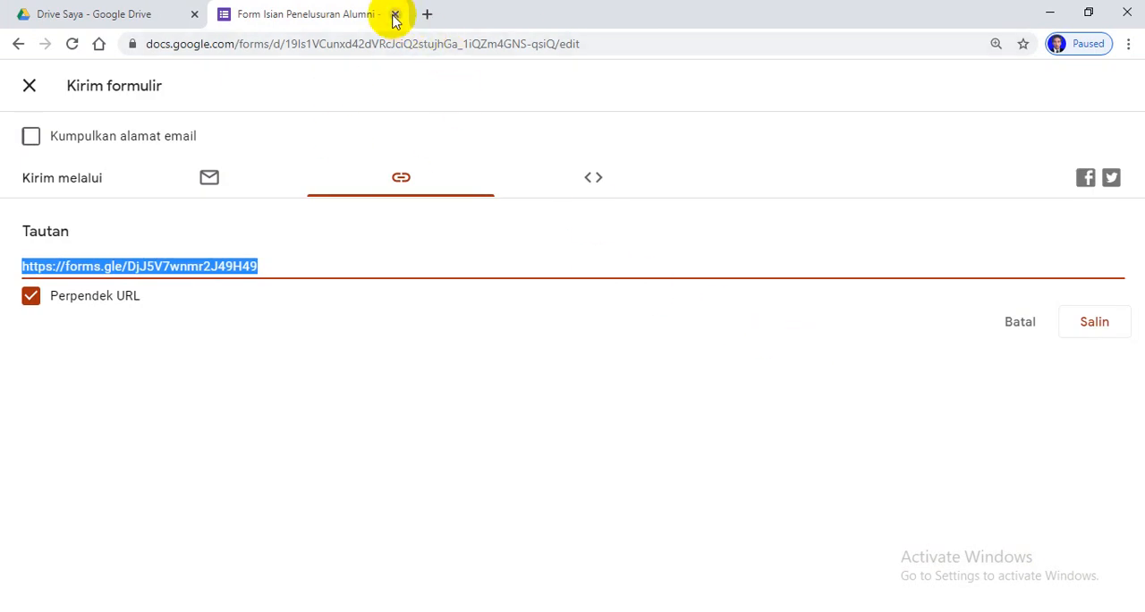
{"action": "left_click", "coordinate": [396, 15]}
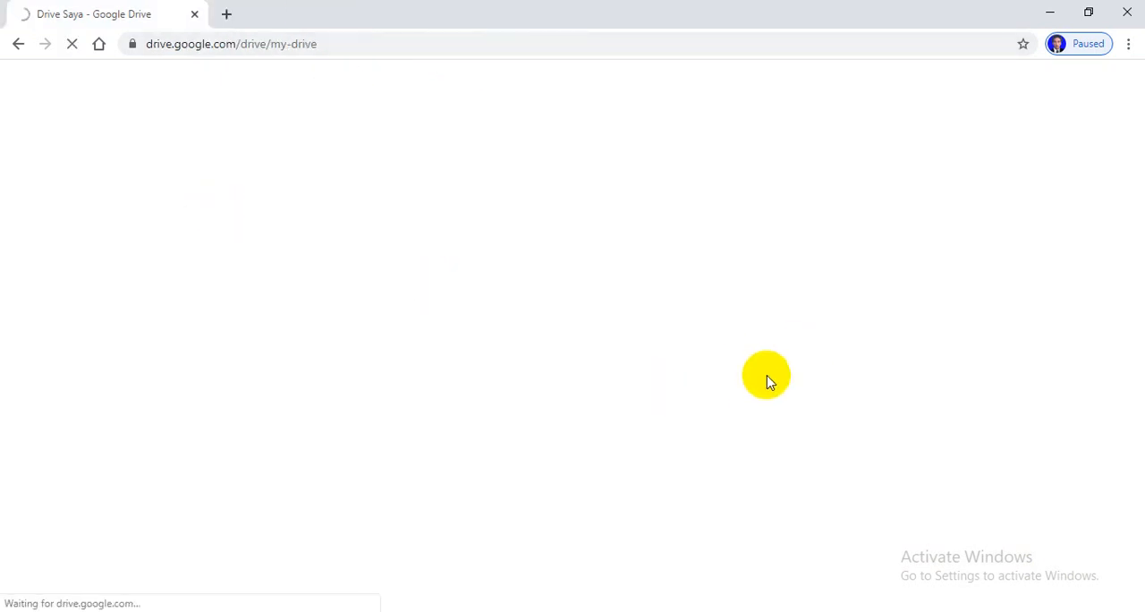
{"action": "left_click", "coordinate": [228, 16]}
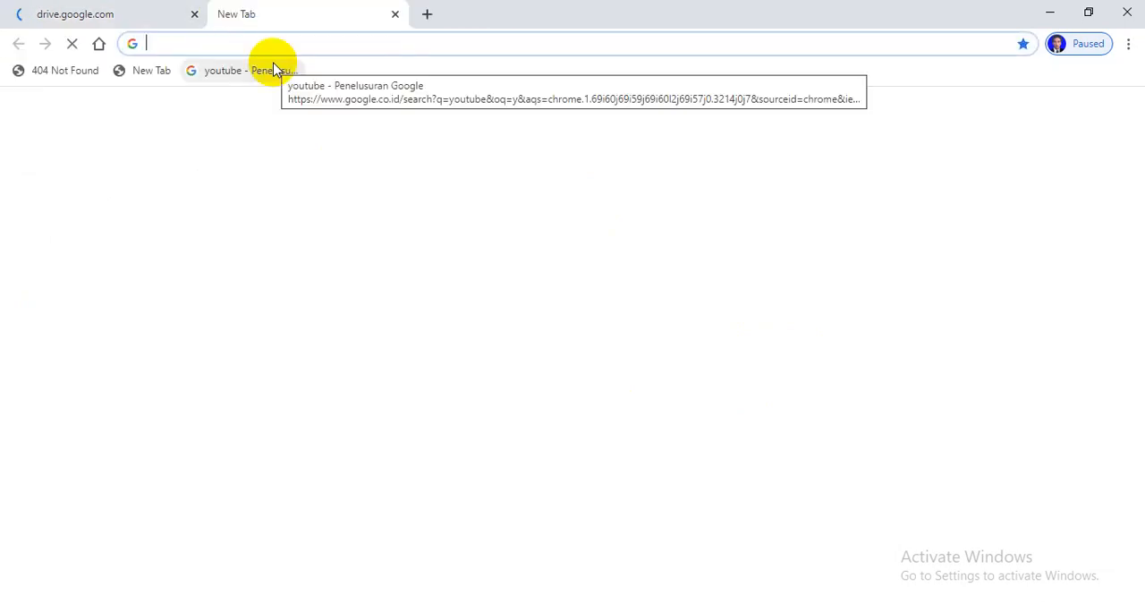
{"action": "type", "text": "bit"}
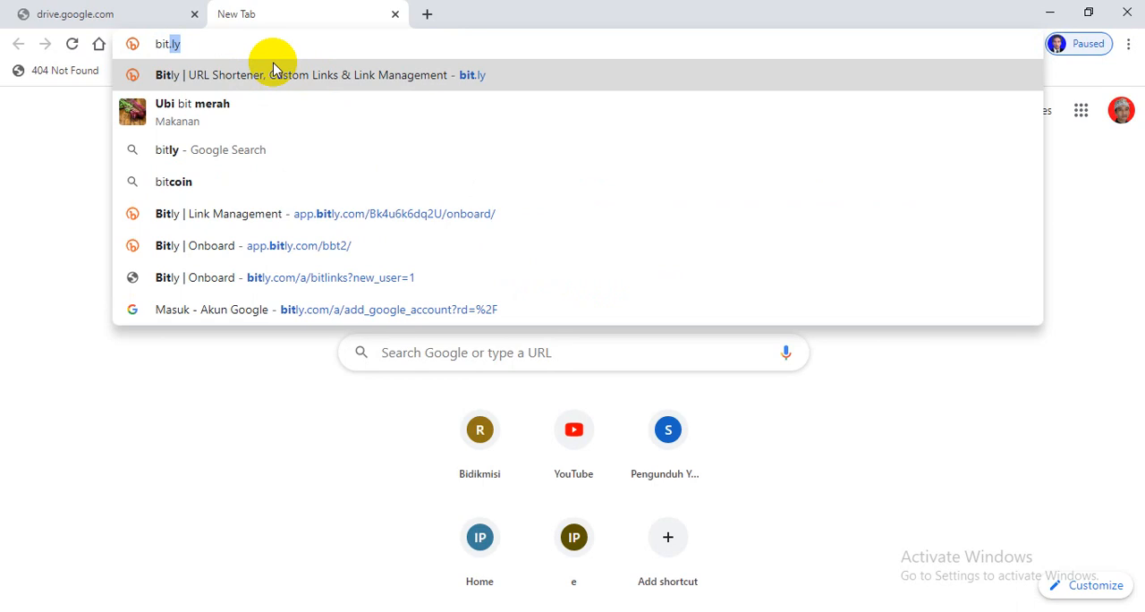
{"action": "type", "text": ".ly"}
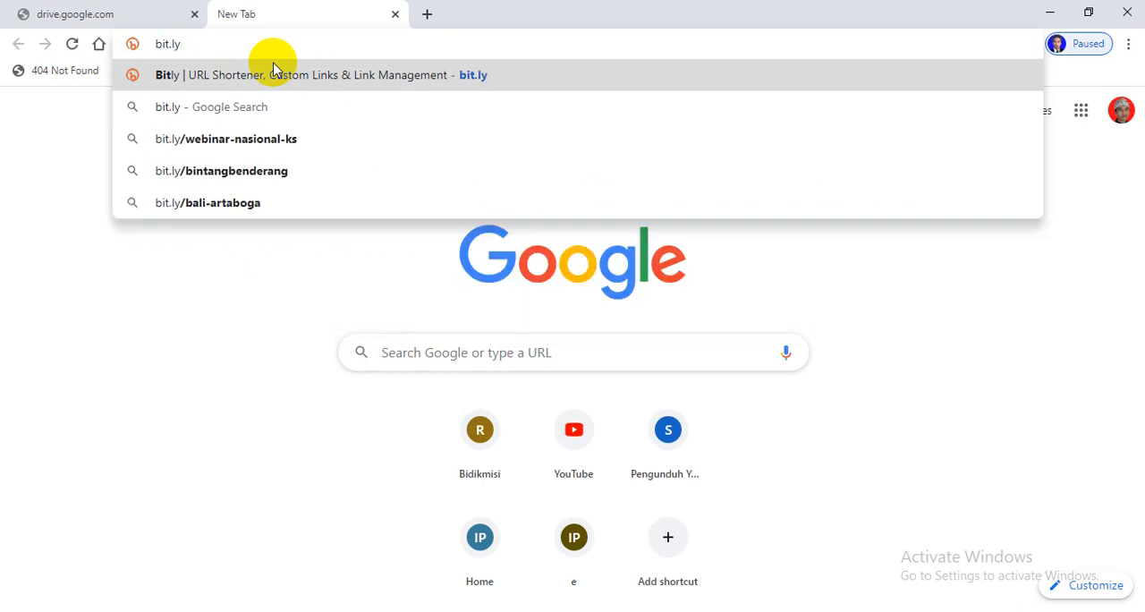
{"action": "type", "text": "/"}
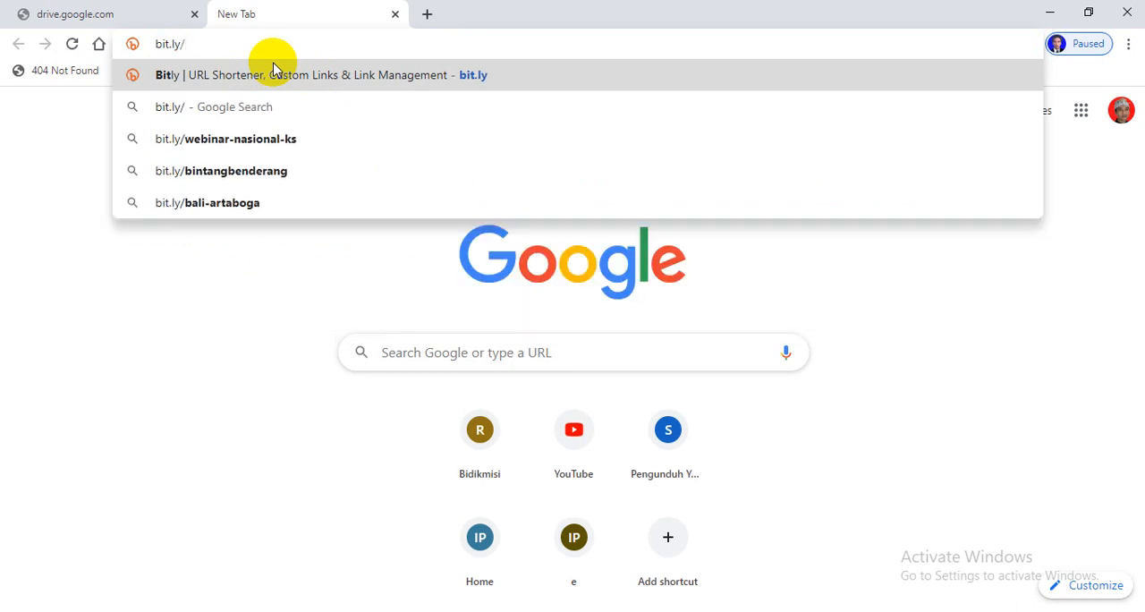
{"action": "type", "text": "penel"}
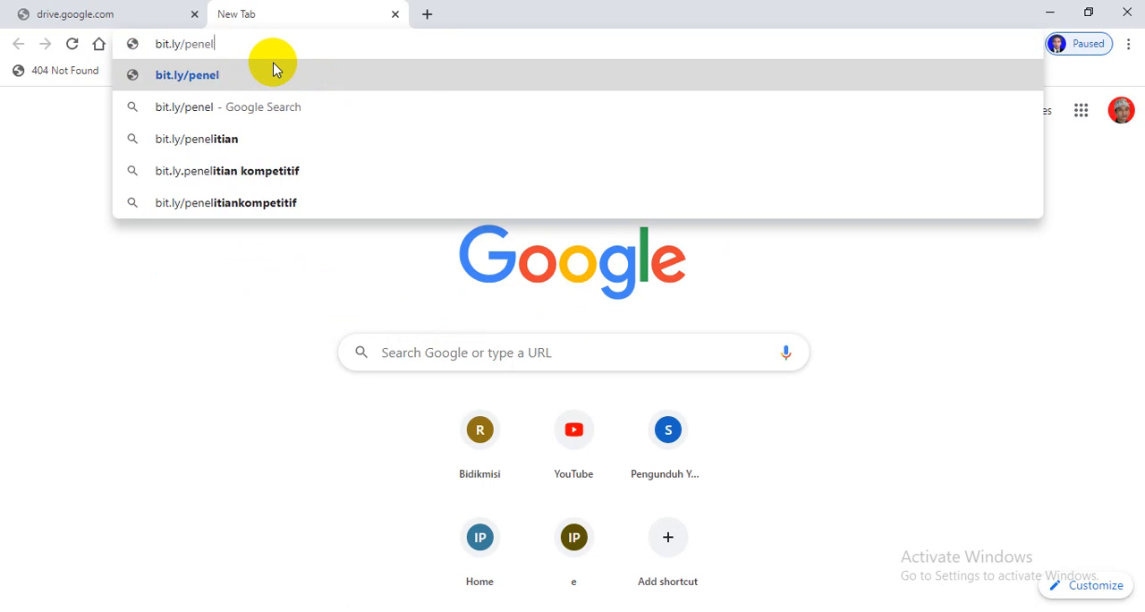
{"action": "type", "text": "usurana"}
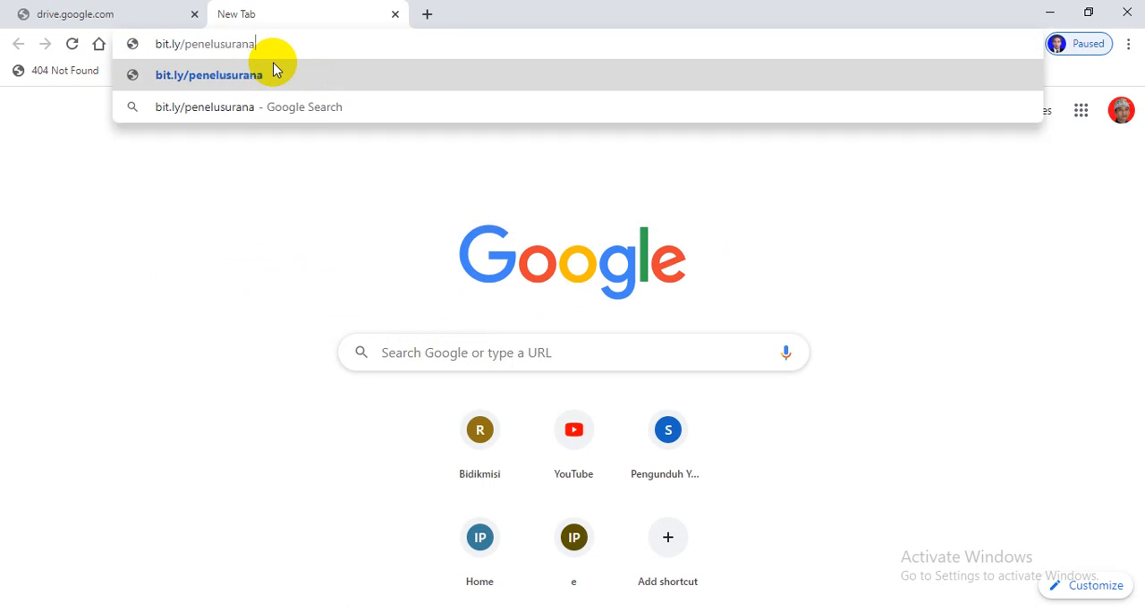
{"action": "type", "text": "lumni"}
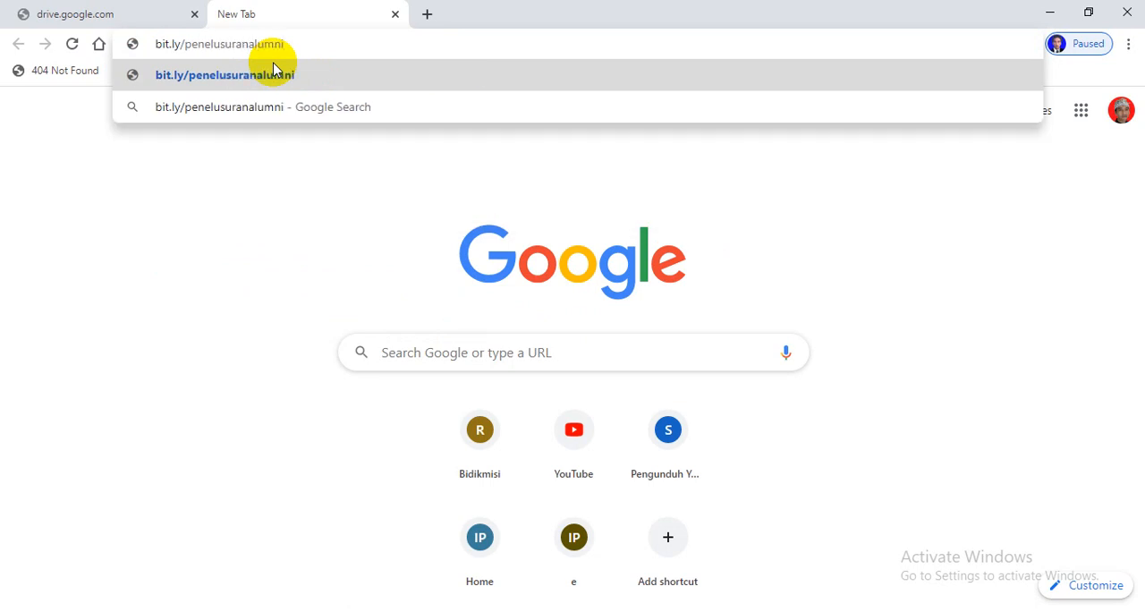
{"action": "type", "text": "sman"}
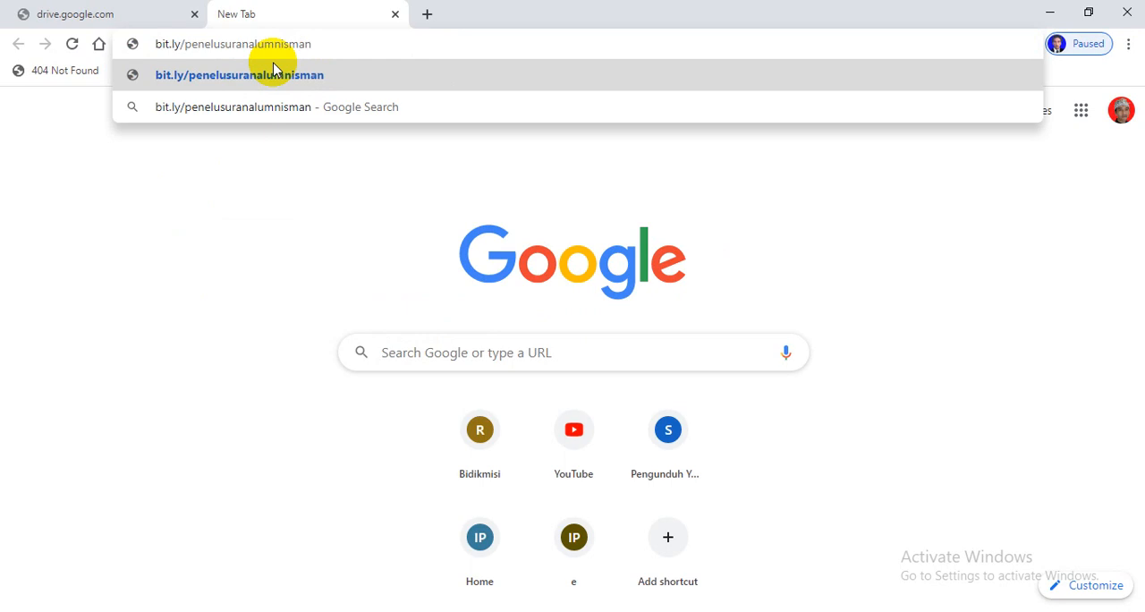
{"action": "type", "text": "1praya"}
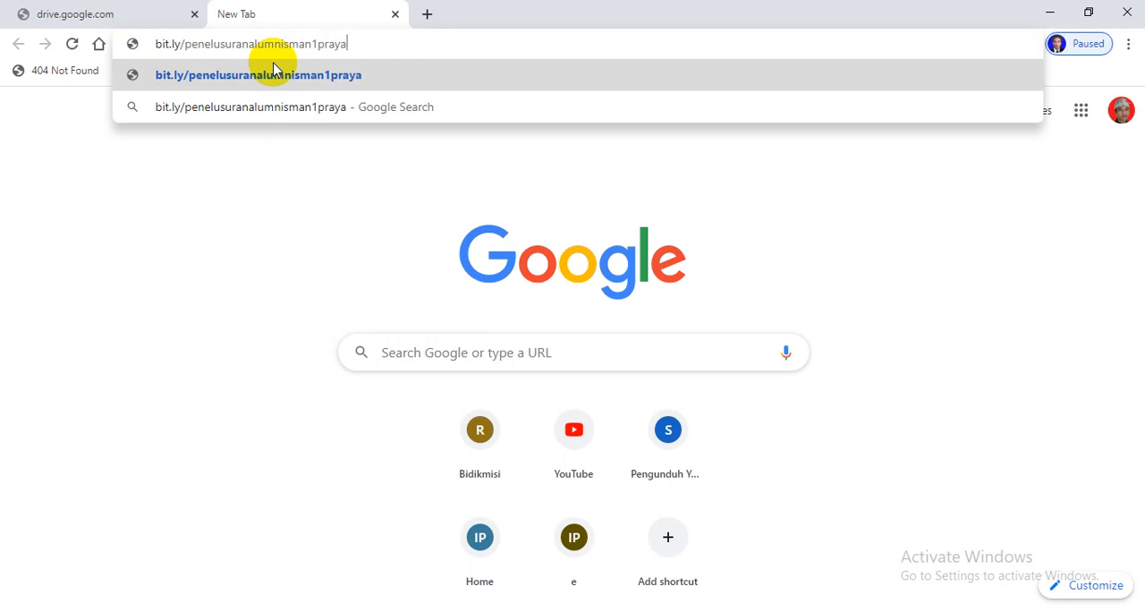
{"action": "type", "text": "timur"}
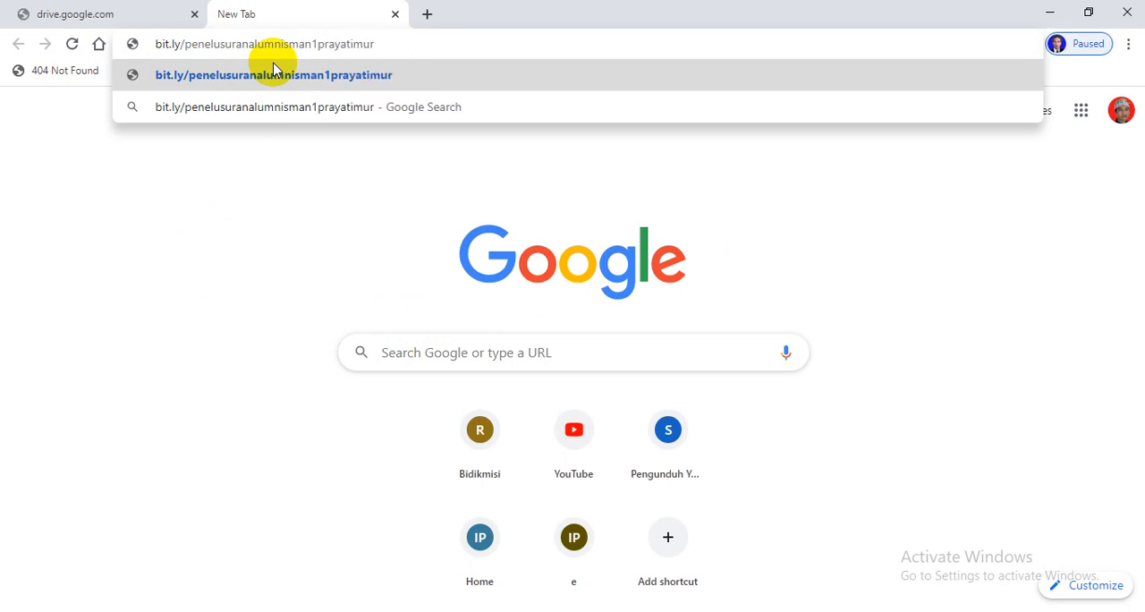
{"action": "left_click", "coordinate": [273, 75]}
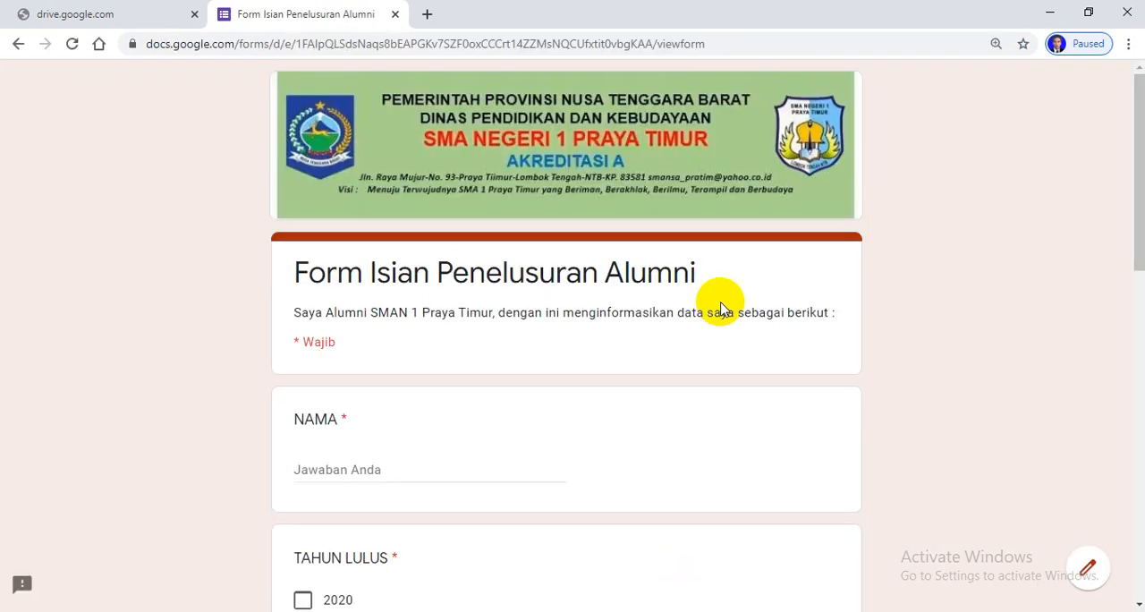
Fill in the alumni's name, graduation year 1999 and major MIA (MATEMATIKA DAN ILMU PENGETAHUAN ALAM) in the opened form
{"action": "scroll", "coordinate": [710, 258], "scroll_direction": "down", "scroll_amount": 6}
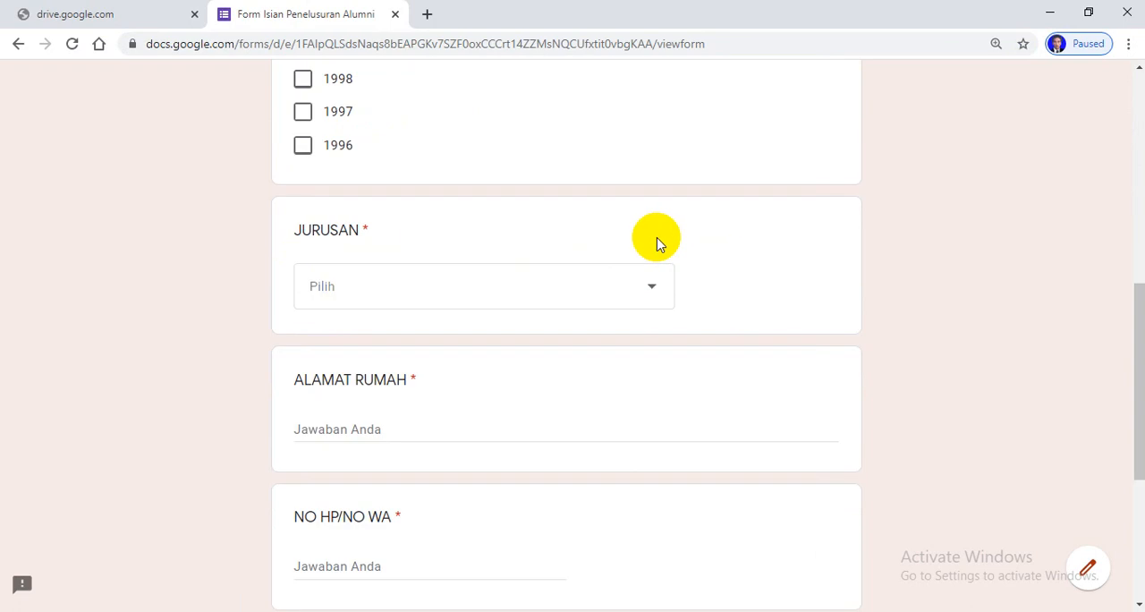
{"action": "scroll", "coordinate": [657, 242], "scroll_direction": "up", "scroll_amount": 7}
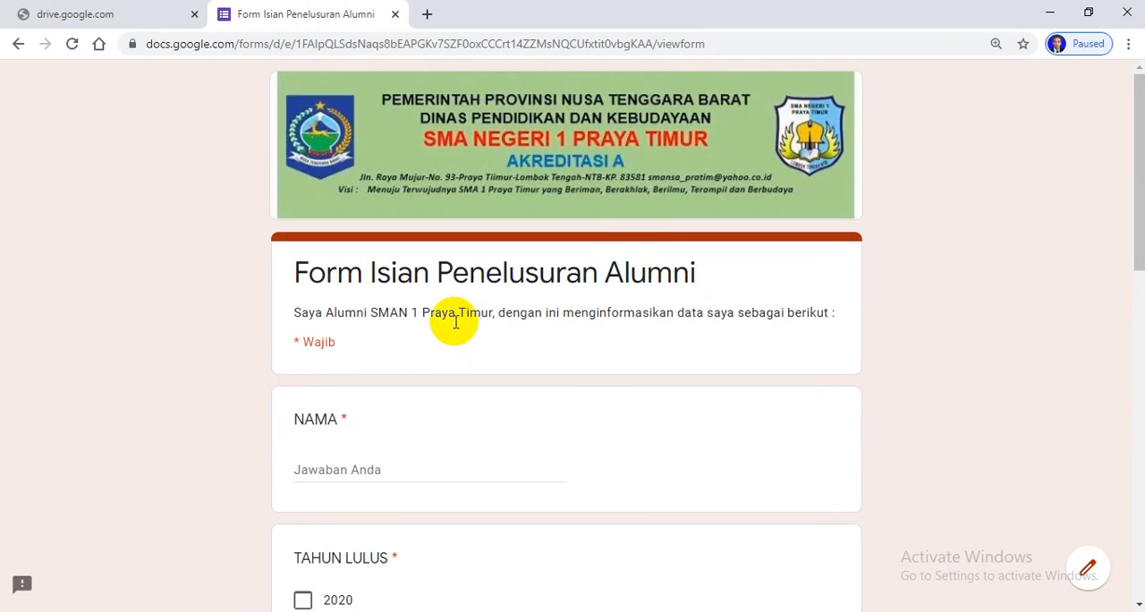
{"action": "scroll", "coordinate": [336, 306], "scroll_direction": "down", "scroll_amount": 4}
{"action": "scroll", "coordinate": [381, 169], "scroll_direction": "up", "scroll_amount": 1}
{"action": "left_click", "coordinate": [346, 217]}
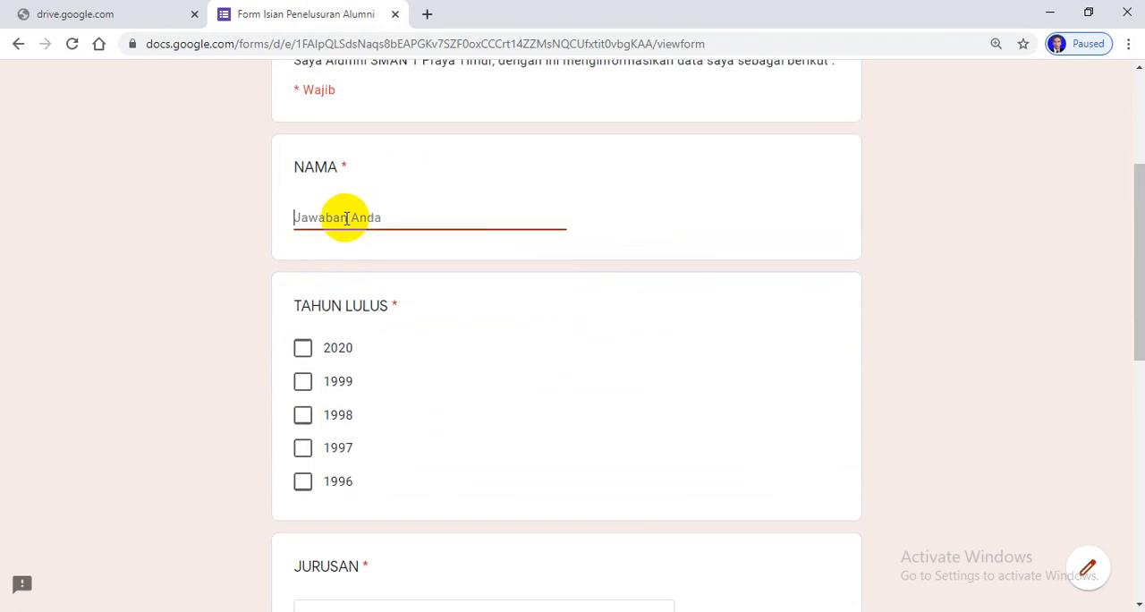
{"action": "type", "text": "adi"}
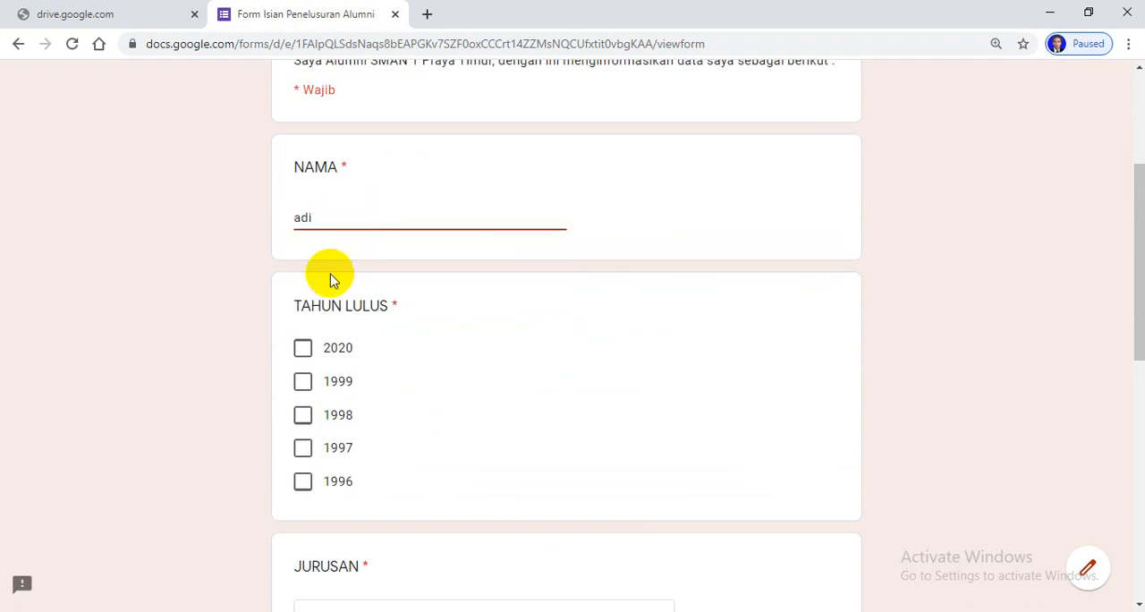
{"action": "left_click", "coordinate": [302, 381]}
{"action": "scroll", "coordinate": [523, 394], "scroll_direction": "down", "scroll_amount": 3}
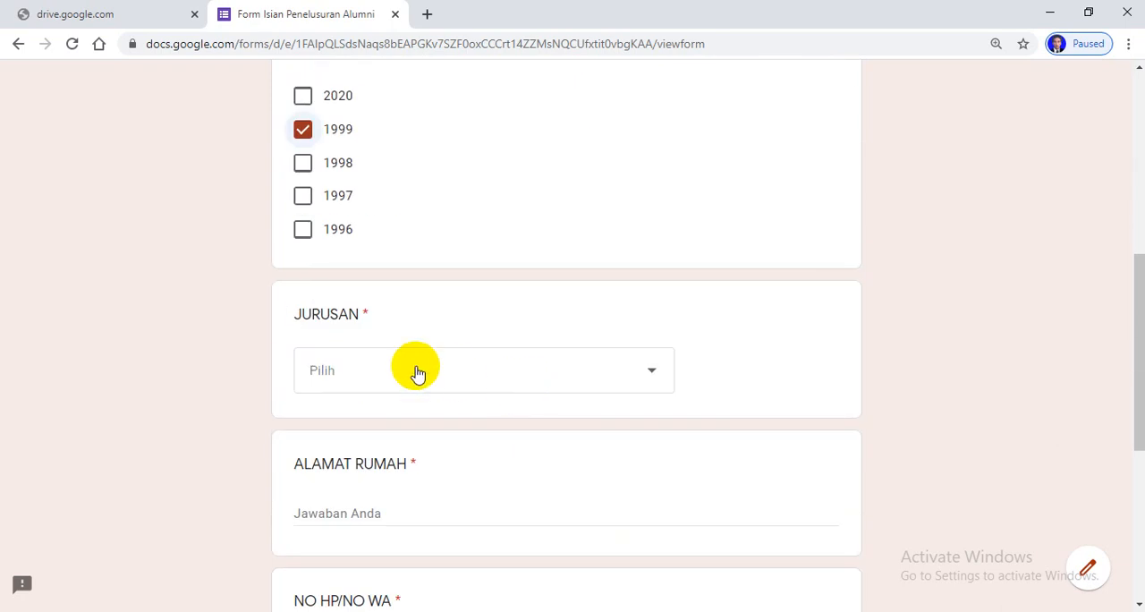
{"action": "left_click", "coordinate": [459, 368]}
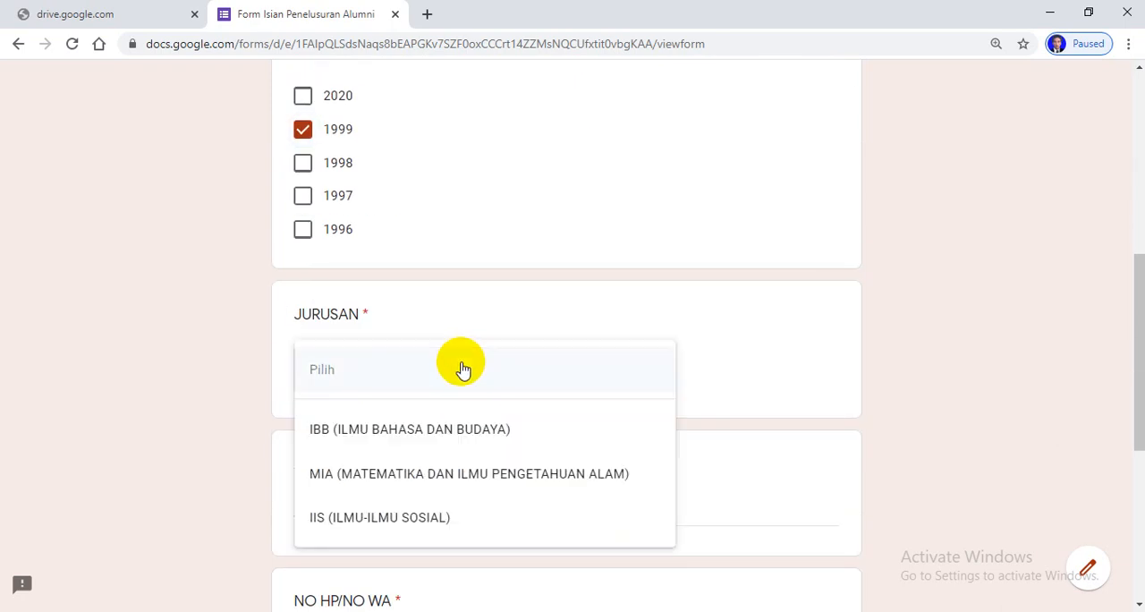
{"action": "left_click", "coordinate": [365, 472]}
Fill in the home address and phone number, leave Email blank, and continue to the following form section
{"action": "scroll", "coordinate": [358, 414], "scroll_direction": "down", "scroll_amount": 2}
{"action": "left_click", "coordinate": [351, 340]}
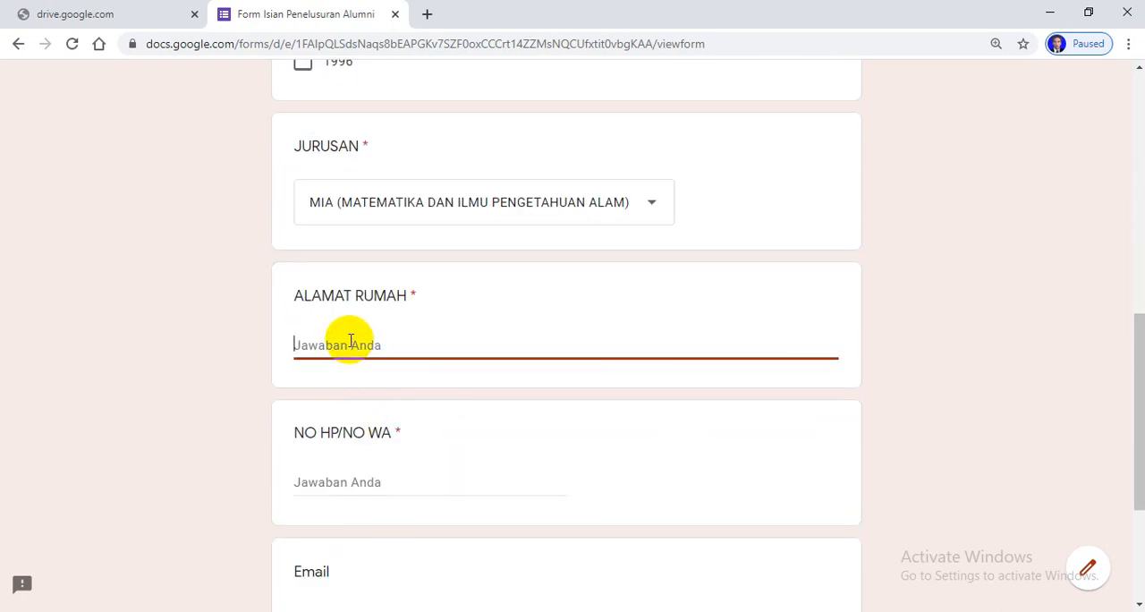
{"action": "type", "text": "ganti"}
{"action": "left_click", "coordinate": [359, 477]}
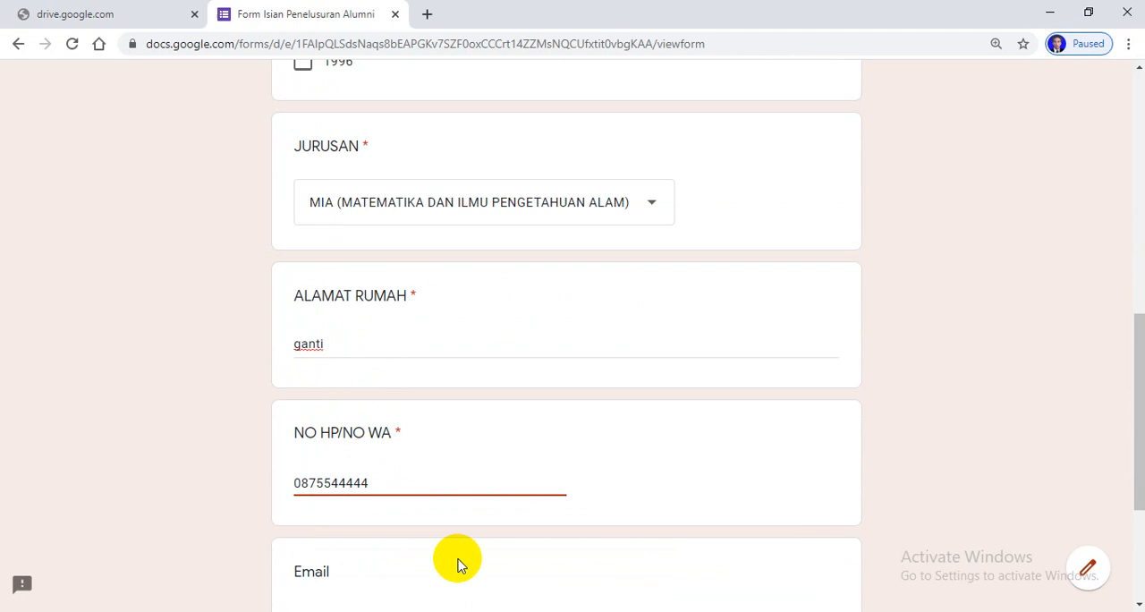
{"action": "scroll", "coordinate": [460, 564], "scroll_direction": "down", "scroll_amount": 3}
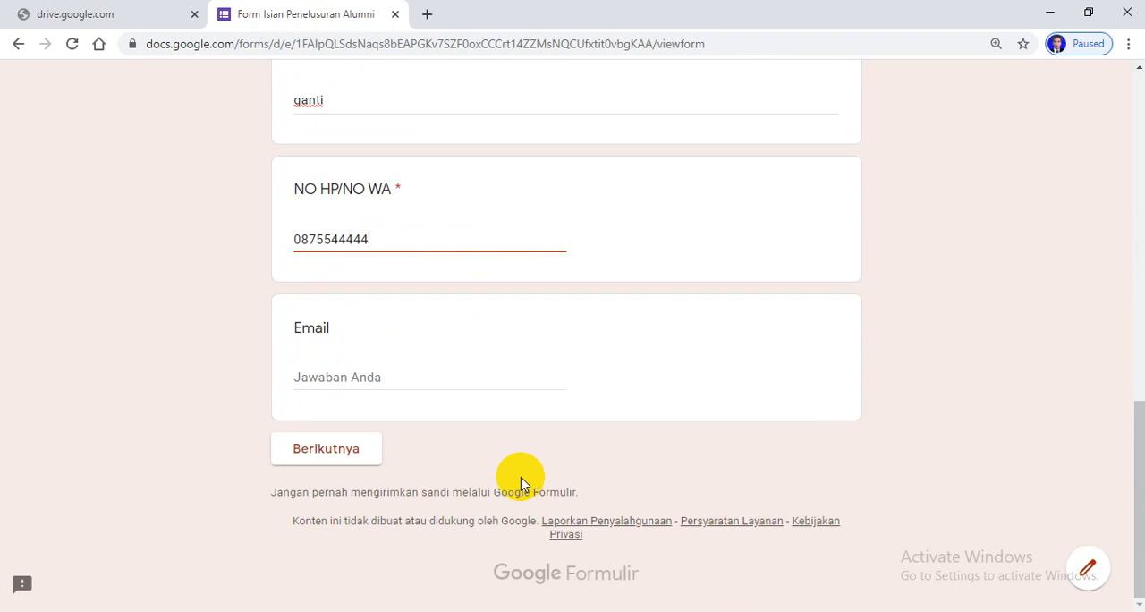
{"action": "left_click", "coordinate": [319, 452]}
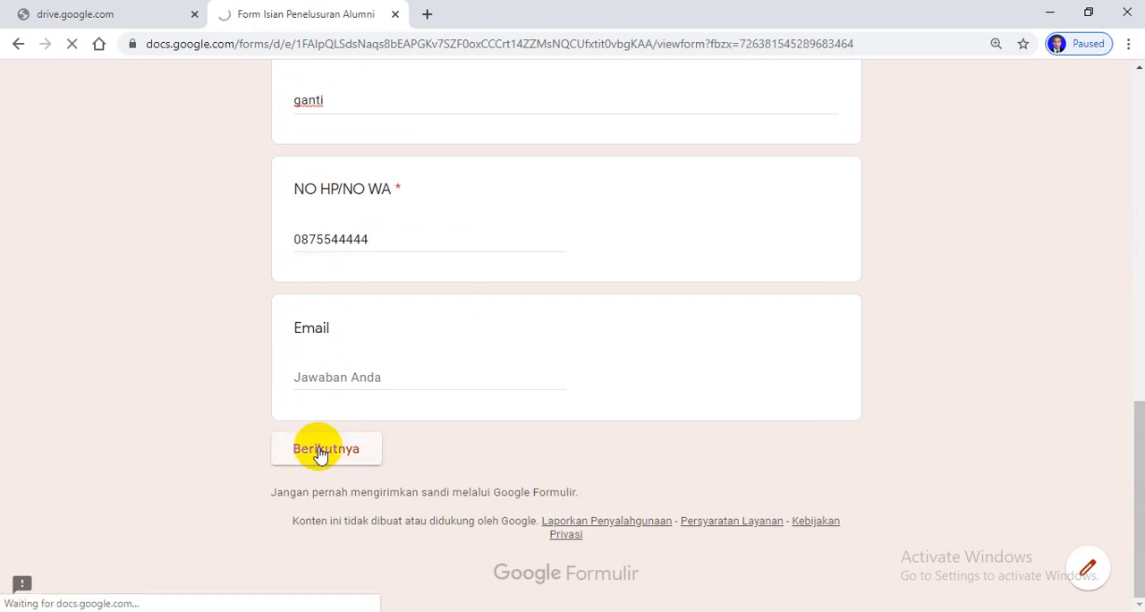
Choose Bekerja as the alumni's current status and continue to its section
{"action": "scroll", "coordinate": [510, 378], "scroll_direction": "down", "scroll_amount": 2}
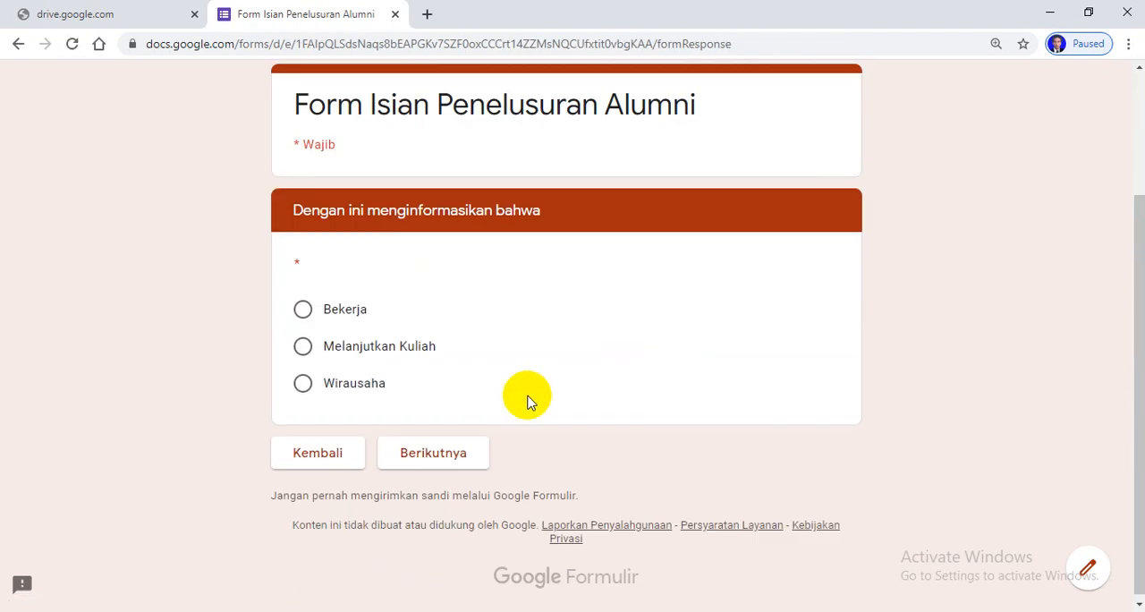
{"action": "left_click", "coordinate": [303, 309]}
{"action": "left_click", "coordinate": [433, 455]}
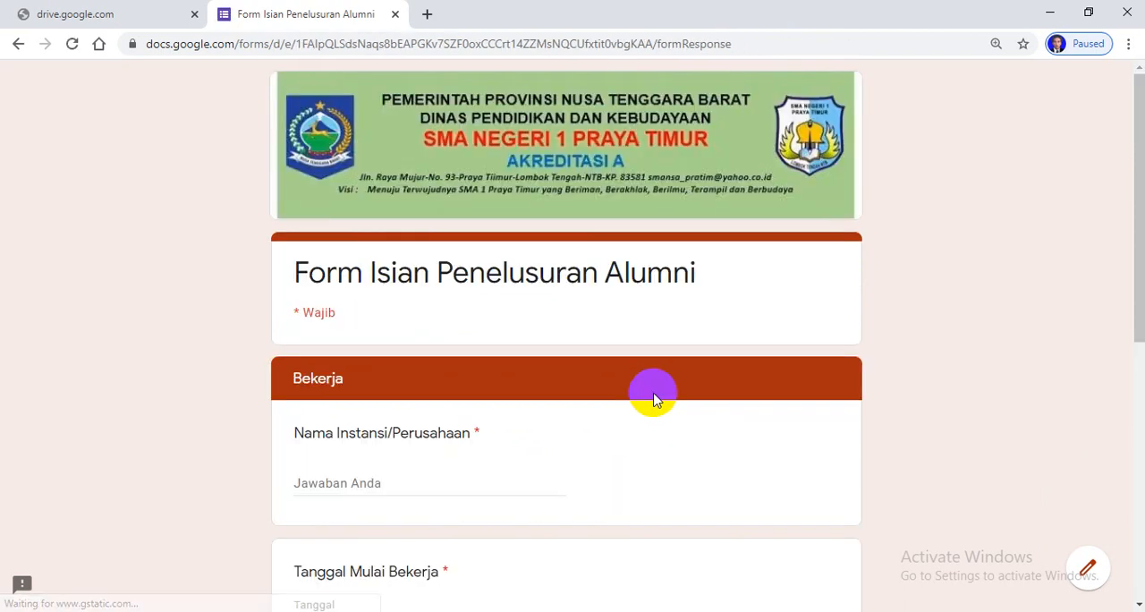
Enter UD karaya makmur as the answer to Nama Instansi/Perusahaan in the Bekerja section
{"action": "scroll", "coordinate": [658, 394], "scroll_direction": "down", "scroll_amount": 6}
{"action": "scroll", "coordinate": [664, 393], "scroll_direction": "up", "scroll_amount": 4}
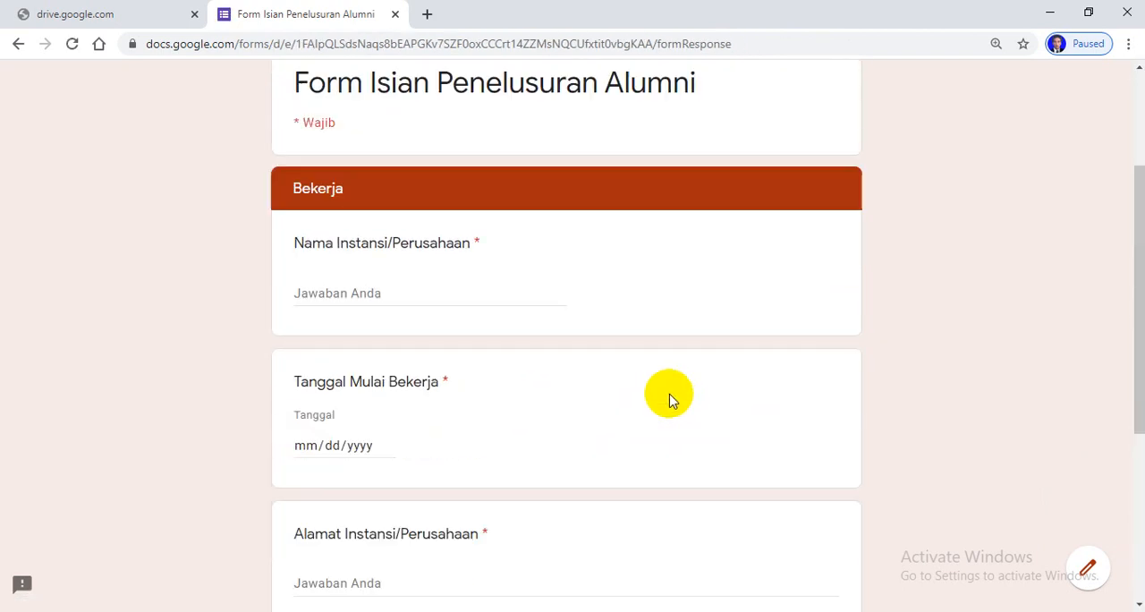
{"action": "left_click", "coordinate": [350, 294]}
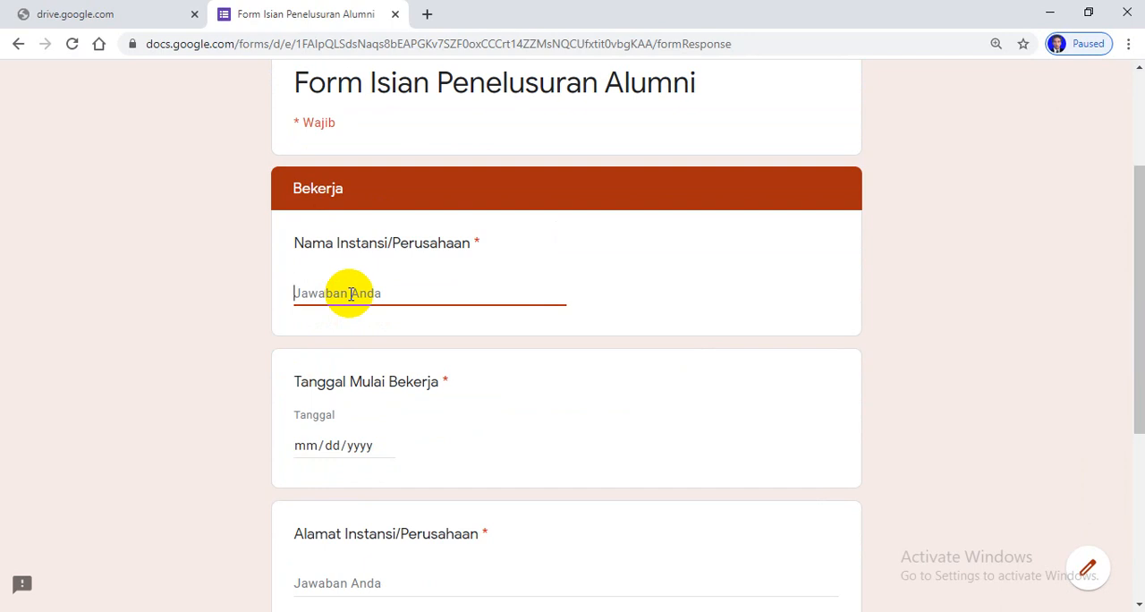
{"action": "type", "text": "p"}
{"action": "key", "text": "BackSpace"}
{"action": "key", "text": "BackSpace"}
{"action": "type", "text": "P"}
{"action": "key", "text": "BackSpace"}
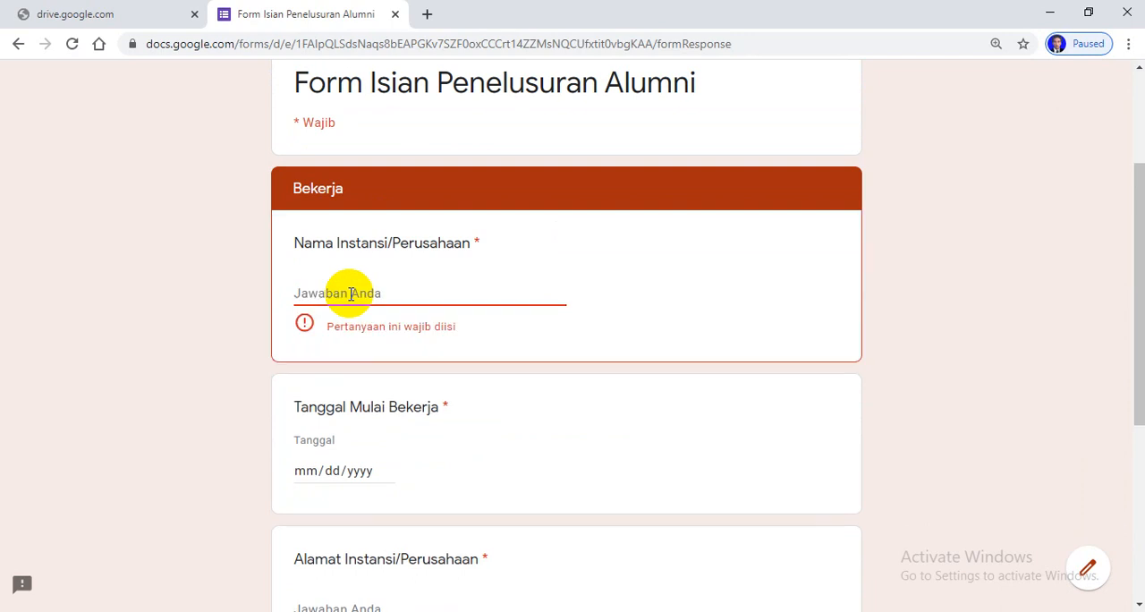
{"action": "type", "text": "UD karaya makmur"}
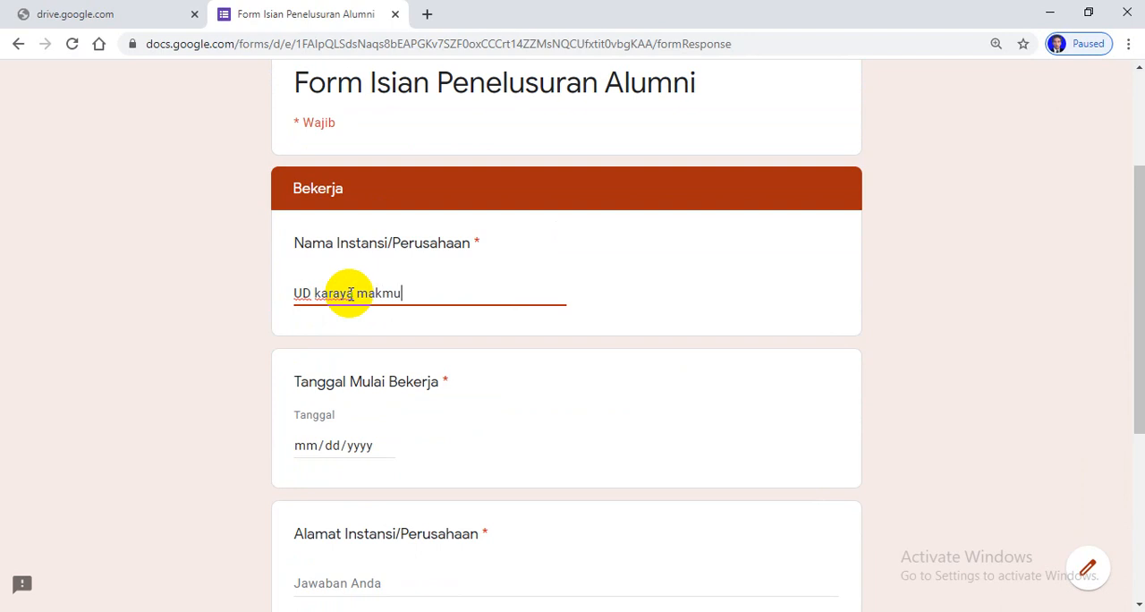
Set Tanggal Mulai Bekerja to 09/11/2019 using the calendar
{"action": "left_click", "coordinate": [349, 446]}
{"action": "left_click", "coordinate": [382, 445]}
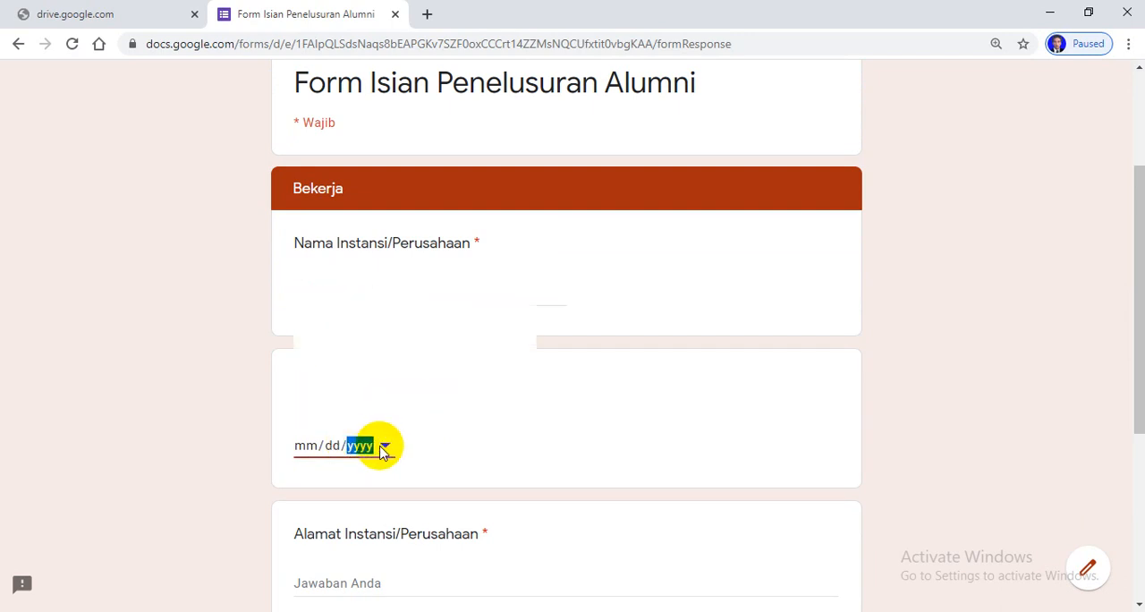
{"action": "left_click", "coordinate": [454, 288]}
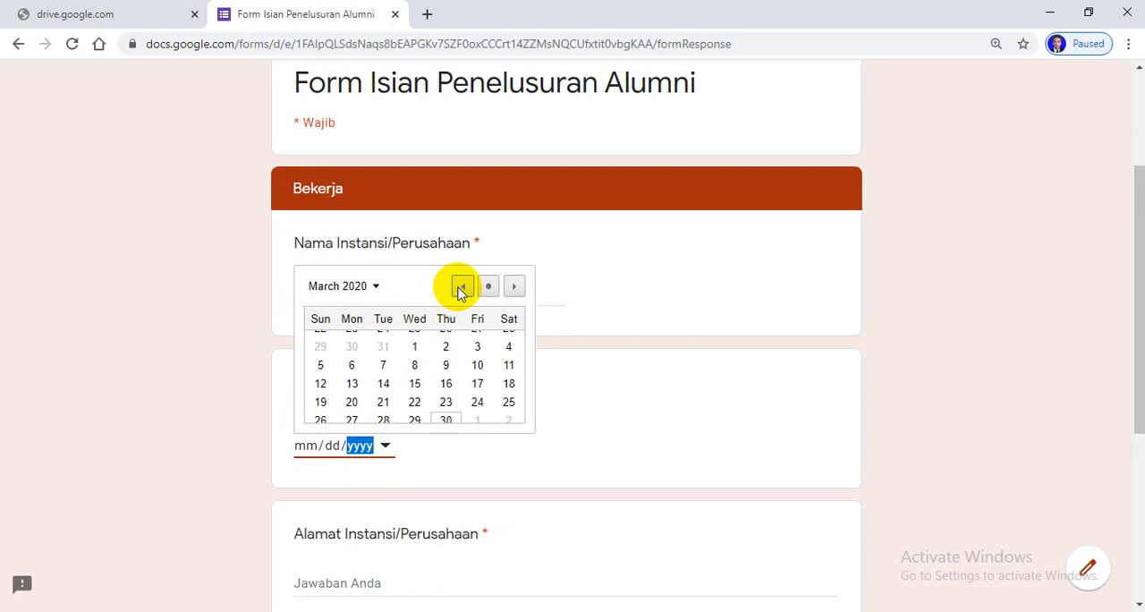
{"action": "left_click", "coordinate": [455, 288]}
{"action": "left_click", "coordinate": [454, 288]}
{"action": "left_click", "coordinate": [454, 288]}
{"action": "left_click", "coordinate": [462, 286]}
{"action": "left_click", "coordinate": [462, 286]}
{"action": "left_click", "coordinate": [462, 286]}
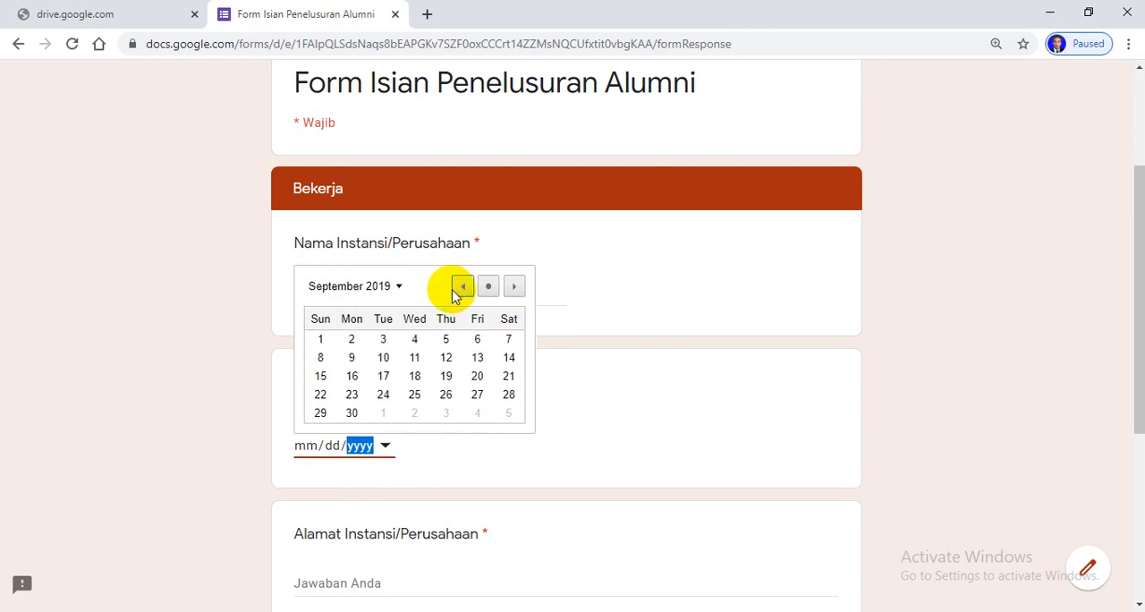
{"action": "left_click", "coordinate": [414, 361]}
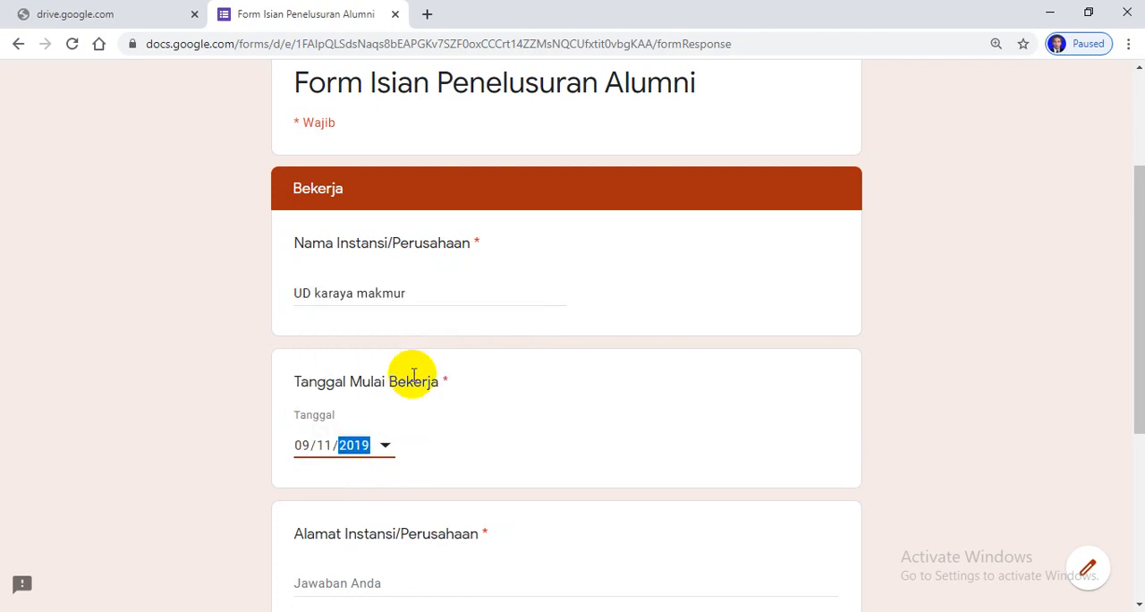
Fill in the company's address under Alamat Instansi/Perusahaan and choose Opsi 1 for Jabatan dalam Pekerjaan
{"action": "scroll", "coordinate": [498, 447], "scroll_direction": "down", "scroll_amount": 2}
{"action": "left_click", "coordinate": [384, 414]}
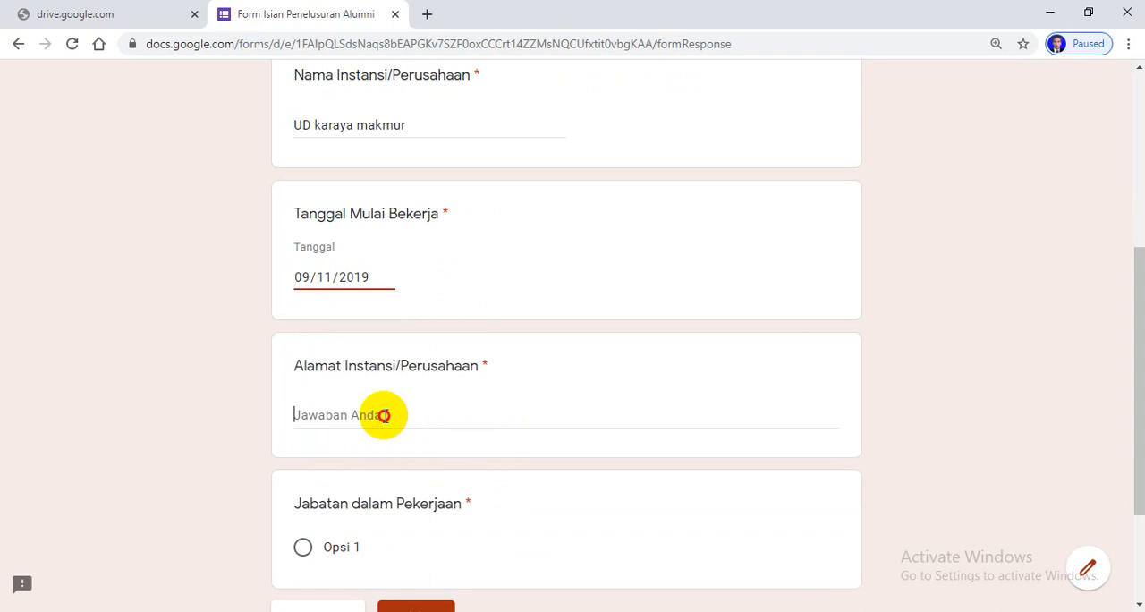
{"action": "type", "text": "jalan raya gantigk"}
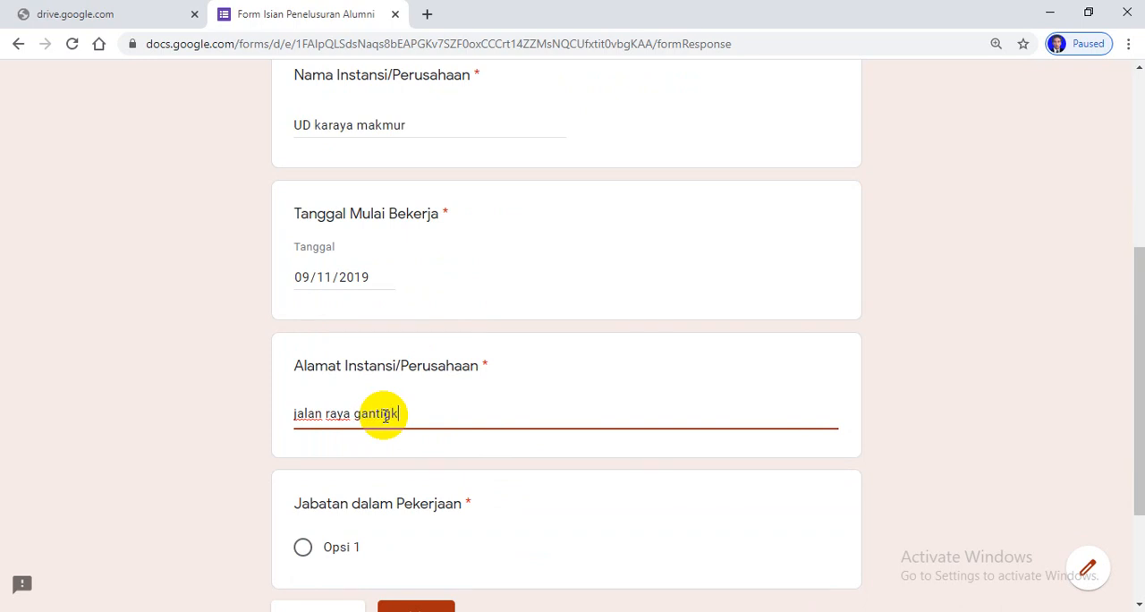
{"action": "scroll", "coordinate": [593, 462], "scroll_direction": "down", "scroll_amount": 2}
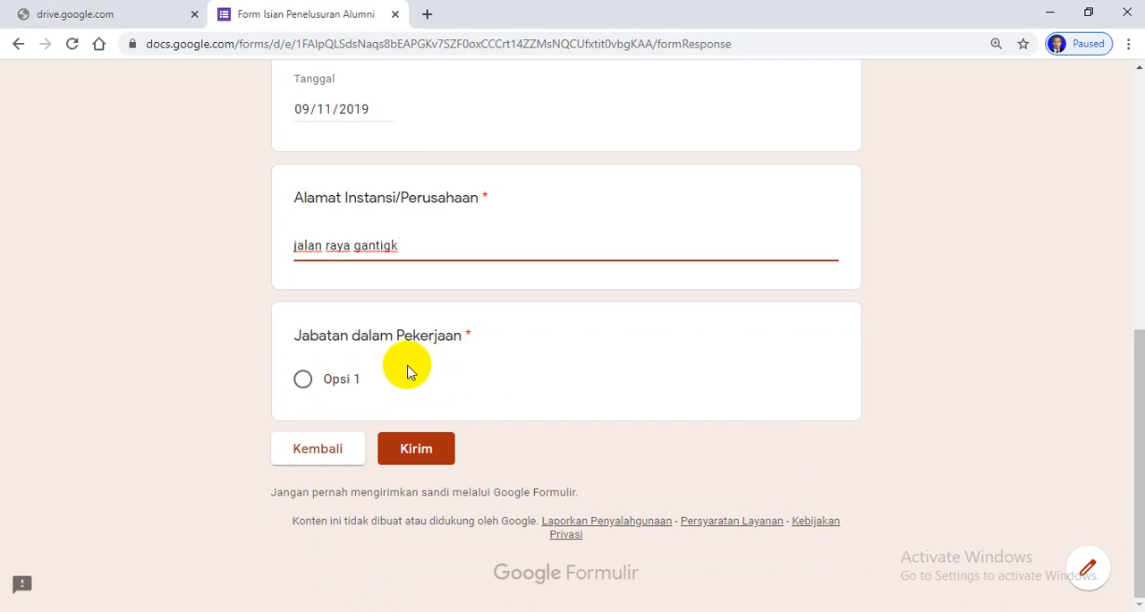
{"action": "scroll", "coordinate": [550, 356], "scroll_direction": "up", "scroll_amount": 1}
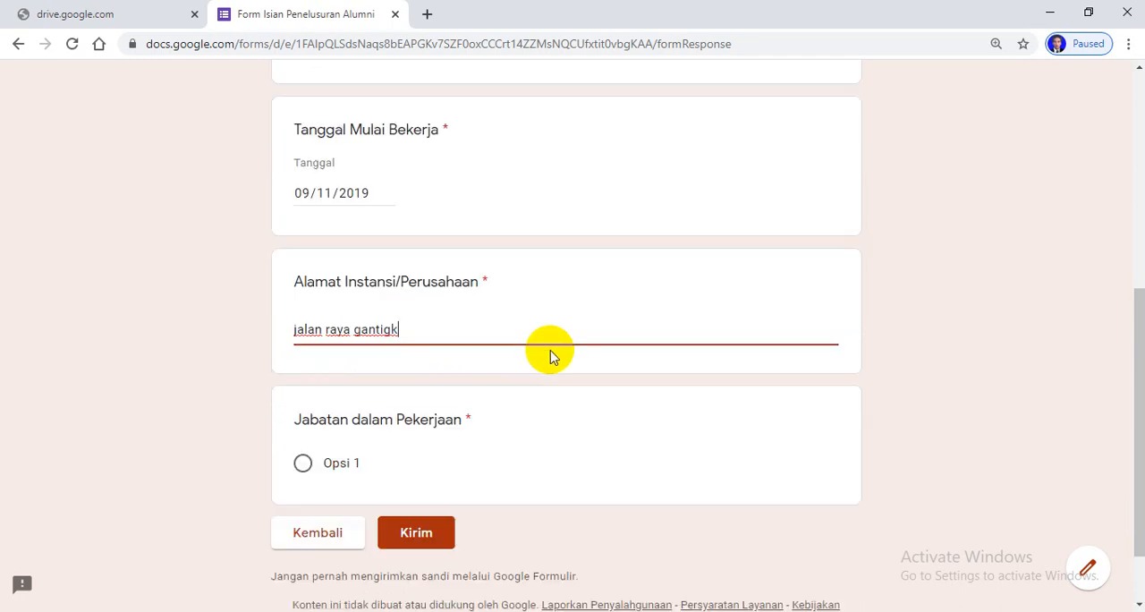
{"action": "left_click", "coordinate": [302, 463]}
{"action": "scroll", "coordinate": [609, 428], "scroll_direction": "down", "scroll_amount": 1}
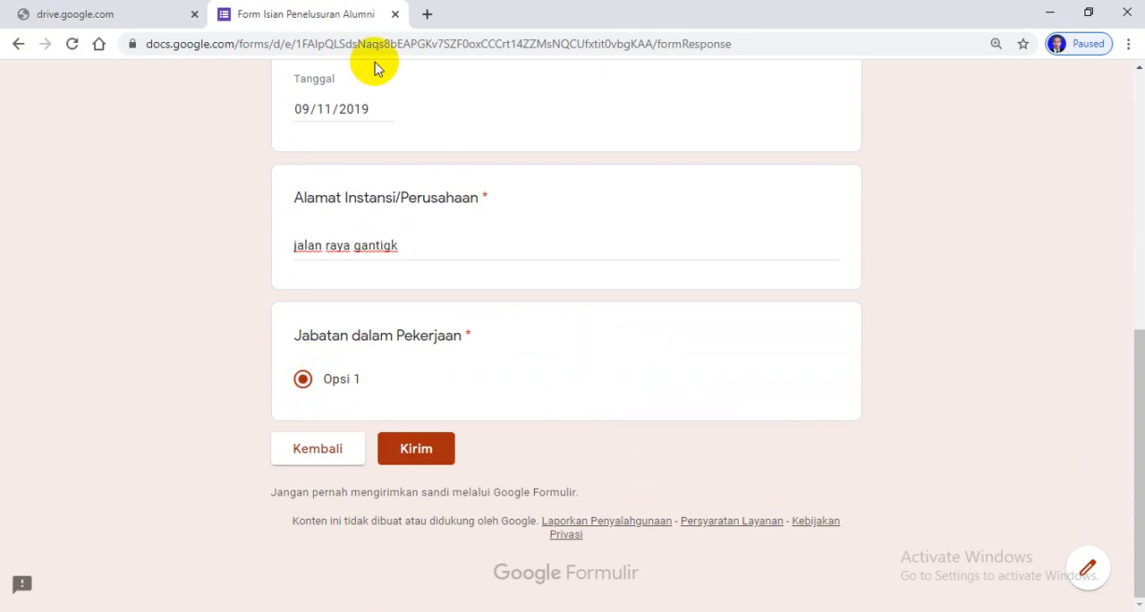
Switch to Google Drive, reload it, and open Form Isian Penelusuran Alumni in the form editor
{"action": "left_click", "coordinate": [113, 16]}
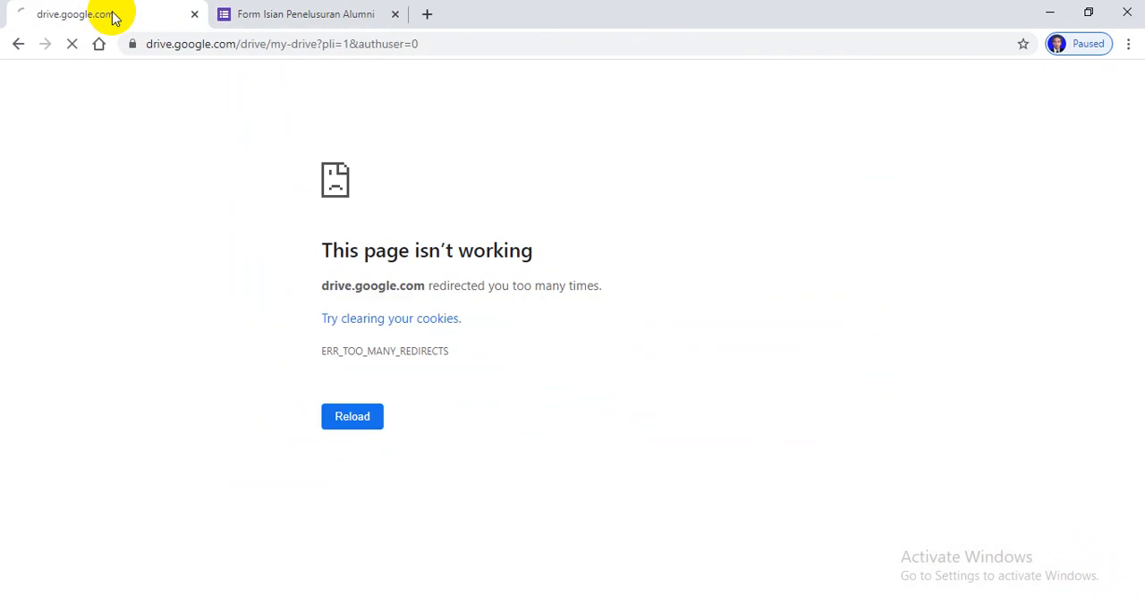
{"action": "left_click", "coordinate": [352, 418]}
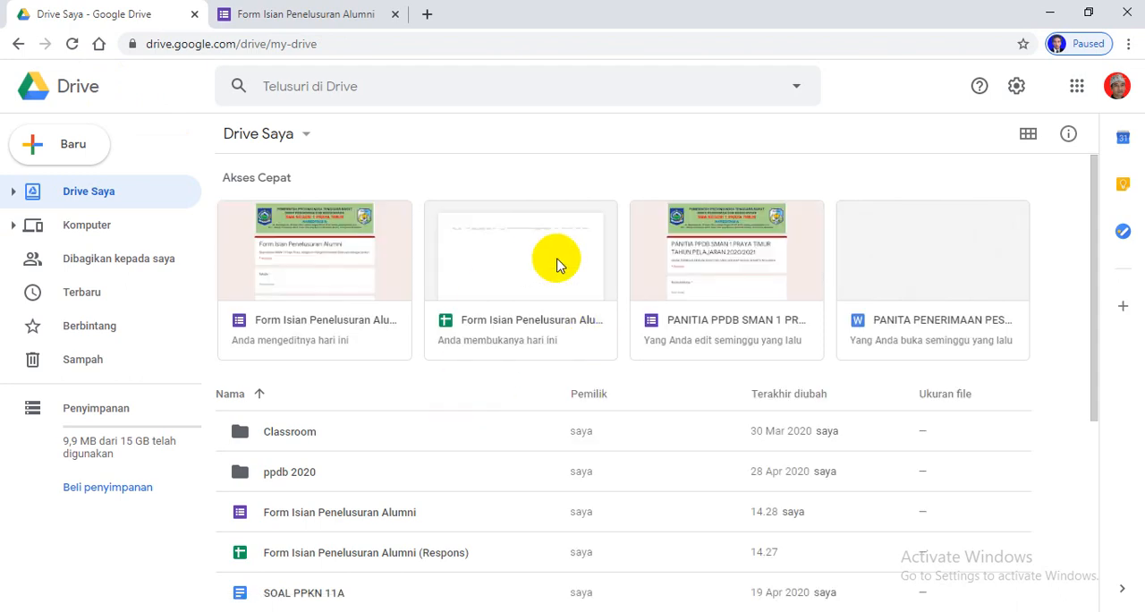
{"action": "left_click", "coordinate": [557, 265]}
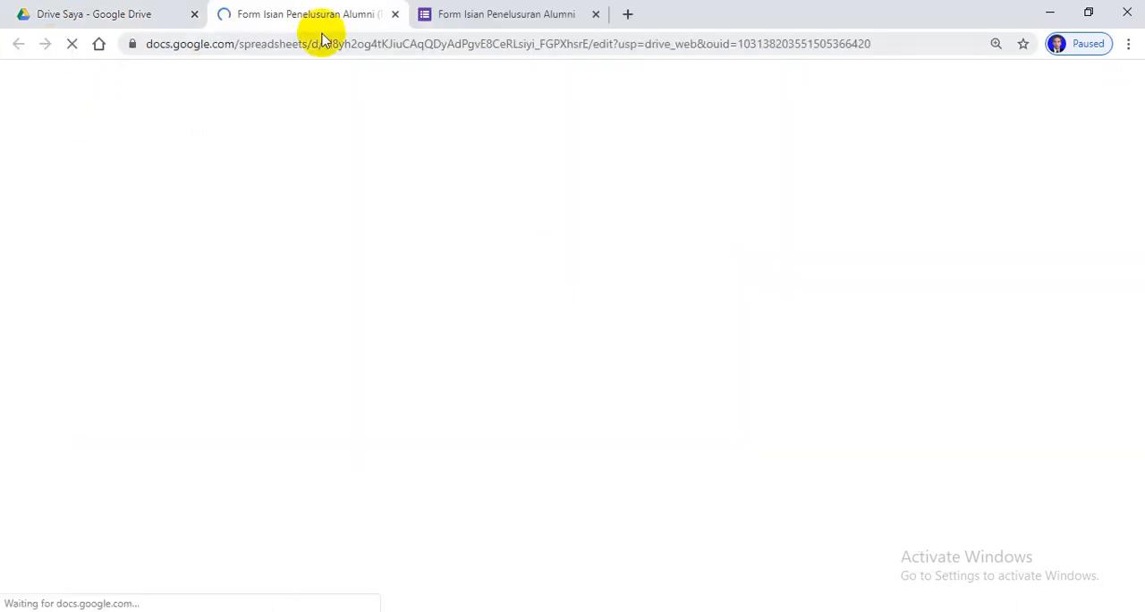
{"action": "left_click", "coordinate": [396, 15]}
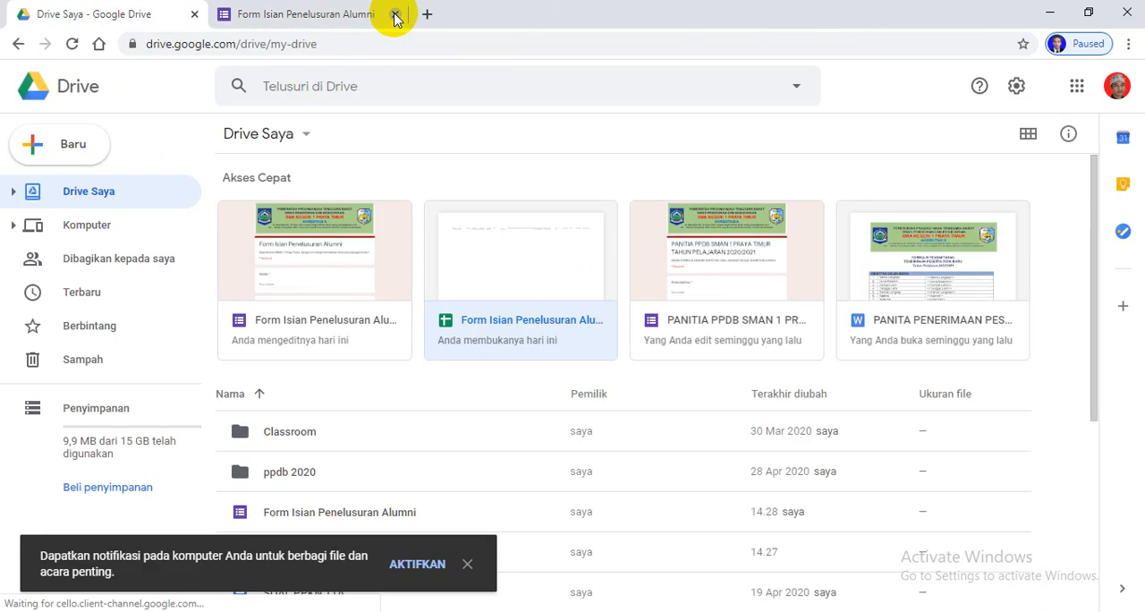
{"action": "left_click", "coordinate": [330, 264]}
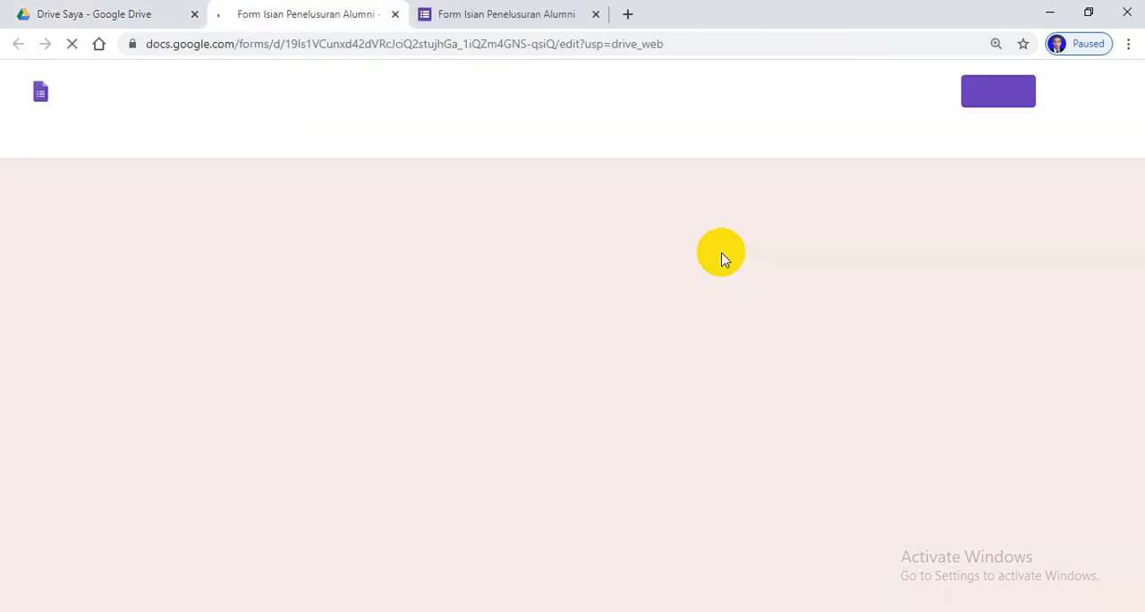
Try to select the Jabatan dalam Pekerjaan question for editing in the Bekerja section
{"action": "scroll", "coordinate": [669, 333], "scroll_direction": "down", "scroll_amount": 15}
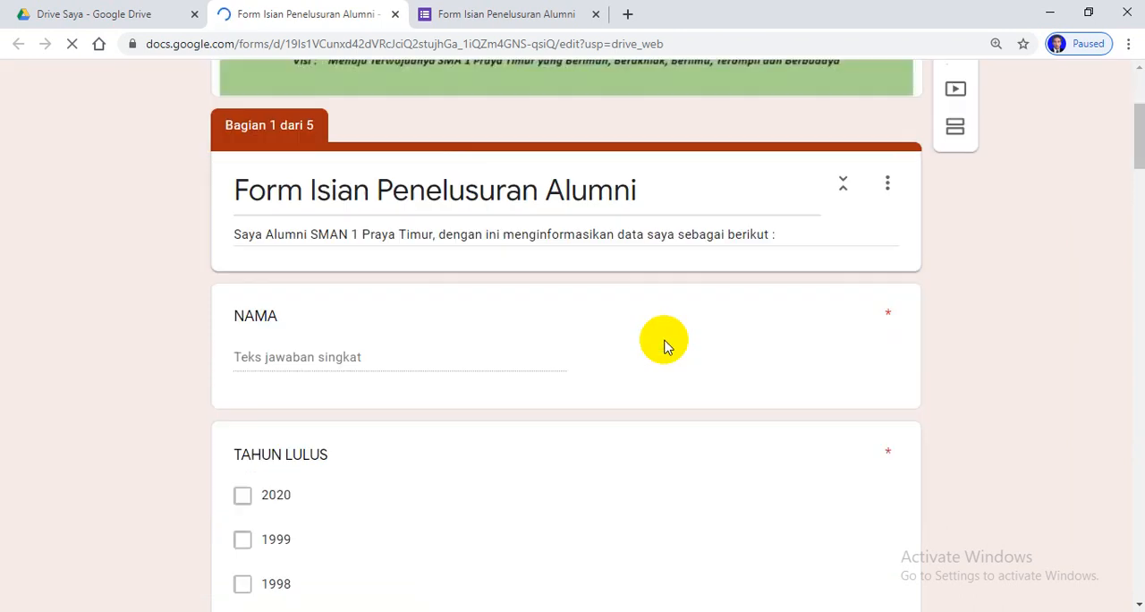
{"action": "scroll", "coordinate": [662, 326], "scroll_direction": "down", "scroll_amount": 10}
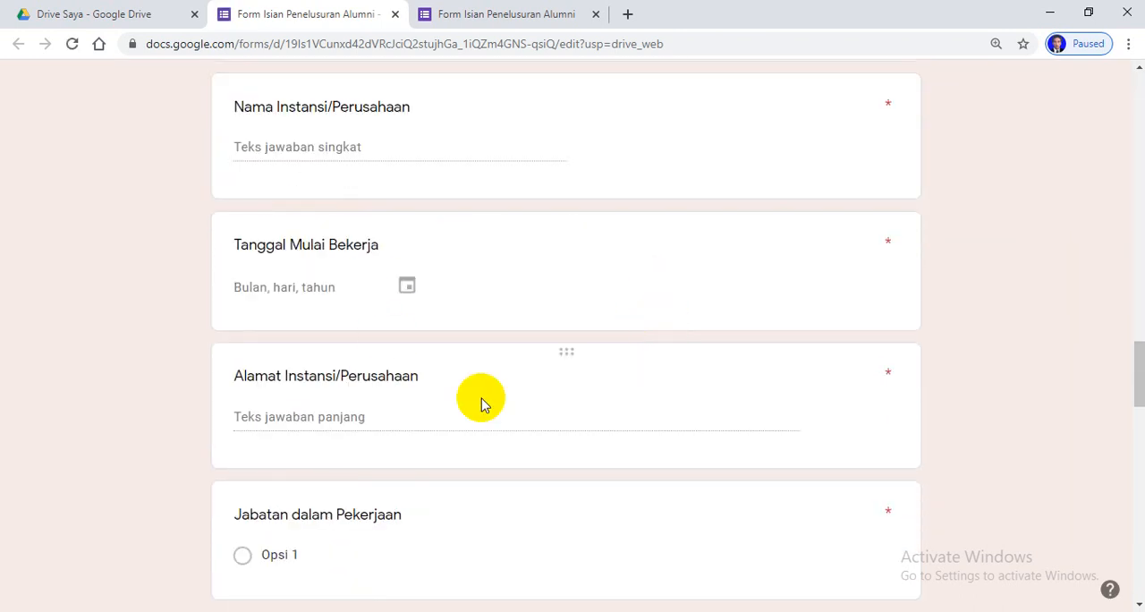
{"action": "scroll", "coordinate": [689, 396], "scroll_direction": "down", "scroll_amount": 2}
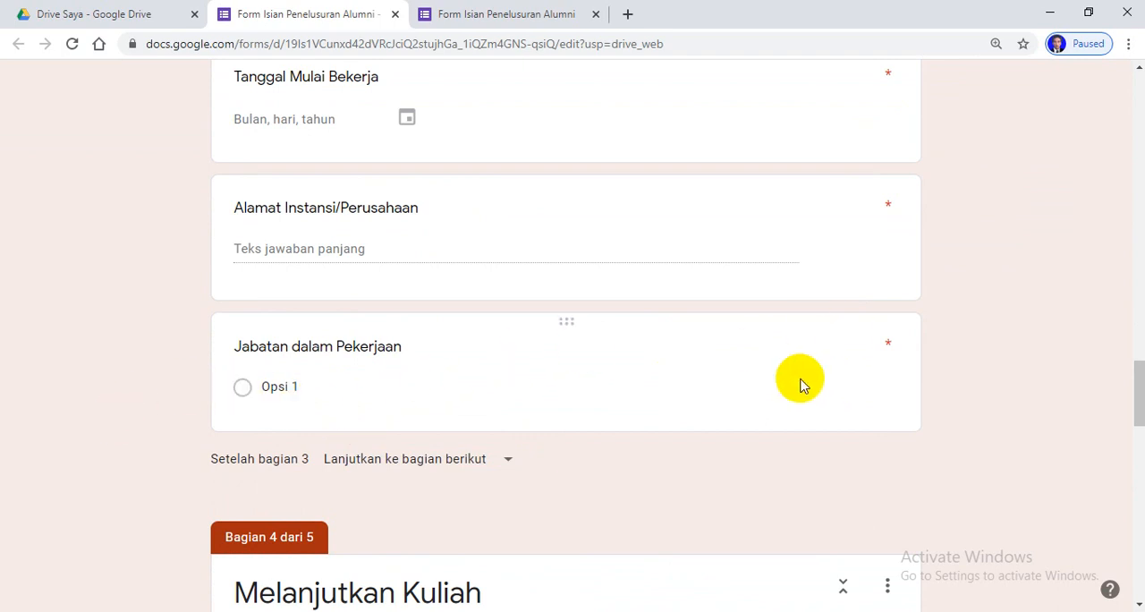
{"action": "scroll", "coordinate": [792, 375], "scroll_direction": "down", "scroll_amount": 4}
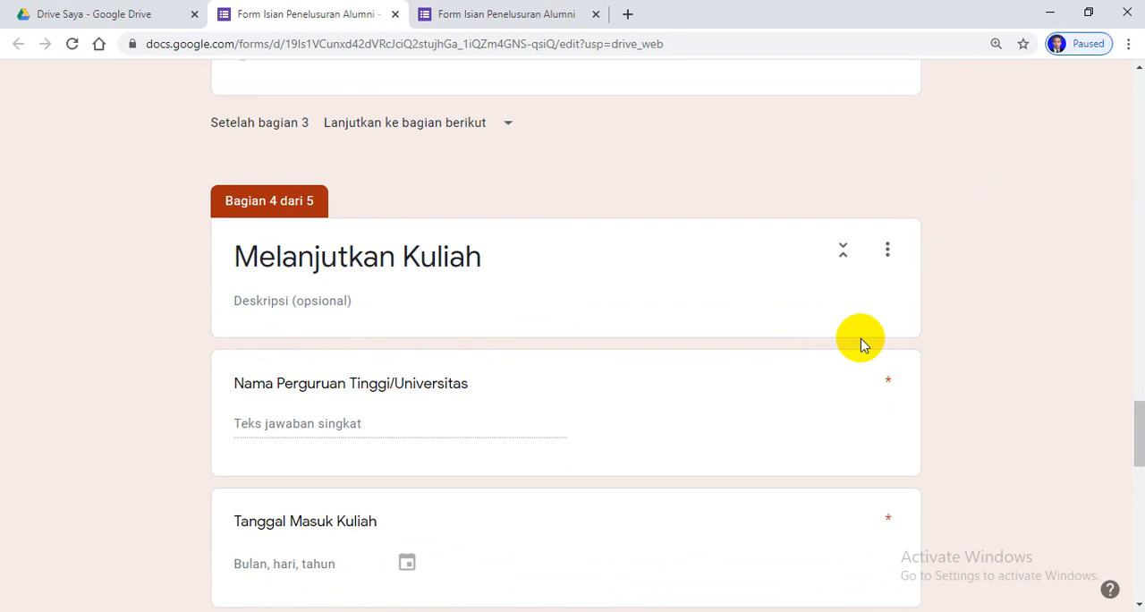
{"action": "scroll", "coordinate": [814, 468], "scroll_direction": "up", "scroll_amount": 3}
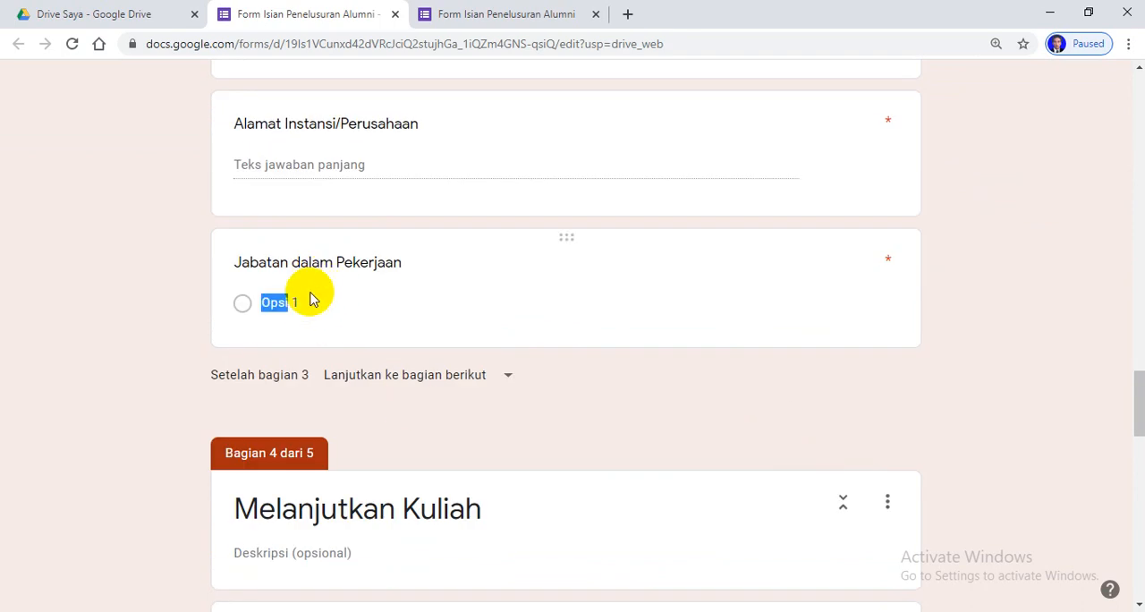
{"action": "left_click", "coordinate": [365, 309]}
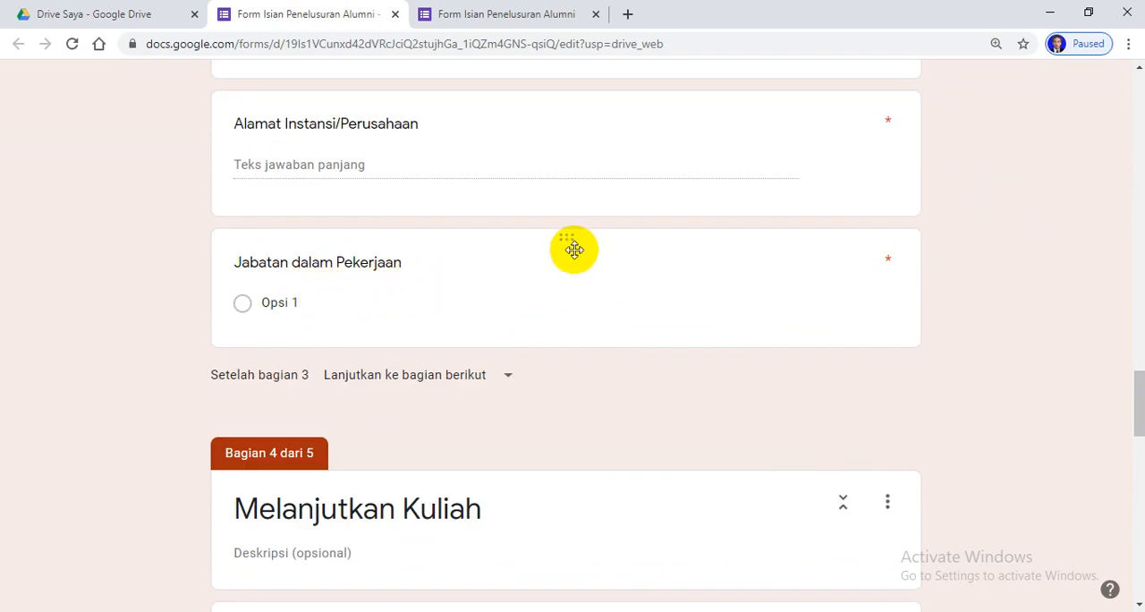
{"action": "triple_click", "coordinate": [472, 137]}
Check the respondent view, retry editing the Jabatan dalam Pekerjaan question, and close the form editor
{"action": "left_click", "coordinate": [483, 15]}
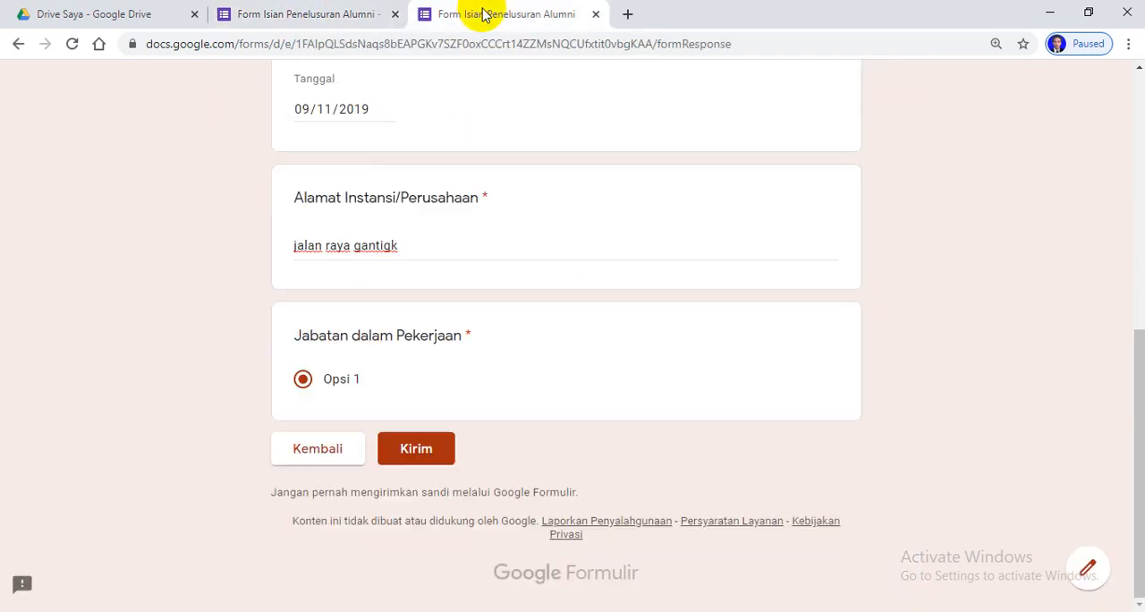
{"action": "scroll", "coordinate": [565, 324], "scroll_direction": "up", "scroll_amount": 5}
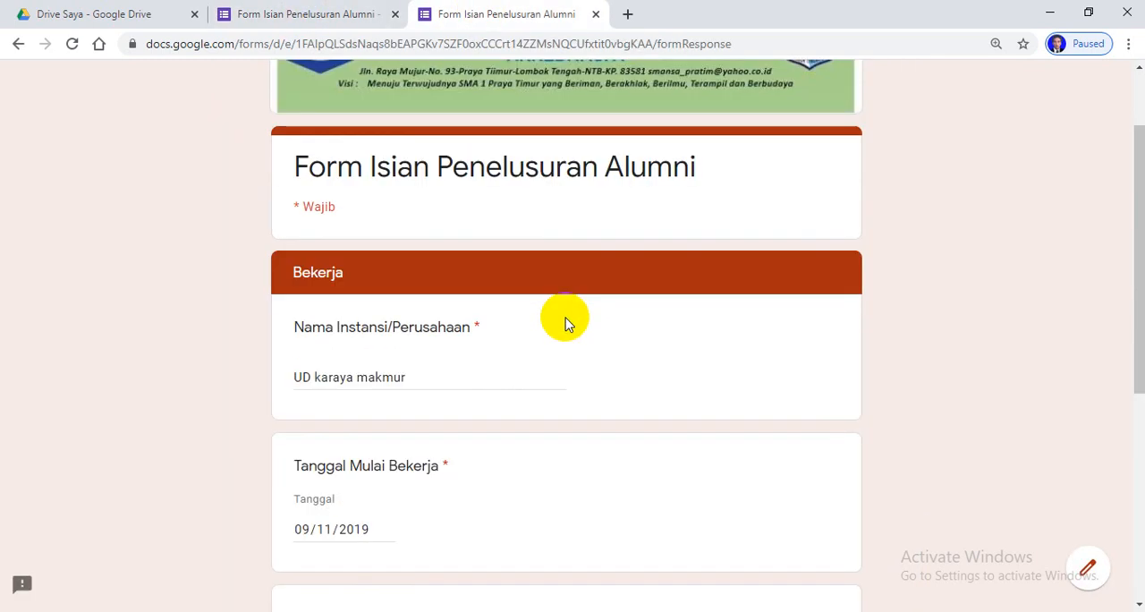
{"action": "left_click", "coordinate": [289, 18]}
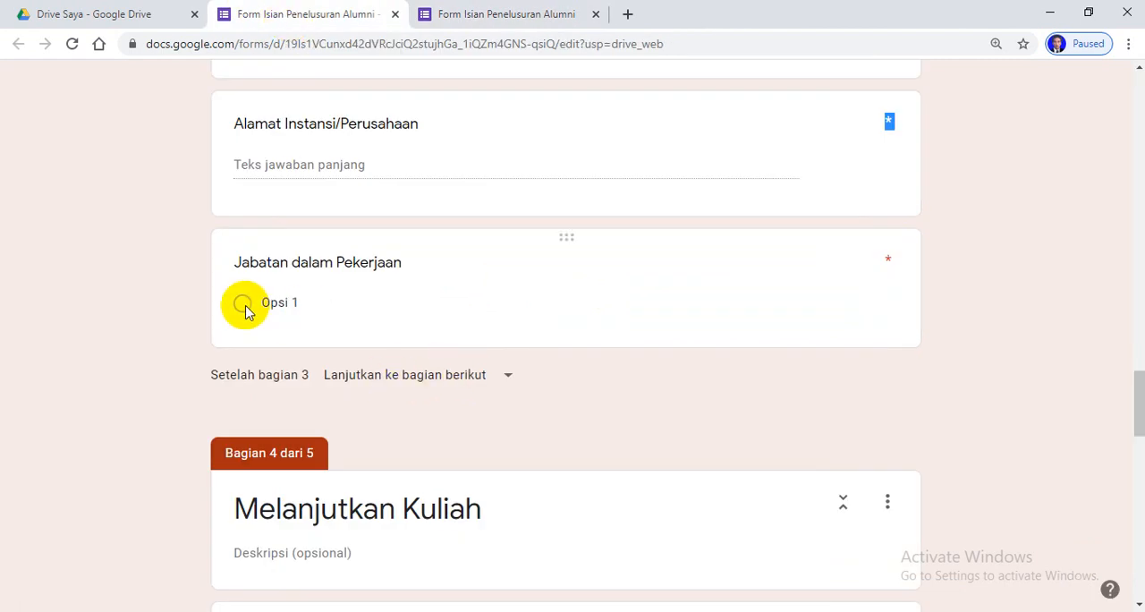
{"action": "left_click", "coordinate": [347, 138]}
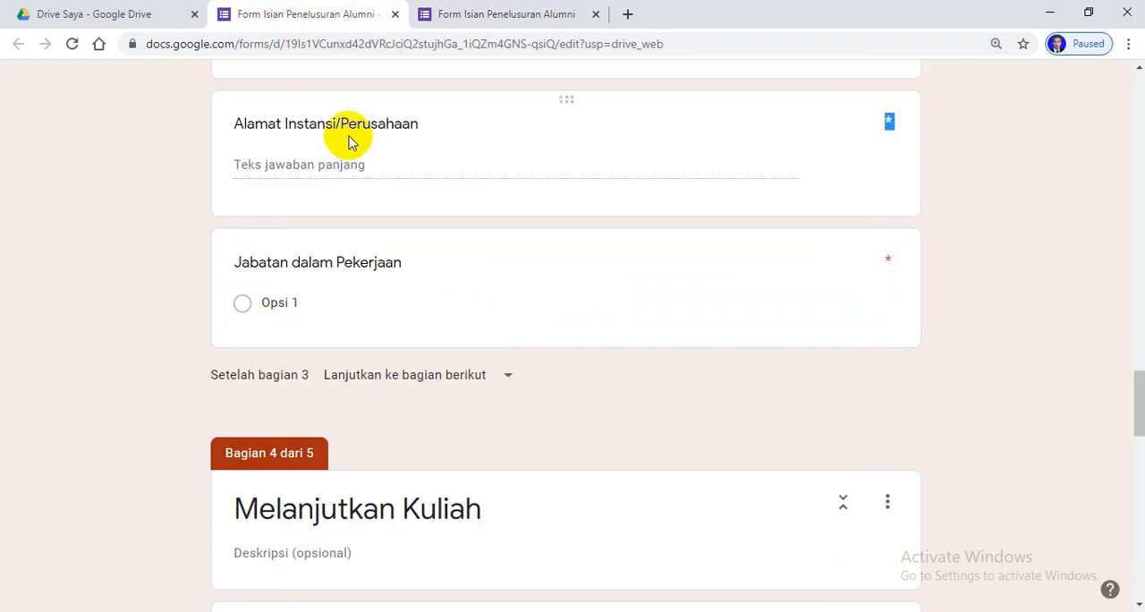
{"action": "left_click", "coordinate": [796, 268]}
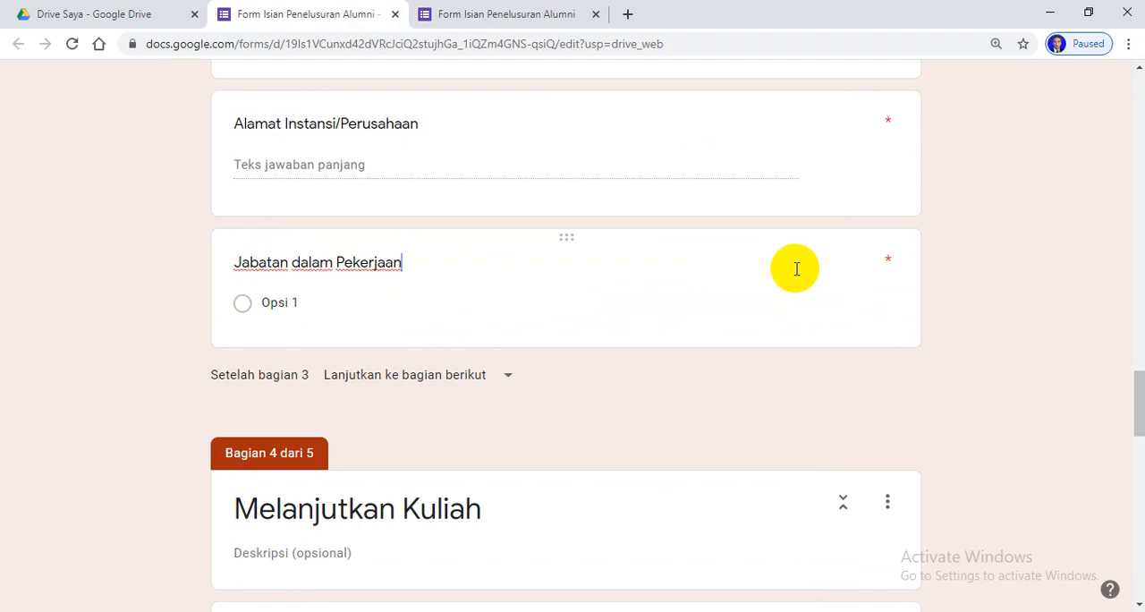
{"action": "left_click", "coordinate": [395, 14]}
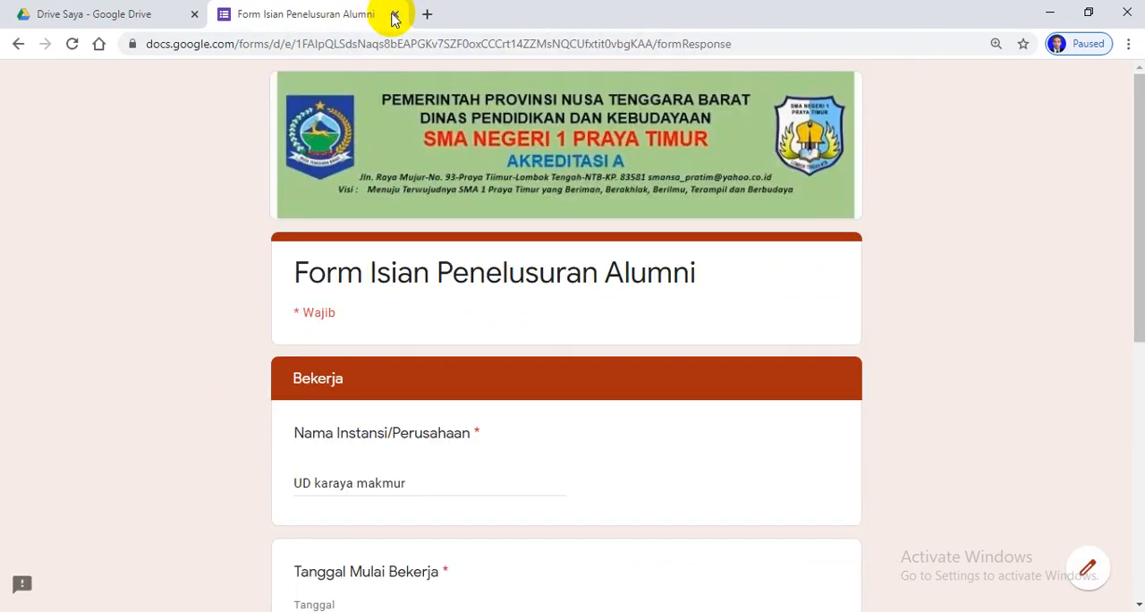
Return to Google Drive, dismiss its offline notice, and reopen Form Isian Penelusuran Alumni for editing
{"action": "left_click", "coordinate": [98, 20]}
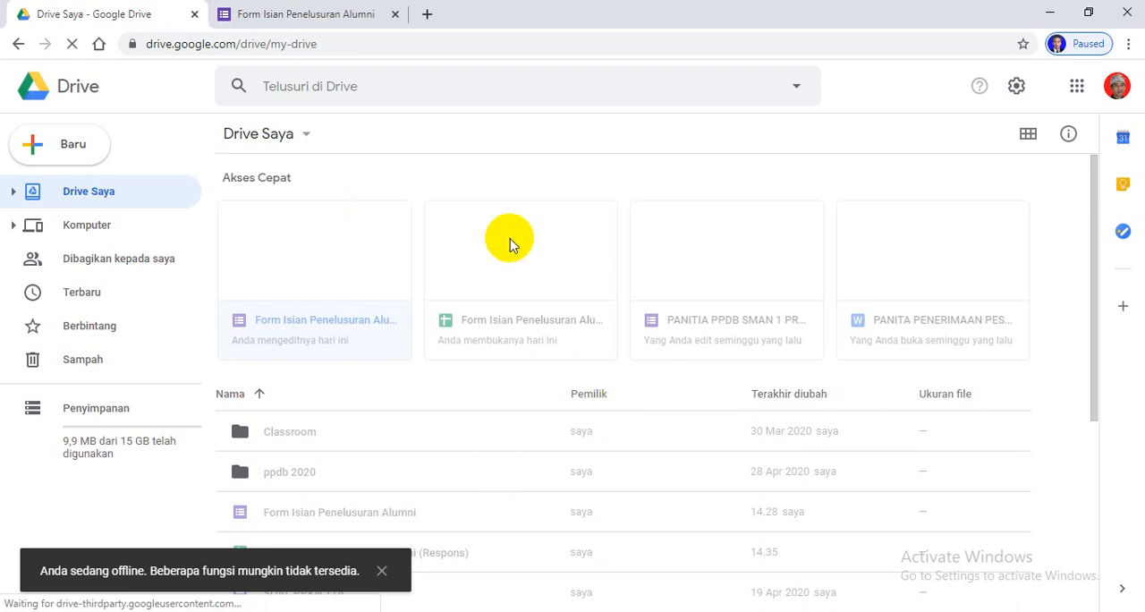
{"action": "left_click", "coordinate": [478, 399]}
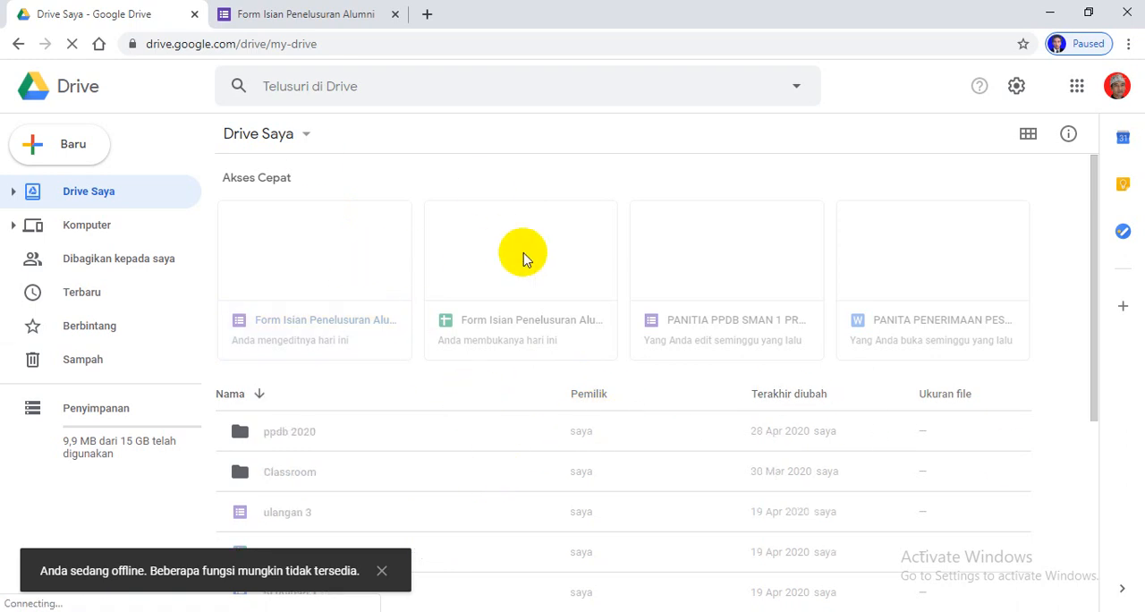
{"action": "scroll", "coordinate": [523, 257], "scroll_direction": "down", "scroll_amount": 3}
{"action": "scroll", "coordinate": [523, 258], "scroll_direction": "down", "scroll_amount": 1}
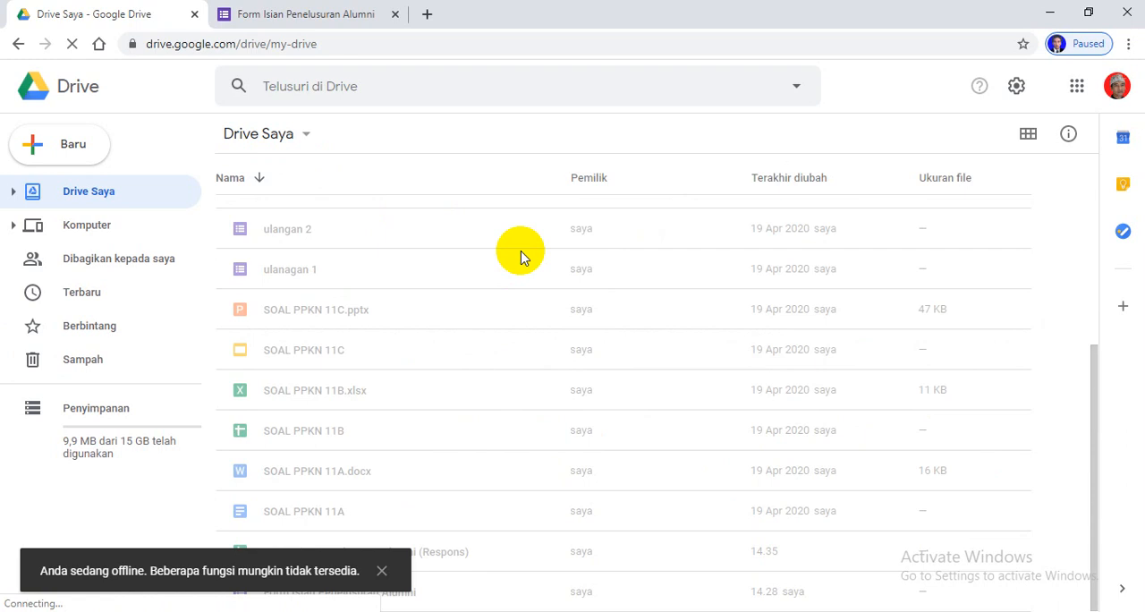
{"action": "left_click", "coordinate": [381, 569]}
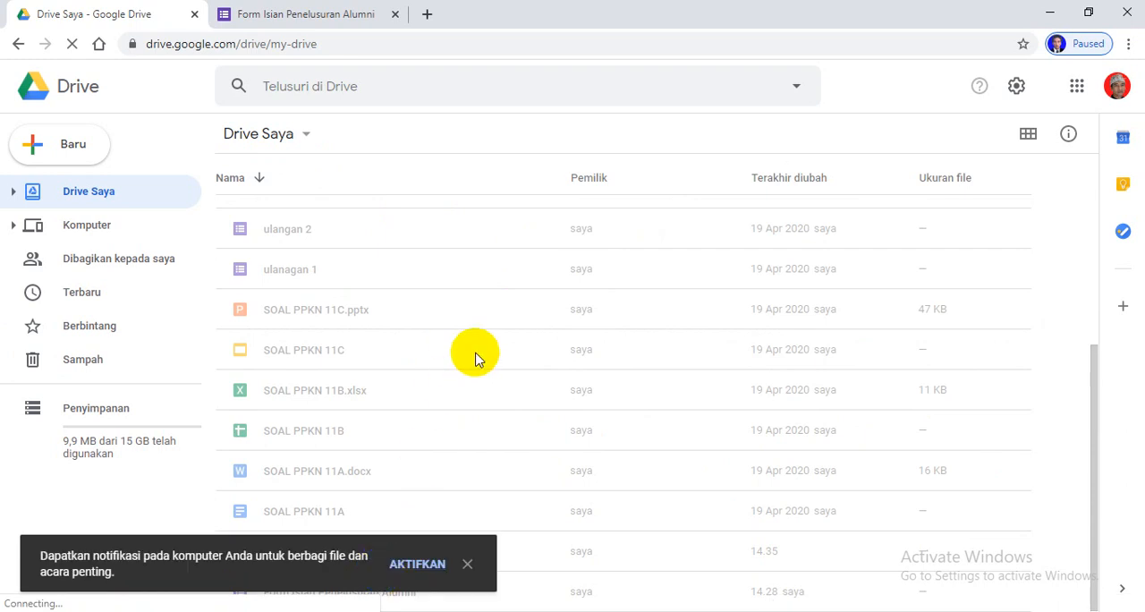
{"action": "scroll", "coordinate": [480, 355], "scroll_direction": "up", "scroll_amount": 4}
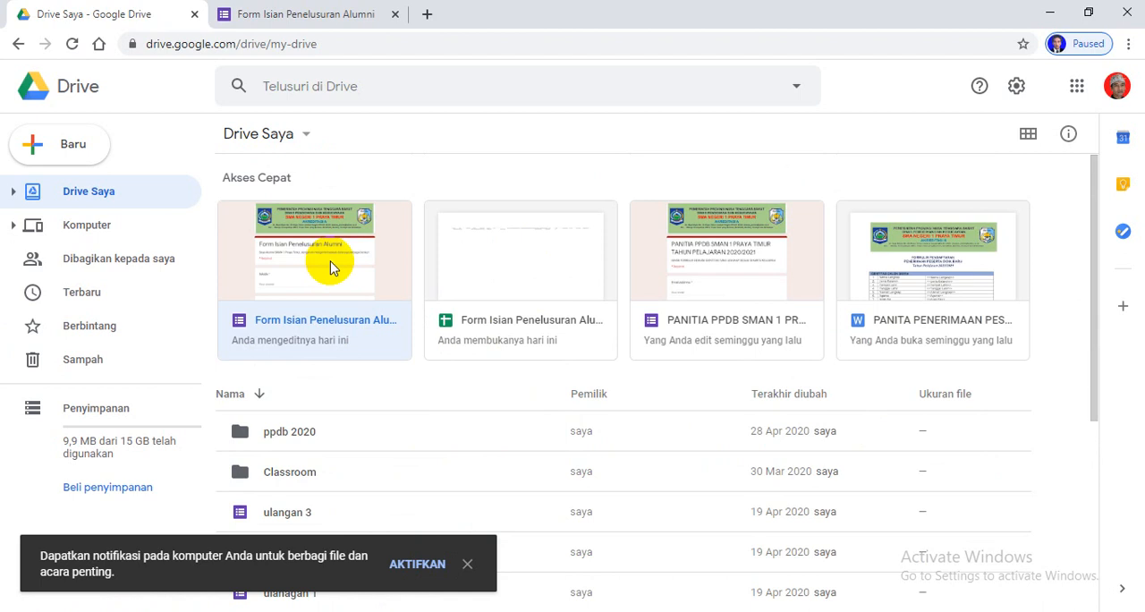
{"action": "left_click", "coordinate": [331, 266]}
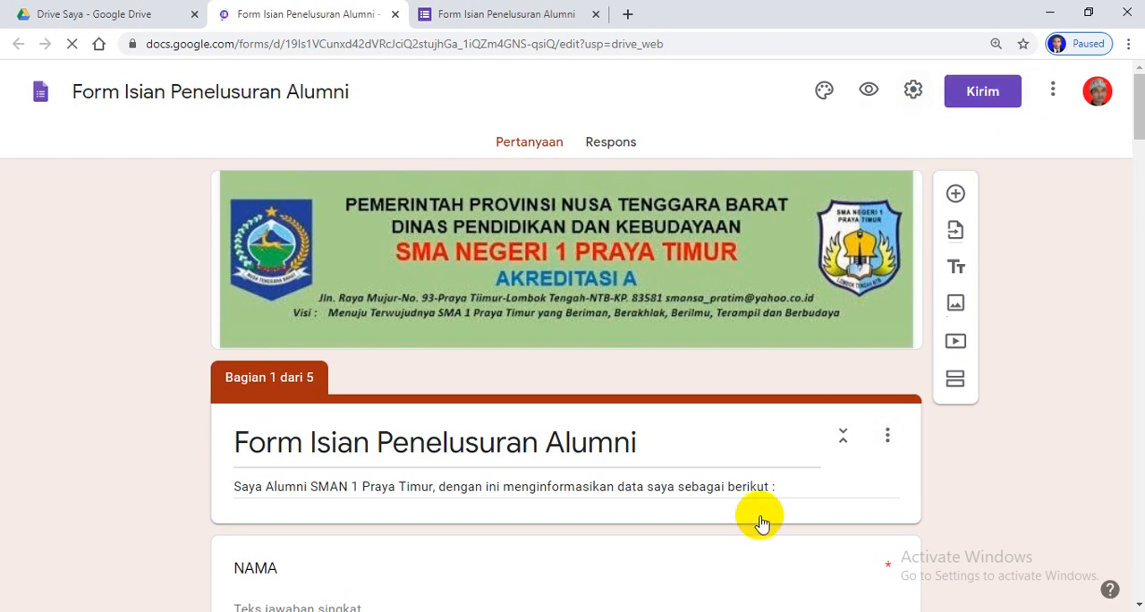
{"action": "scroll", "coordinate": [760, 523], "scroll_direction": "down", "scroll_amount": 20}
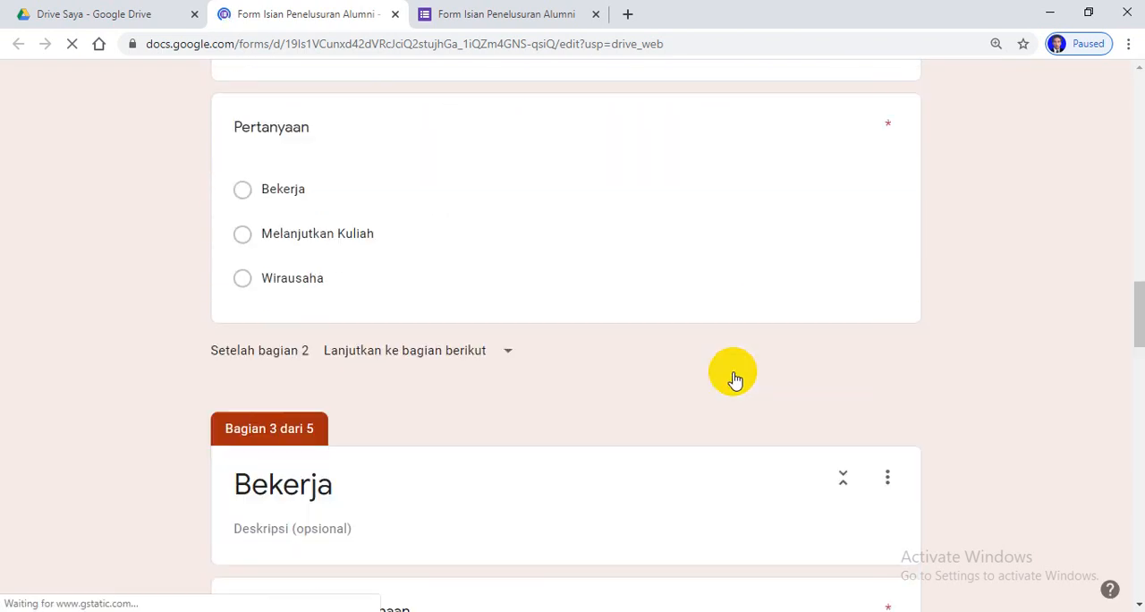
{"action": "scroll", "coordinate": [735, 376], "scroll_direction": "down", "scroll_amount": 15}
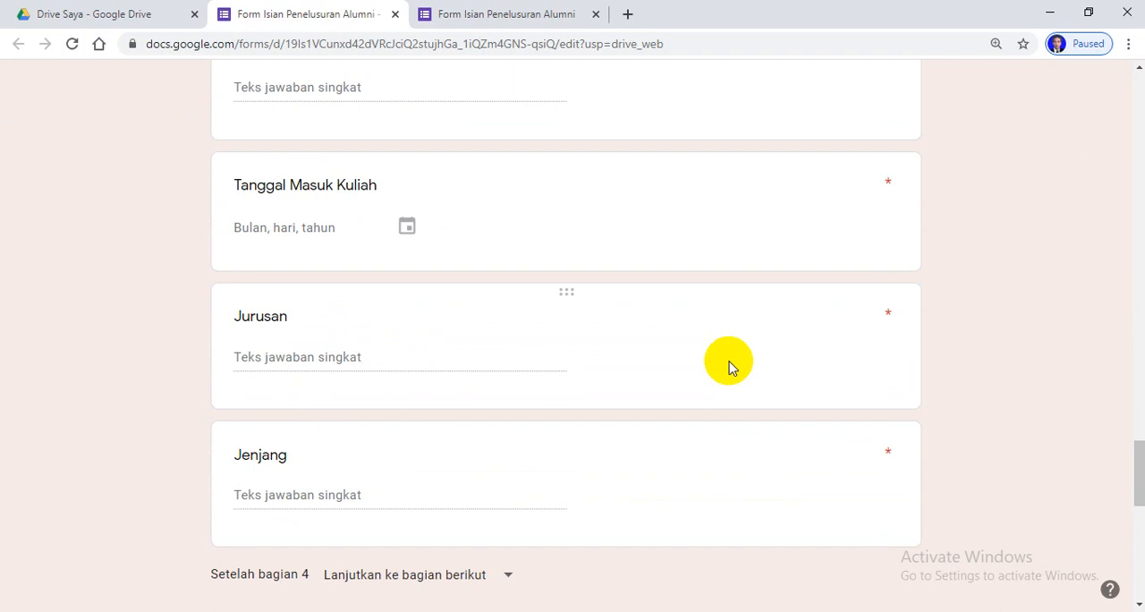
{"action": "scroll", "coordinate": [707, 424], "scroll_direction": "up", "scroll_amount": 8}
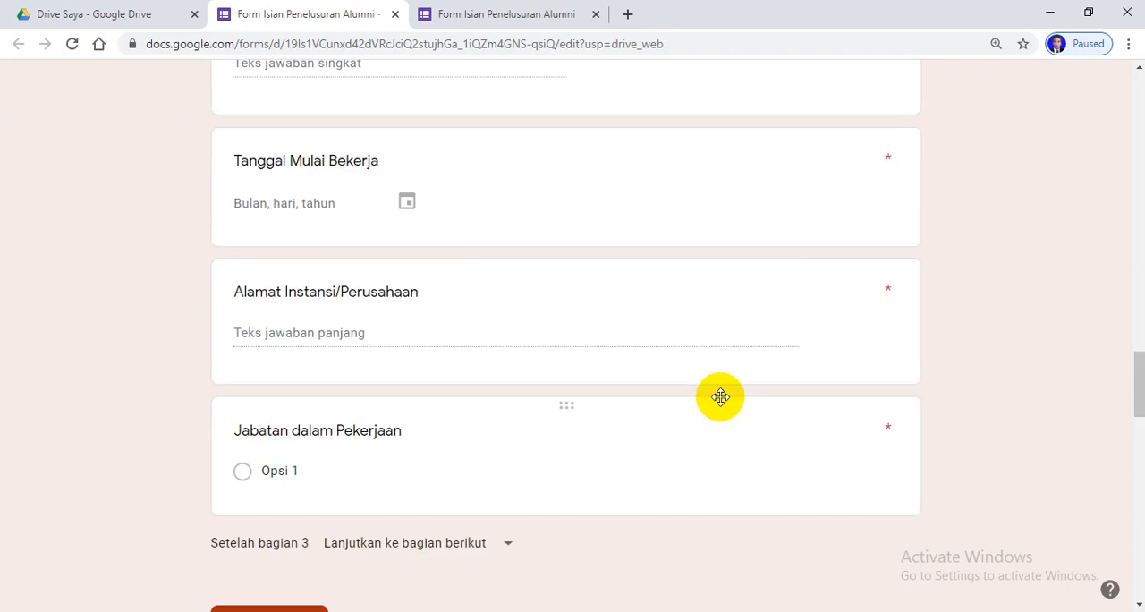
{"action": "scroll", "coordinate": [723, 398], "scroll_direction": "down", "scroll_amount": 3}
{"action": "scroll", "coordinate": [771, 427], "scroll_direction": "up", "scroll_amount": 3}
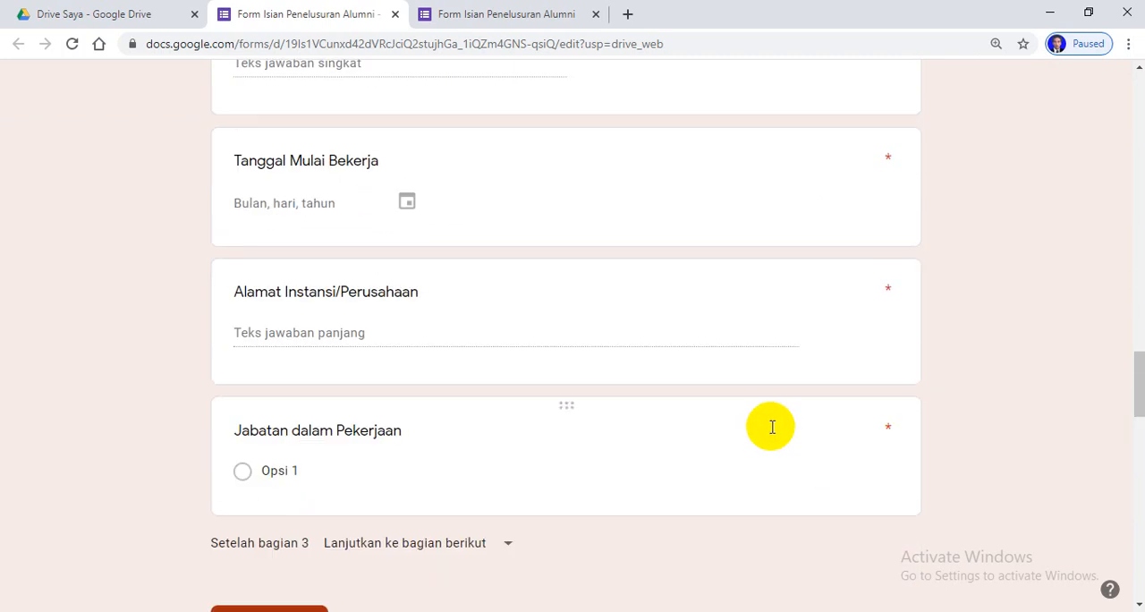
{"action": "scroll", "coordinate": [771, 427], "scroll_direction": "up", "scroll_amount": 4}
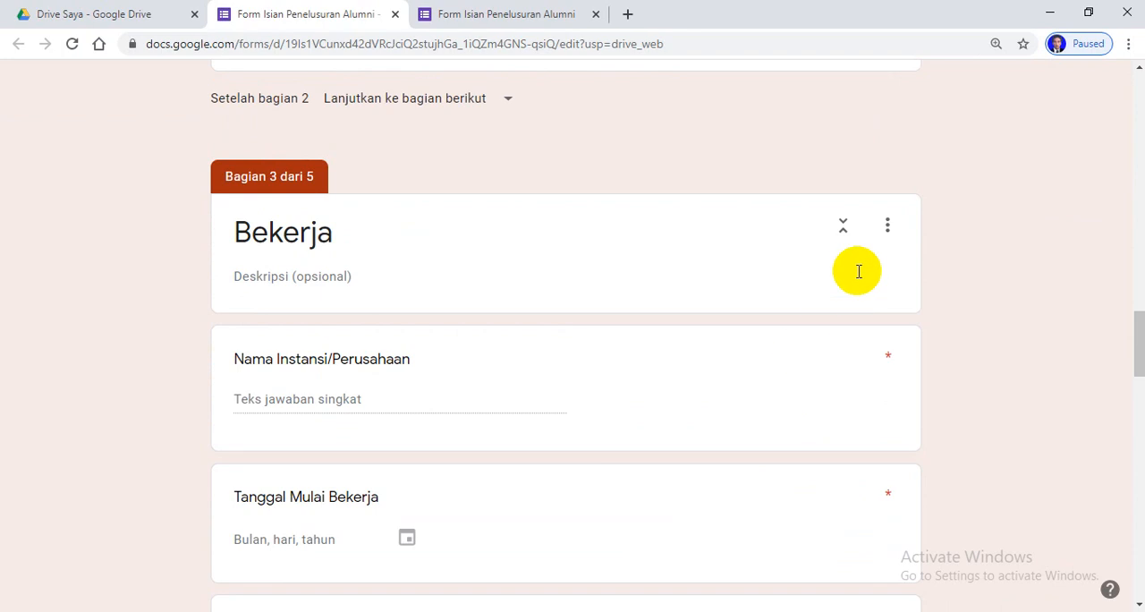
{"action": "left_click", "coordinate": [888, 227]}
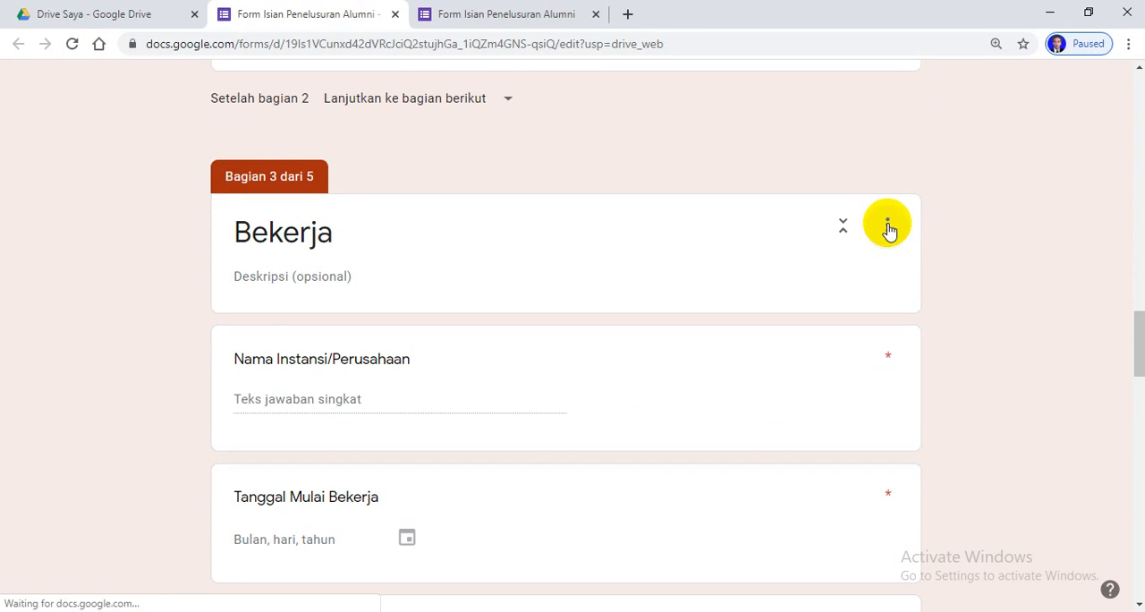
{"action": "right_click", "coordinate": [888, 226]}
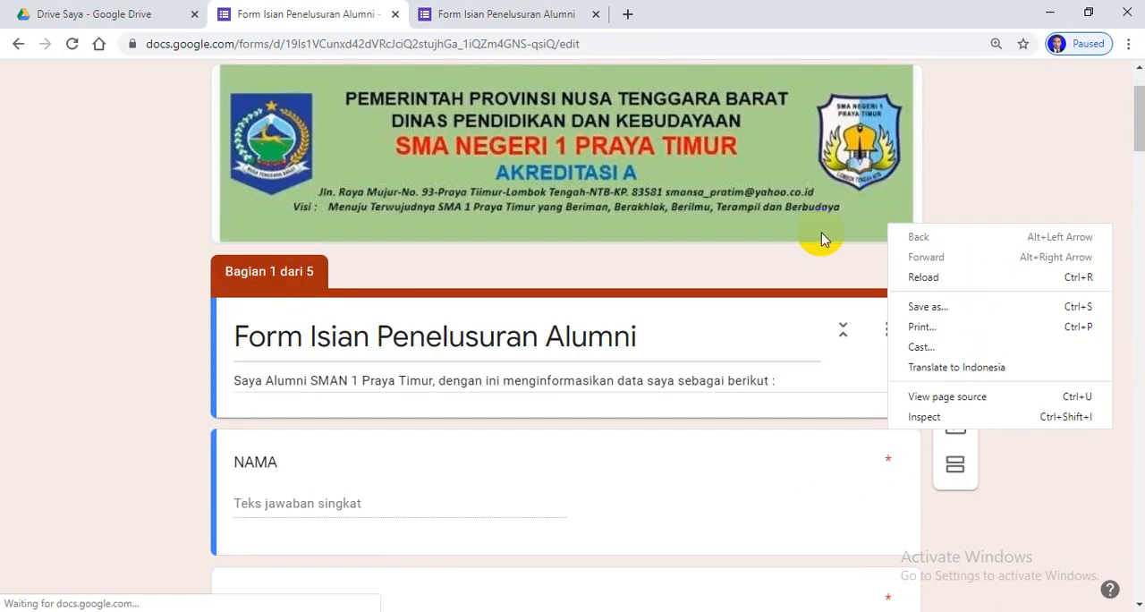
{"action": "left_click", "coordinate": [1036, 493]}
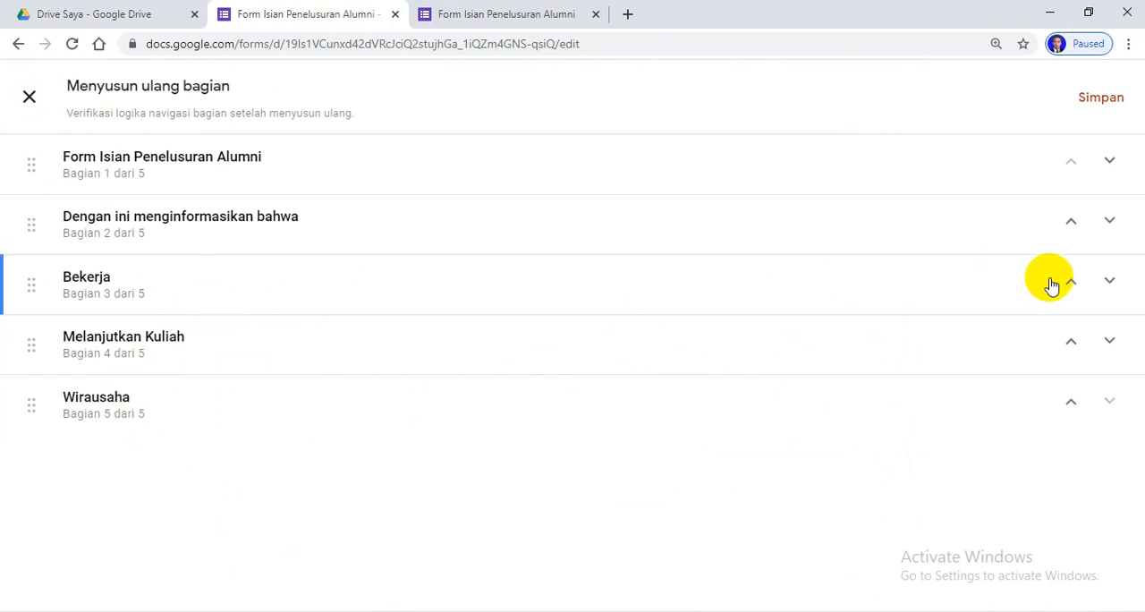
{"action": "left_click", "coordinate": [24, 47]}
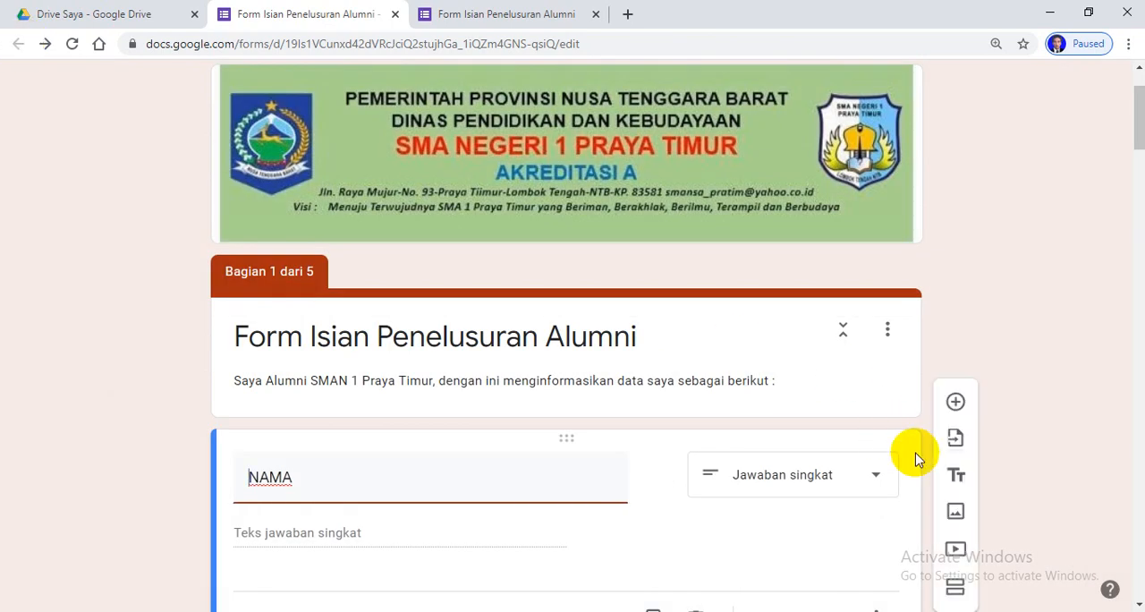
Look over the first part of the form and check the options available for section 1
{"action": "scroll", "coordinate": [836, 508], "scroll_direction": "down", "scroll_amount": 9}
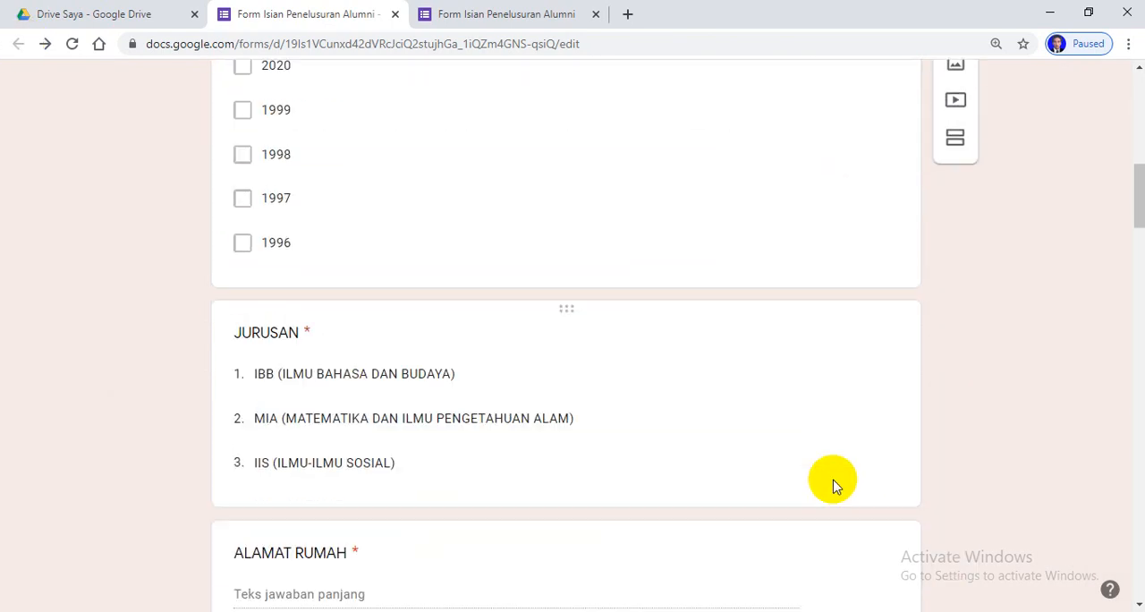
{"action": "scroll", "coordinate": [831, 483], "scroll_direction": "down", "scroll_amount": 4}
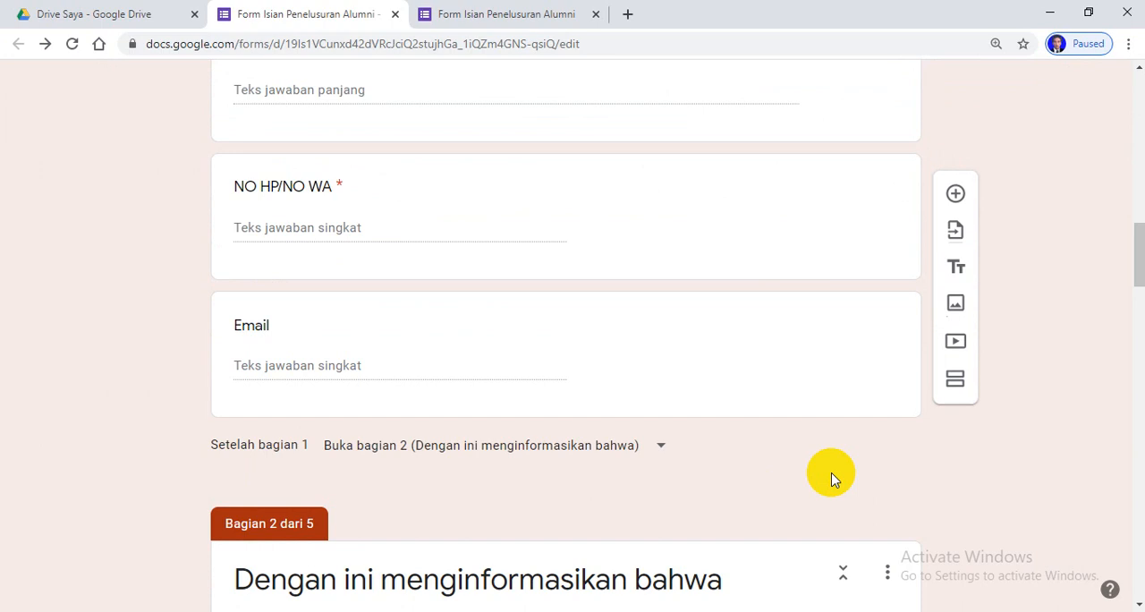
{"action": "scroll", "coordinate": [830, 478], "scroll_direction": "down", "scroll_amount": 2}
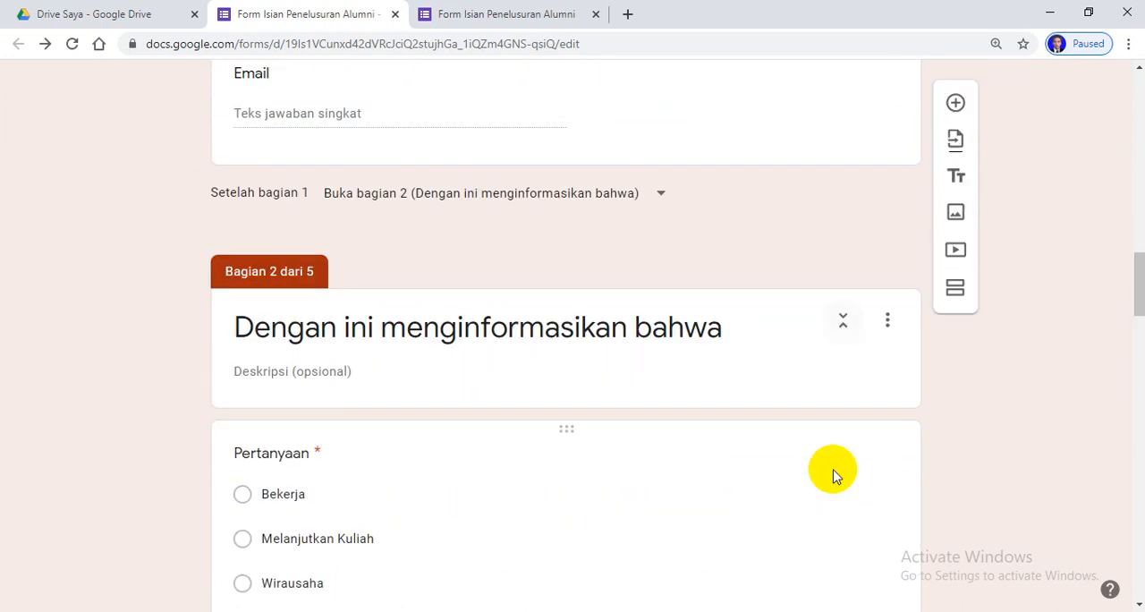
{"action": "scroll", "coordinate": [832, 477], "scroll_direction": "up", "scroll_amount": 2}
{"action": "scroll", "coordinate": [838, 469], "scroll_direction": "up", "scroll_amount": 14}
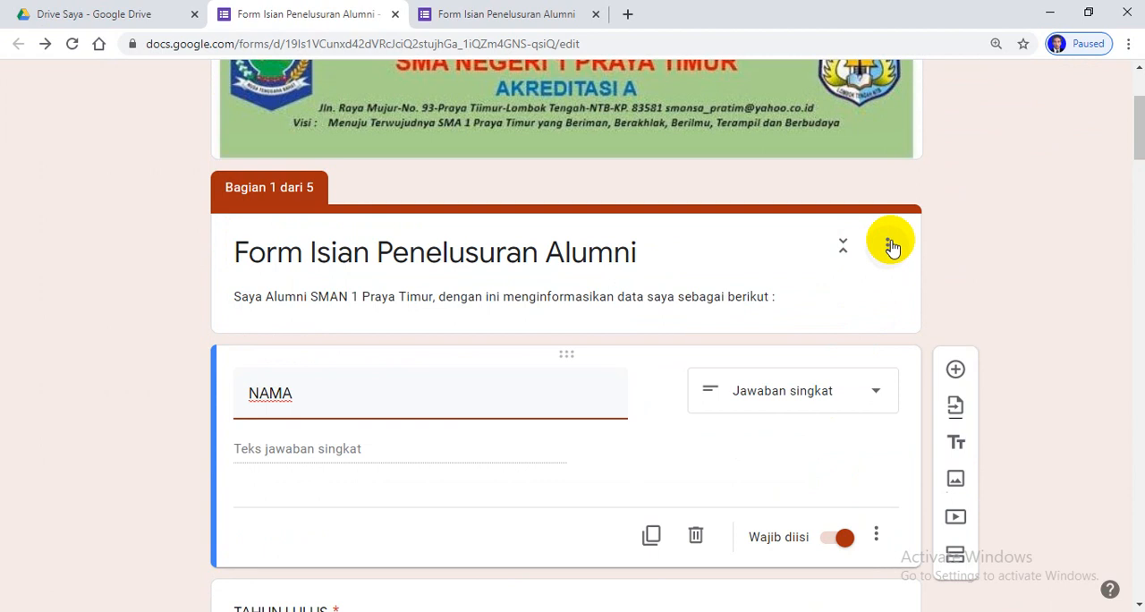
{"action": "left_click", "coordinate": [890, 245]}
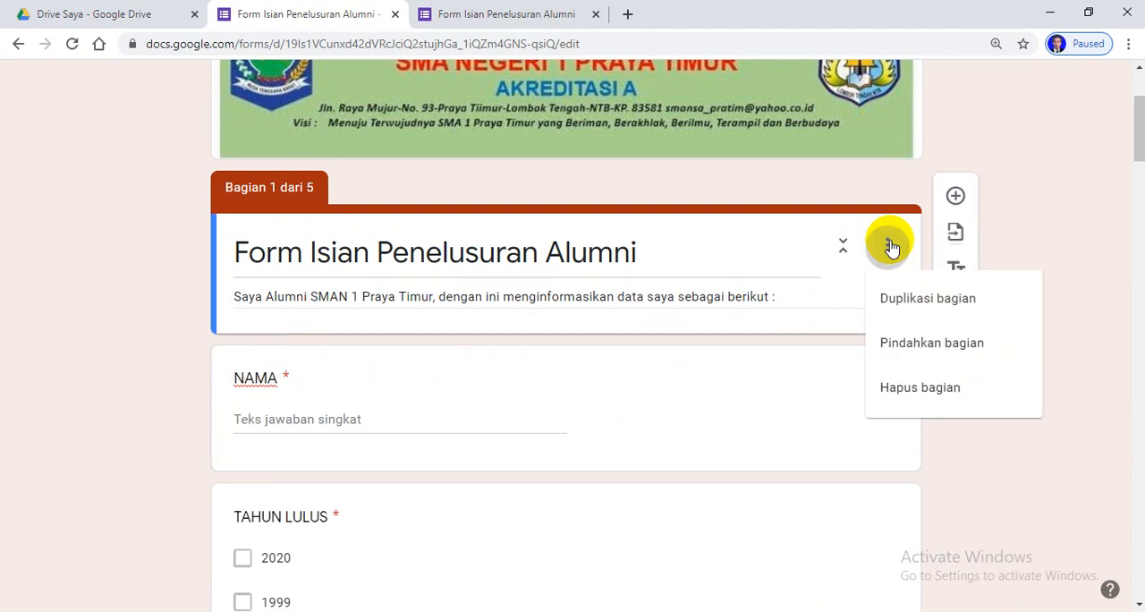
{"action": "left_click", "coordinate": [1042, 455]}
Check the section options of the Dengan ini menginformasikan bahwa and Bekerja sections without applying any
{"action": "scroll", "coordinate": [918, 408], "scroll_direction": "down", "scroll_amount": 8}
{"action": "scroll", "coordinate": [823, 402], "scroll_direction": "down", "scroll_amount": 5}
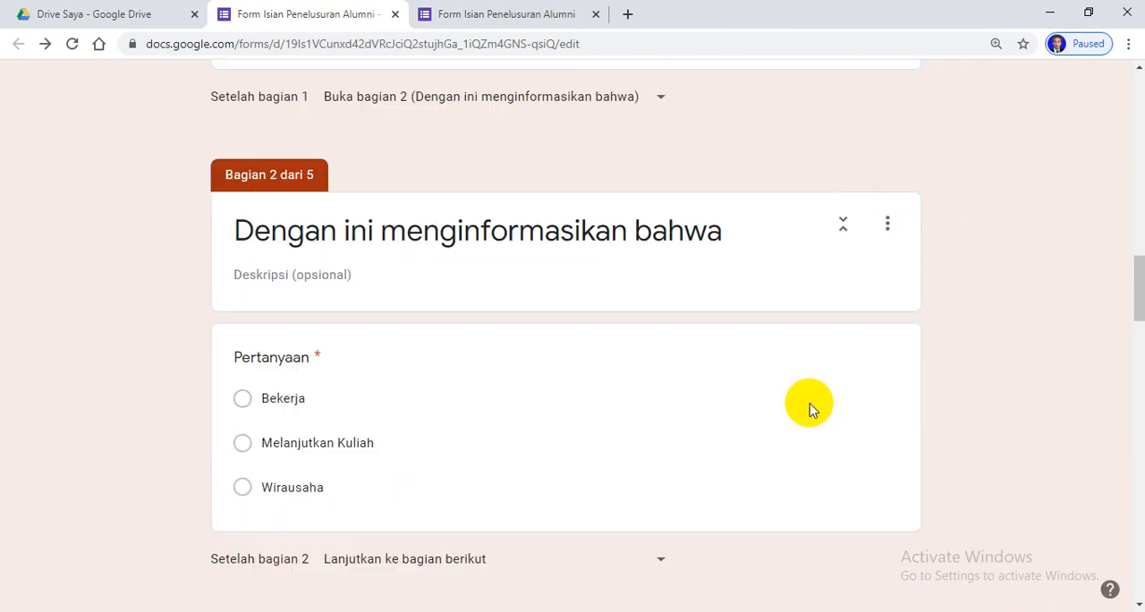
{"action": "scroll", "coordinate": [812, 396], "scroll_direction": "down", "scroll_amount": 2}
{"action": "scroll", "coordinate": [815, 396], "scroll_direction": "up", "scroll_amount": 1}
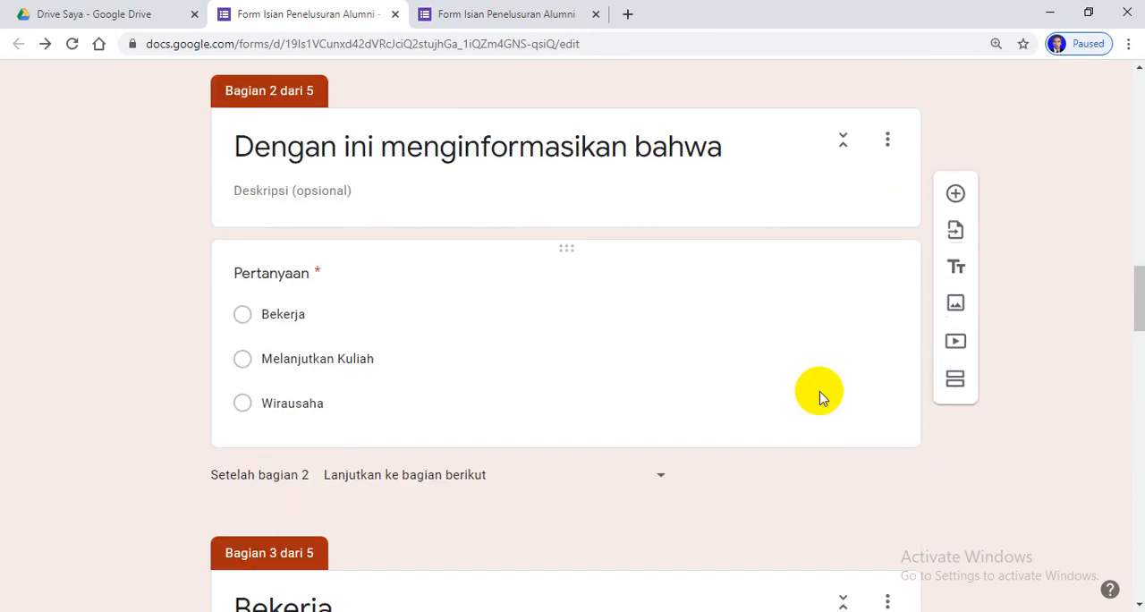
{"action": "left_click", "coordinate": [888, 143]}
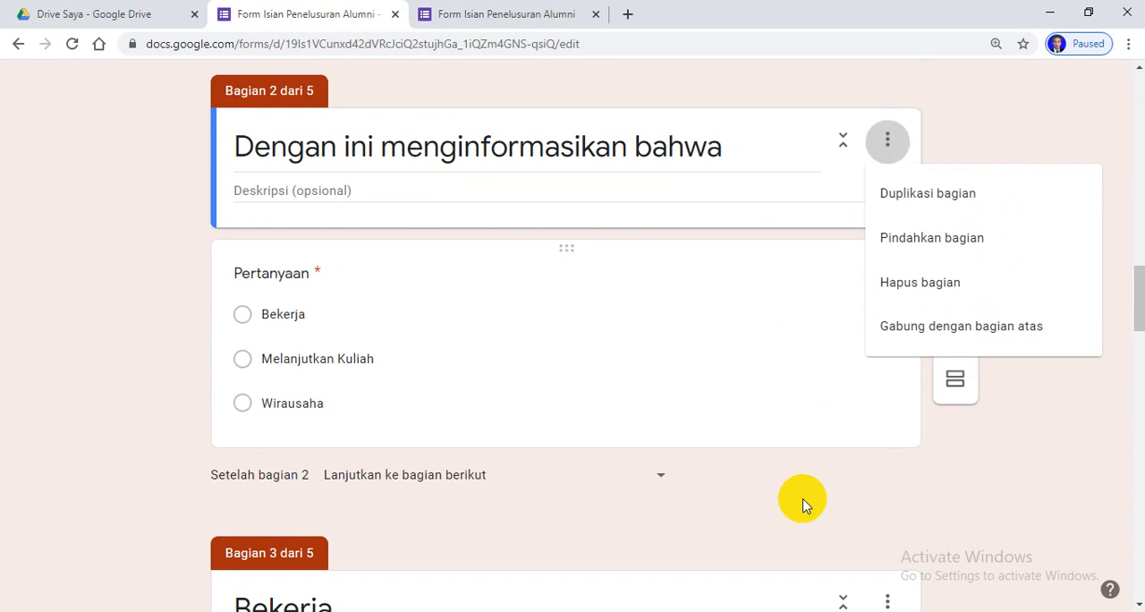
{"action": "left_click", "coordinate": [987, 514]}
{"action": "scroll", "coordinate": [808, 476], "scroll_direction": "down", "scroll_amount": 2}
{"action": "scroll", "coordinate": [807, 476], "scroll_direction": "down", "scroll_amount": 4}
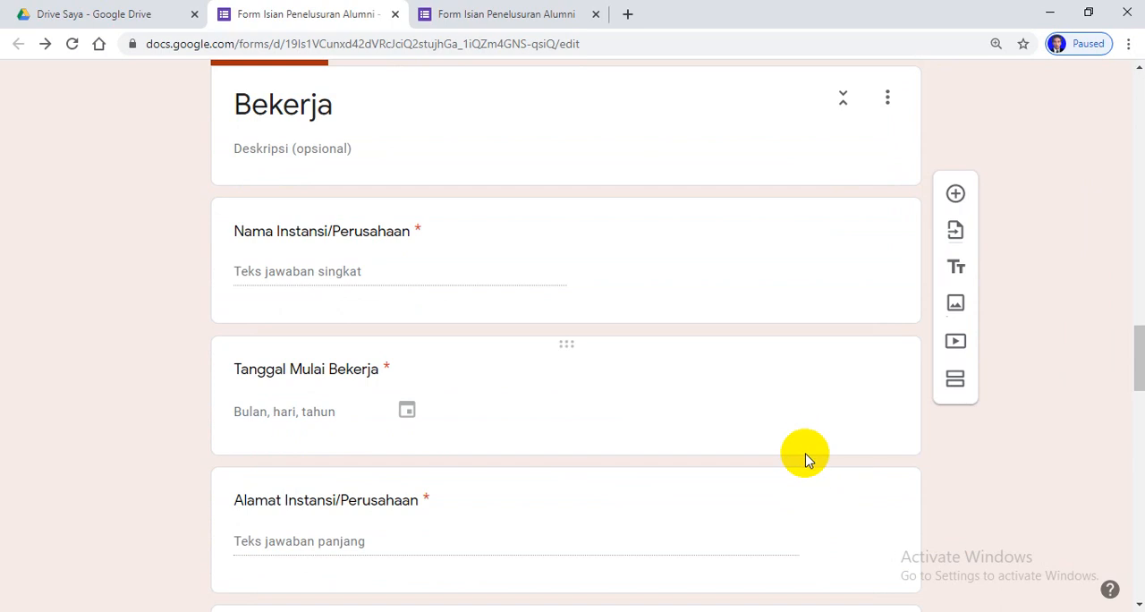
{"action": "left_click", "coordinate": [883, 101]}
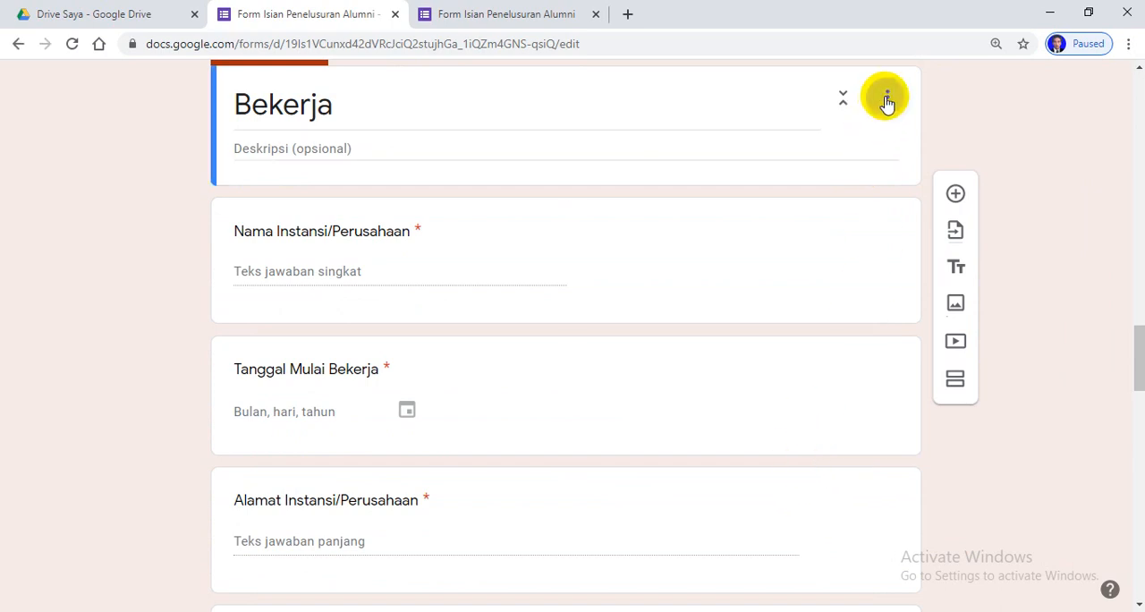
{"action": "left_click", "coordinate": [1053, 464]}
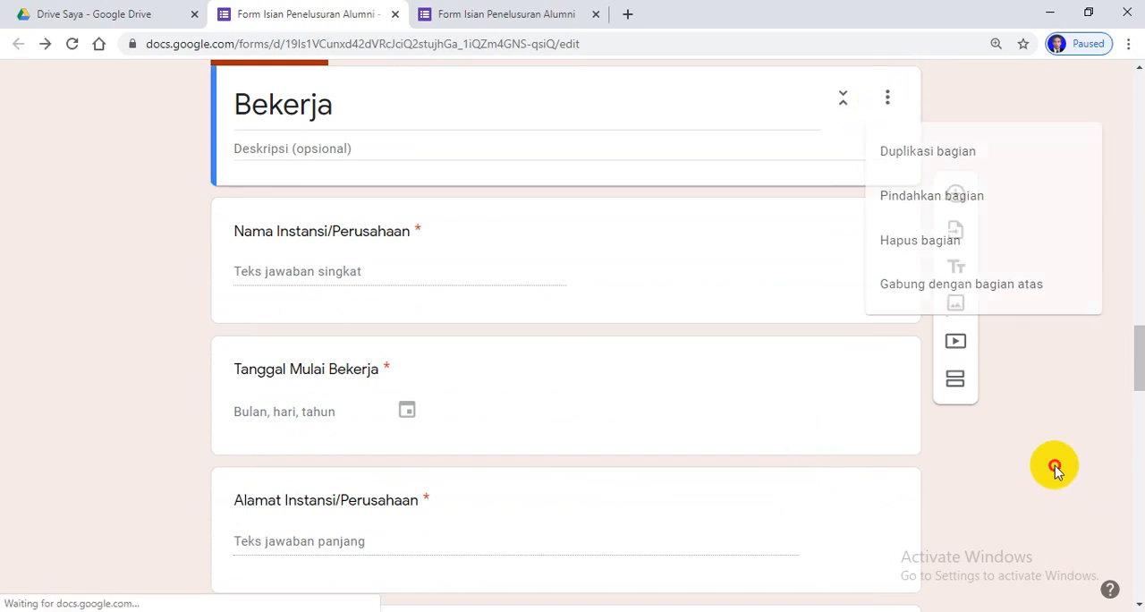
Change the Jabatan dalam Pekerjaan question in the Bekerja section to the Jawaban singkat type
{"action": "scroll", "coordinate": [629, 472], "scroll_direction": "down", "scroll_amount": 1}
{"action": "scroll", "coordinate": [629, 470], "scroll_direction": "down", "scroll_amount": 1}
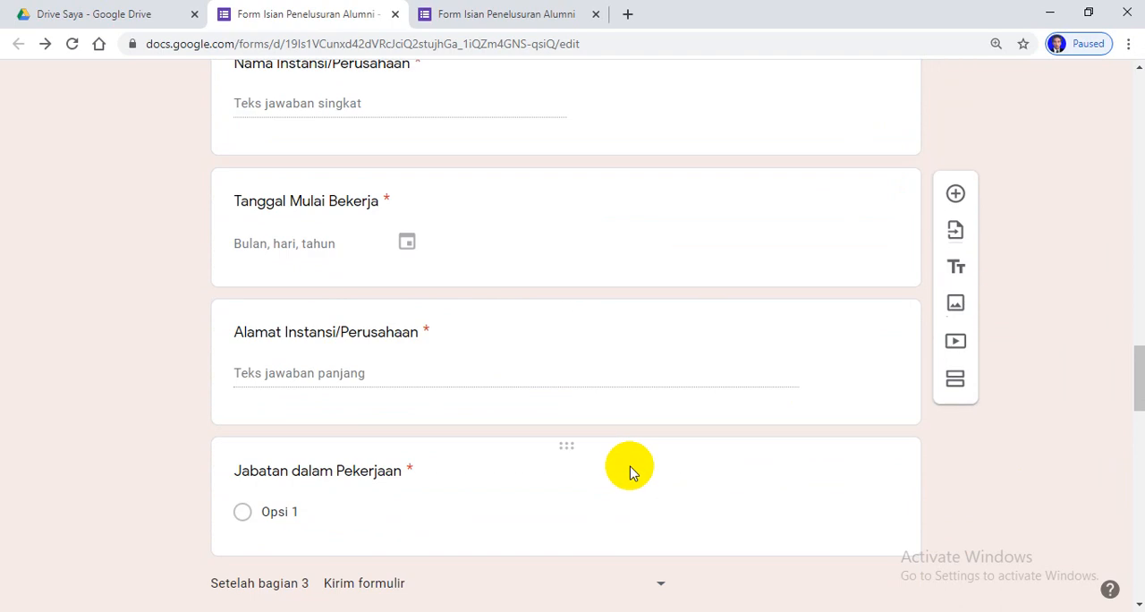
{"action": "left_click", "coordinate": [246, 518]}
{"action": "left_click", "coordinate": [289, 469]}
{"action": "scroll", "coordinate": [720, 505], "scroll_direction": "down", "scroll_amount": 3}
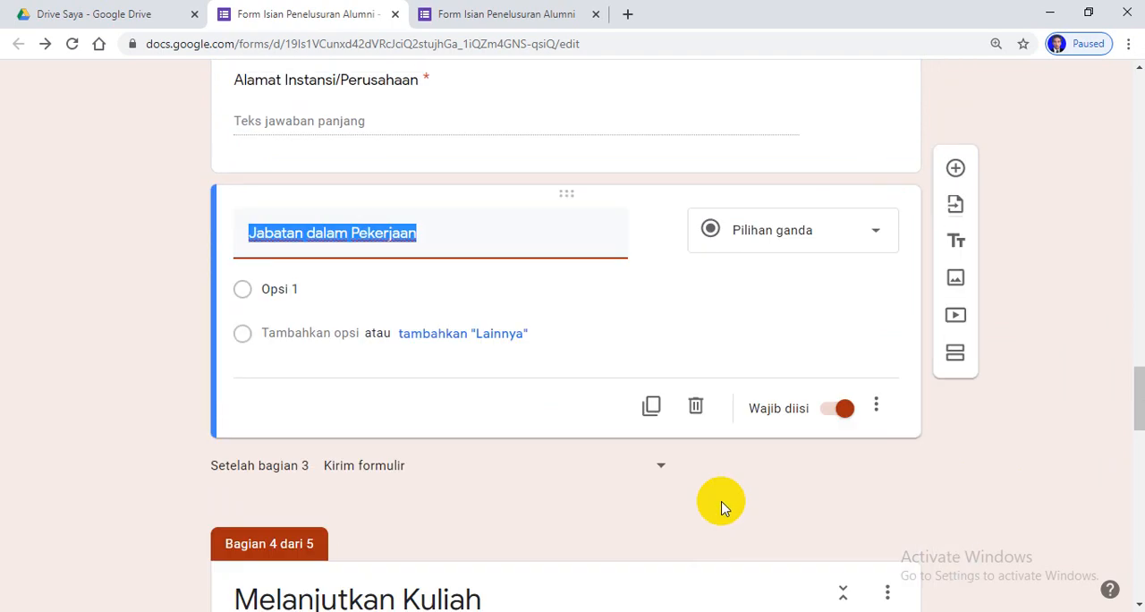
{"action": "left_click", "coordinate": [877, 236]}
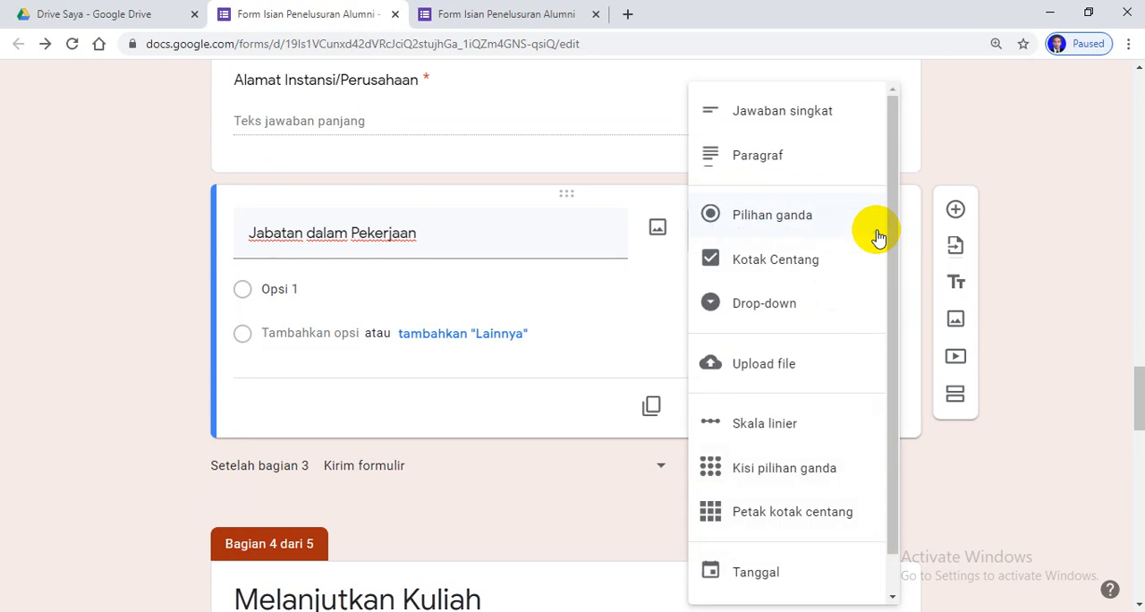
{"action": "left_click", "coordinate": [788, 119]}
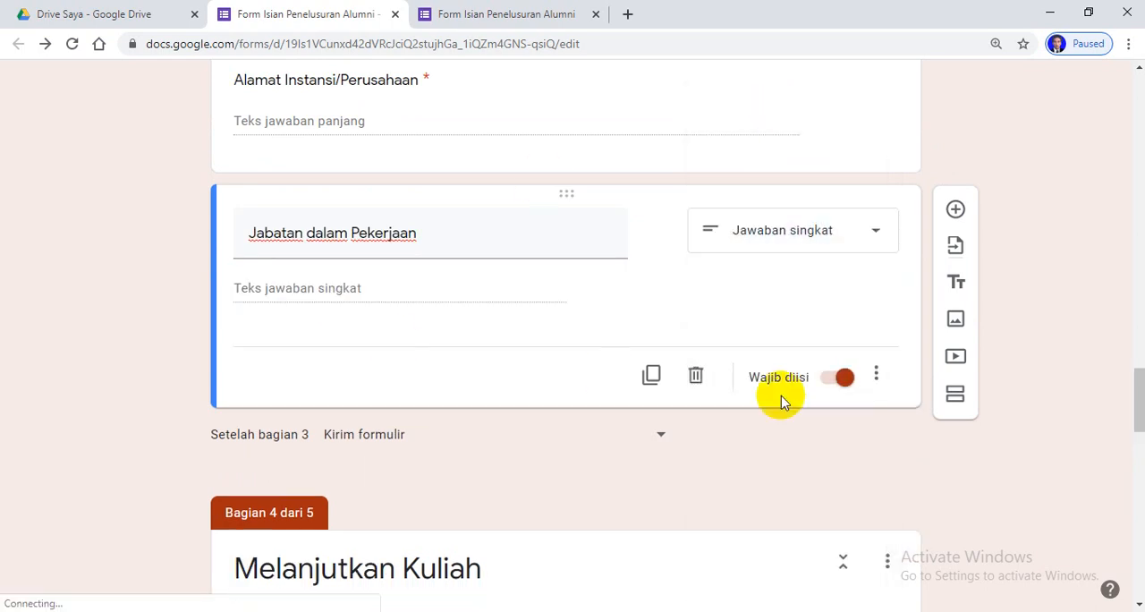
Switch to the respondent view of the form and reload it, discarding the unsaved answers
{"action": "left_click", "coordinate": [513, 16]}
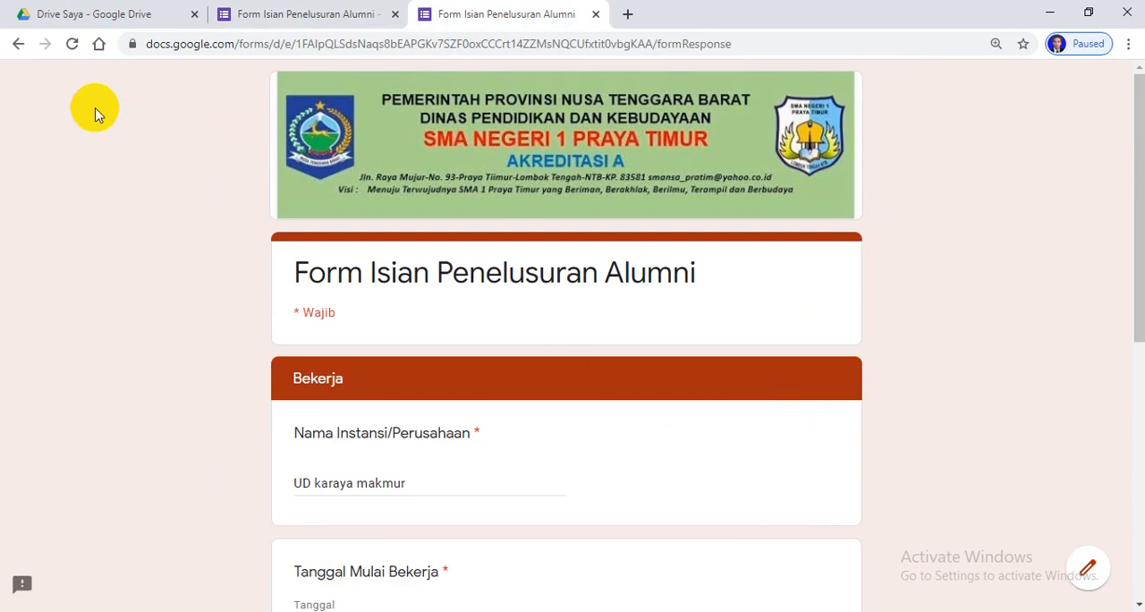
{"action": "left_click", "coordinate": [71, 44]}
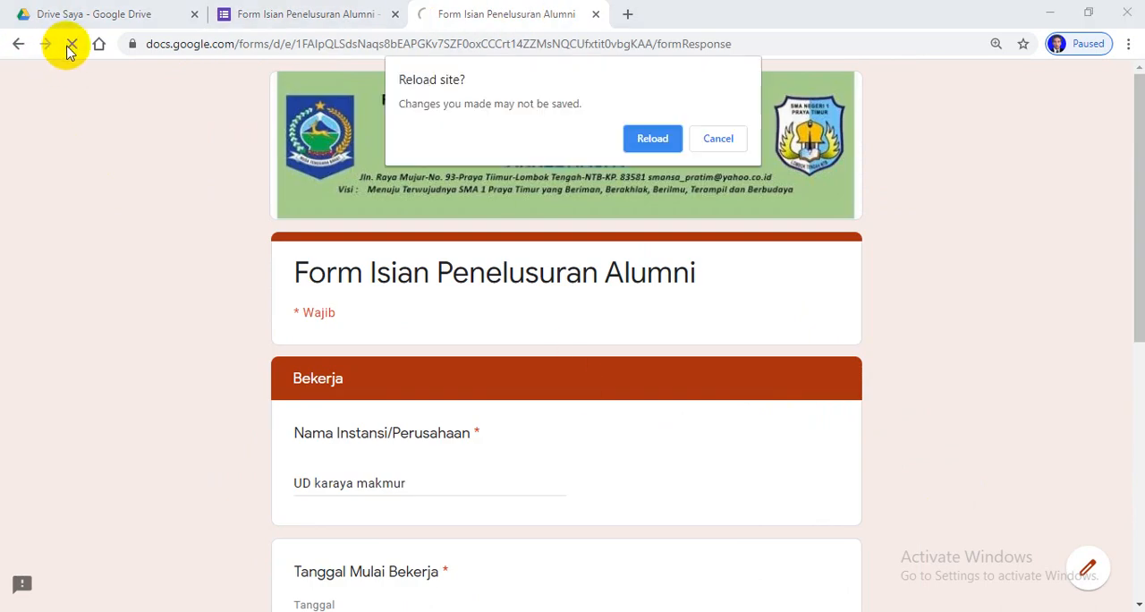
{"action": "left_click", "coordinate": [658, 141]}
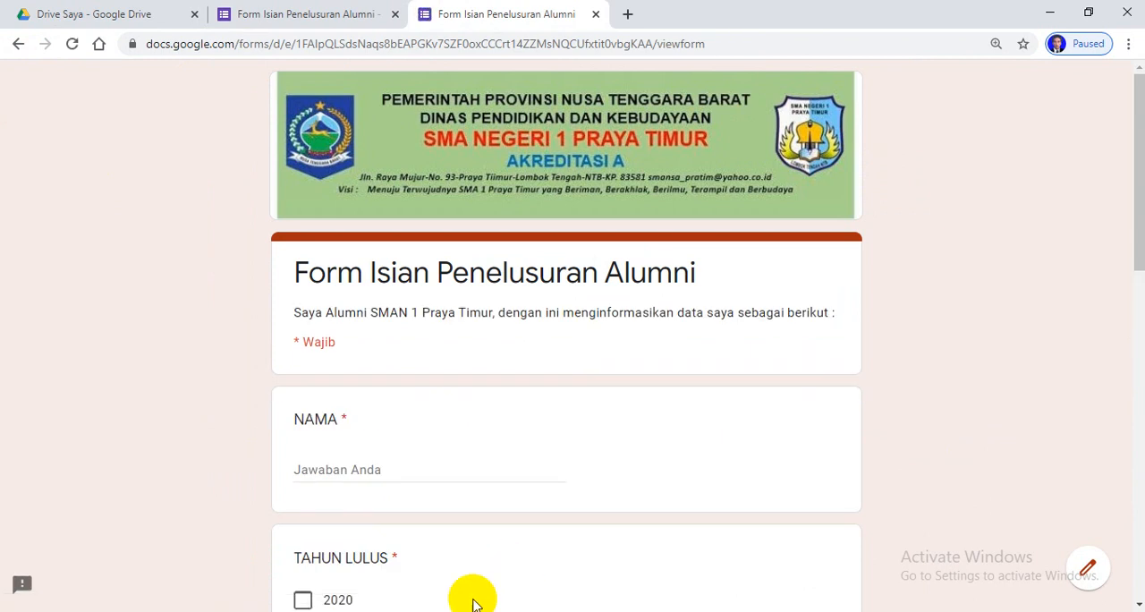
Enter the respondent's name, mark 1999 as TAHUN LULUS, and choose MIA (MATEMATIKA DAN ILMU PENGETAHUAN ALAM) as JURUSAN
{"action": "scroll", "coordinate": [528, 411], "scroll_direction": "down", "scroll_amount": 10}
{"action": "scroll", "coordinate": [558, 420], "scroll_direction": "down", "scroll_amount": 1}
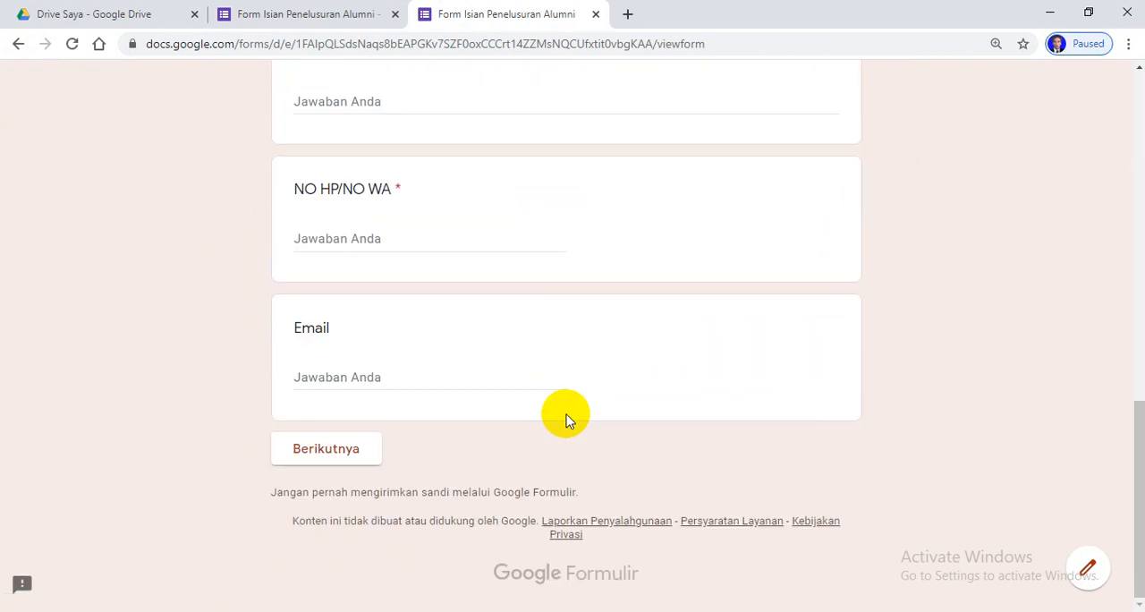
{"action": "scroll", "coordinate": [565, 416], "scroll_direction": "up", "scroll_amount": 10}
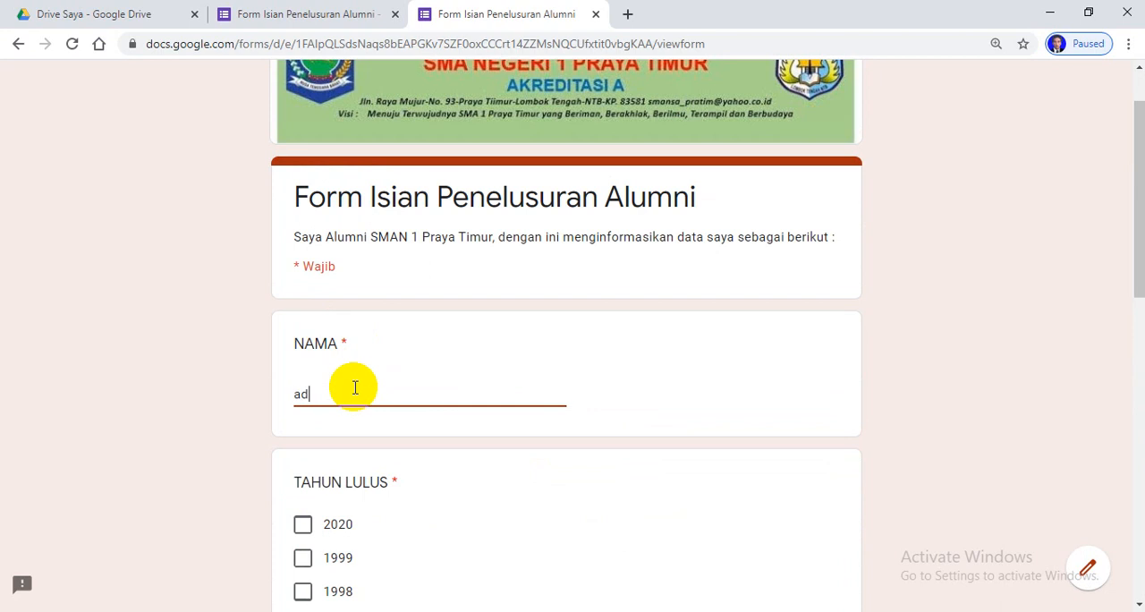
{"action": "left_click", "coordinate": [305, 561]}
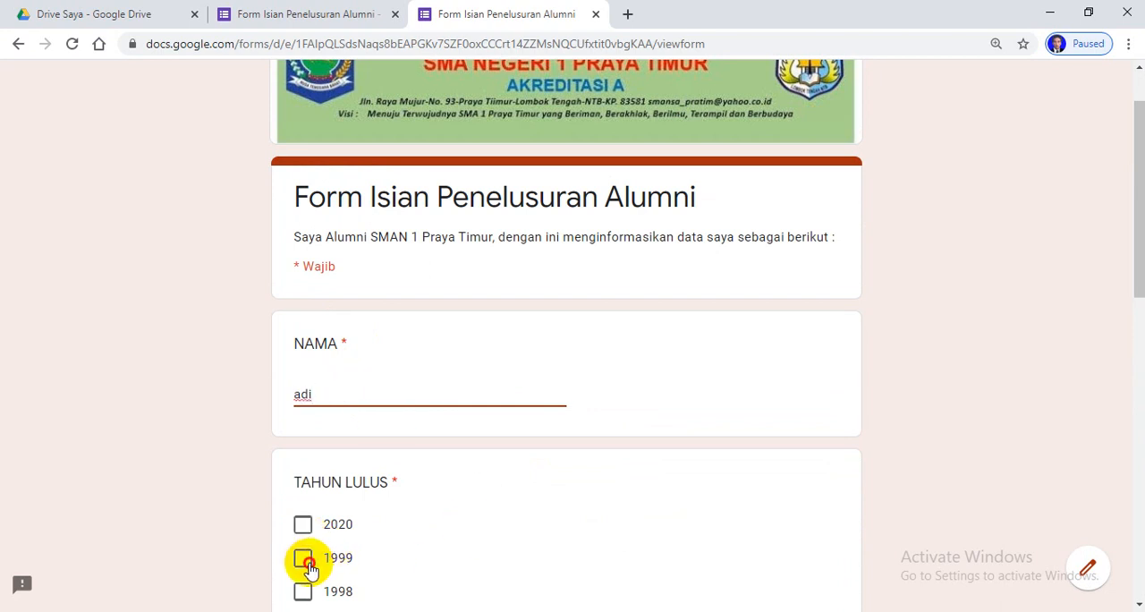
{"action": "scroll", "coordinate": [501, 491], "scroll_direction": "down", "scroll_amount": 3}
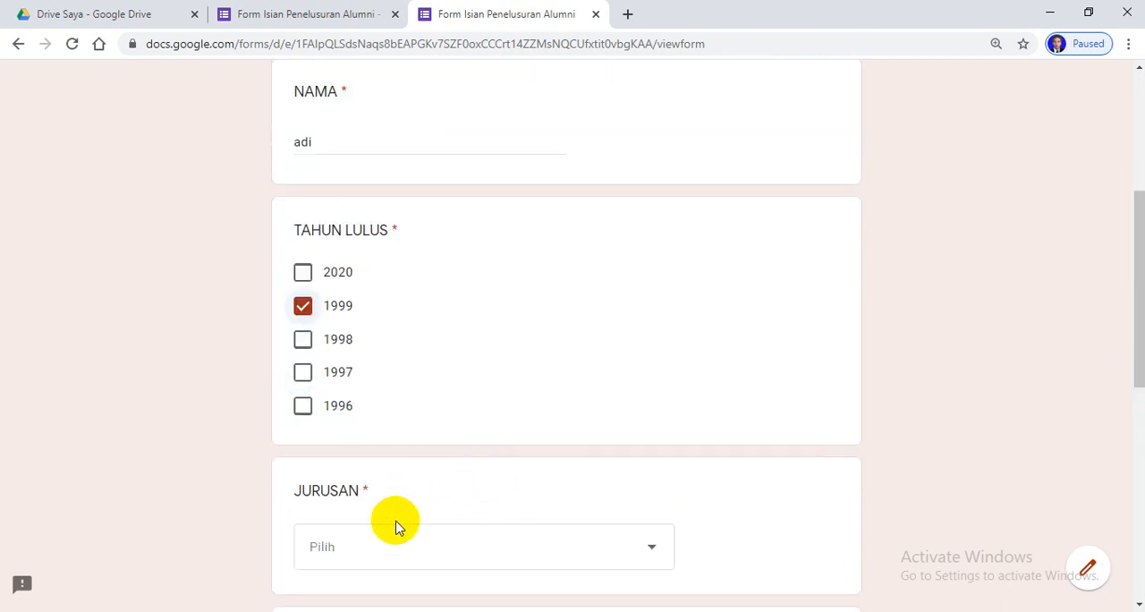
{"action": "left_click", "coordinate": [351, 556]}
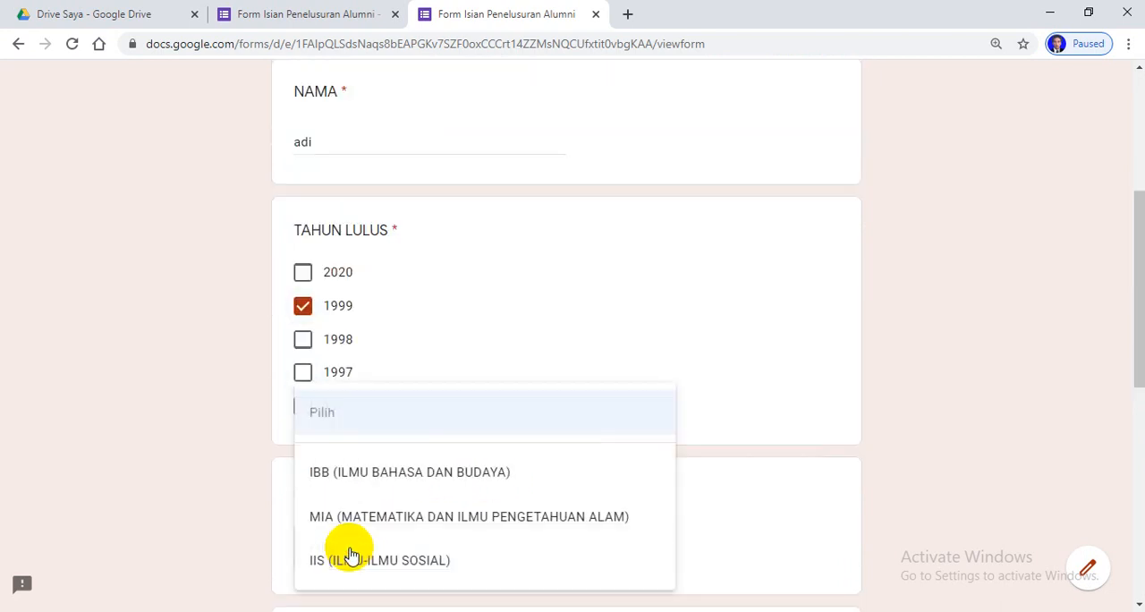
{"action": "left_click", "coordinate": [317, 517]}
Fill in the NO HP/NO WA question with a sample phone number and try to continue to the next section
{"action": "scroll", "coordinate": [421, 449], "scroll_direction": "down", "scroll_amount": 5}
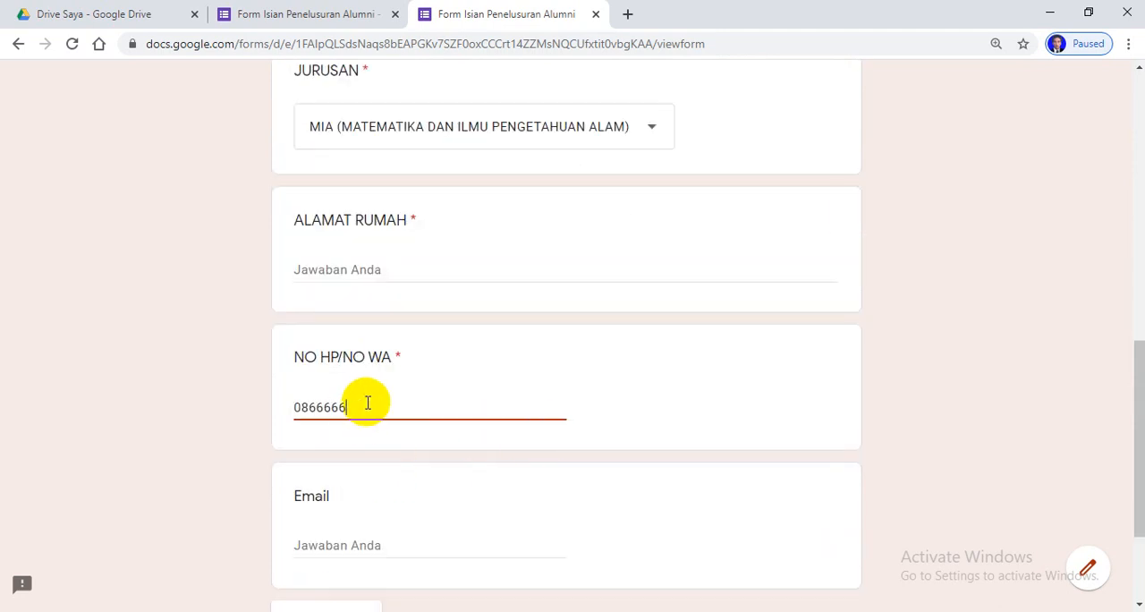
{"action": "scroll", "coordinate": [384, 536], "scroll_direction": "down", "scroll_amount": 2}
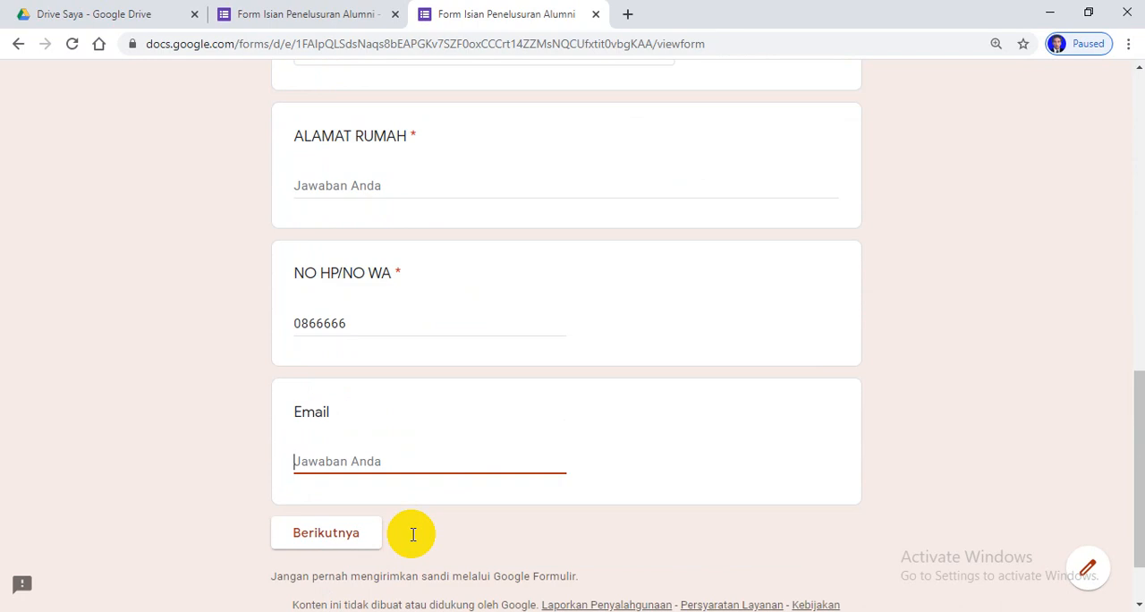
{"action": "left_click", "coordinate": [336, 454]}
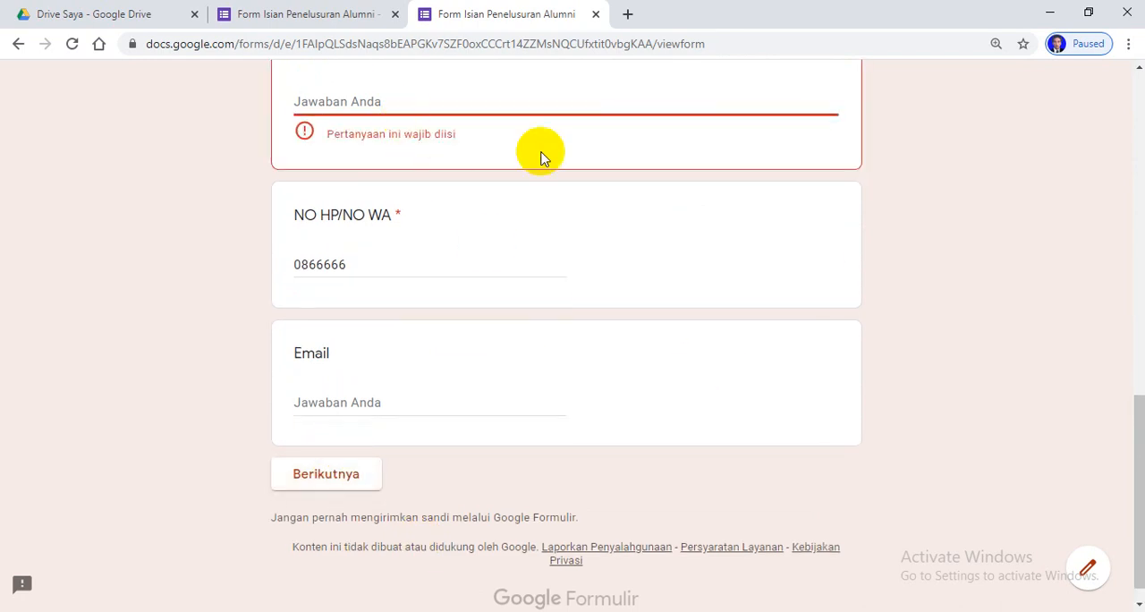
Fill in the required ALAMAT RUMAH question with a sample home address and continue to the next section
{"action": "scroll", "coordinate": [541, 156], "scroll_direction": "up", "scroll_amount": 1}
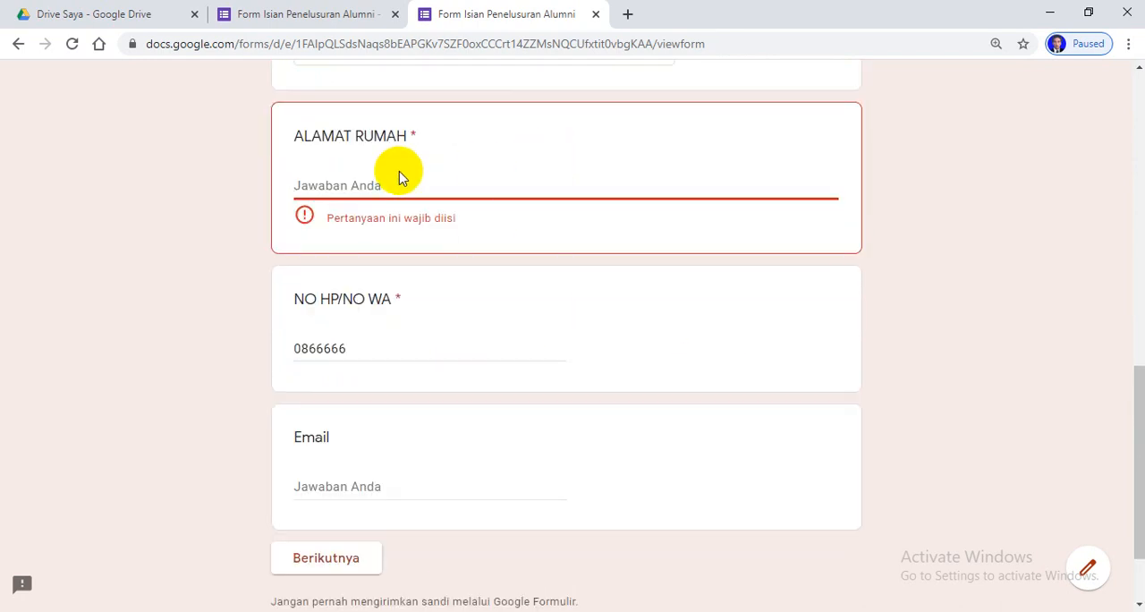
{"action": "type", "text": "ganti"}
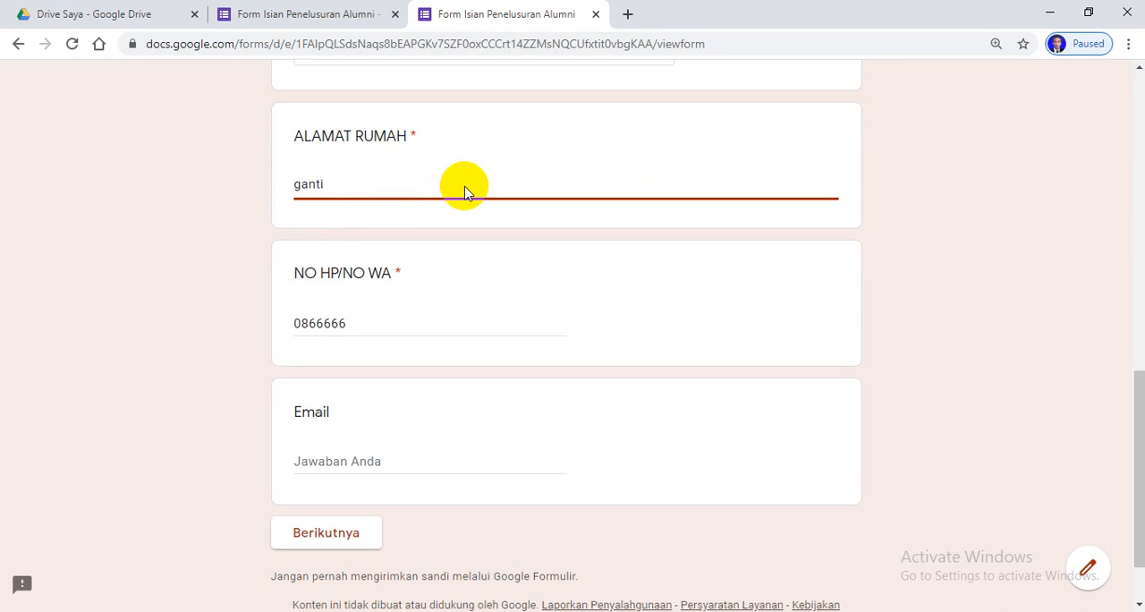
{"action": "scroll", "coordinate": [608, 335], "scroll_direction": "down", "scroll_amount": 1}
{"action": "left_click", "coordinate": [335, 458]}
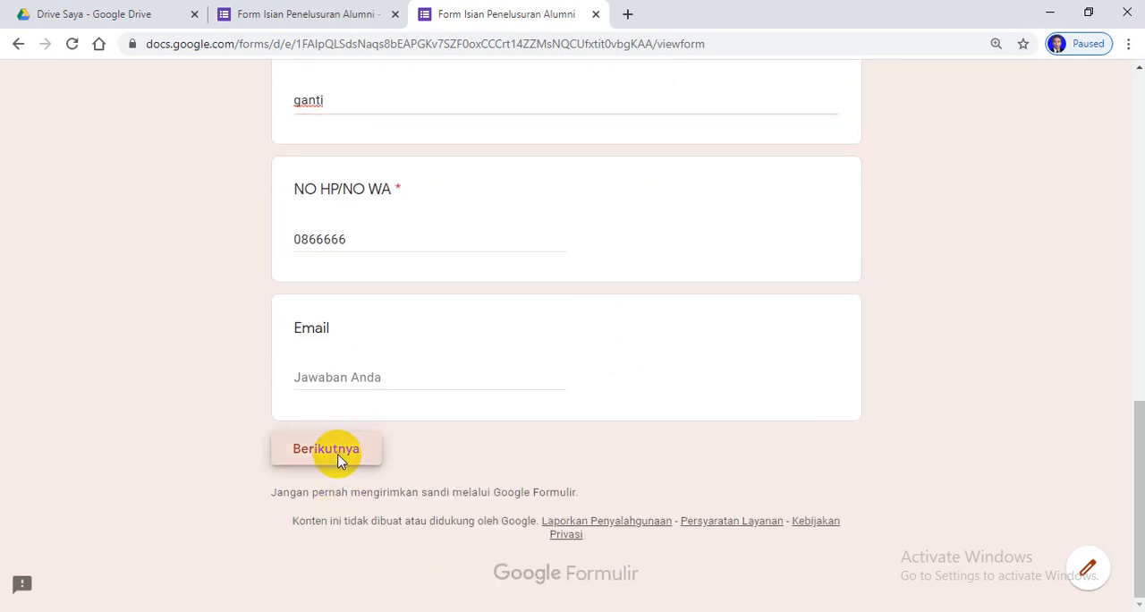
Proceed with Bekerja as the alumni status and enter "ud makmur" as Nama Instansi/Perusahaan
{"action": "scroll", "coordinate": [537, 441], "scroll_direction": "down", "scroll_amount": 2}
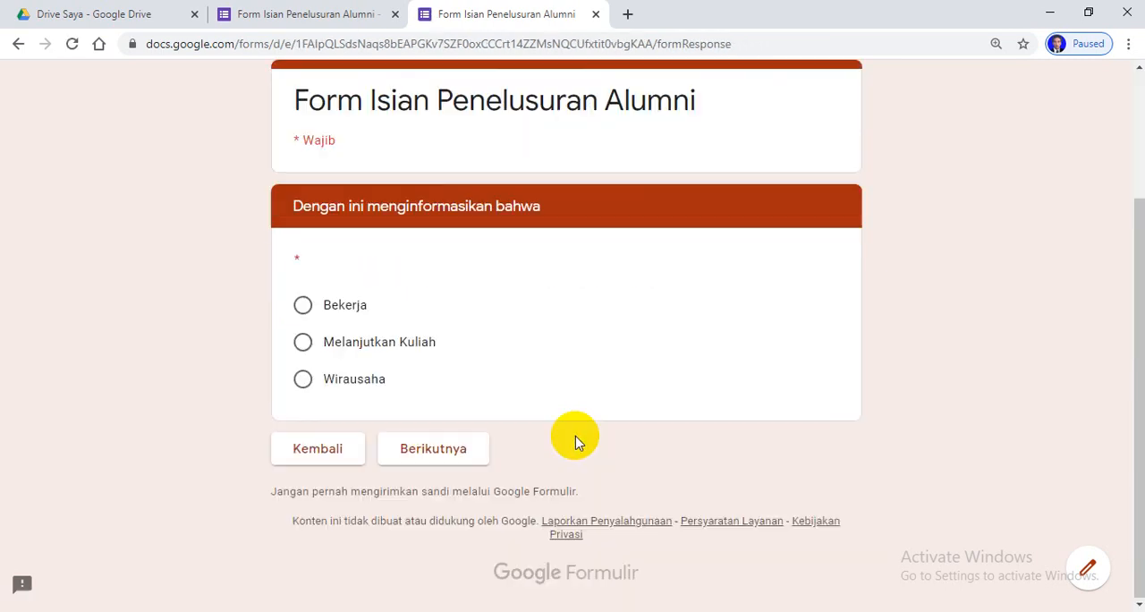
{"action": "left_click", "coordinate": [436, 454]}
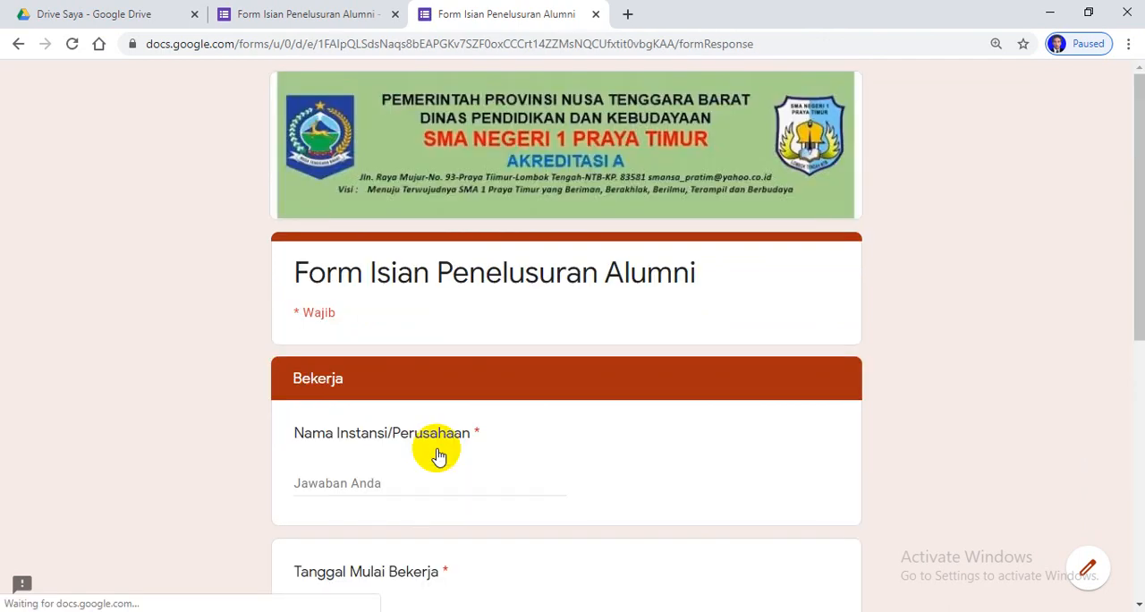
{"action": "scroll", "coordinate": [585, 383], "scroll_direction": "down", "scroll_amount": 2}
{"action": "left_click", "coordinate": [348, 313]}
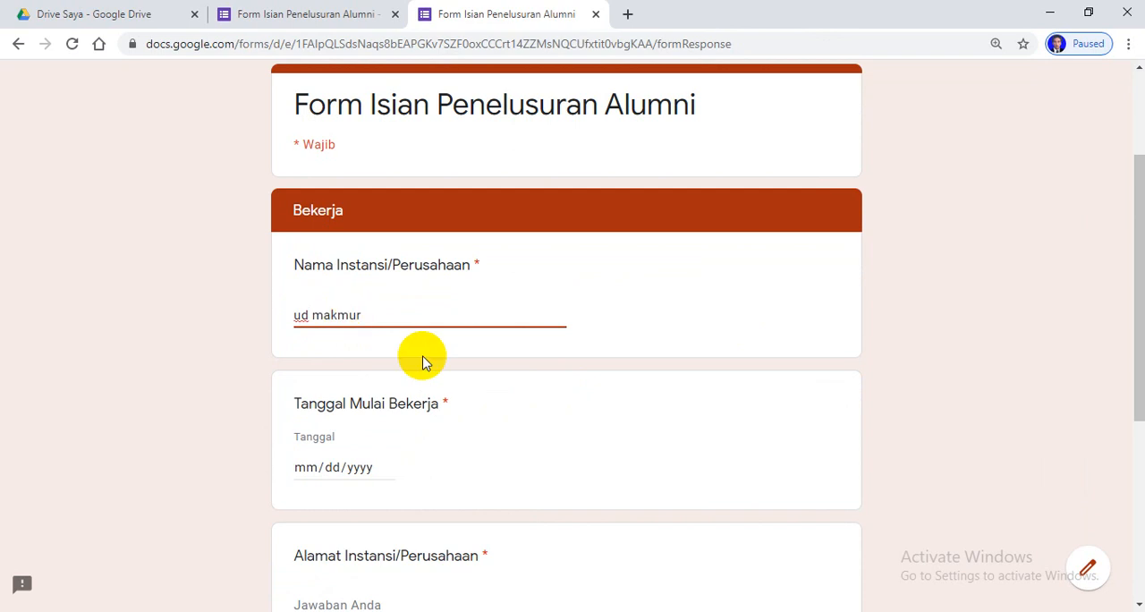
Set Tanggal Mulai Bekerja to 10/16/2019 in the Bekerja section
{"action": "left_click", "coordinate": [308, 468]}
{"action": "left_click", "coordinate": [384, 467]}
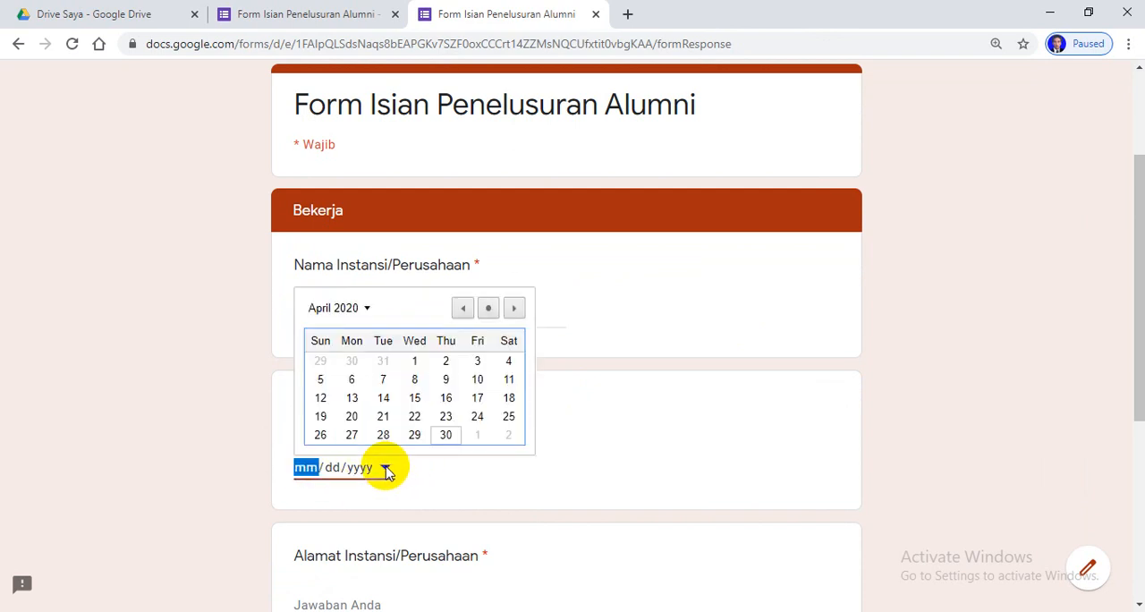
{"action": "left_click", "coordinate": [460, 308]}
{"action": "left_click", "coordinate": [460, 308]}
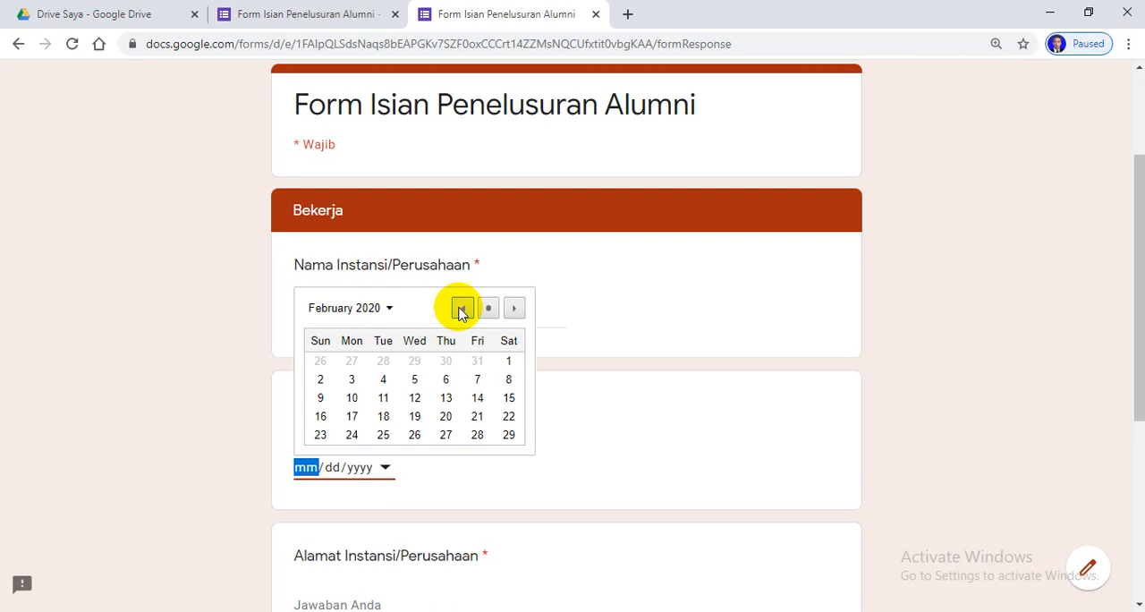
{"action": "left_click", "coordinate": [460, 308]}
{"action": "left_click", "coordinate": [460, 307]}
{"action": "left_click", "coordinate": [461, 308]}
{"action": "left_click", "coordinate": [460, 307]}
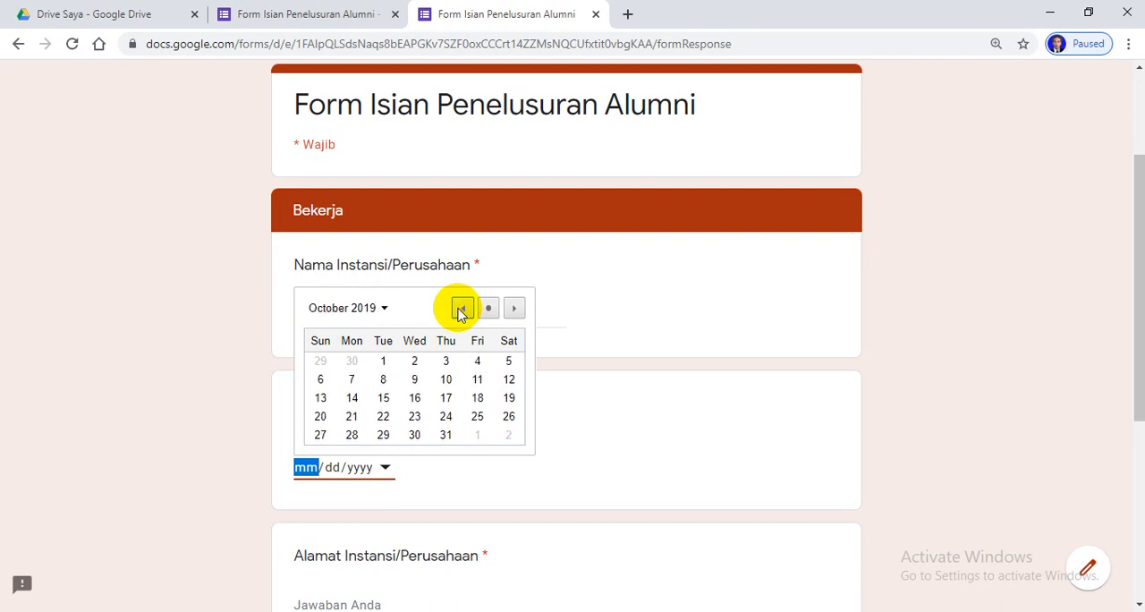
{"action": "left_click", "coordinate": [414, 397]}
Fill in the company's address, enter "kasir" as Jabatan dalam Pekerjaan, and submit the response
{"action": "scroll", "coordinate": [524, 427], "scroll_direction": "down", "scroll_amount": 4}
{"action": "scroll", "coordinate": [547, 402], "scroll_direction": "down", "scroll_amount": 1}
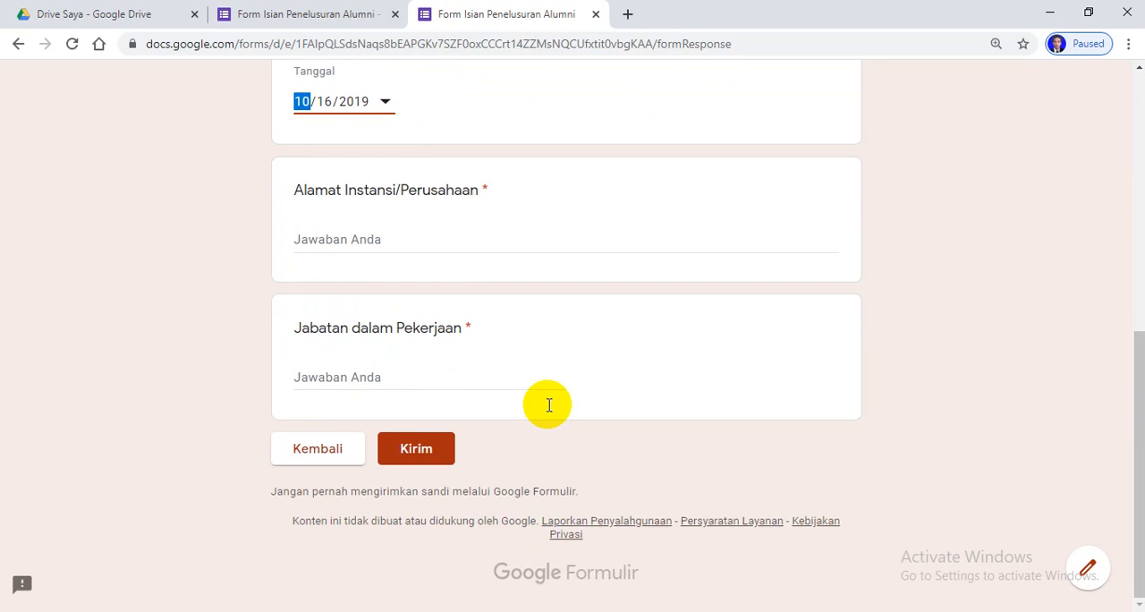
{"action": "left_click", "coordinate": [382, 240]}
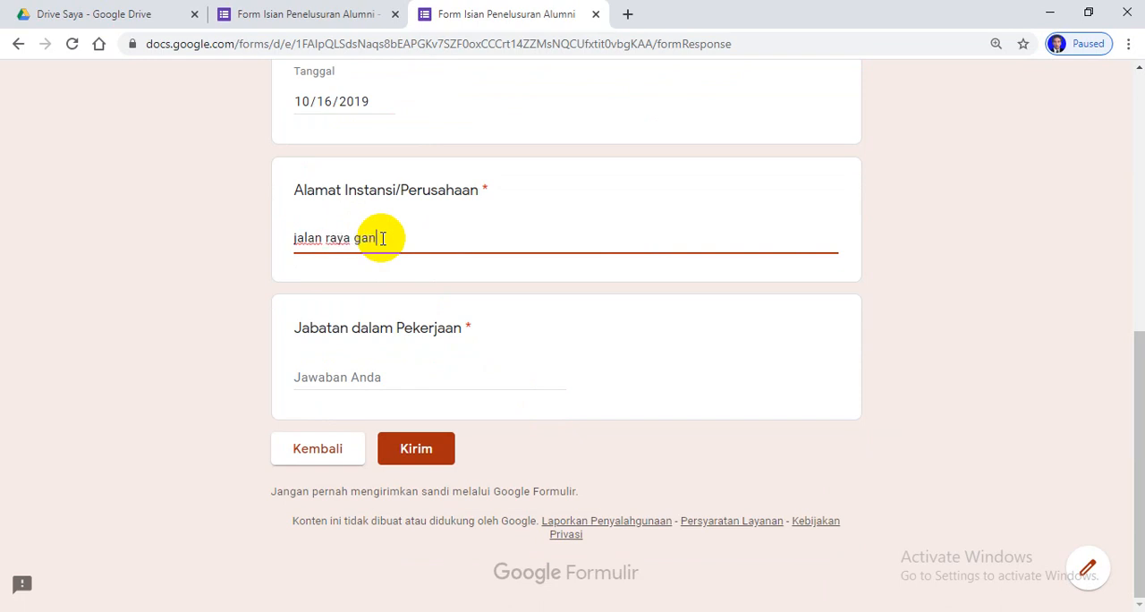
{"action": "left_click", "coordinate": [379, 375]}
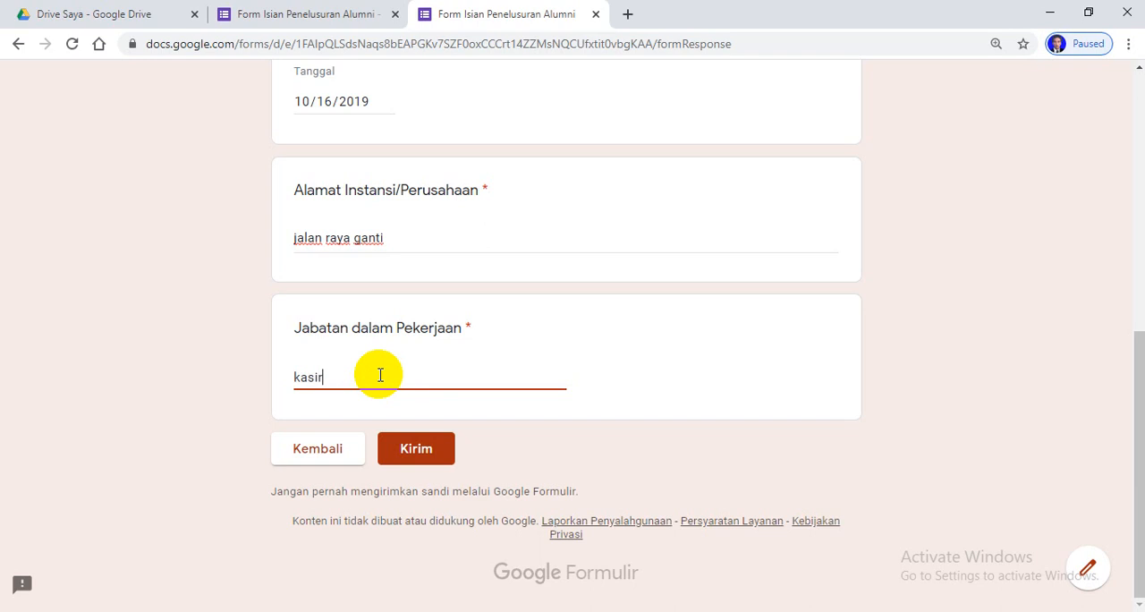
{"action": "left_click", "coordinate": [402, 452]}
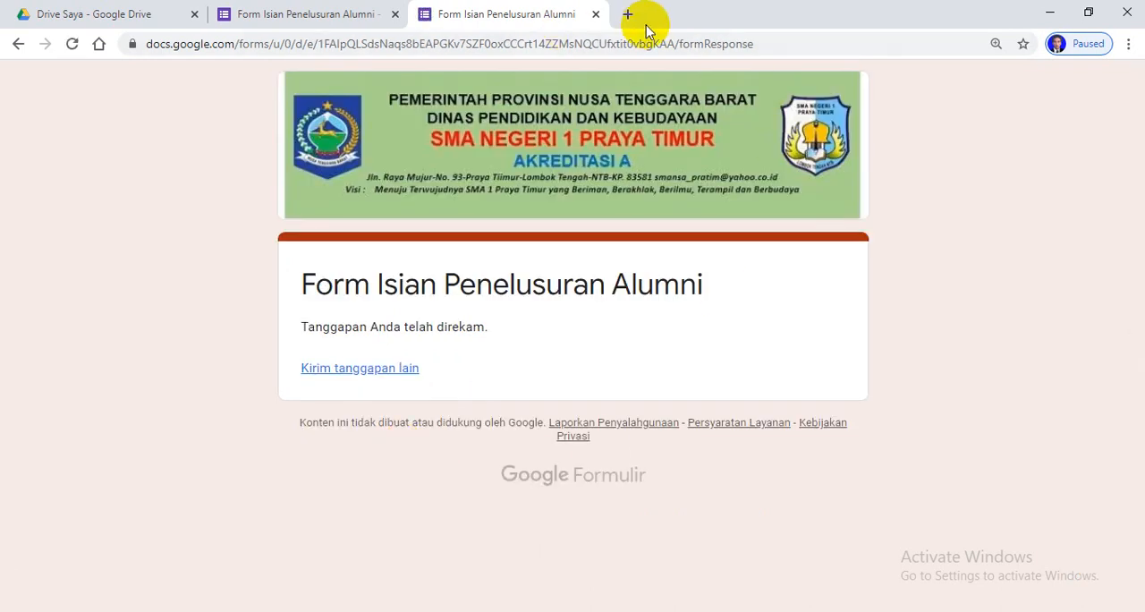
Close the submitted form and the form editor to return to Drive Saya
{"action": "left_click", "coordinate": [595, 14]}
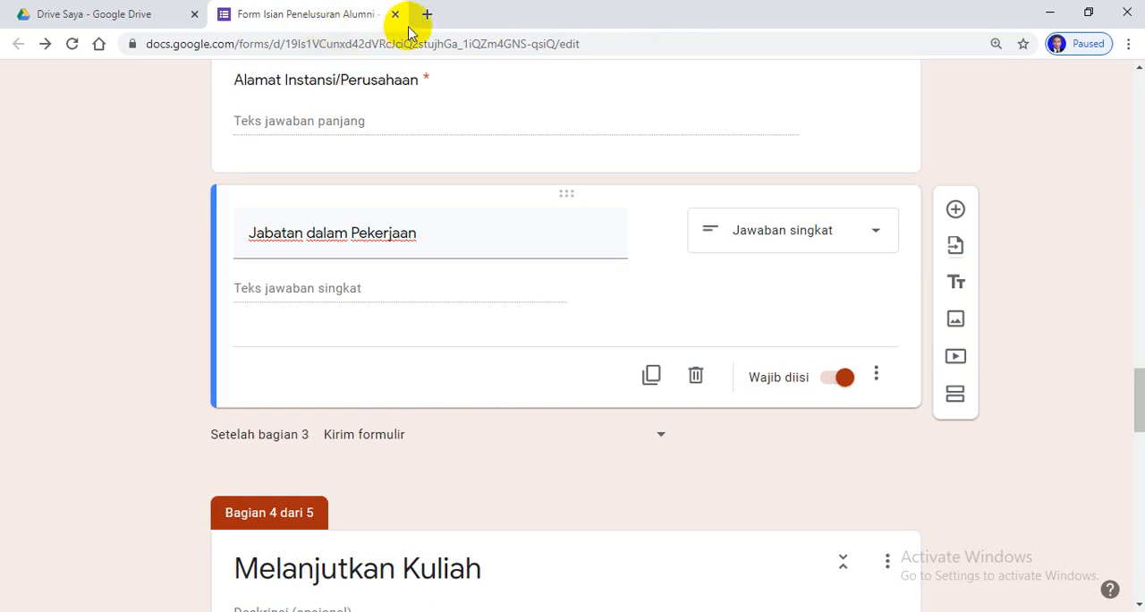
{"action": "left_click", "coordinate": [395, 14]}
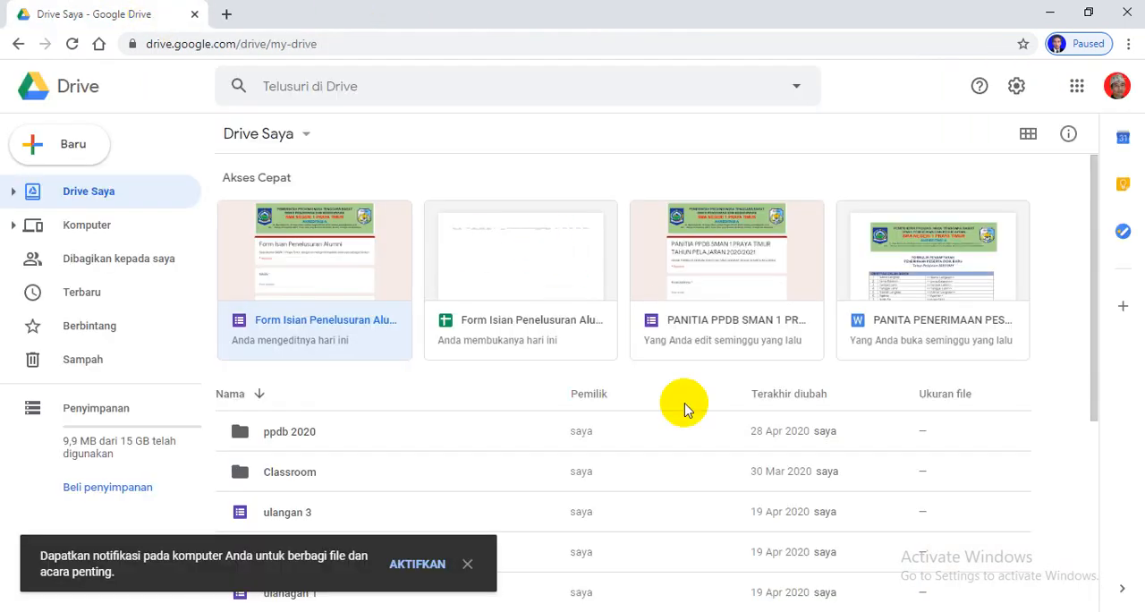
Open the Form Isian Penelusuran Alumni (Respons) spreadsheet from Drive, check the recorded responses, and close it
{"action": "scroll", "coordinate": [581, 295], "scroll_direction": "down", "scroll_amount": 2}
{"action": "scroll", "coordinate": [581, 295], "scroll_direction": "down", "scroll_amount": 2}
{"action": "scroll", "coordinate": [705, 335], "scroll_direction": "up", "scroll_amount": 4}
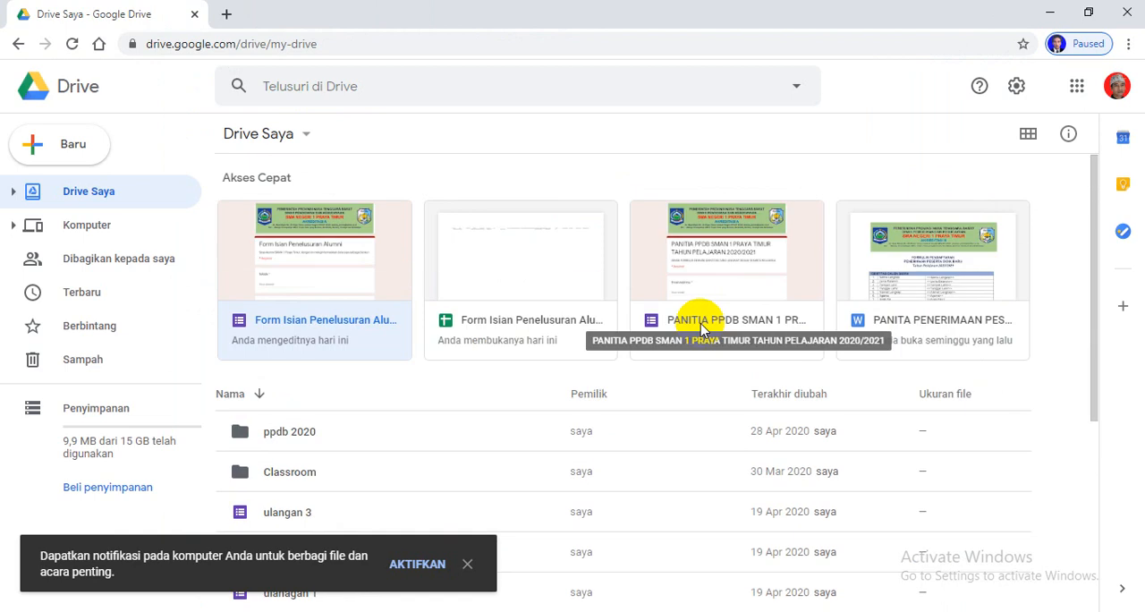
{"action": "double_click", "coordinate": [529, 280]}
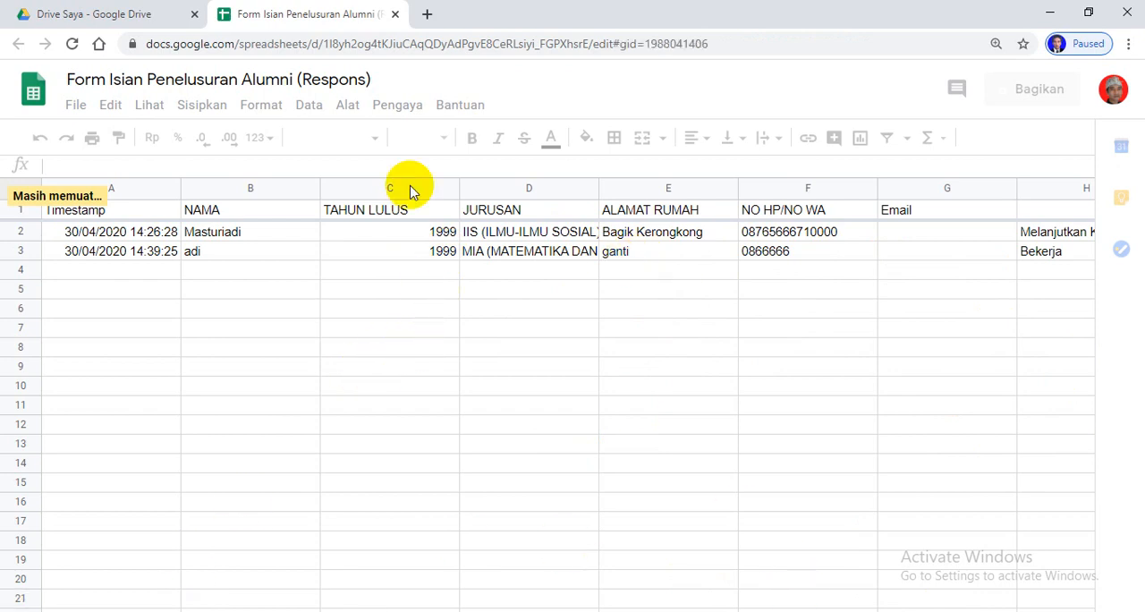
{"action": "left_click", "coordinate": [395, 14]}
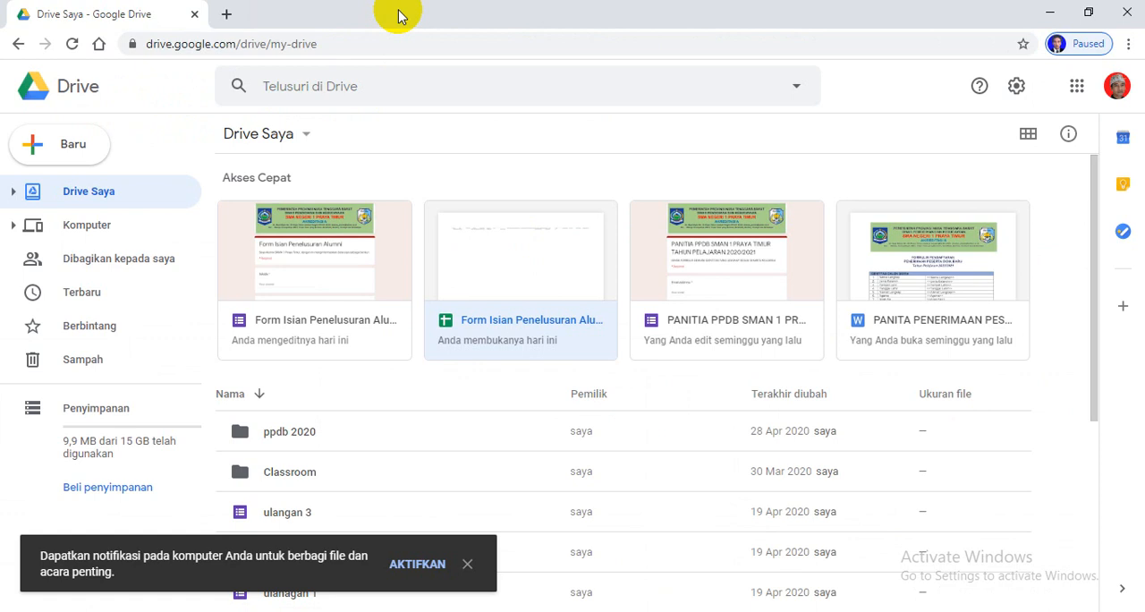